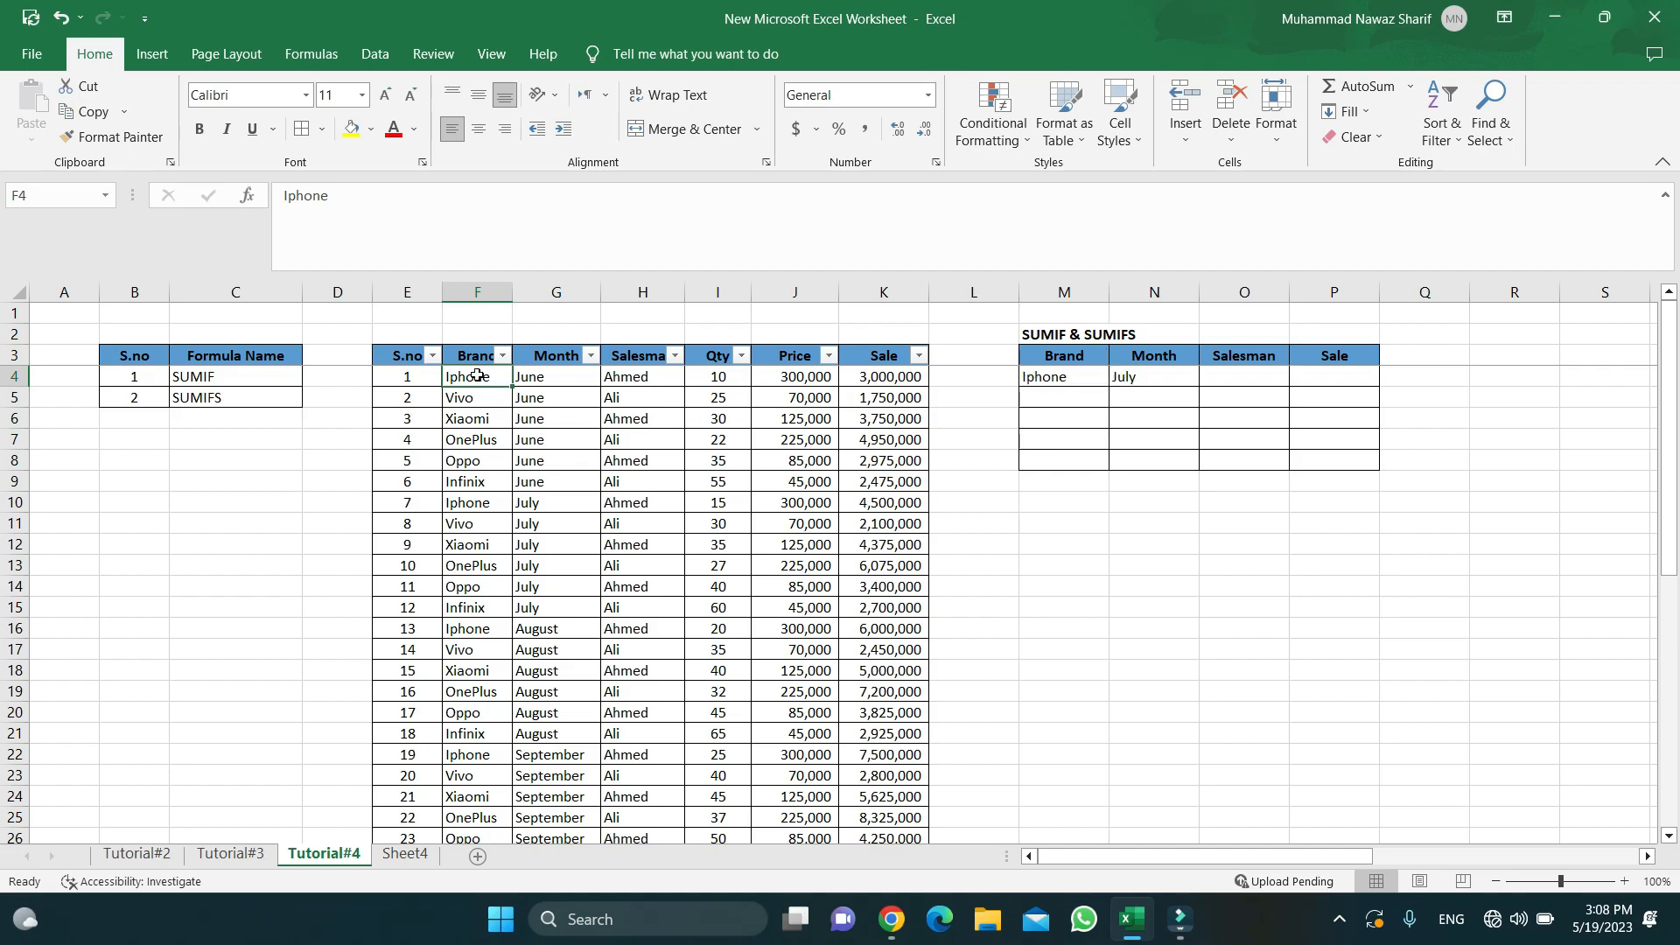
# - Review the sales table's header row, the Sale formula and the SUMIF entry in the formula list
pyautogui.moveTo(401, 361); pyautogui.dragTo(871, 397)
pyautogui.click(871, 396)
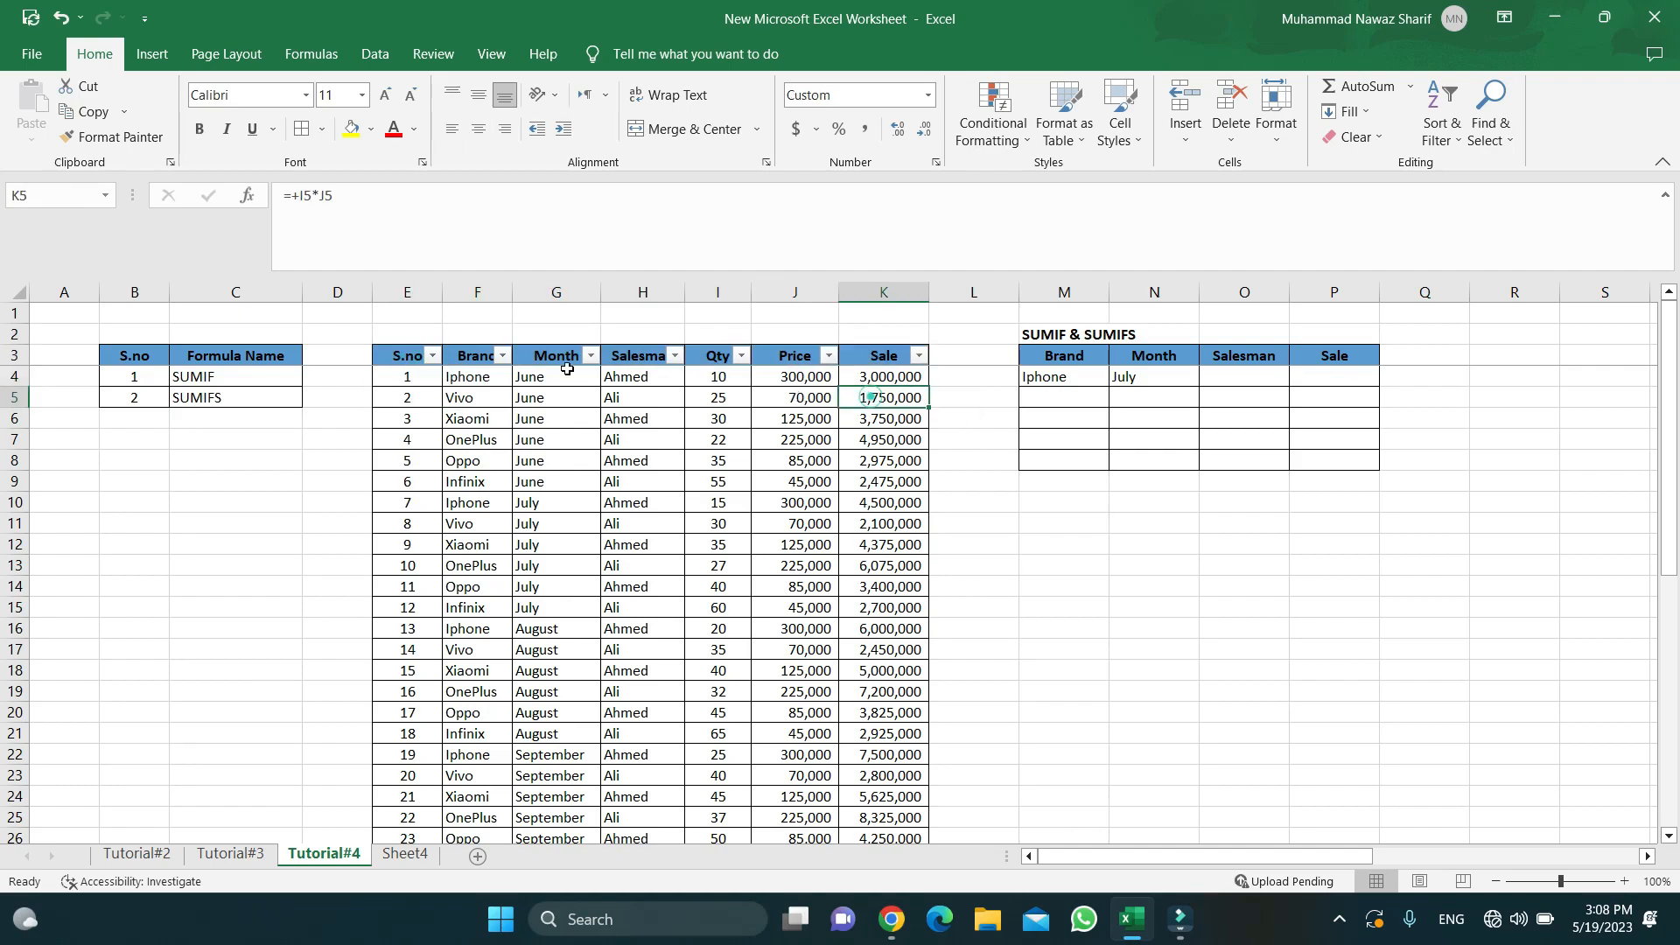
pyautogui.doubleClick(237, 373)
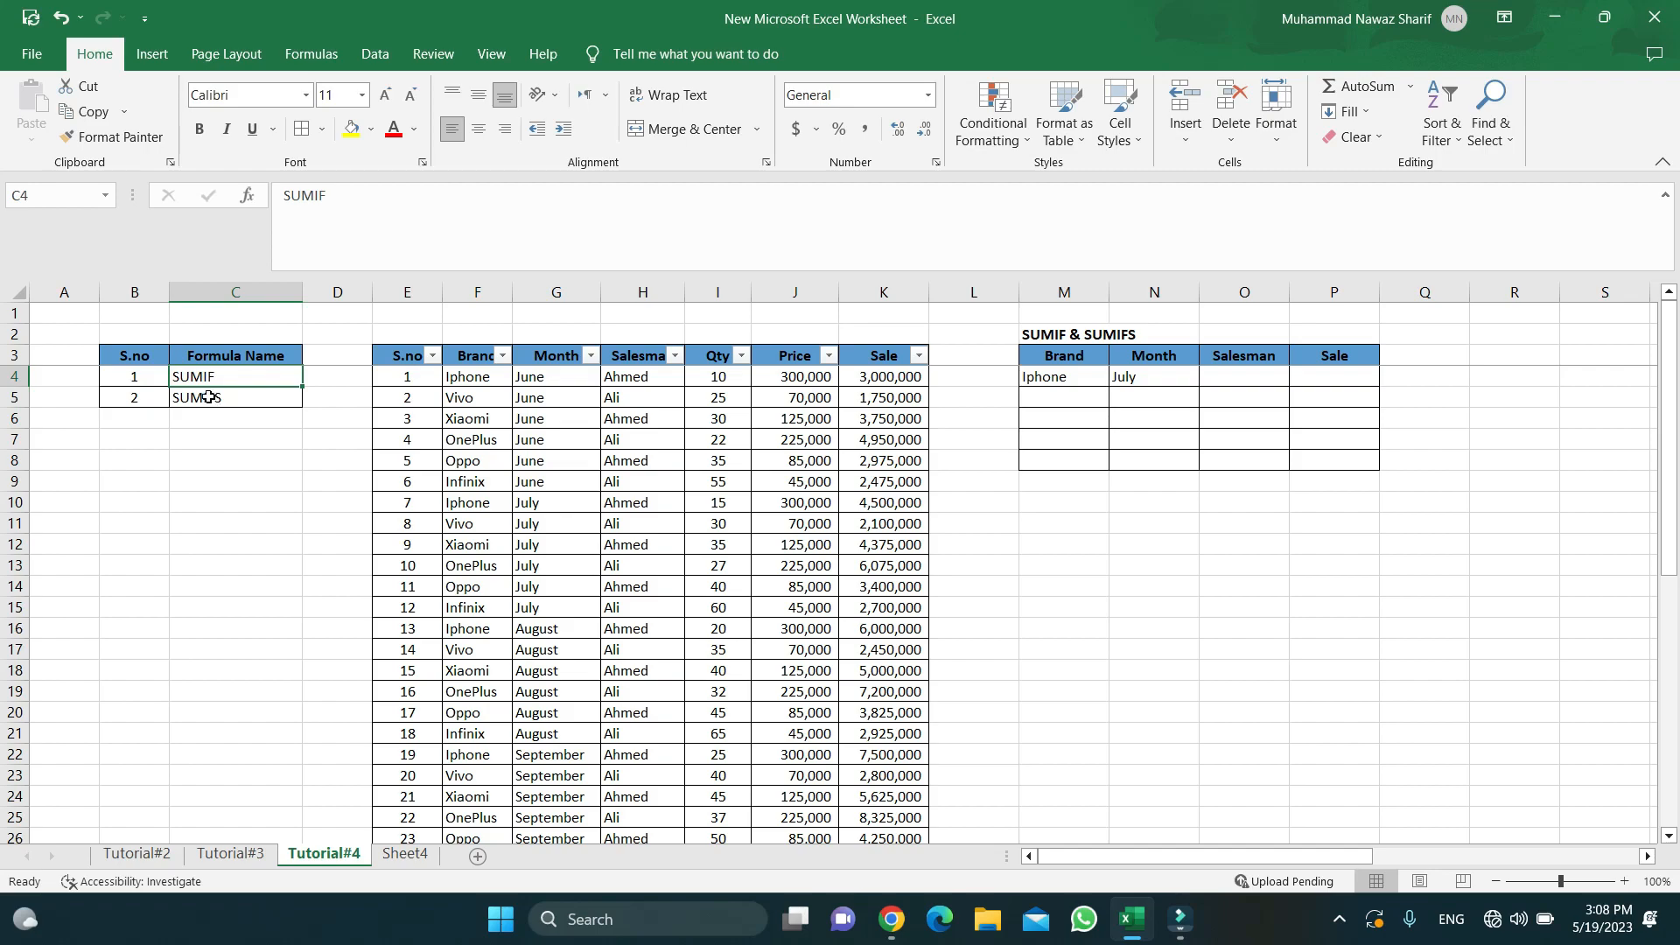
pyautogui.click(153, 376)
pyautogui.moveTo(153, 376); pyautogui.dragTo(245, 378)
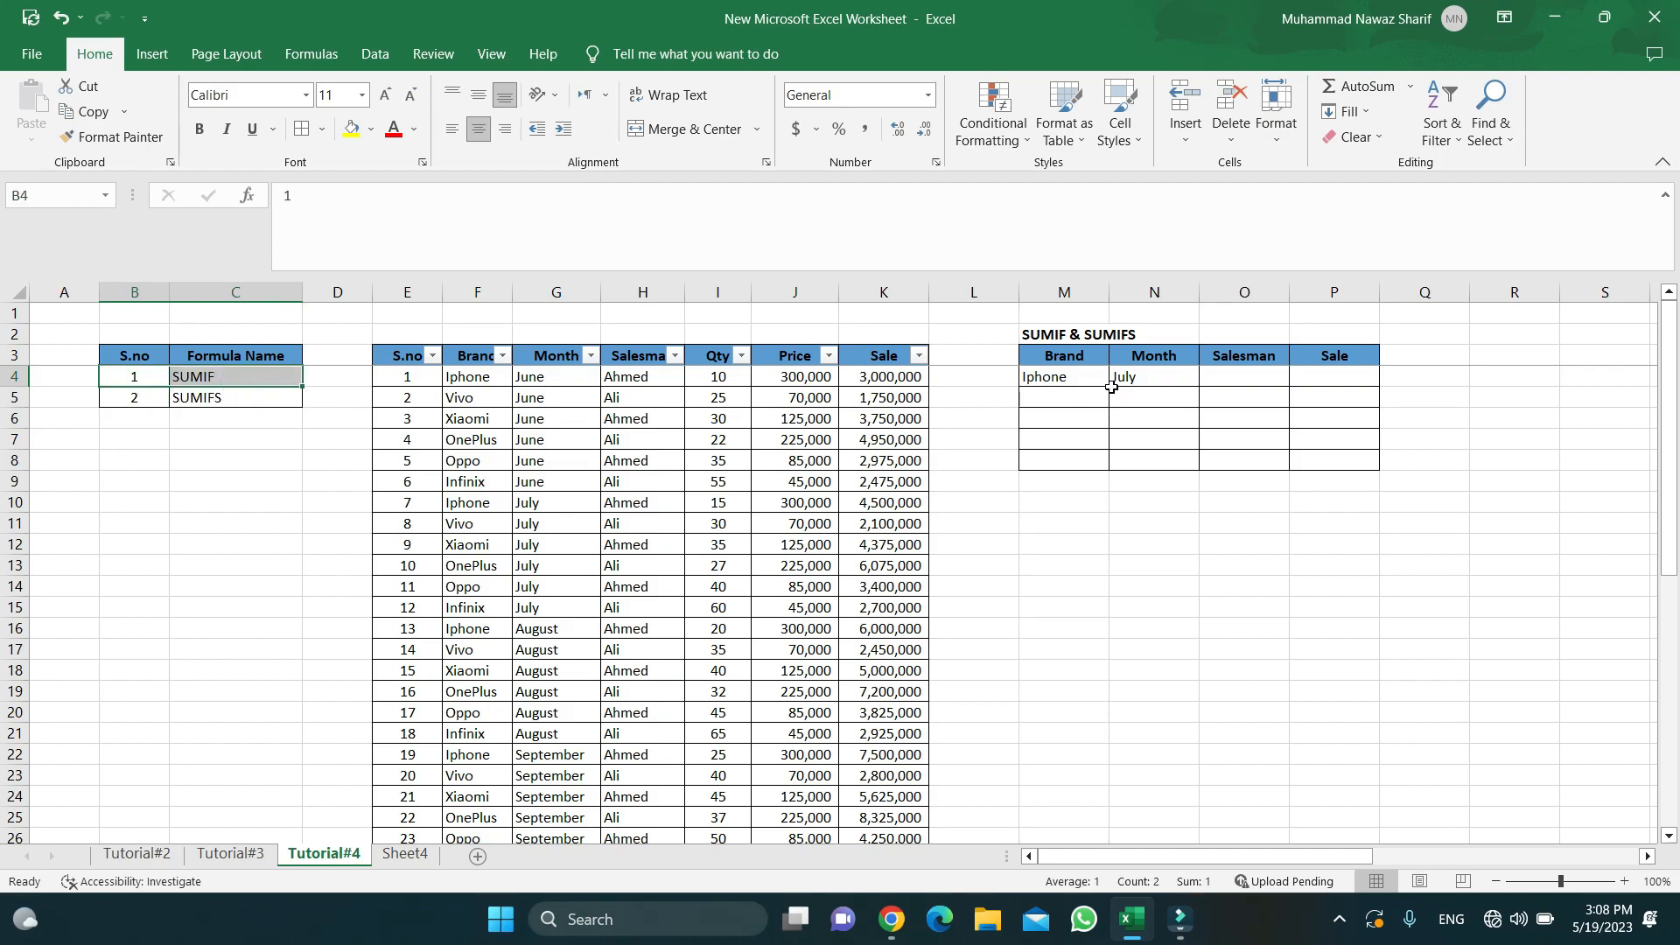
pyautogui.click(1060, 374)
# - Enter the bold title MNS SHOPS in the empty cell above the table
pyautogui.click(423, 355)
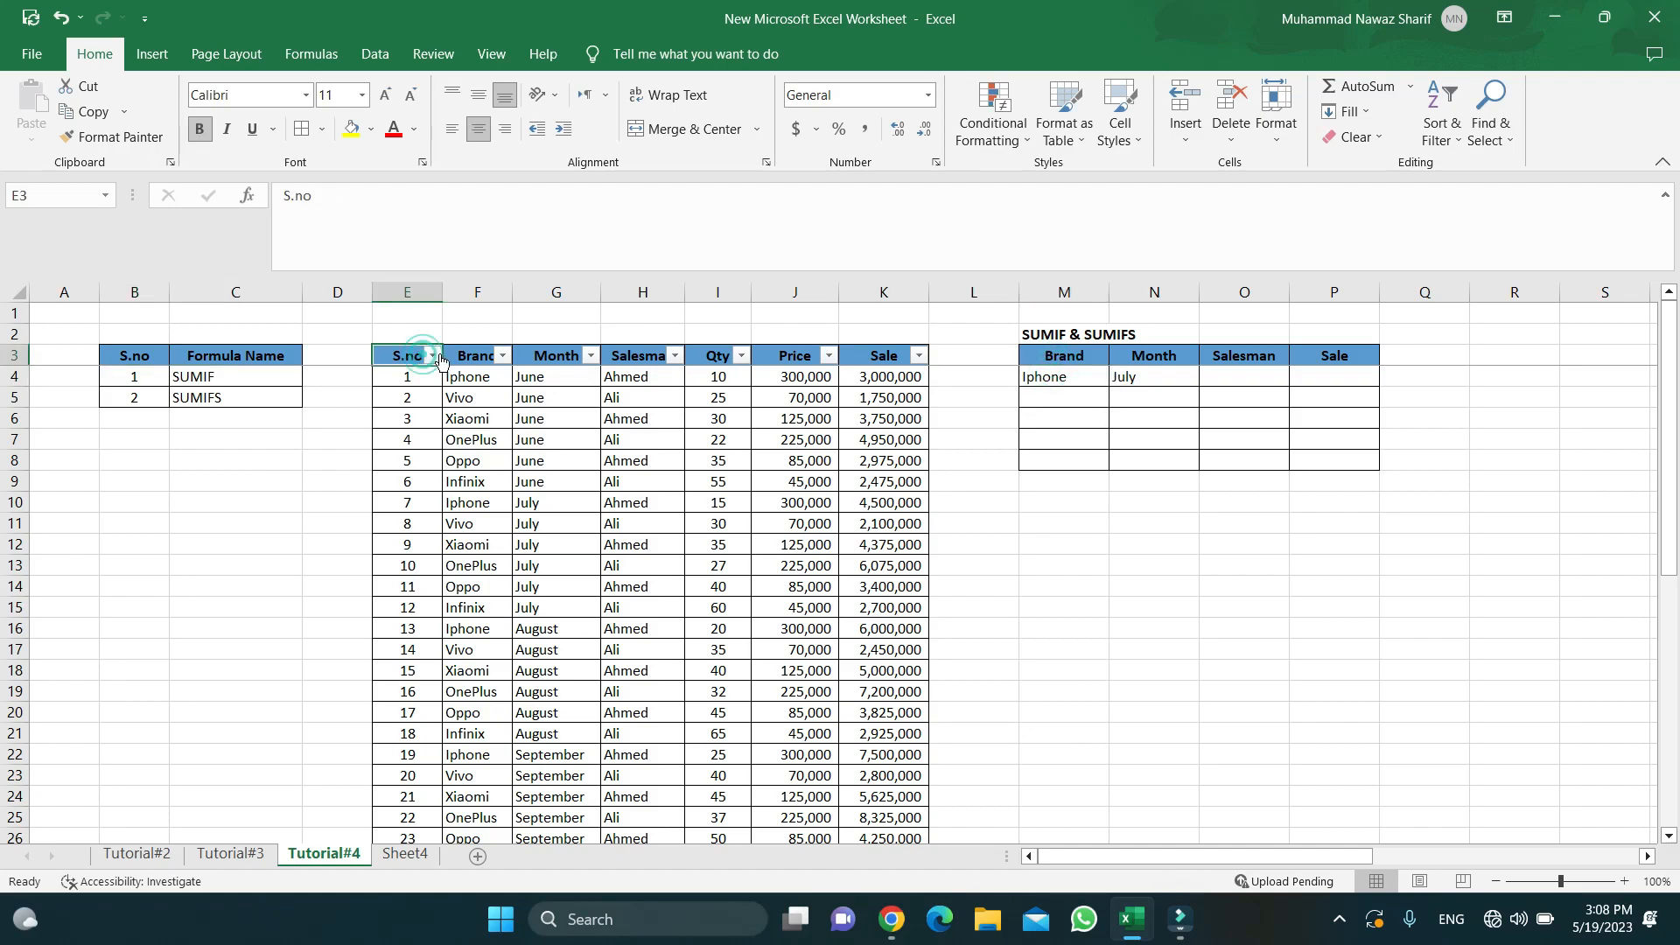
pyautogui.press('Right')
pyautogui.press('Right')
pyautogui.press('Right')
pyautogui.press('Right')
pyautogui.press('Right')
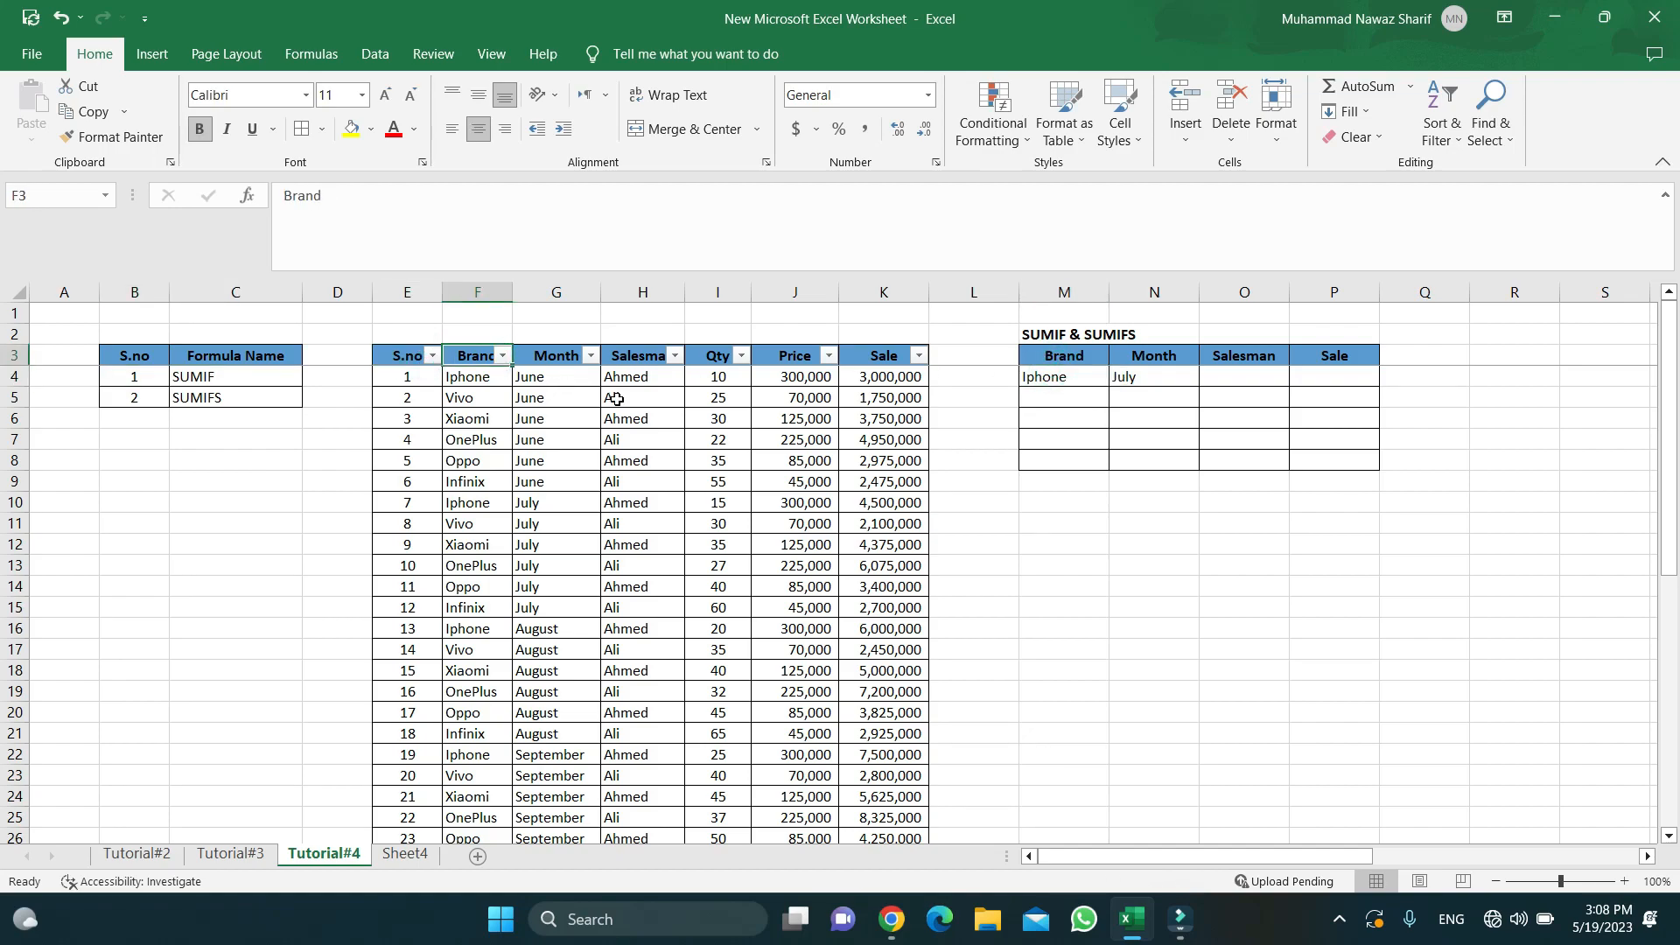
pyautogui.press('Left')
pyautogui.press('Left')
pyautogui.press('Left')
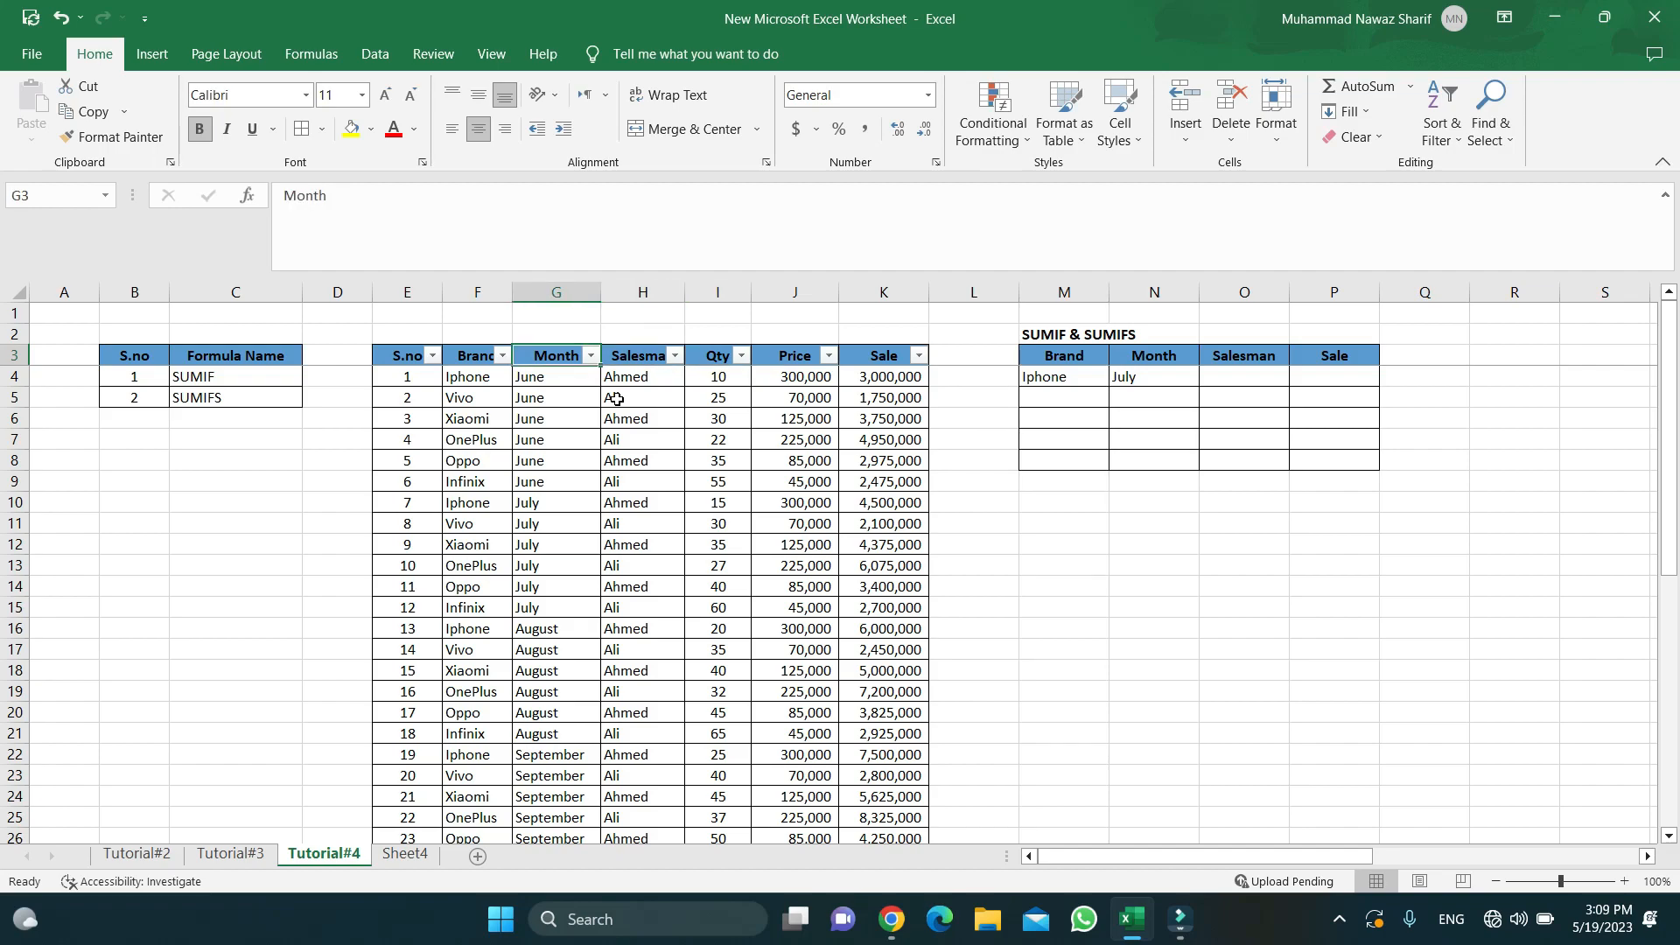
pyautogui.press('Up')
pyautogui.press('Left')
pyautogui.press('Left')
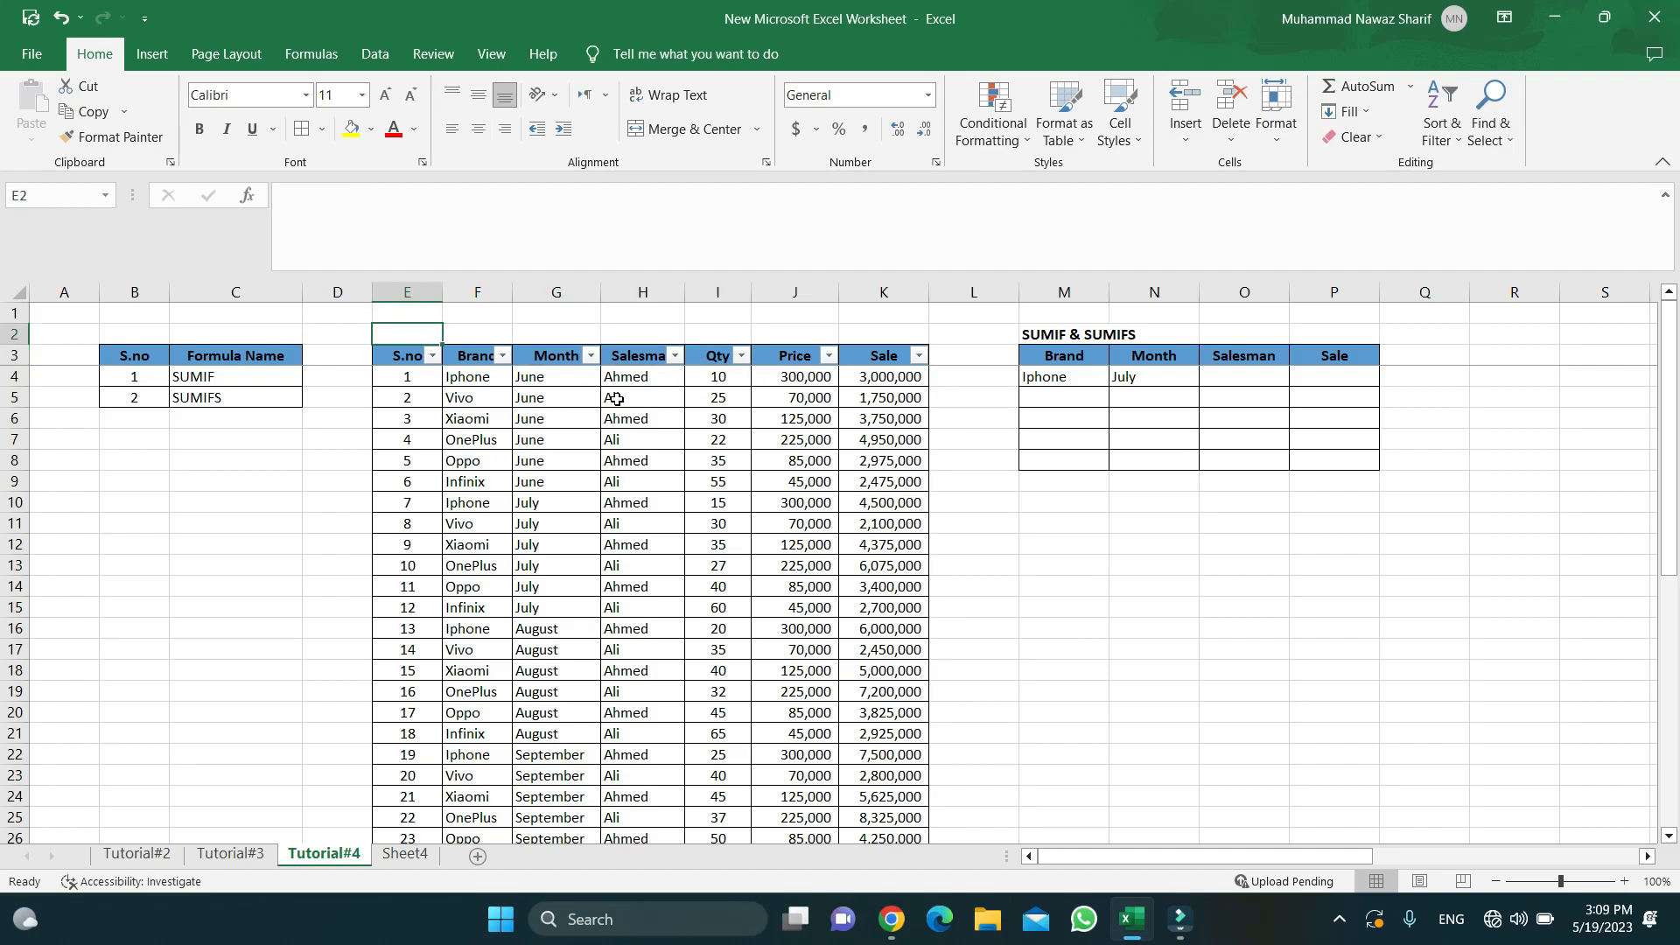
pyautogui.write('M')
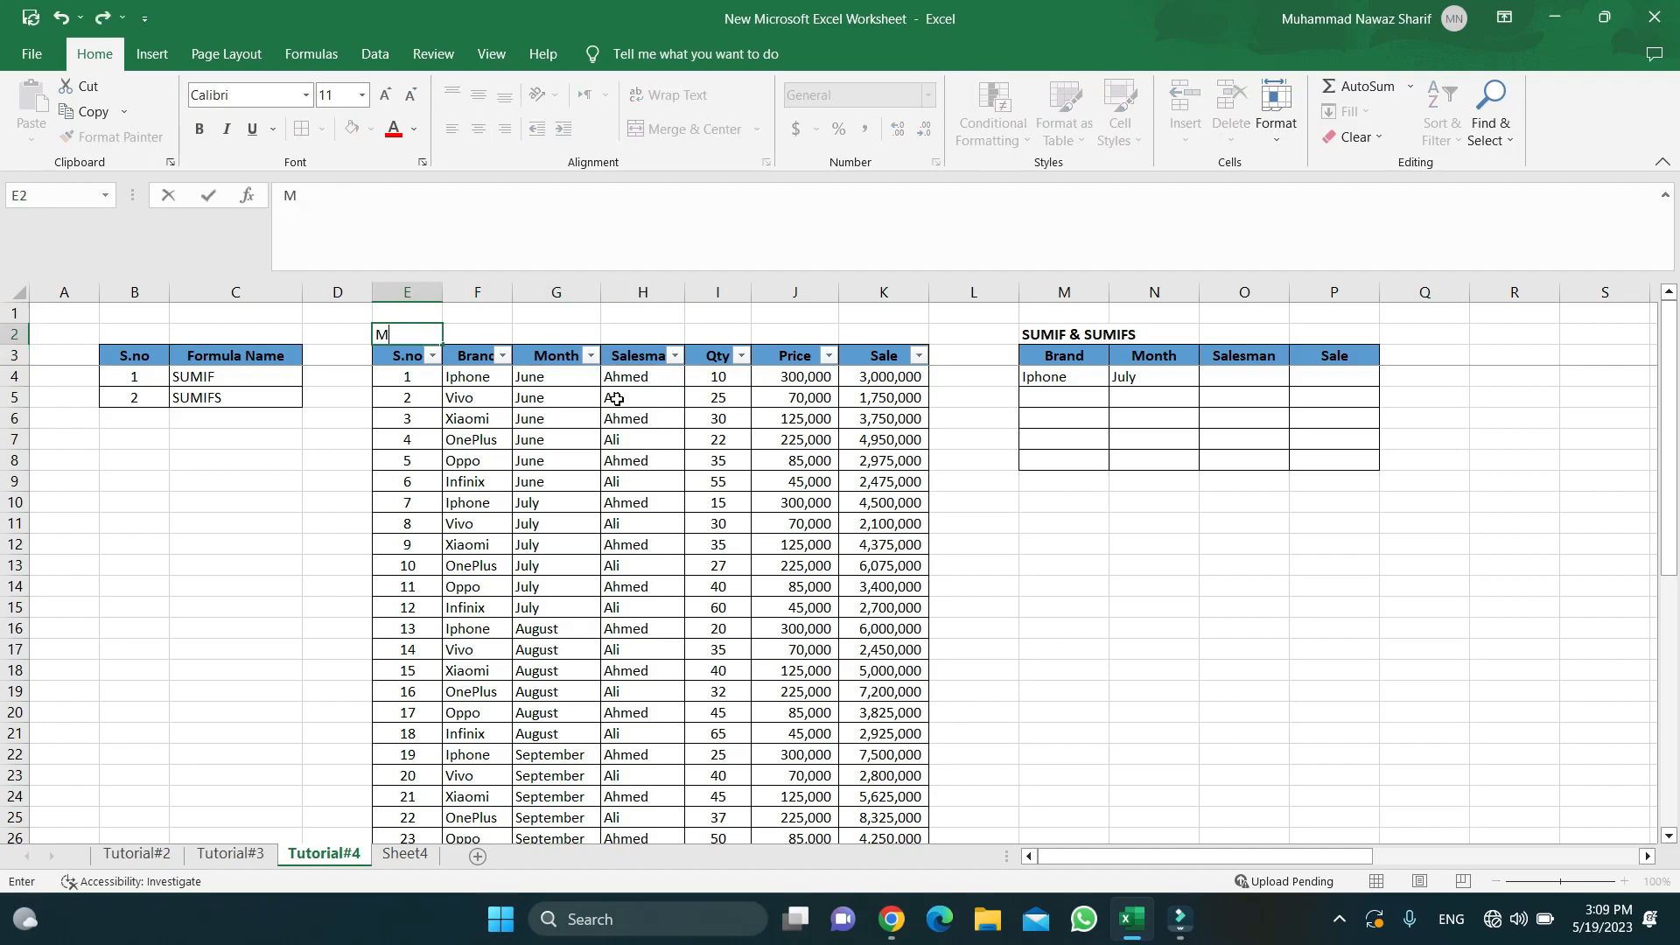
pyautogui.write('NS SHOPS')
pyautogui.hotkey('ctrl', 'Return')
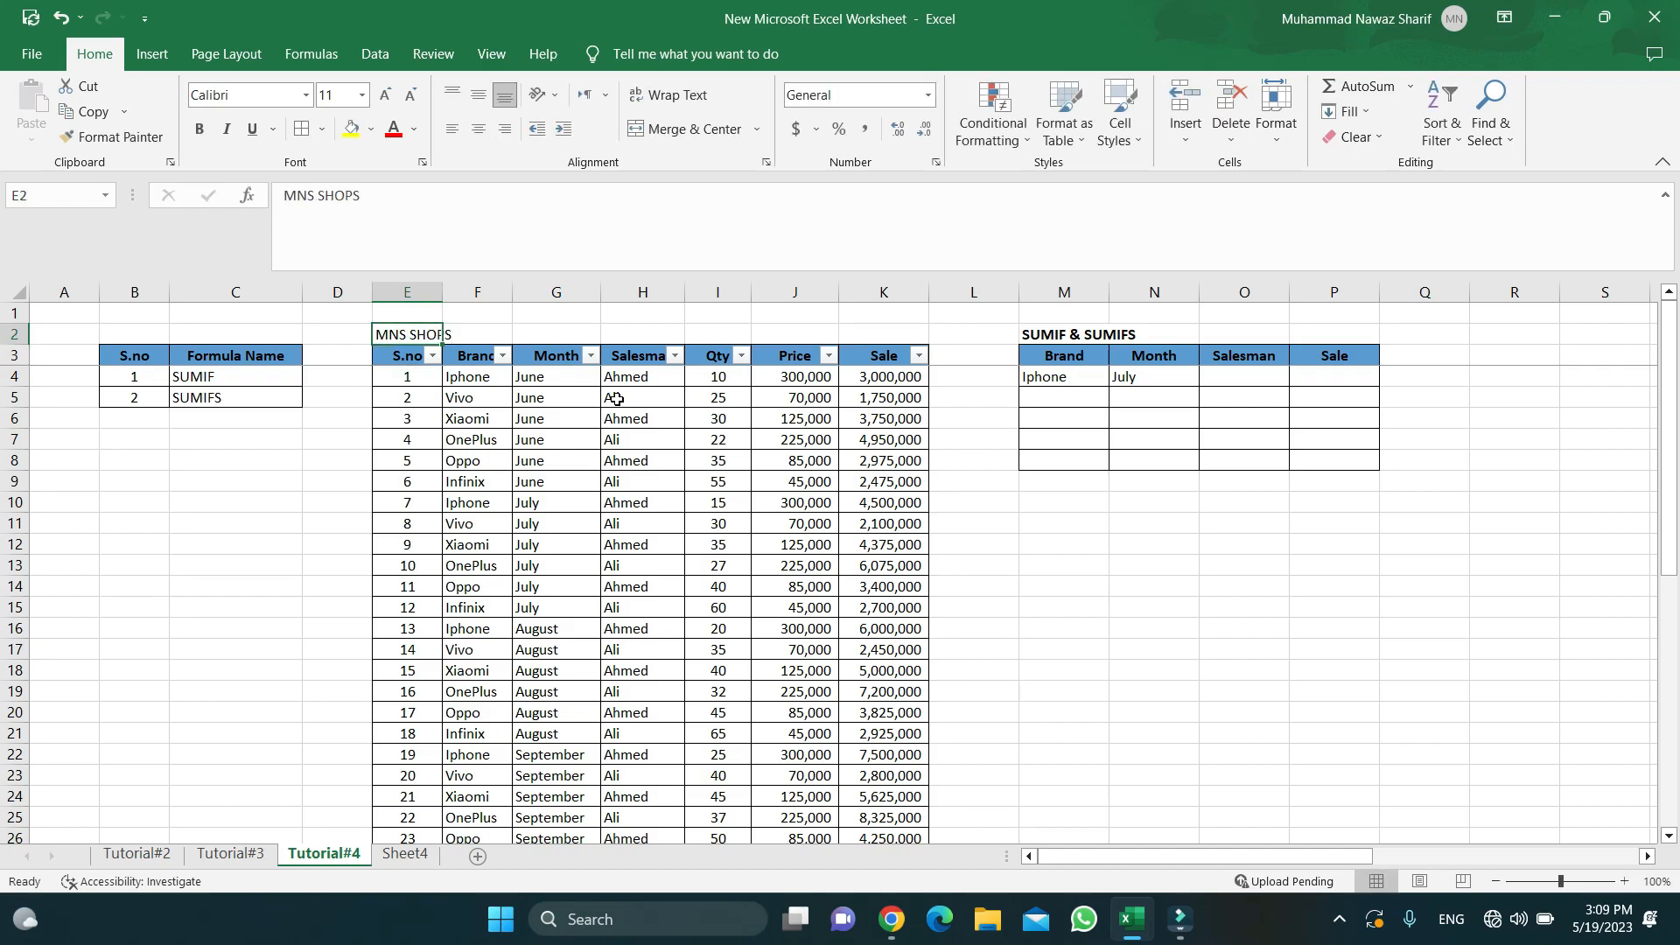
pyautogui.hotkey('ctrl', 'b')
# - Review the Brand and Month columns, highlighting the six June brands and all months to row 45
pyautogui.press('Down')
pyautogui.press('Down')
pyautogui.press('Down')
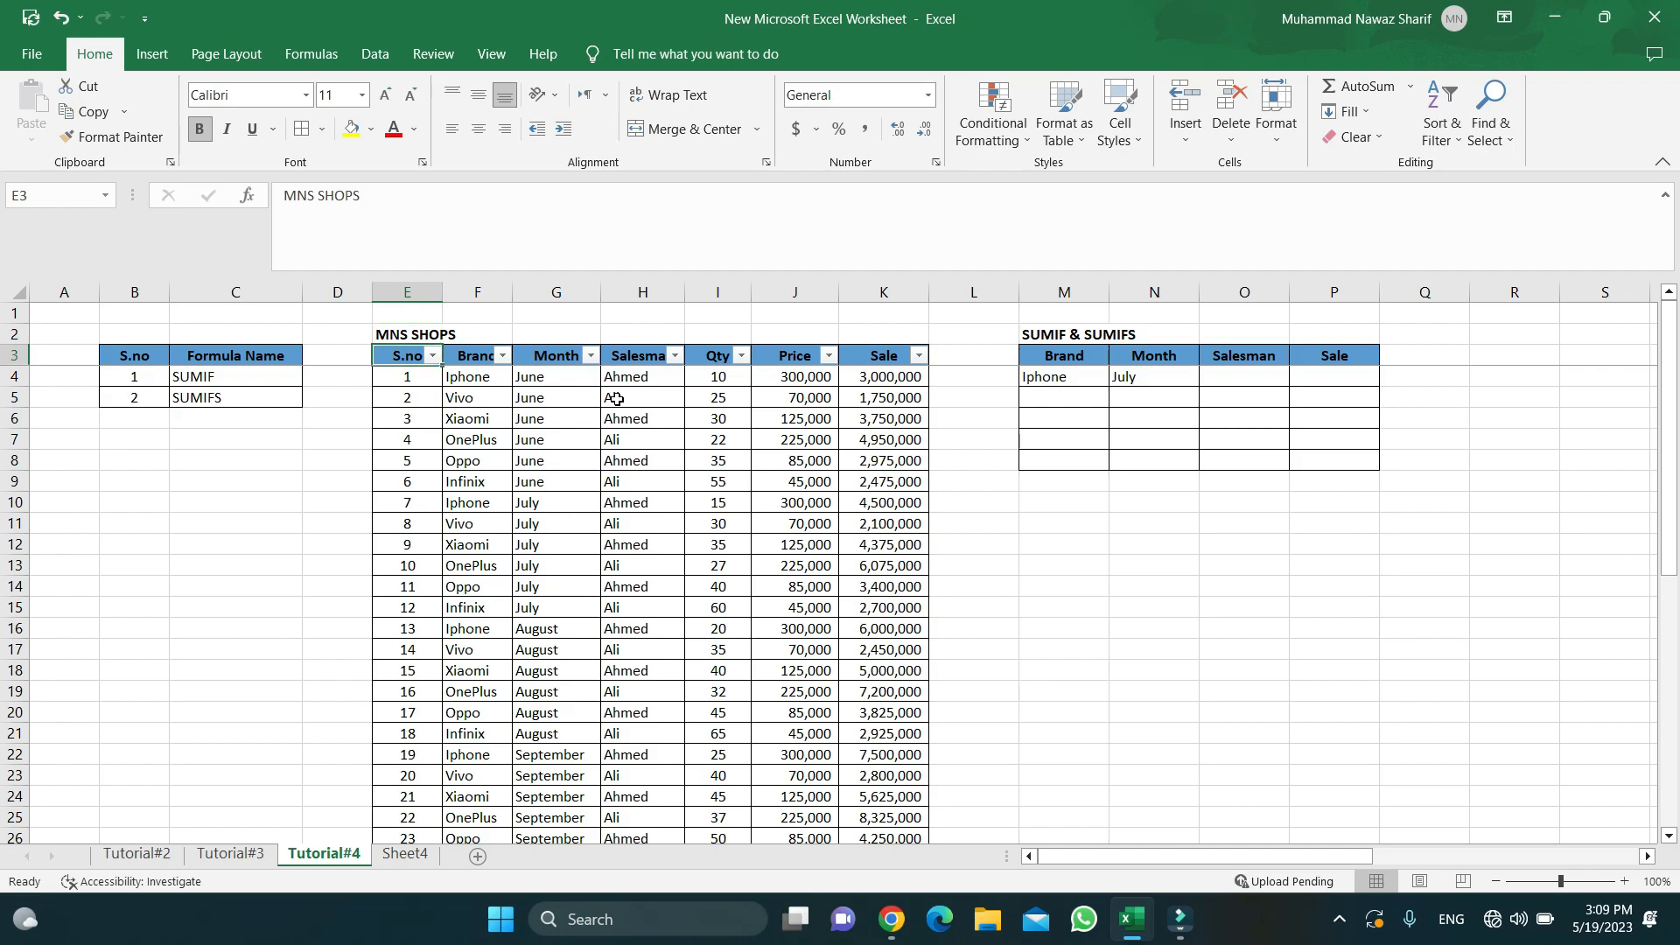
pyautogui.press('Right')
pyautogui.press('Up')
pyautogui.hotkey('shift', 'Down')
pyautogui.hotkey('shift', 'Down')
pyautogui.hotkey('shift', 'Down')
pyautogui.hotkey('shift', 'Down')
pyautogui.hotkey('shift', 'Down')
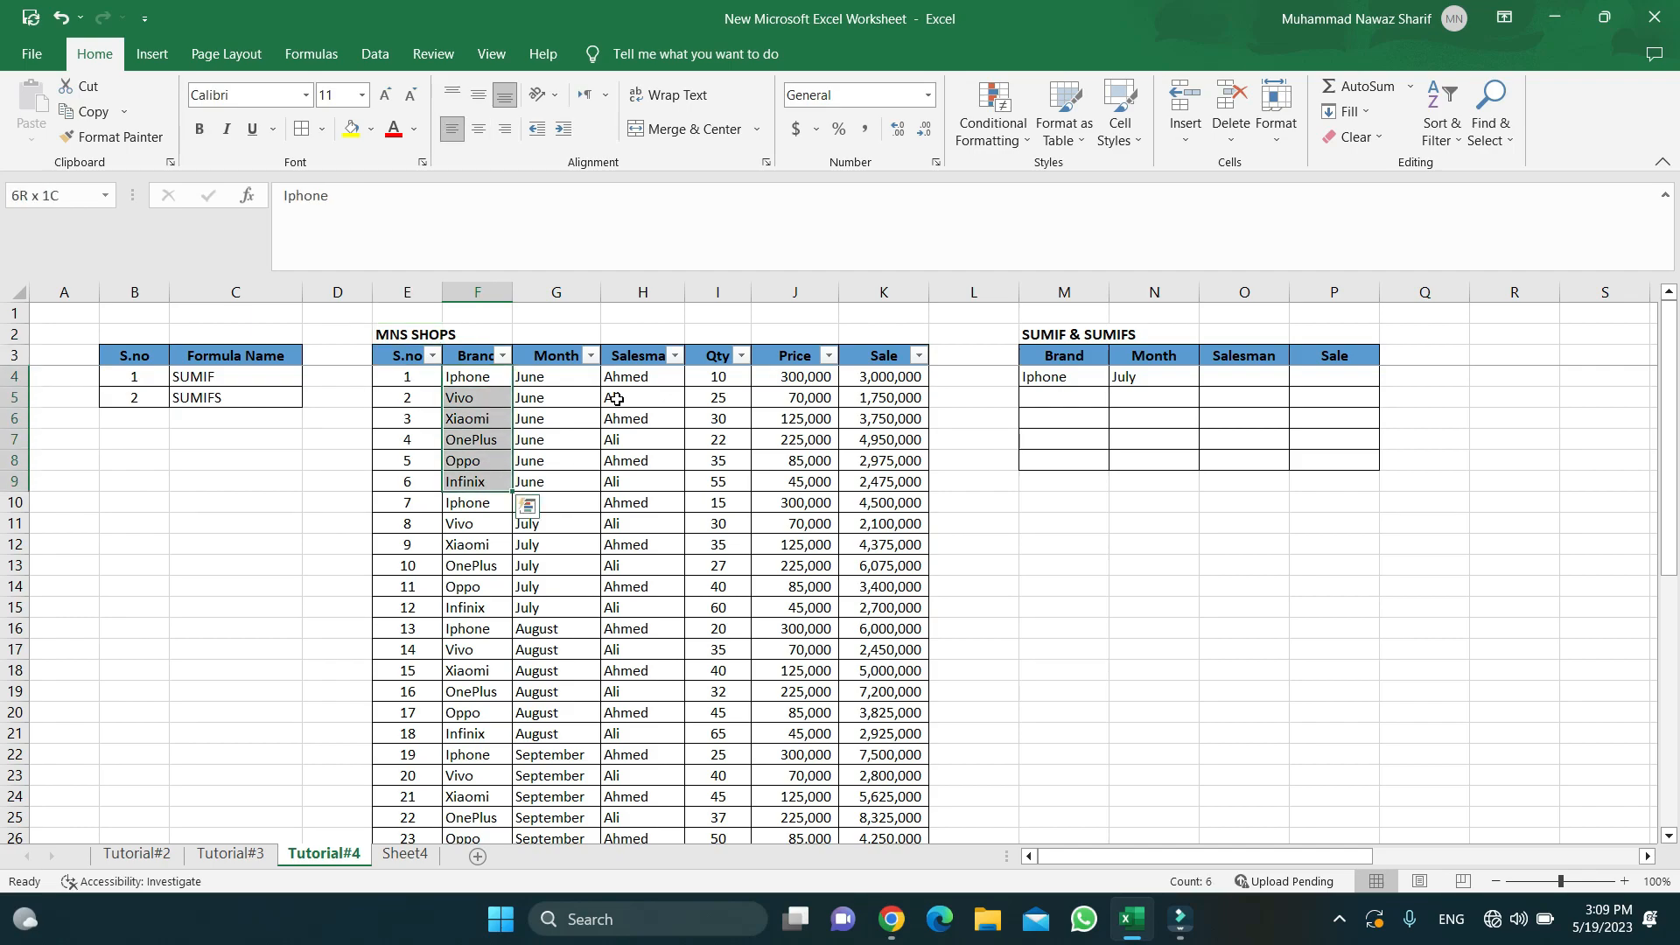
pyautogui.press('Down')
pyautogui.press('Down')
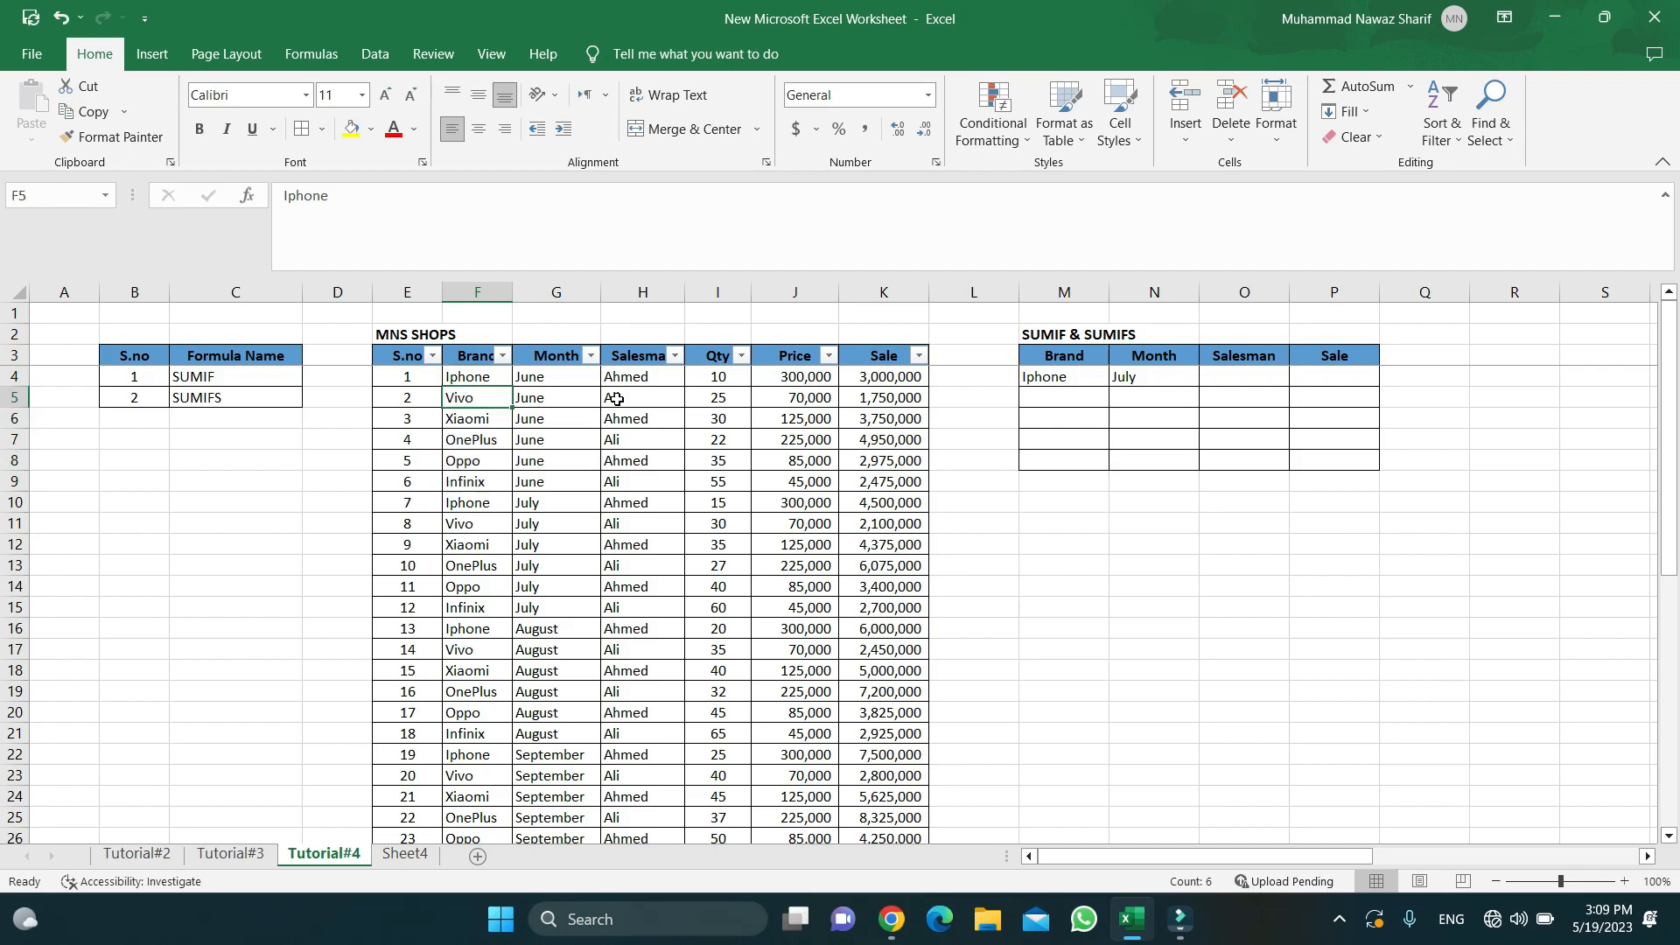
pyautogui.press('Up')
pyautogui.press('Up')
pyautogui.press('Right')
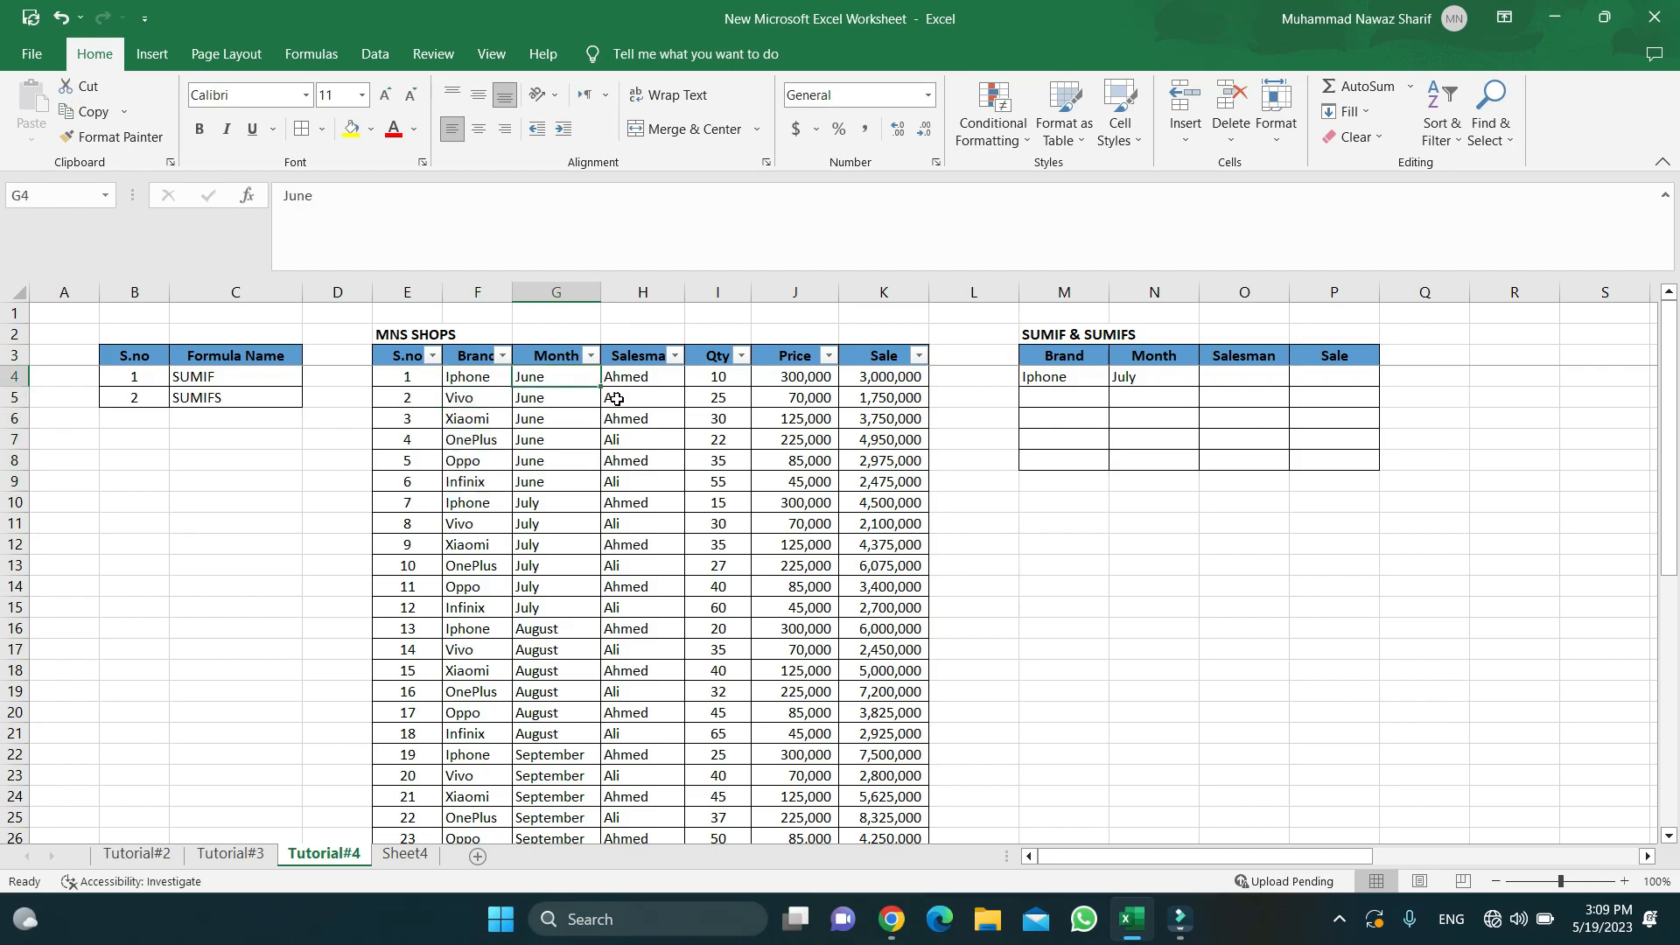
pyautogui.hotkey('ctrl', 'shift', 'Down')
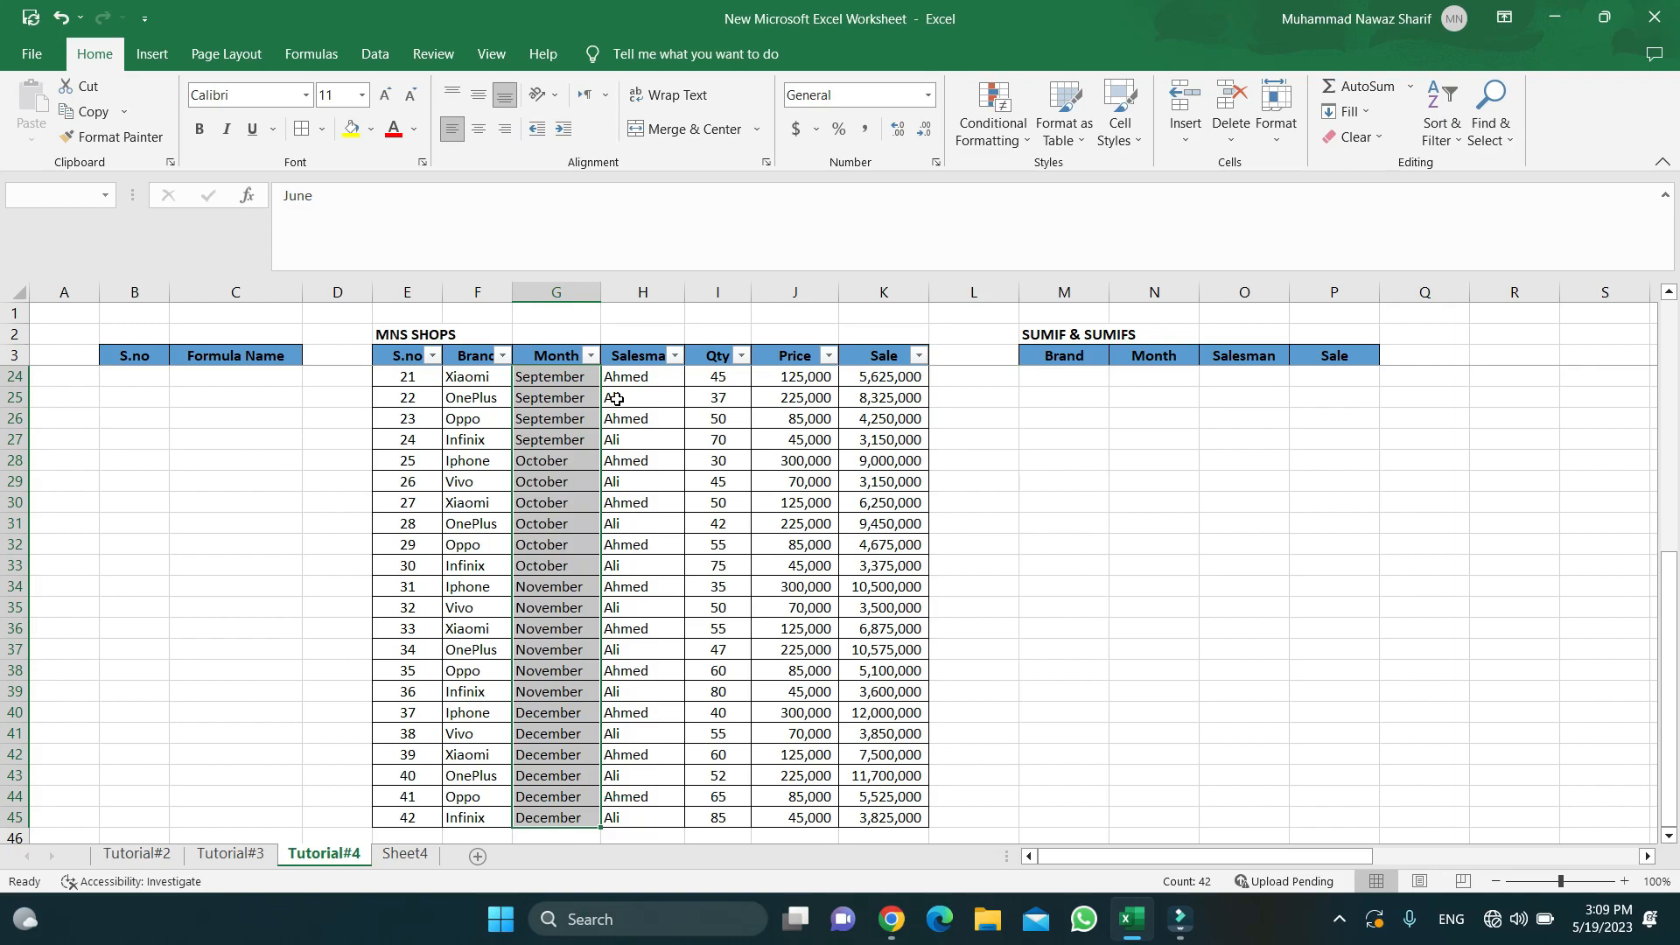
pyautogui.press('Up')
pyautogui.press('Down')
pyautogui.press('Up')
pyautogui.press('Down')
pyautogui.press('Down')
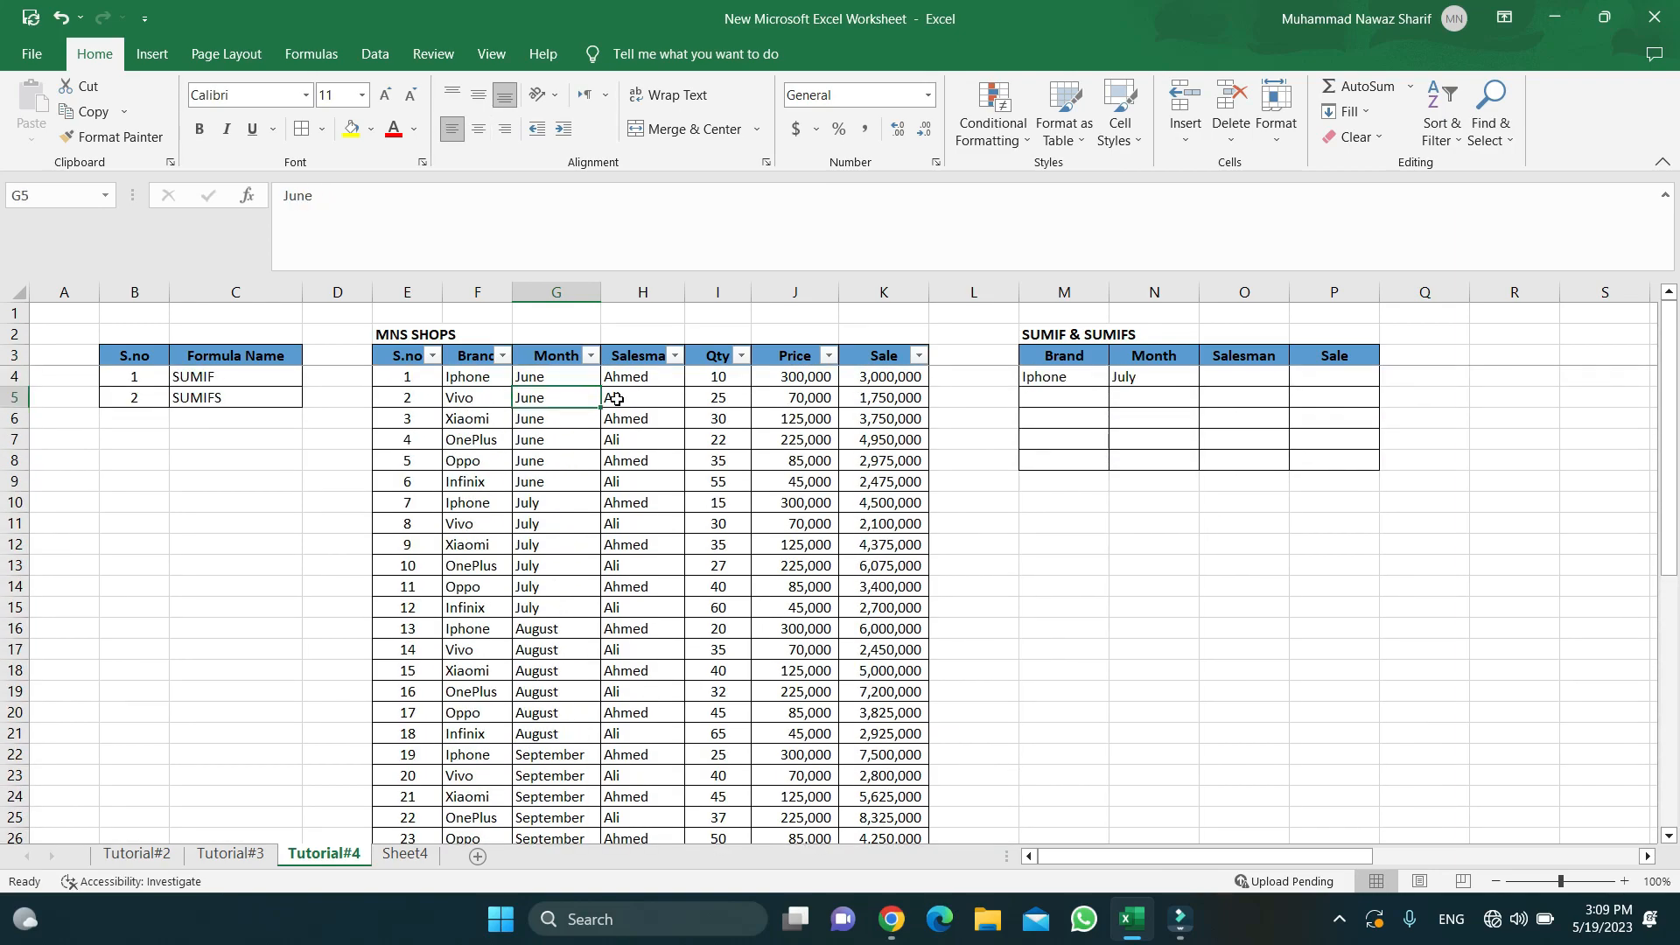
pyautogui.press('Down')
pyautogui.press('Up')
pyautogui.press('Up')
pyautogui.press('Down')
pyautogui.press('Down')
pyautogui.press('Down')
pyautogui.press('Down')
pyautogui.press('Down')
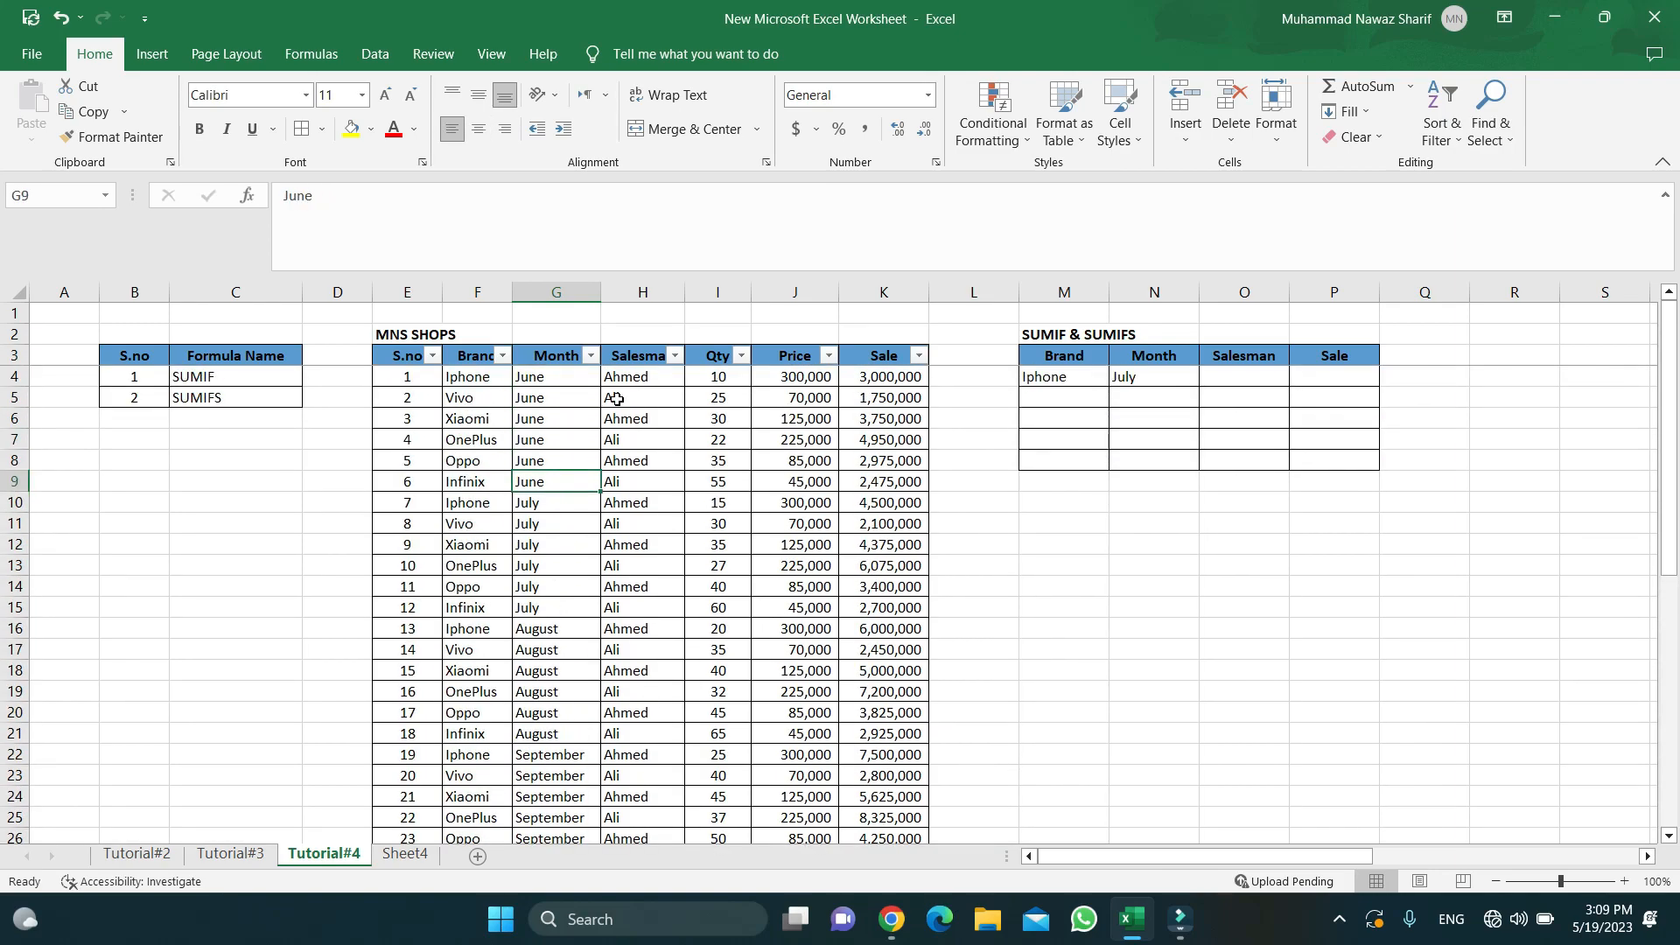
pyautogui.press('Down')
pyautogui.press('Down')
pyautogui.press('Down')
pyautogui.press('Down')
pyautogui.press('Down')
pyautogui.press('Down')
pyautogui.press('Down')
pyautogui.press('Down')
pyautogui.press('Down')
pyautogui.press('Down')
pyautogui.press('Down')
pyautogui.press('Down')
pyautogui.press('Down')
pyautogui.press('Down')
pyautogui.press('Down')
pyautogui.press('Down')
pyautogui.press('Down')
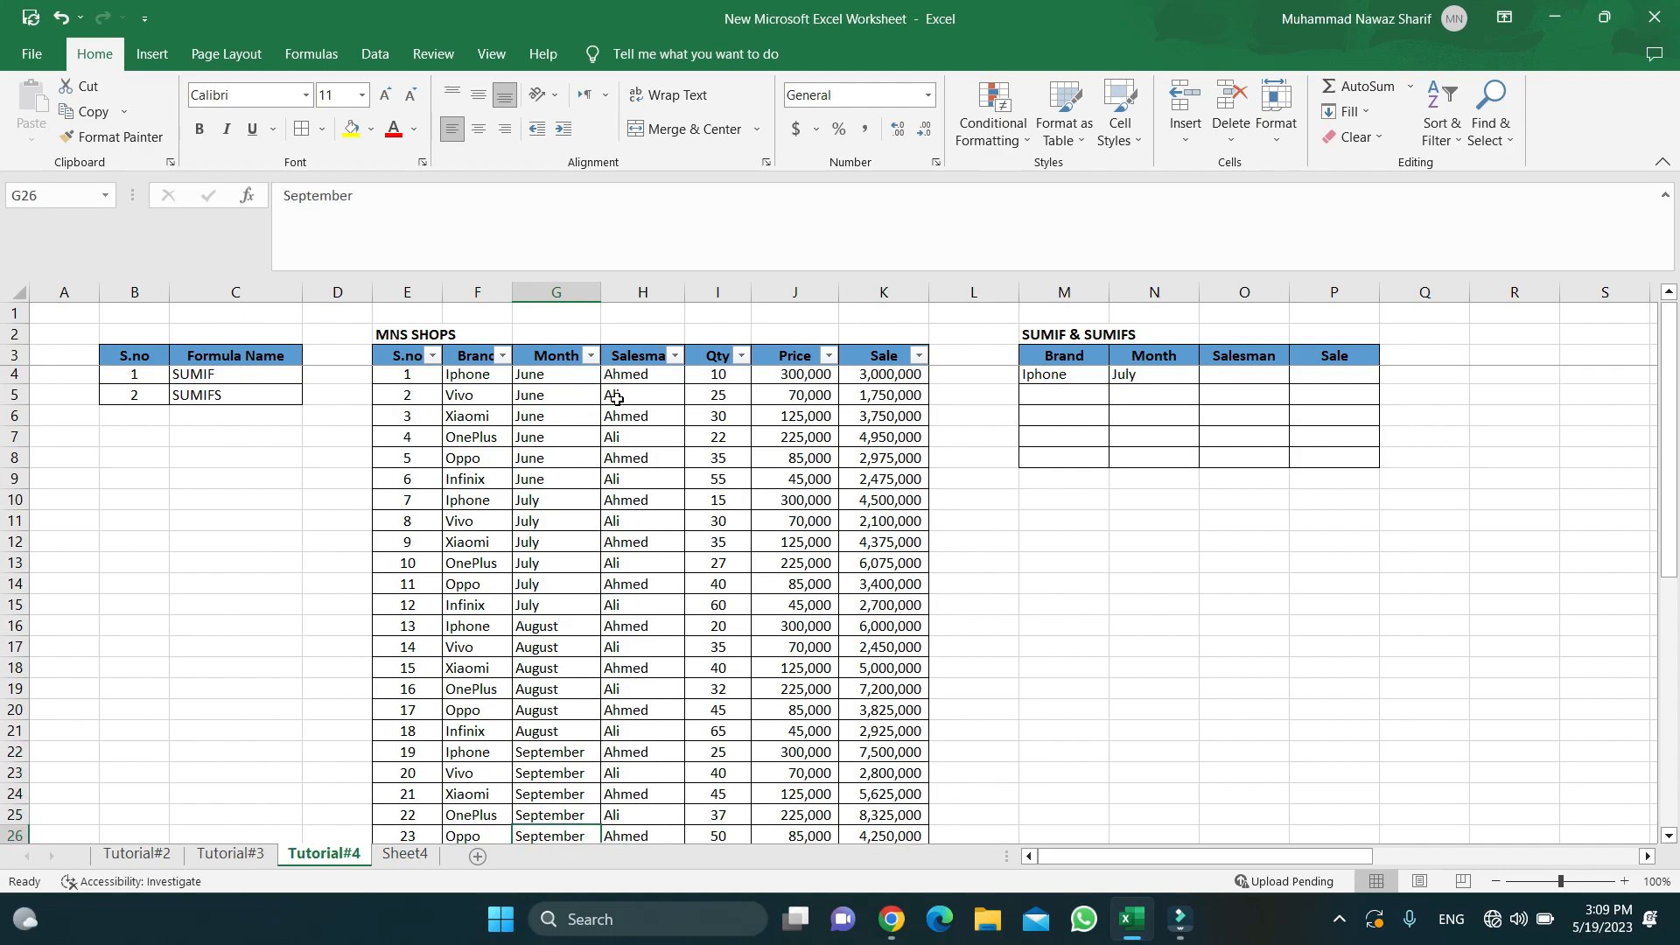
pyautogui.press('Down')
pyautogui.press('Down')
pyautogui.press('Down')
pyautogui.press('Down')
pyautogui.press('Down')
pyautogui.press('Down')
pyautogui.press('Down')
pyautogui.hotkey('ctrl', 'Up')
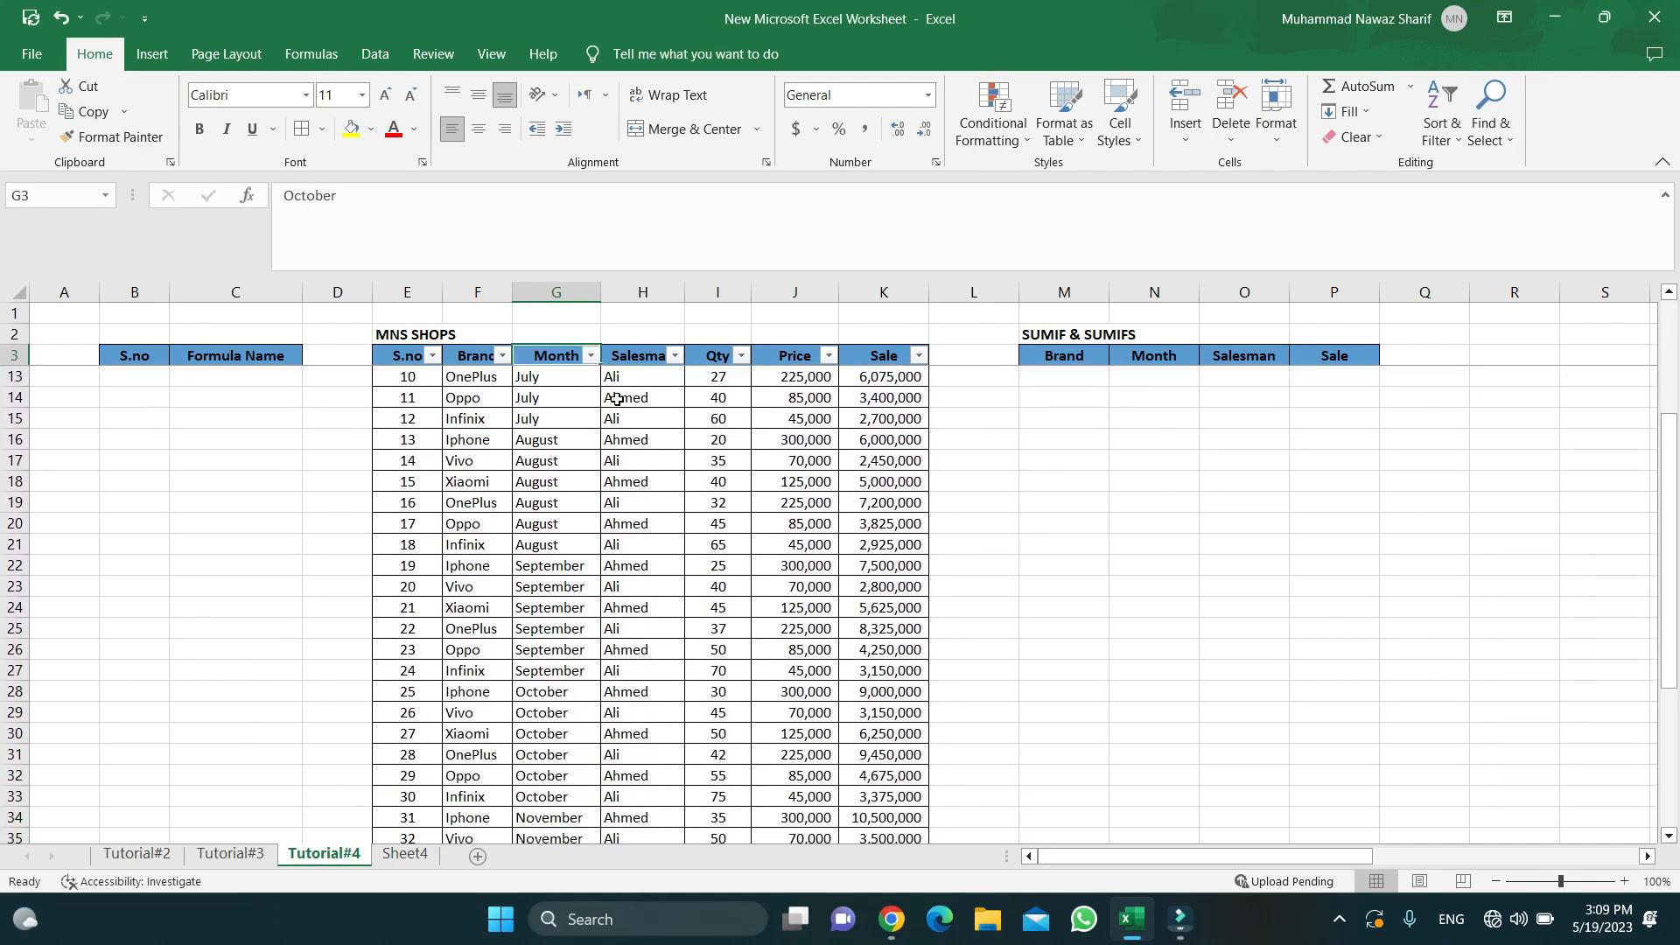
pyautogui.press('Up')
pyautogui.press('Down')
pyautogui.press('Down')
pyautogui.press('Down')
# - Review the Salesman, Qty and Price values and check that Sale is Qty times Price (=+I4*J4)
pyautogui.press('Right')
pyautogui.press('Right')
pyautogui.press('Left')
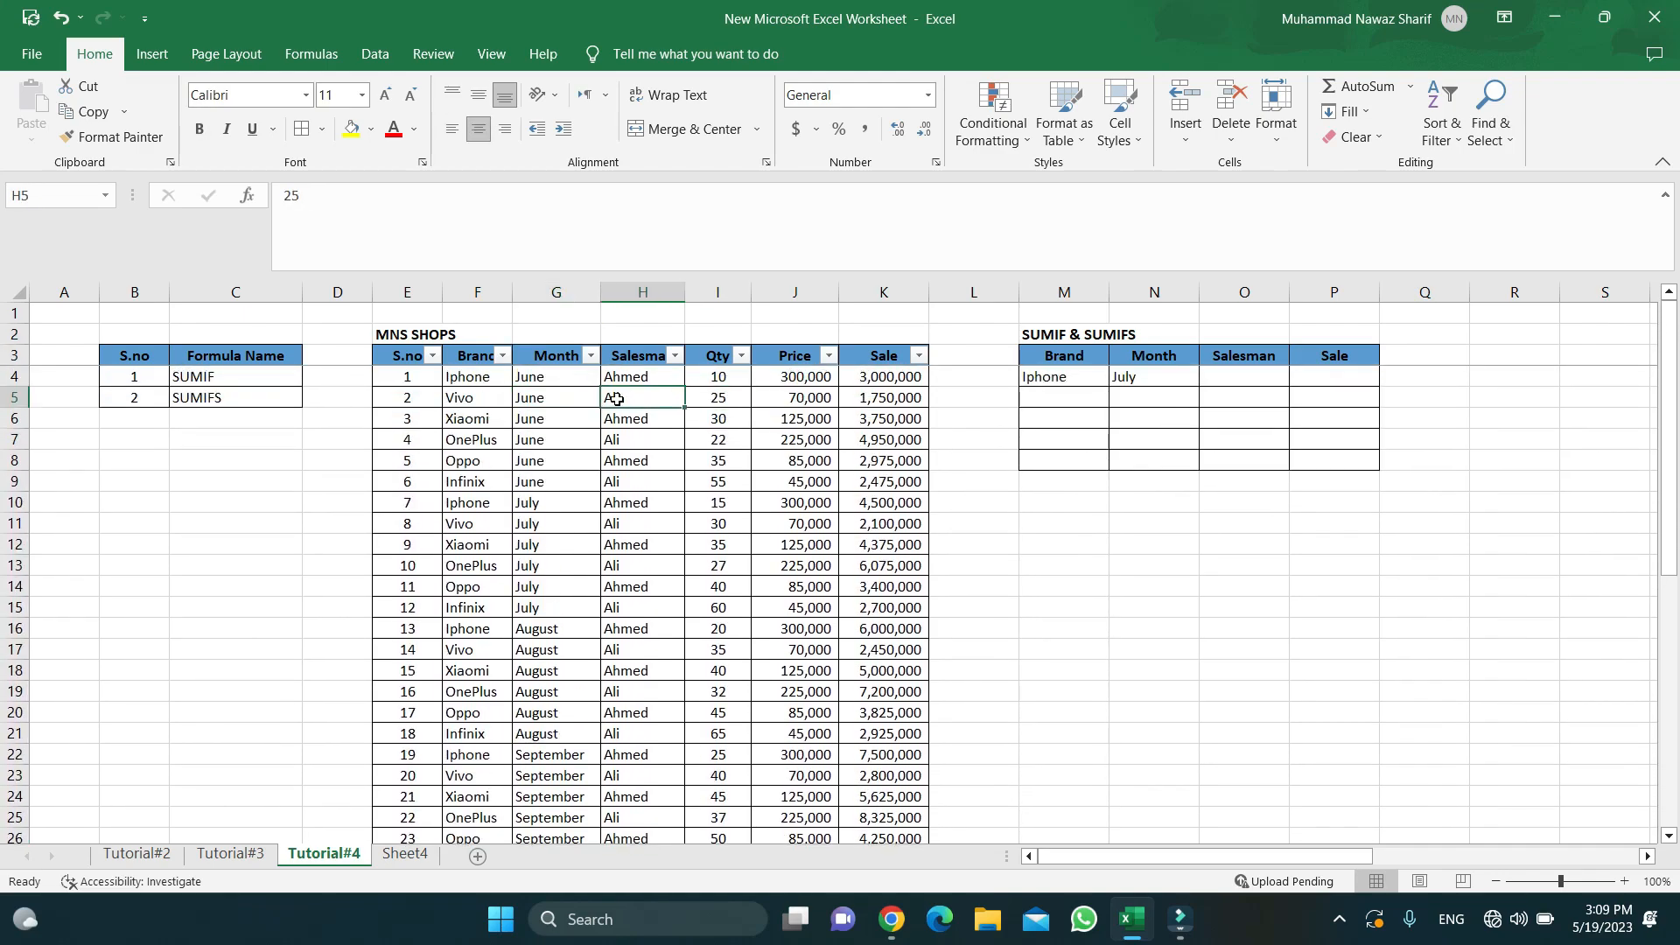
pyautogui.press('Up')
pyautogui.press('Down')
pyautogui.press('Right')
pyautogui.press('Right')
pyautogui.press('Left')
pyautogui.press('Up')
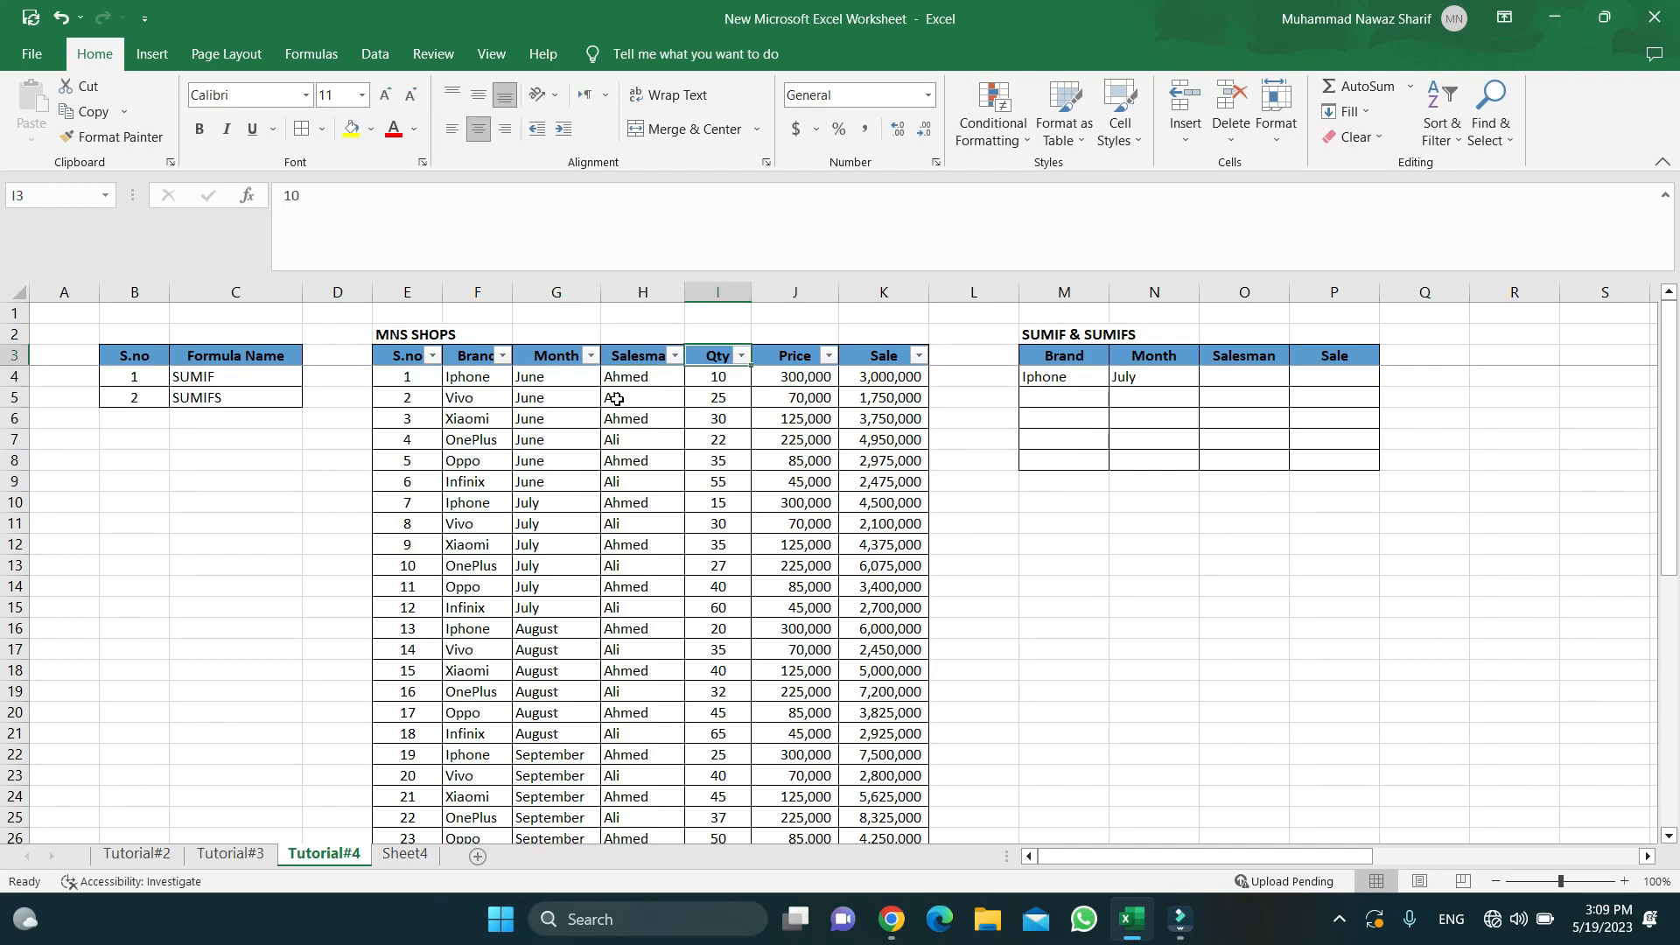
pyautogui.press('Up')
pyautogui.press('Down')
pyautogui.press('Down')
pyautogui.press('Up')
pyautogui.press('Up')
pyautogui.press('Right')
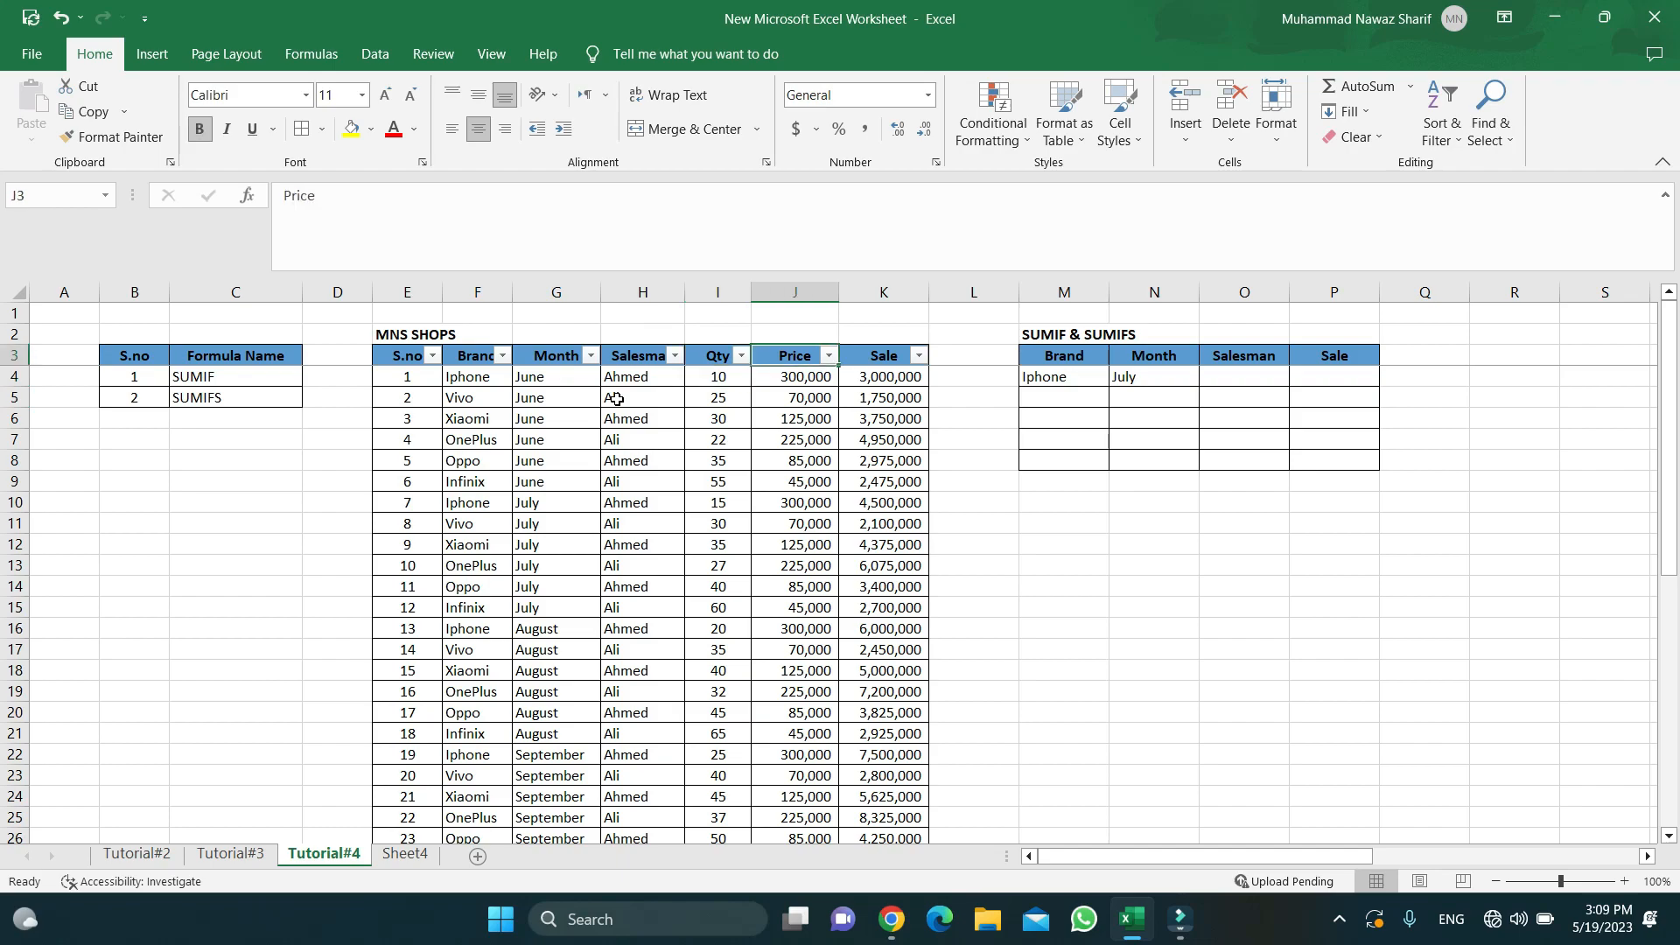
pyautogui.press('Down')
pyautogui.press('Down')
pyautogui.press('Up')
pyautogui.press('Up')
pyautogui.press('Down')
pyautogui.press('Down')
pyautogui.press('Up')
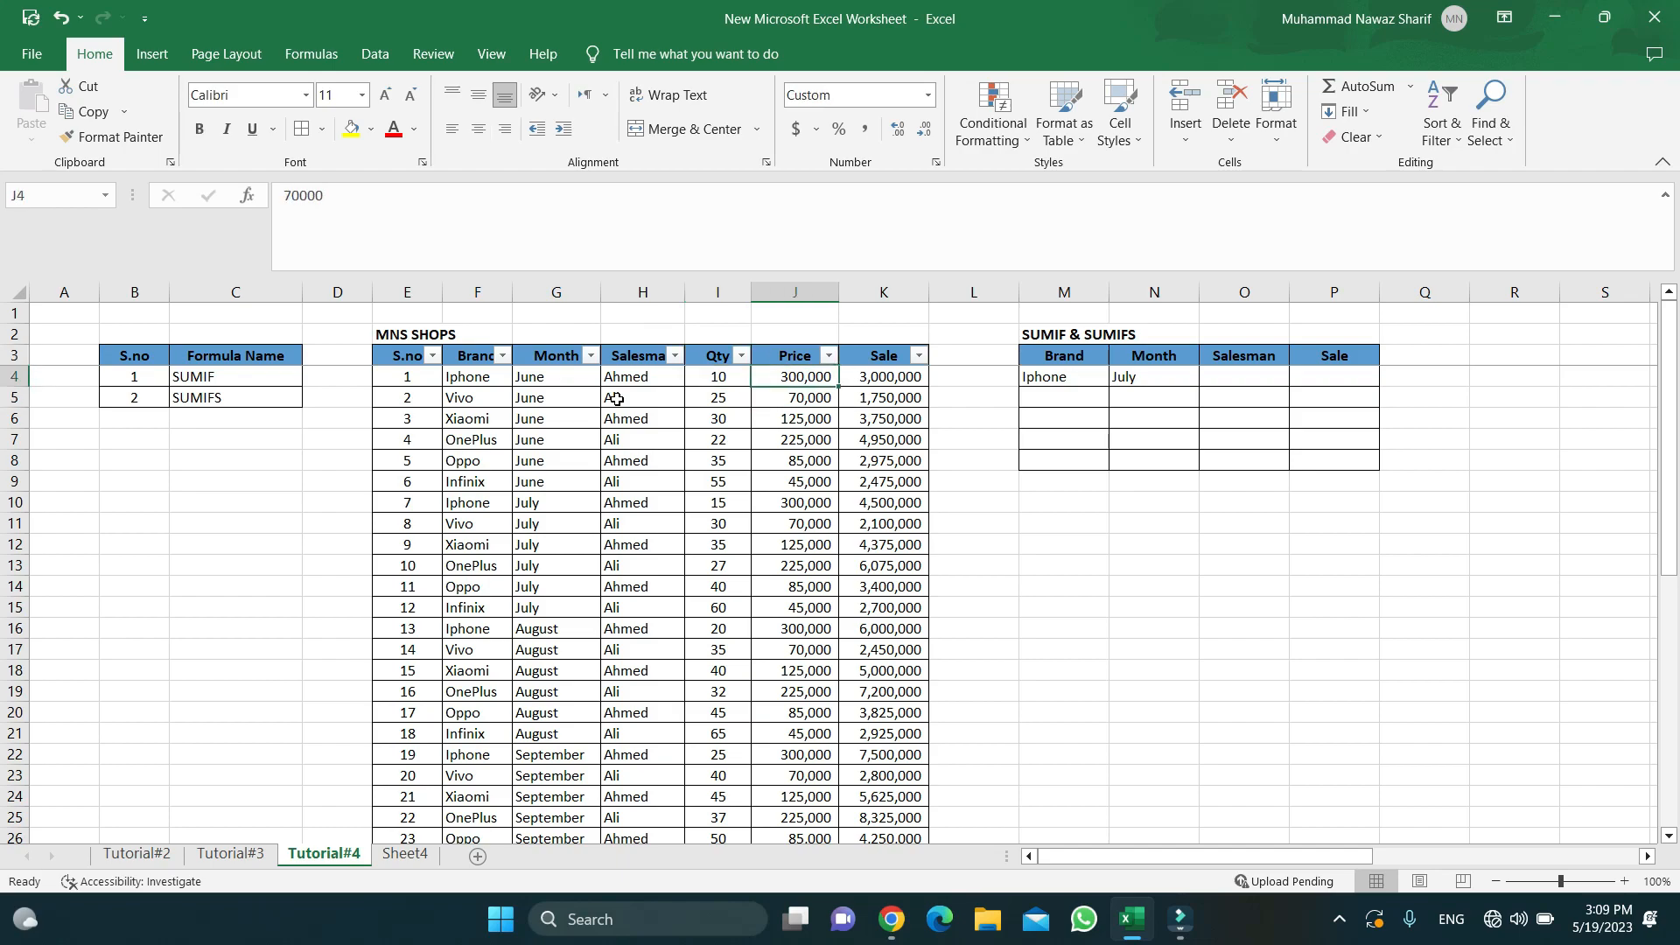
pyautogui.press('Down')
pyautogui.press('Up')
pyautogui.press('Right')
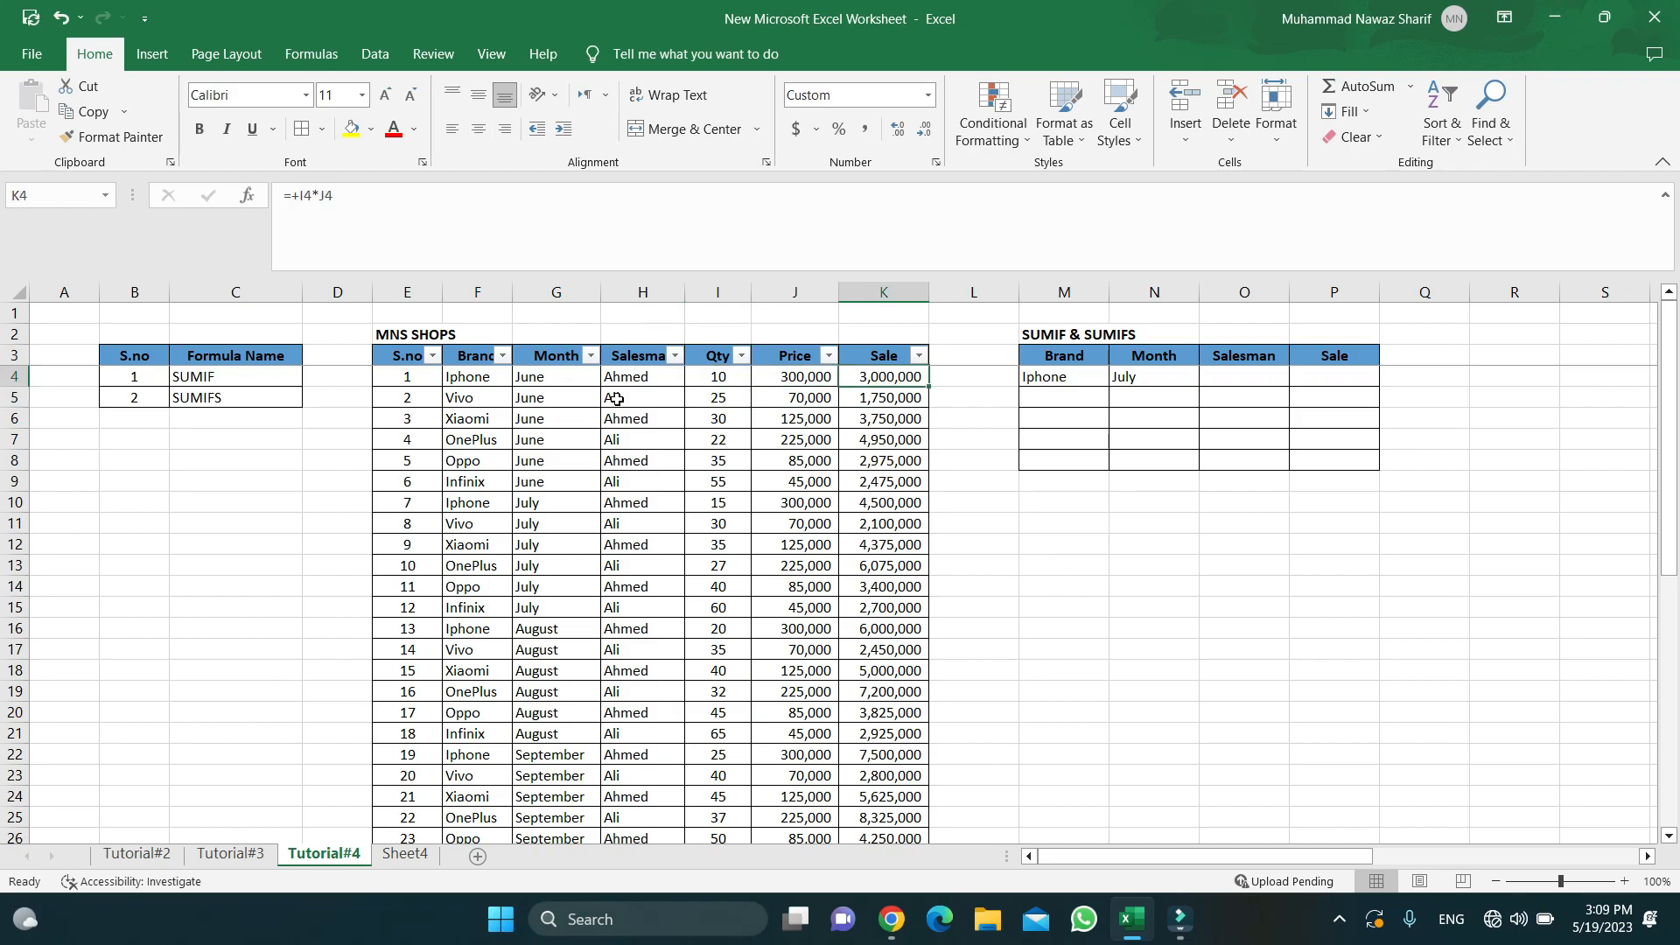
pyautogui.press('F2')
pyautogui.press('Escape')
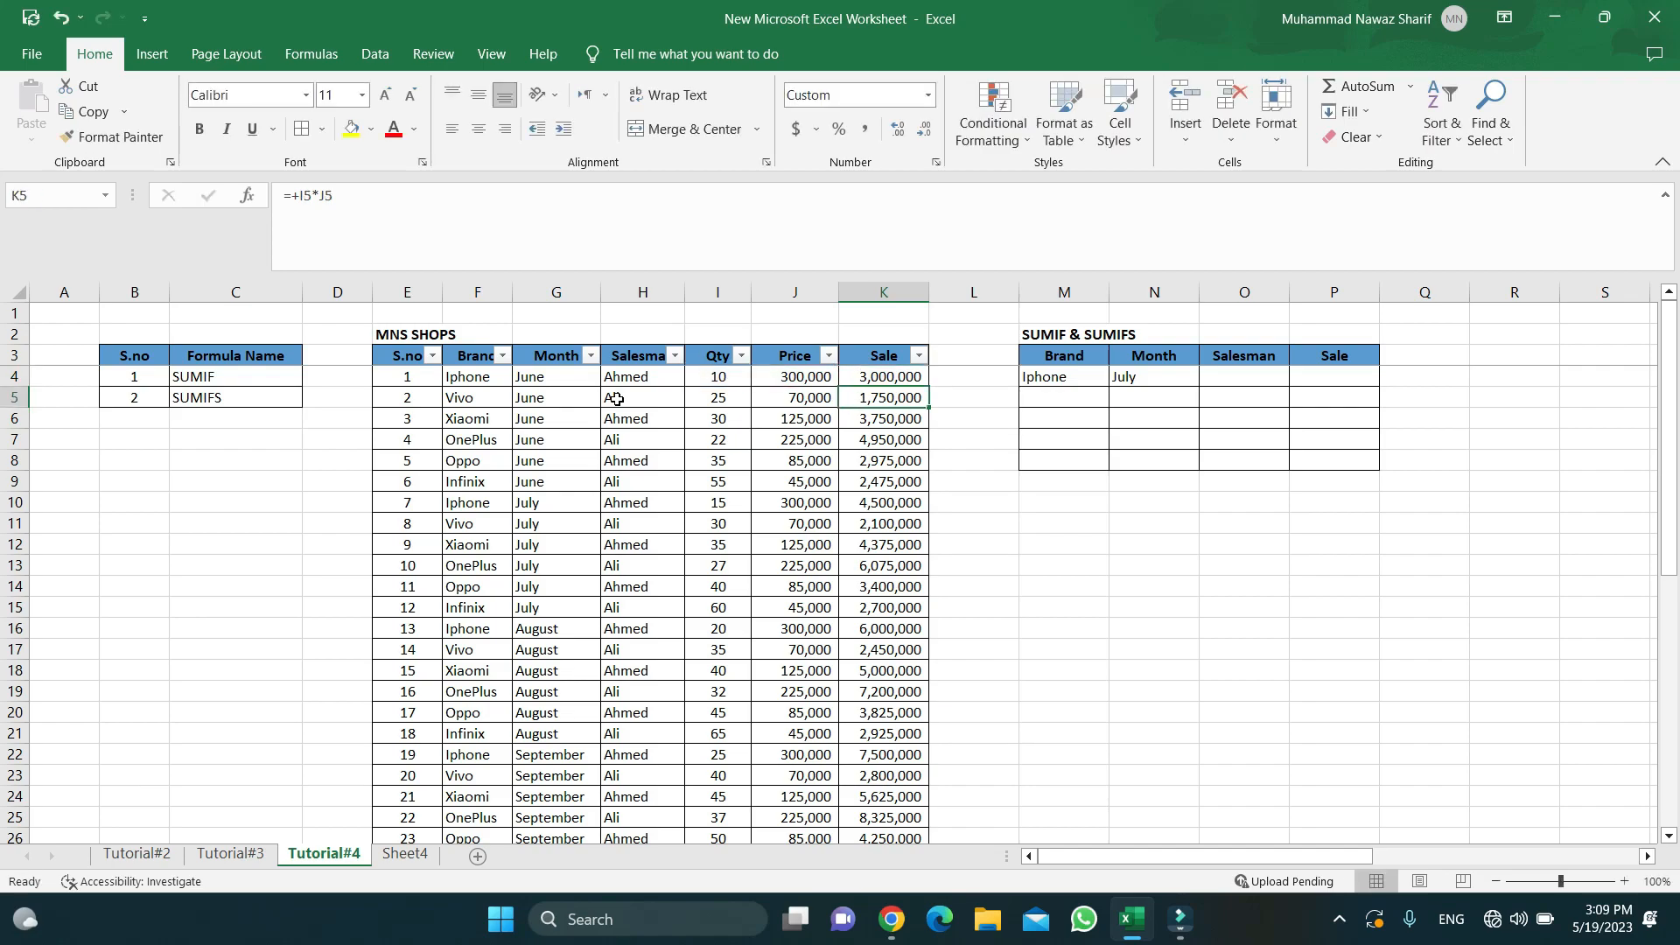
pyautogui.press('Left')
pyautogui.press('Left')
pyautogui.press('Left')
pyautogui.press('Left')
pyautogui.press('Left')
pyautogui.press('Left')
pyautogui.press('Left')
pyautogui.press('Left')
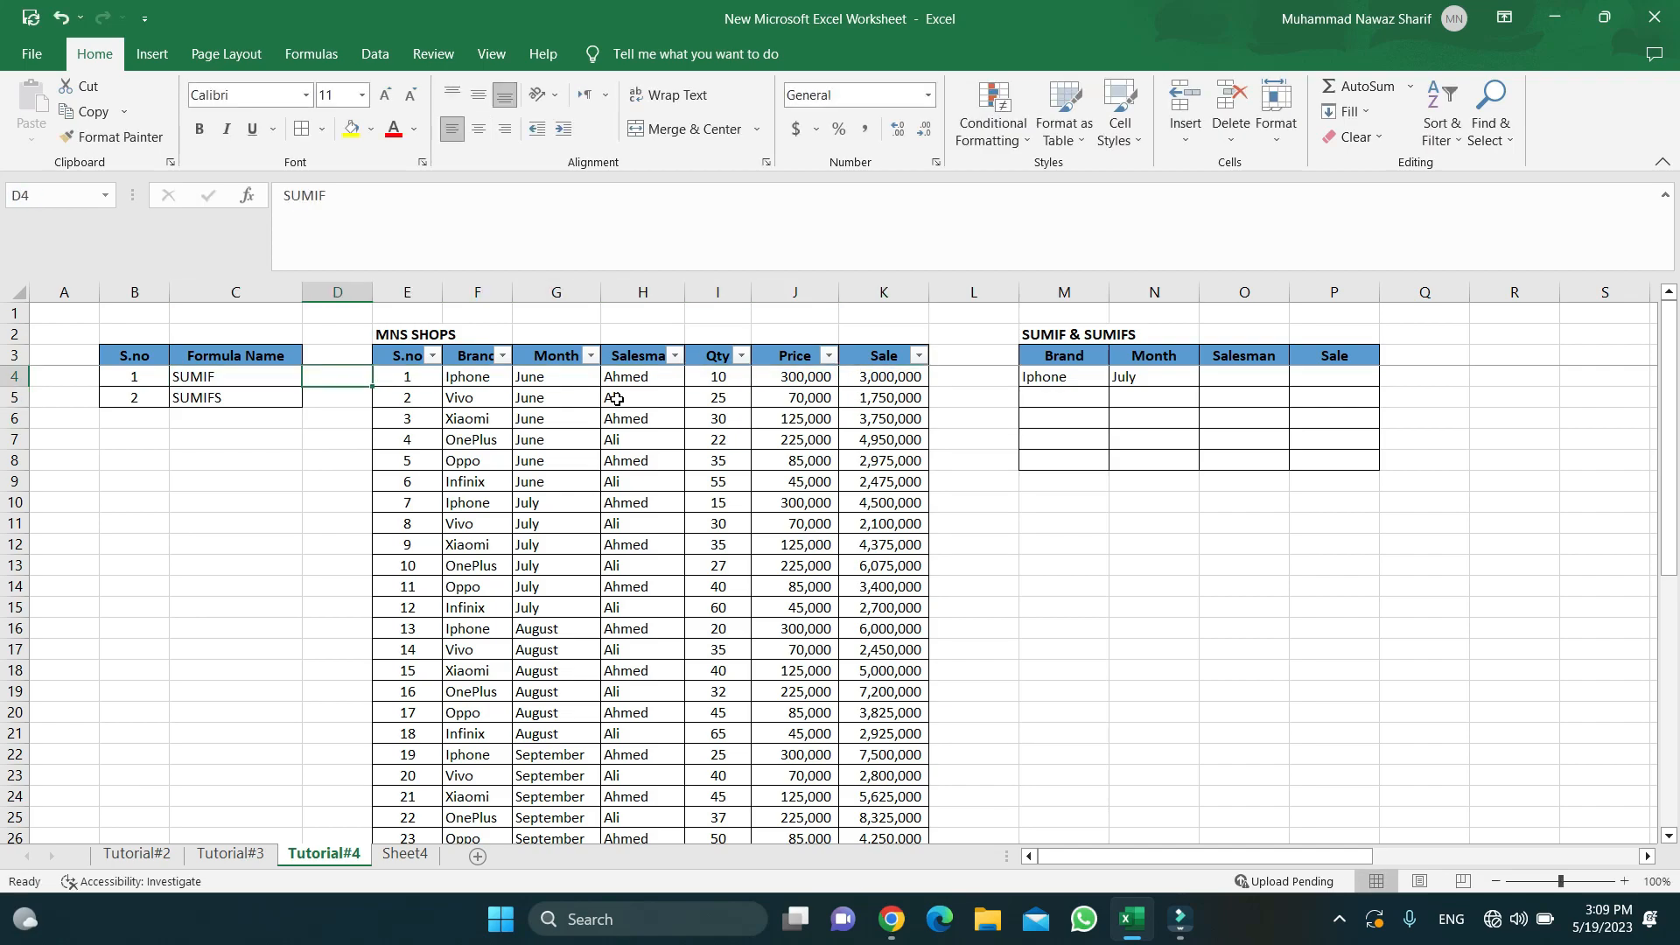
pyautogui.press('Right')
pyautogui.press('Right')
pyautogui.press('Right')
pyautogui.press('Right')
pyautogui.press('Right')
pyautogui.press('Right')
pyautogui.press('Right')
pyautogui.press('Right')
pyautogui.press('Right')
pyautogui.press('Right')
pyautogui.press('Right')
pyautogui.press('Right')
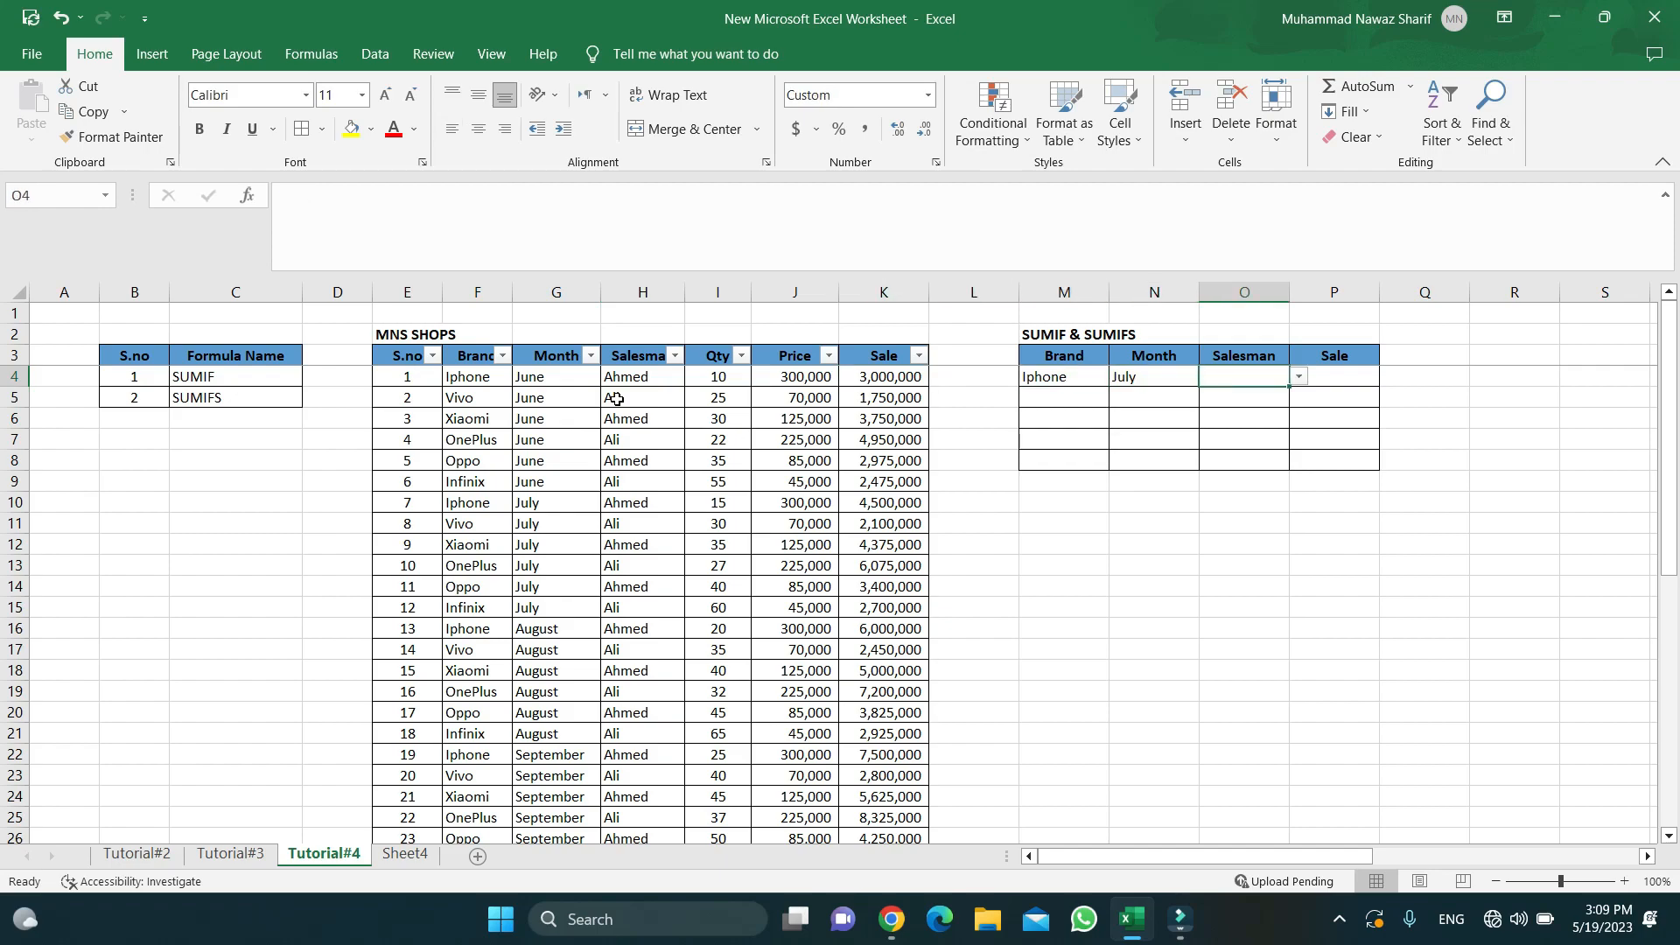
pyautogui.press('Right')
pyautogui.press('Left')
pyautogui.press('Right')
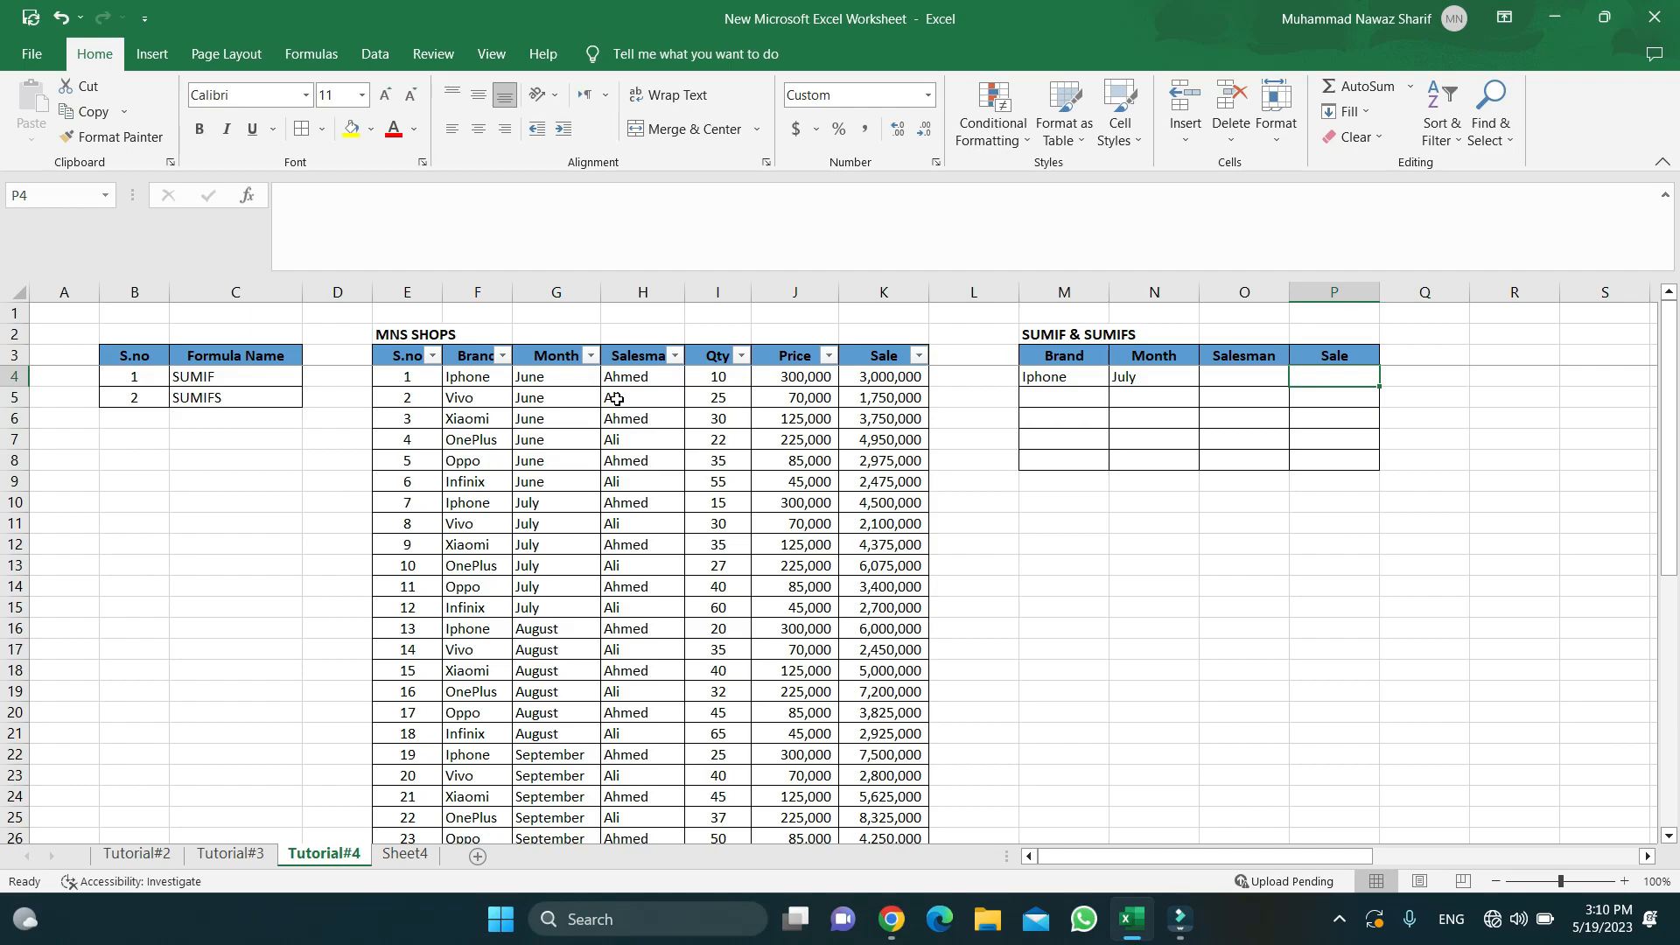
# - Start a SUMIF in P4 with the absolute Brand range $F$4:$F$45
pyautogui.write('=')
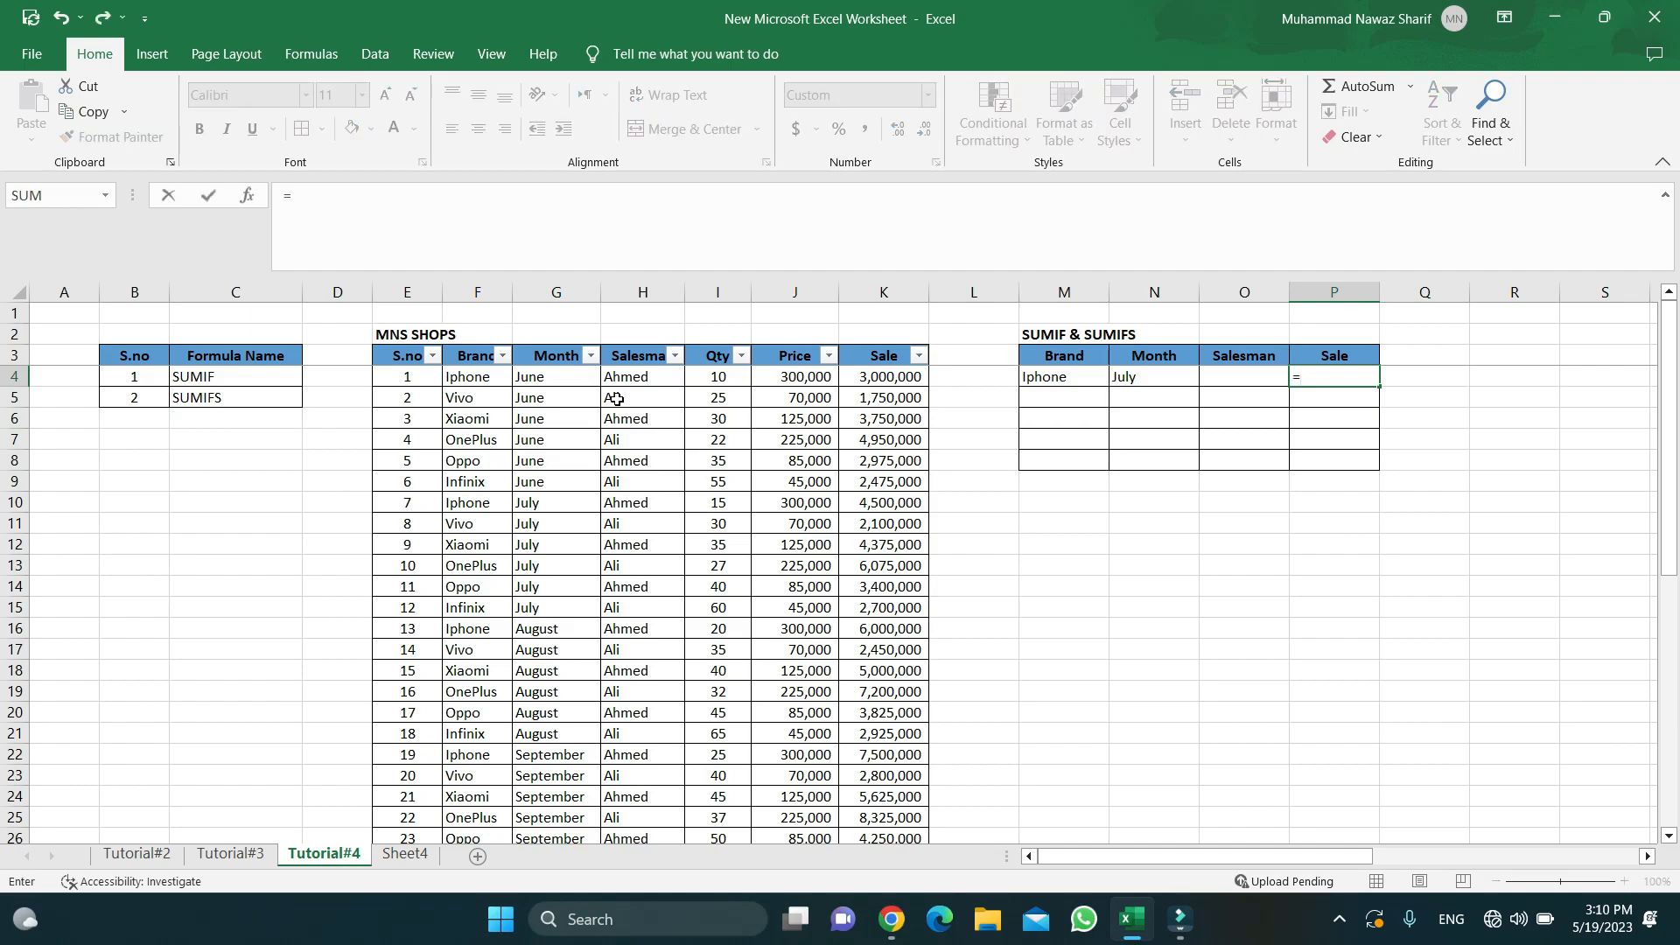
pyautogui.write('sumi')
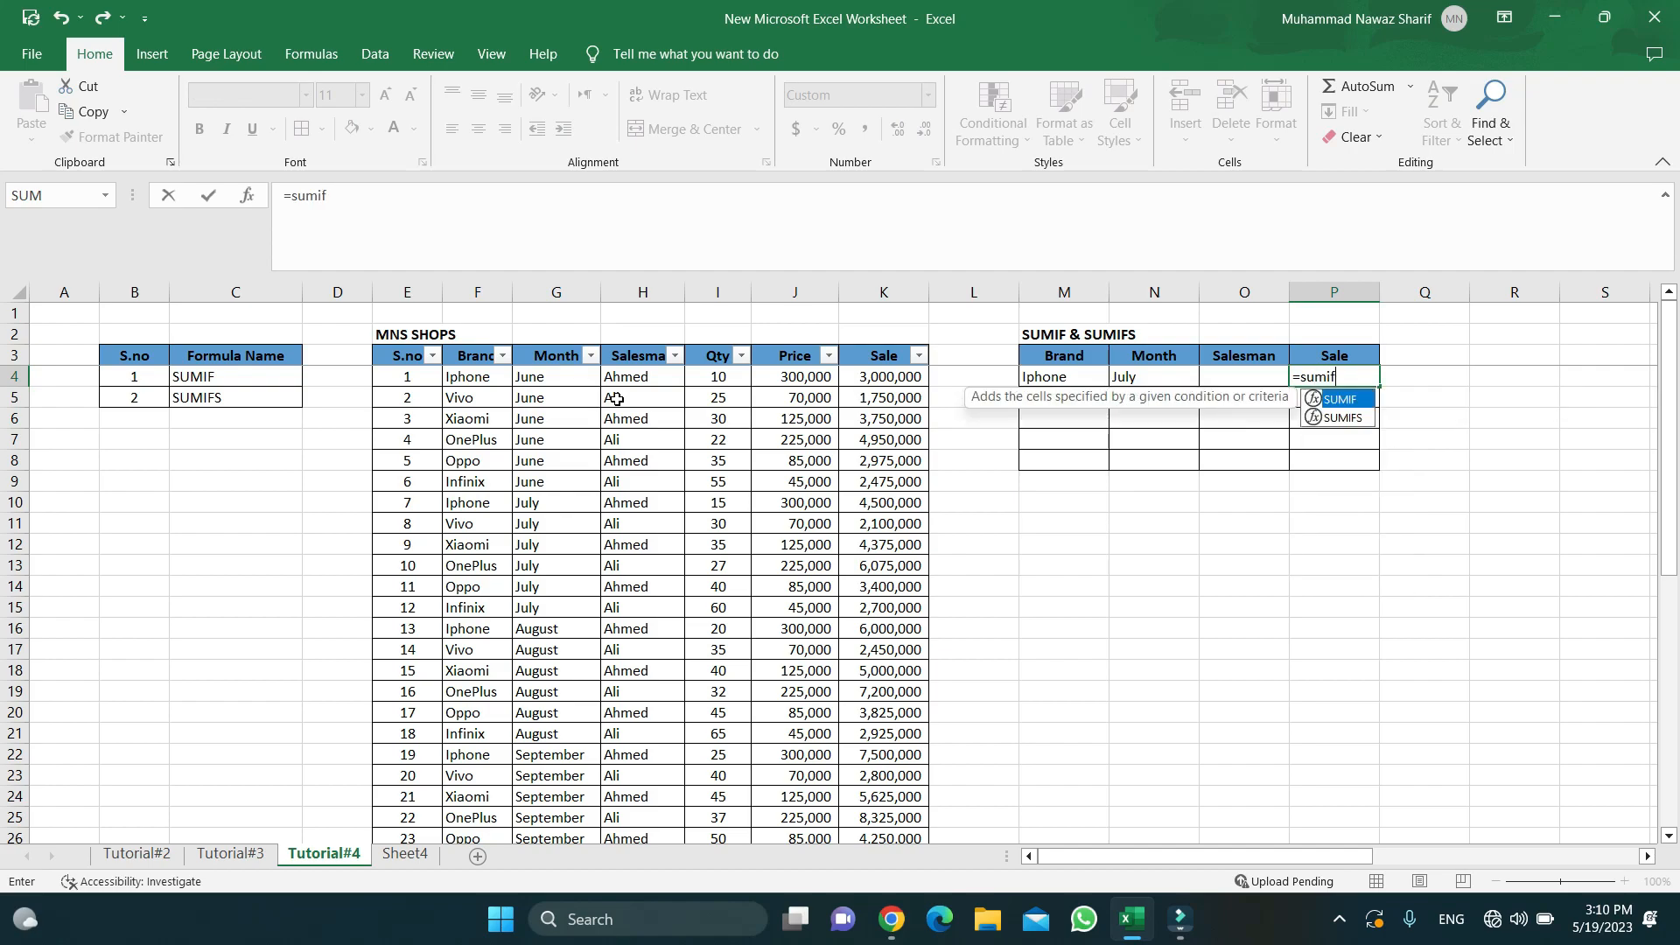
pyautogui.write('f')
pyautogui.press('Tab')
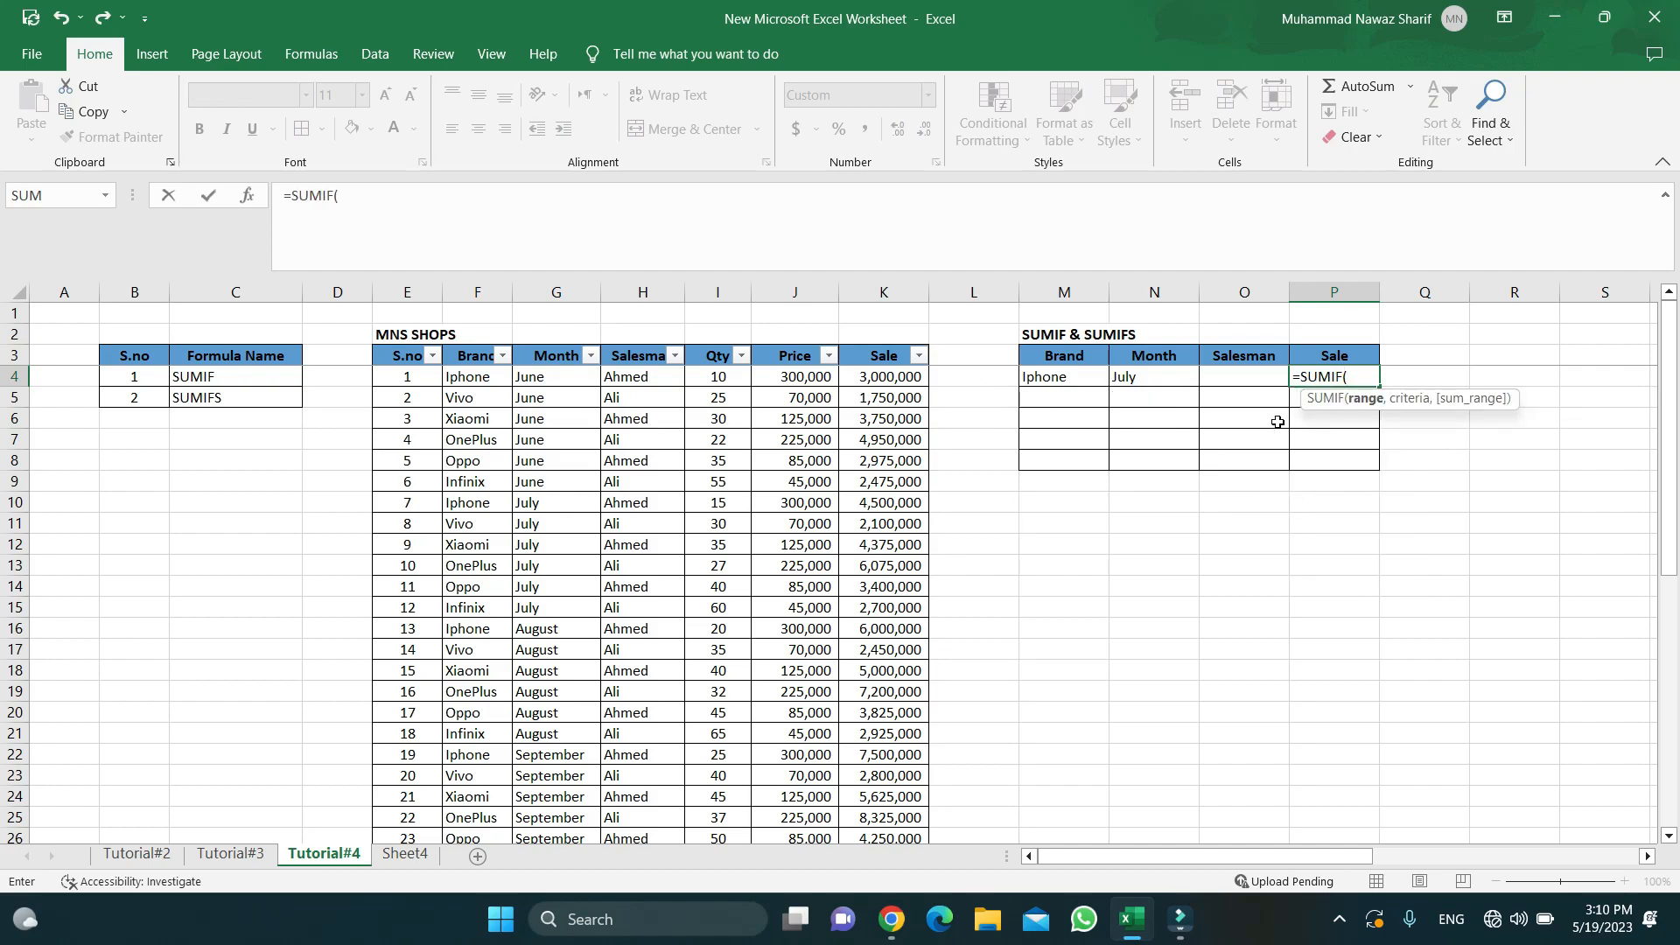
pyautogui.click(451, 376)
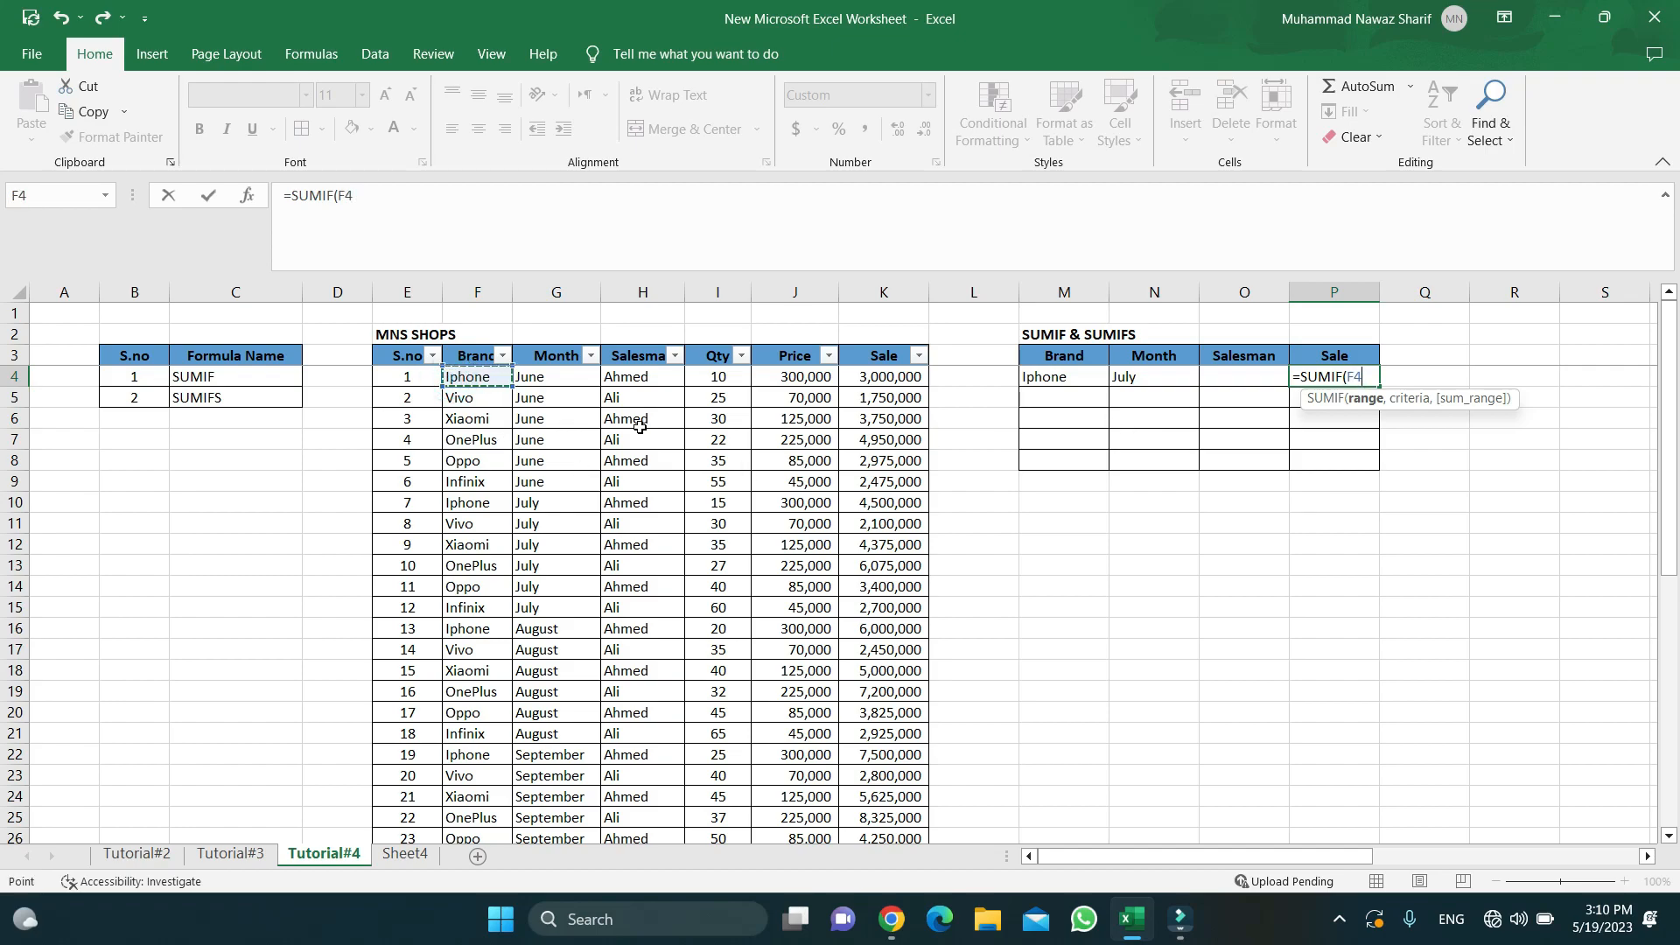
pyautogui.hotkey('ctrl', 'shift', 'Down')
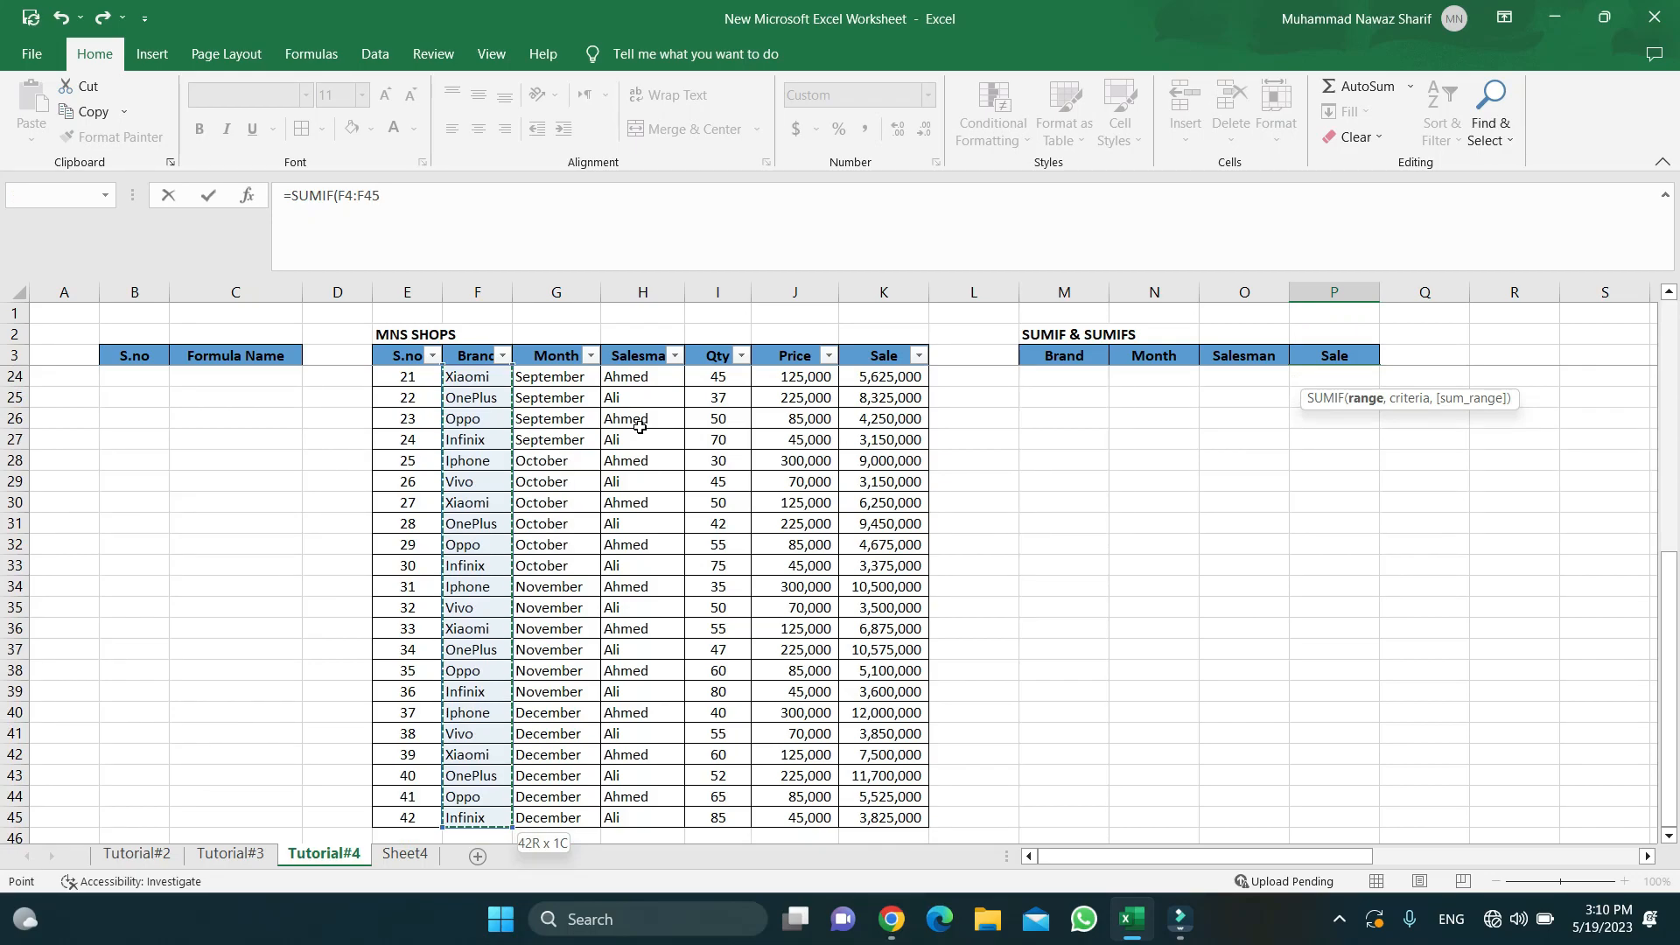
pyautogui.press('F4')
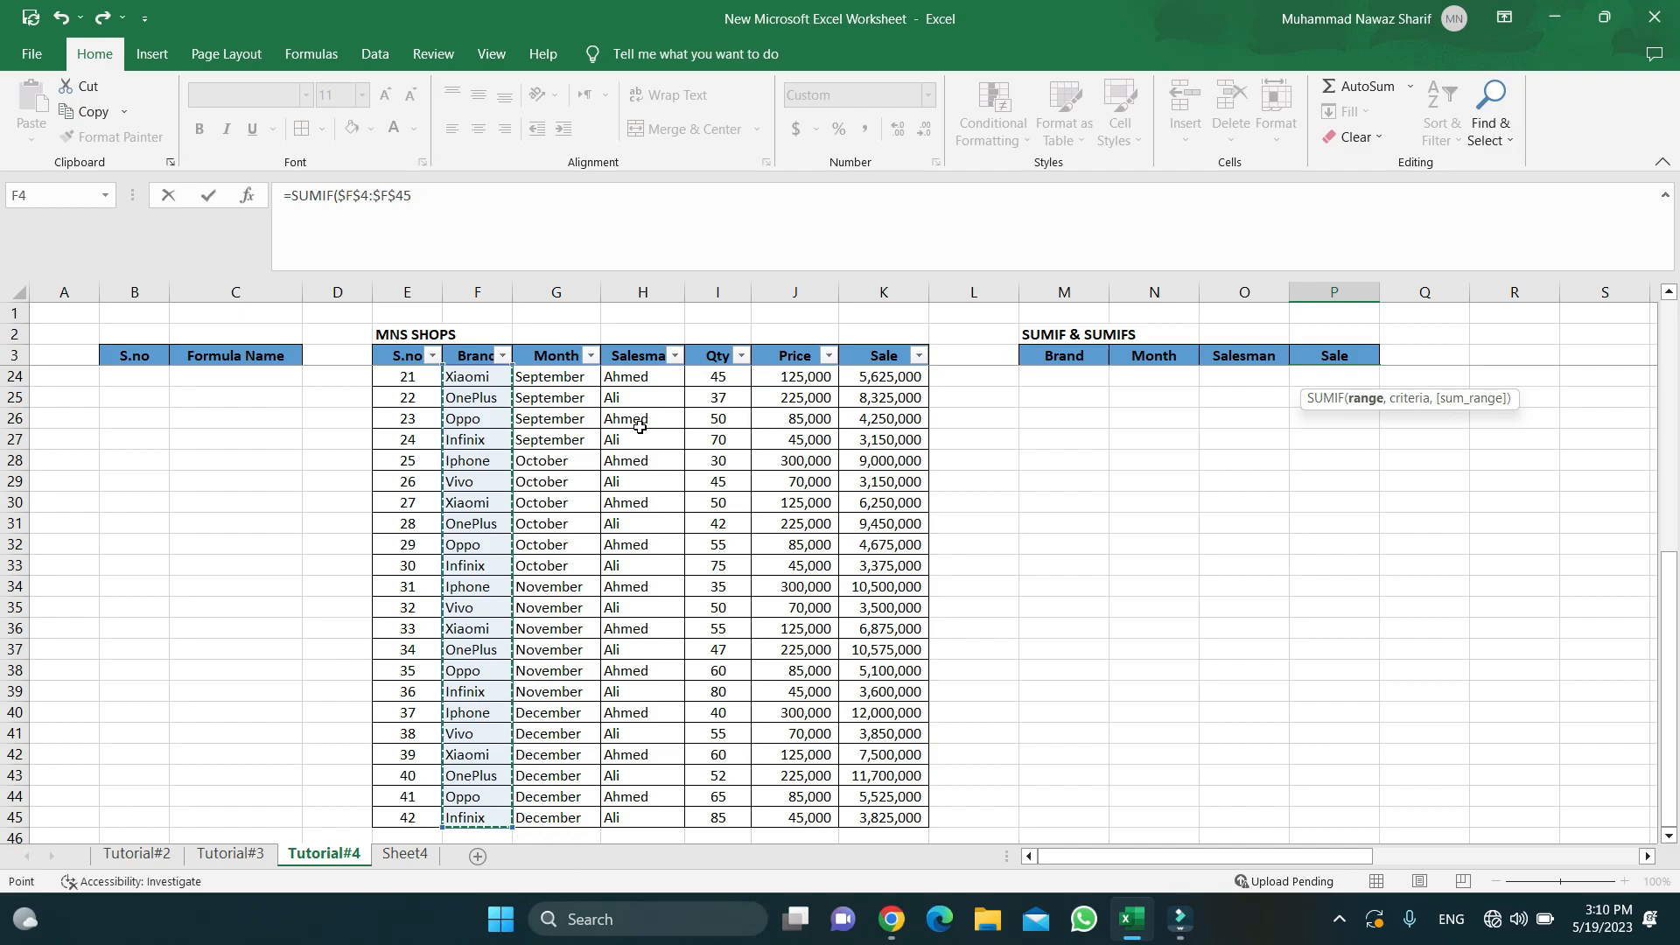
pyautogui.write(',')
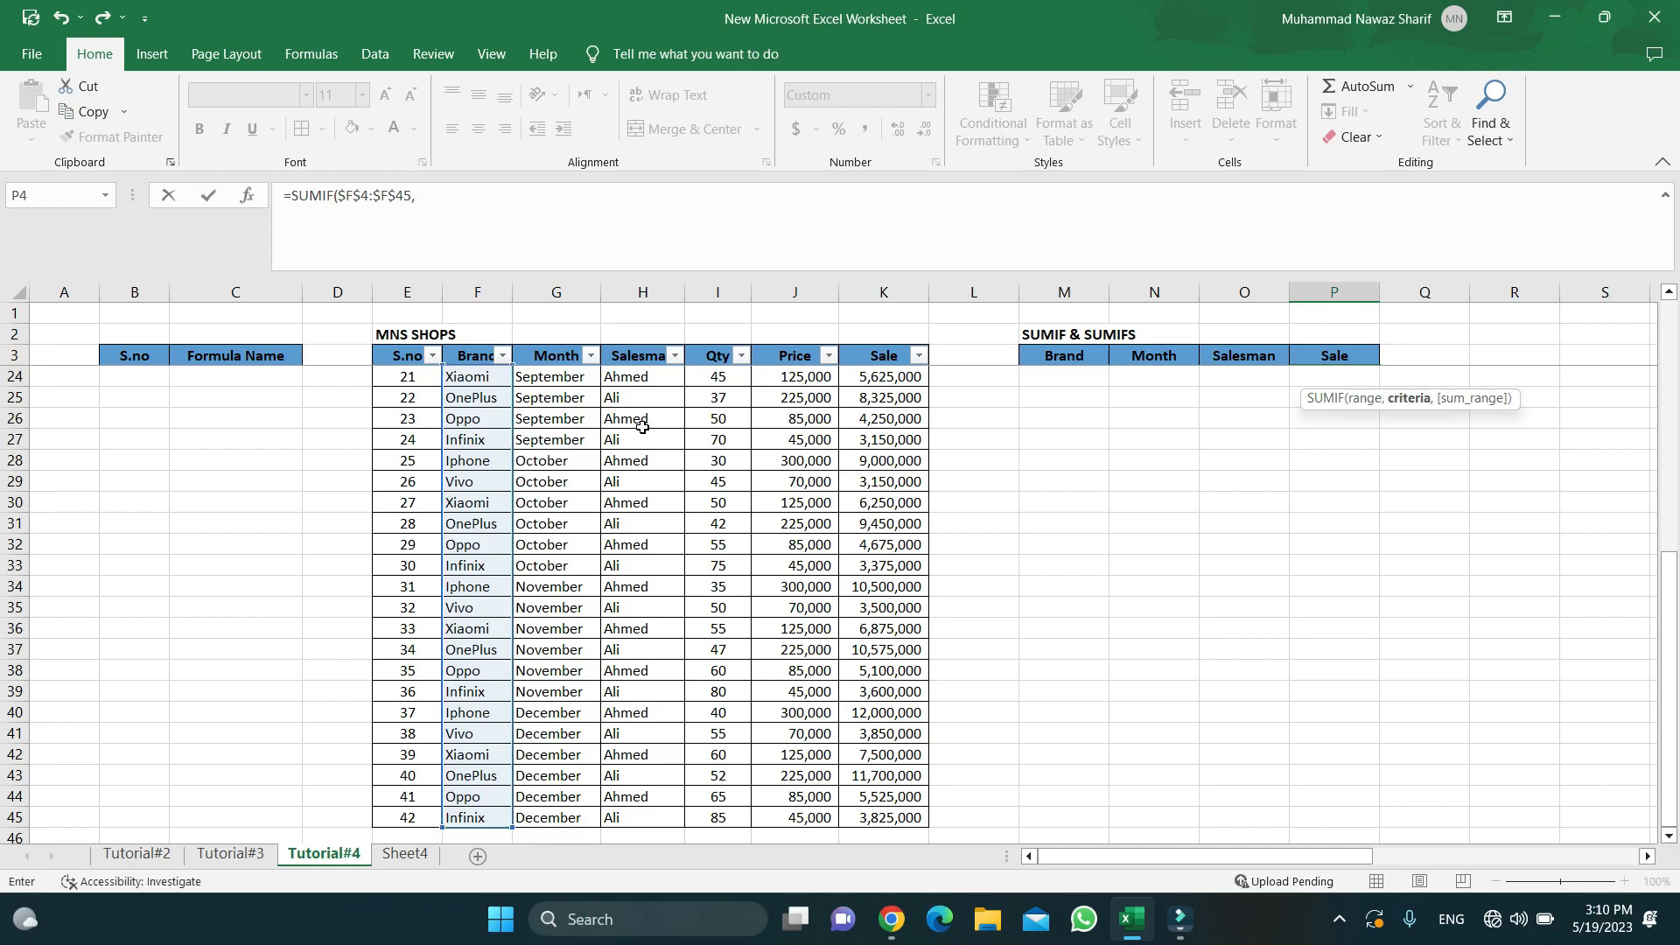
# - Finish the SUMIF with criterion M4 and absolute sum range $K$4:$K$45, giving 52,500,000
pyautogui.scroll(7, 1155, 486)
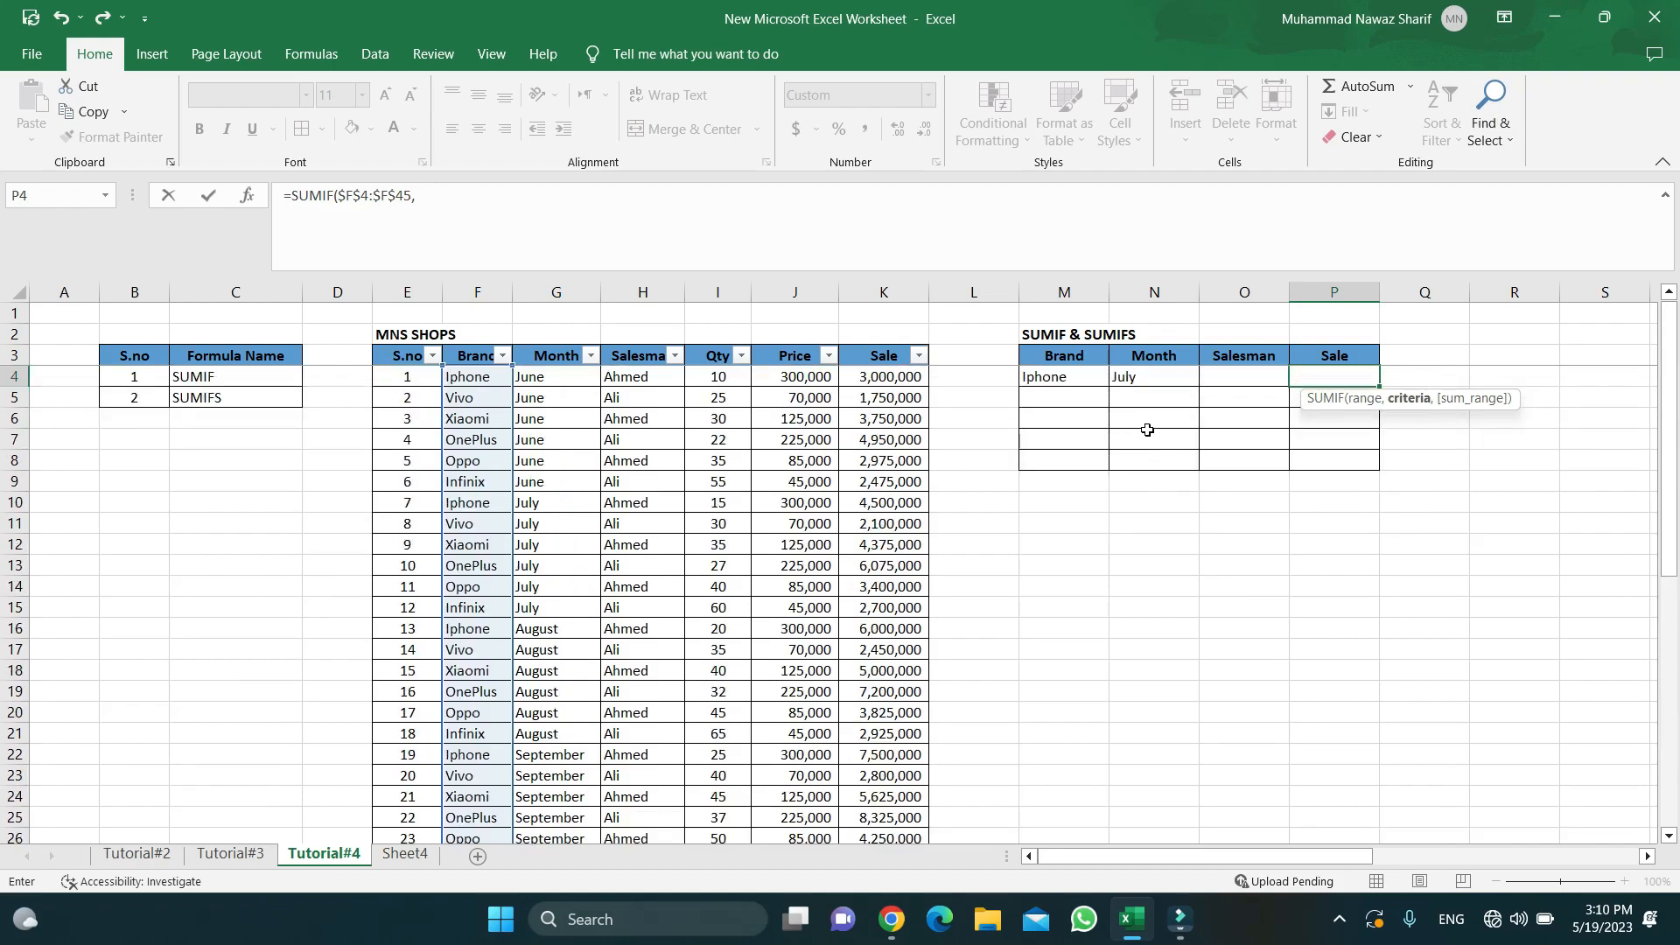
pyautogui.click(1094, 377)
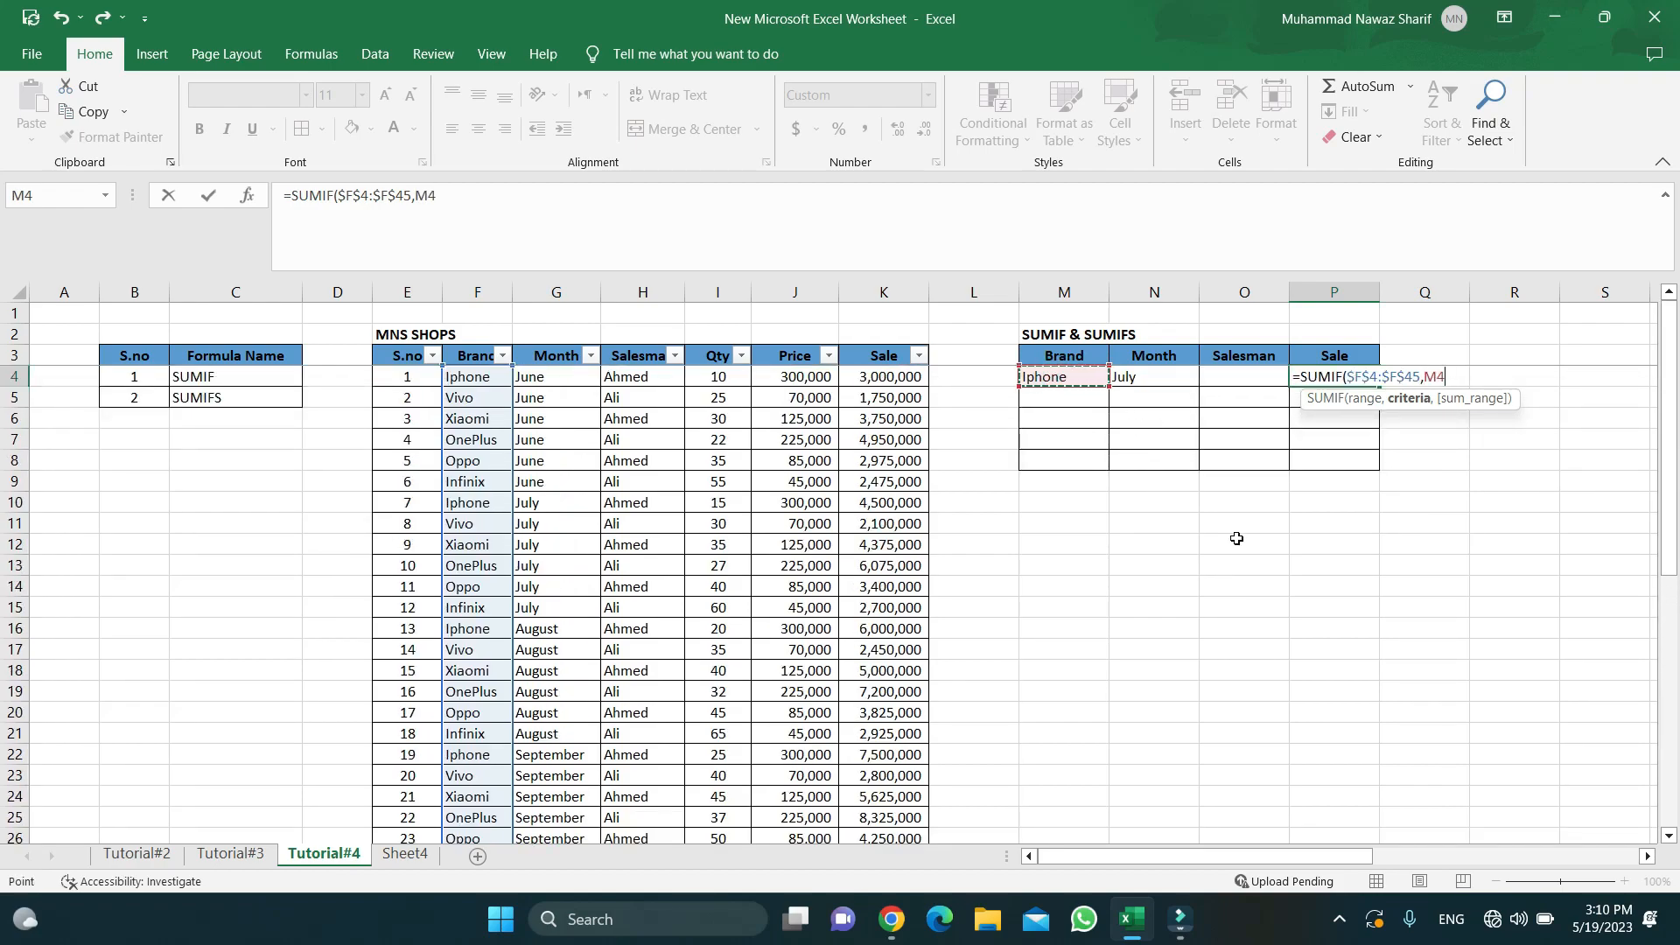
pyautogui.write(',')
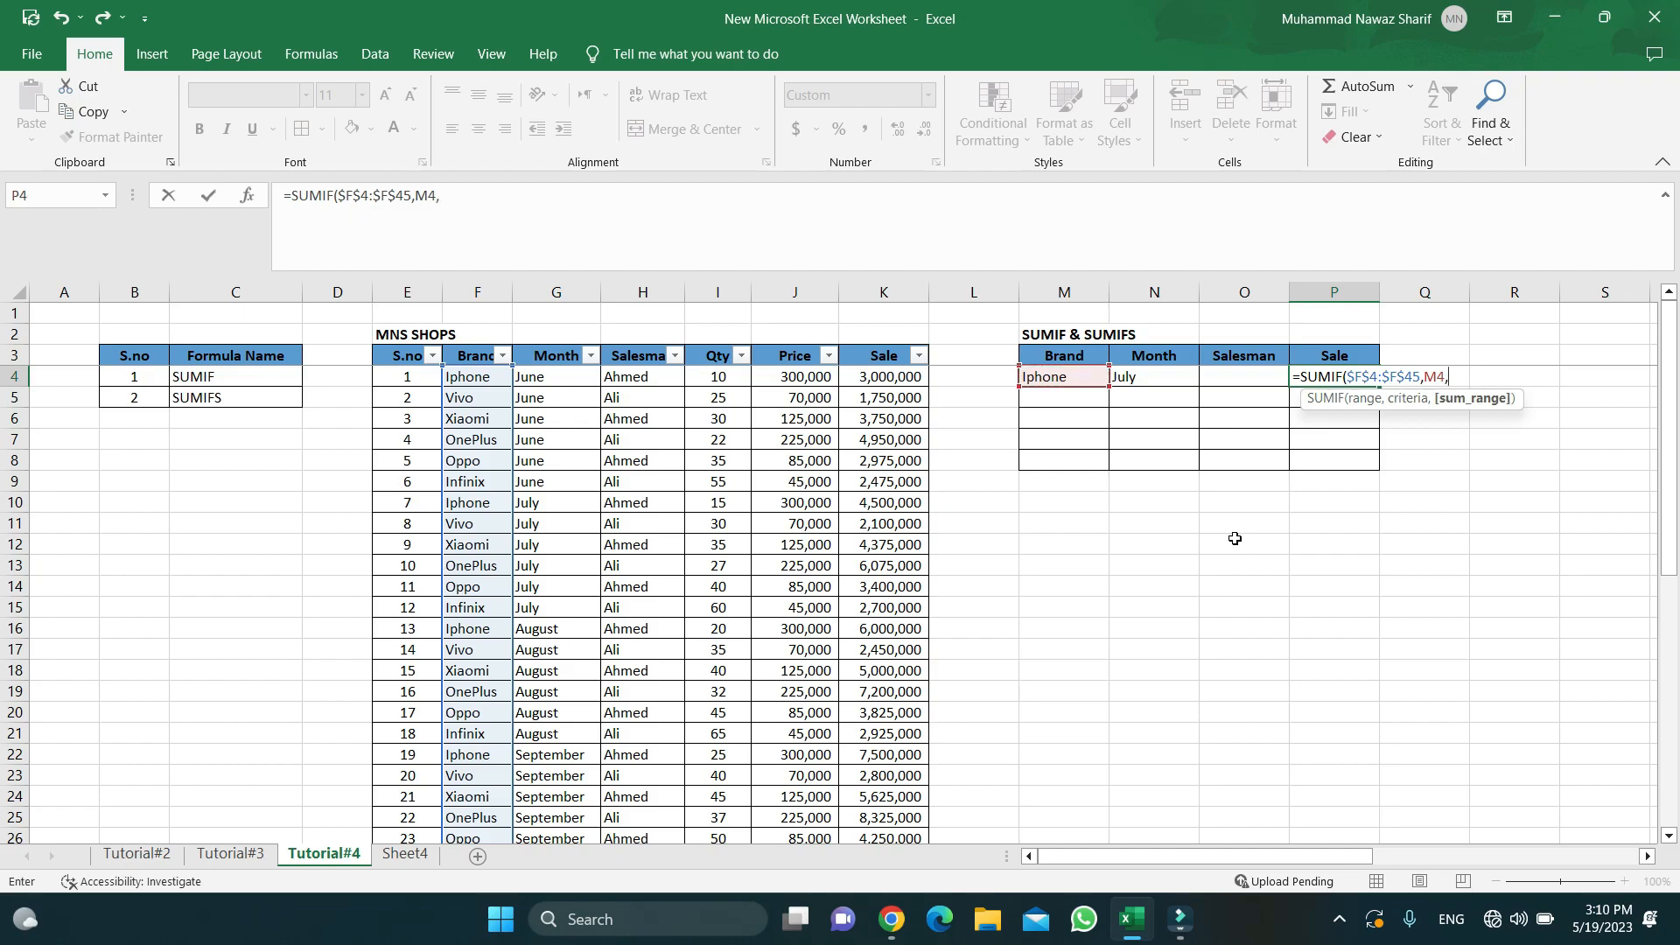
pyautogui.click(883, 376)
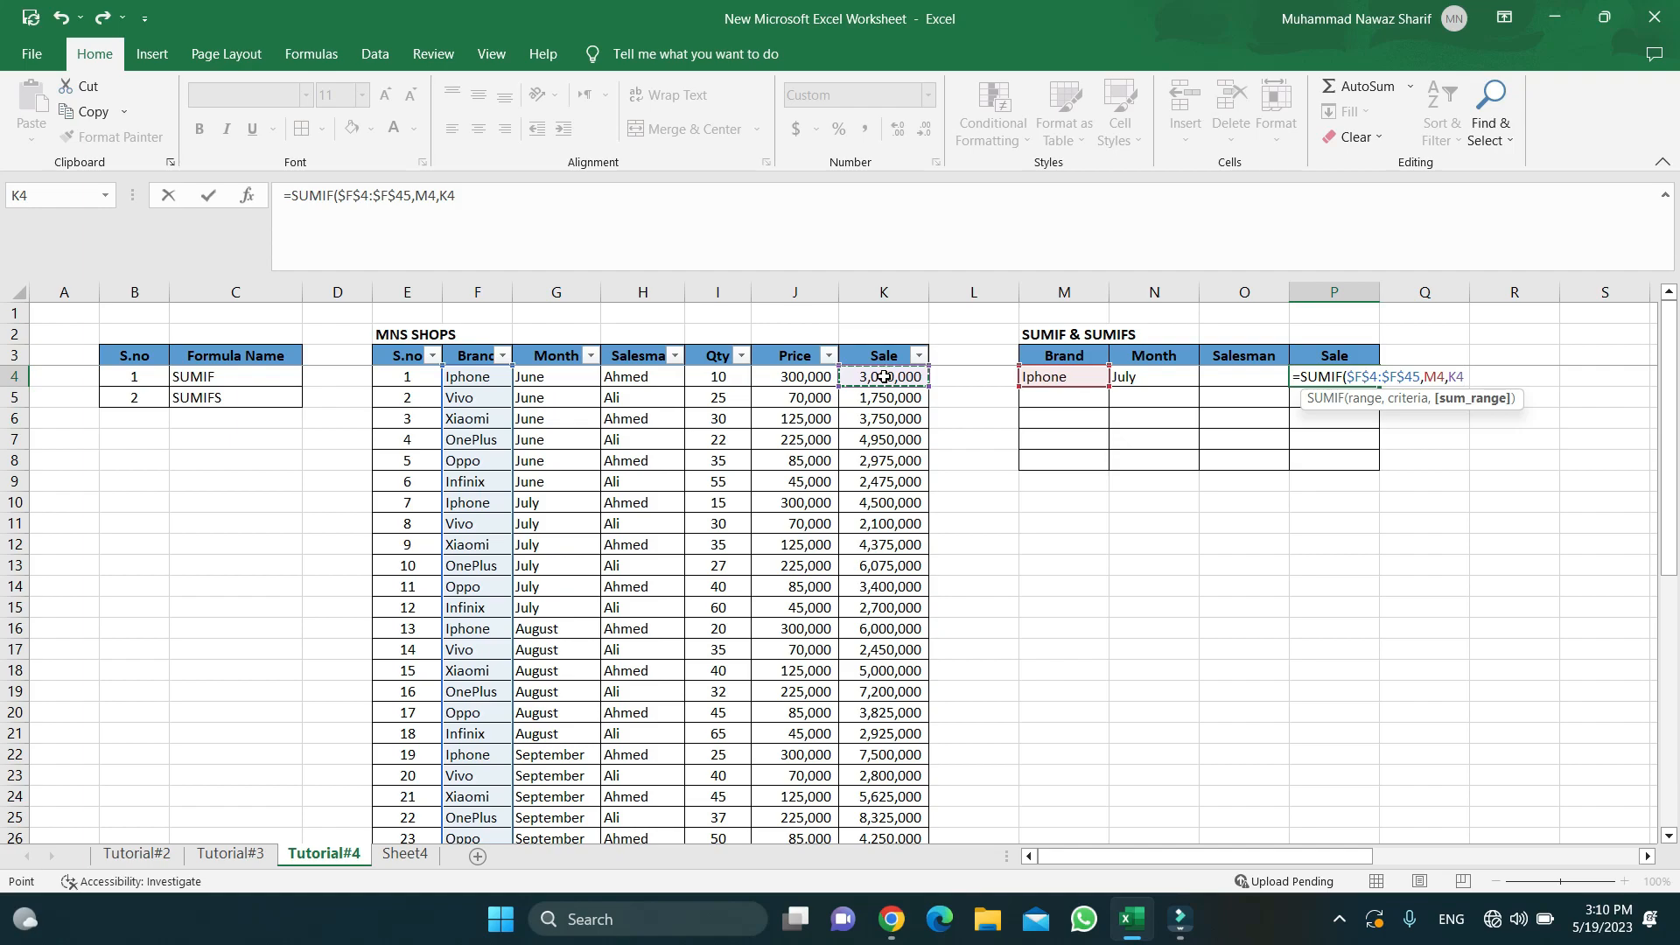
pyautogui.hotkey('ctrl', 'shift', 'Down')
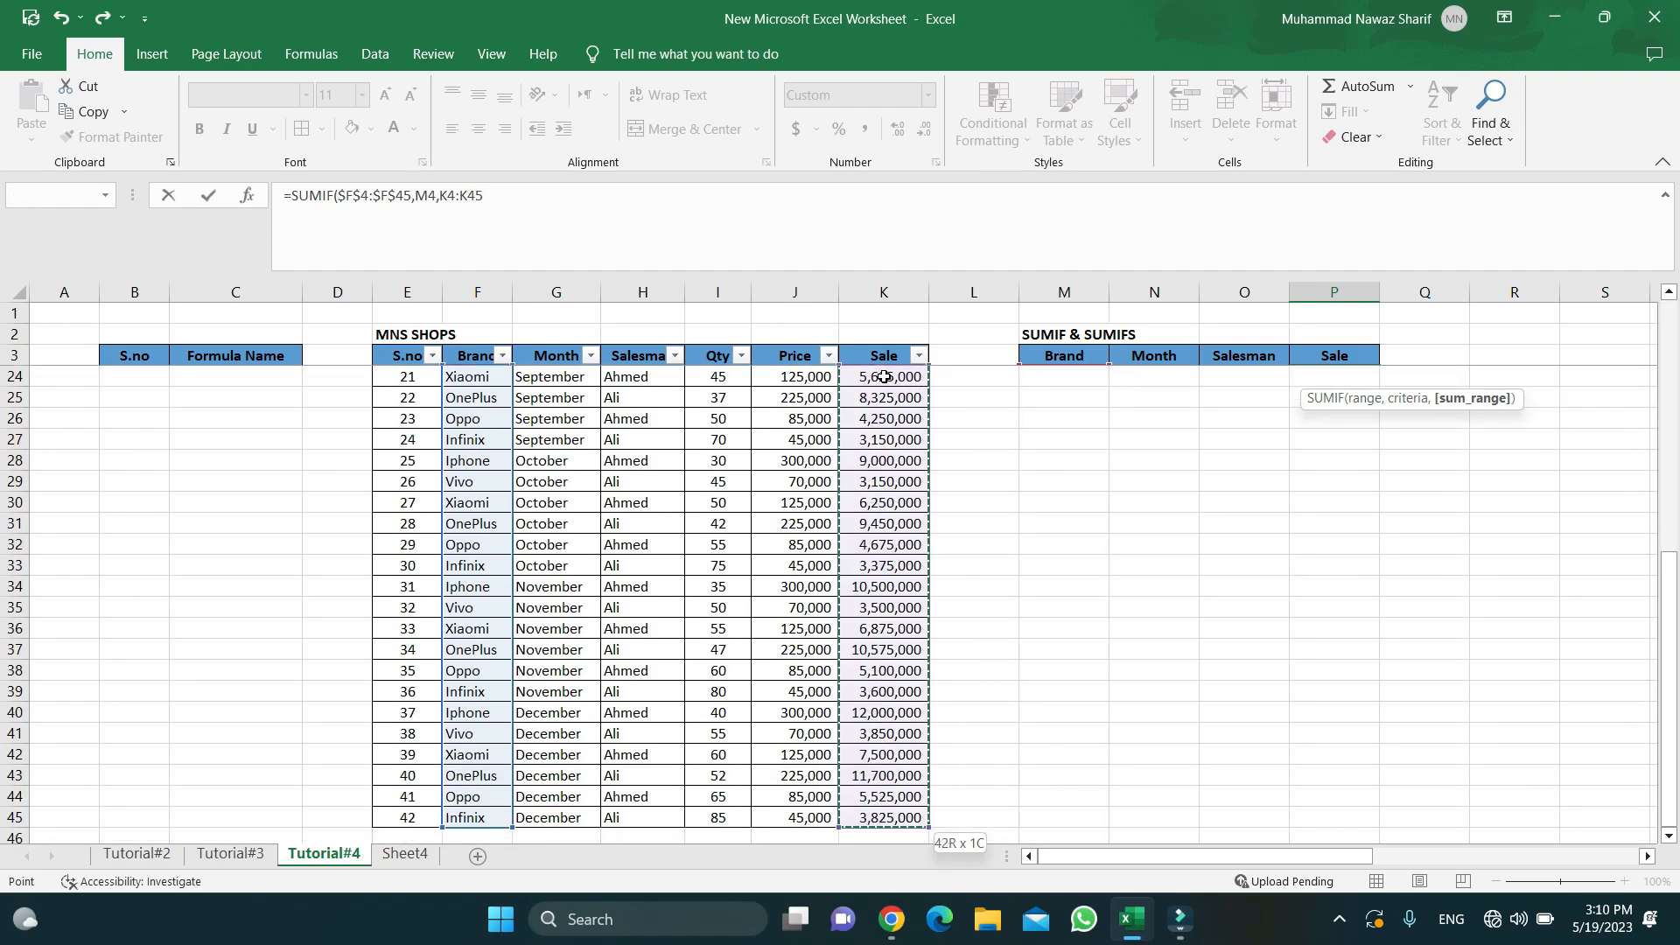
pyautogui.press('F4')
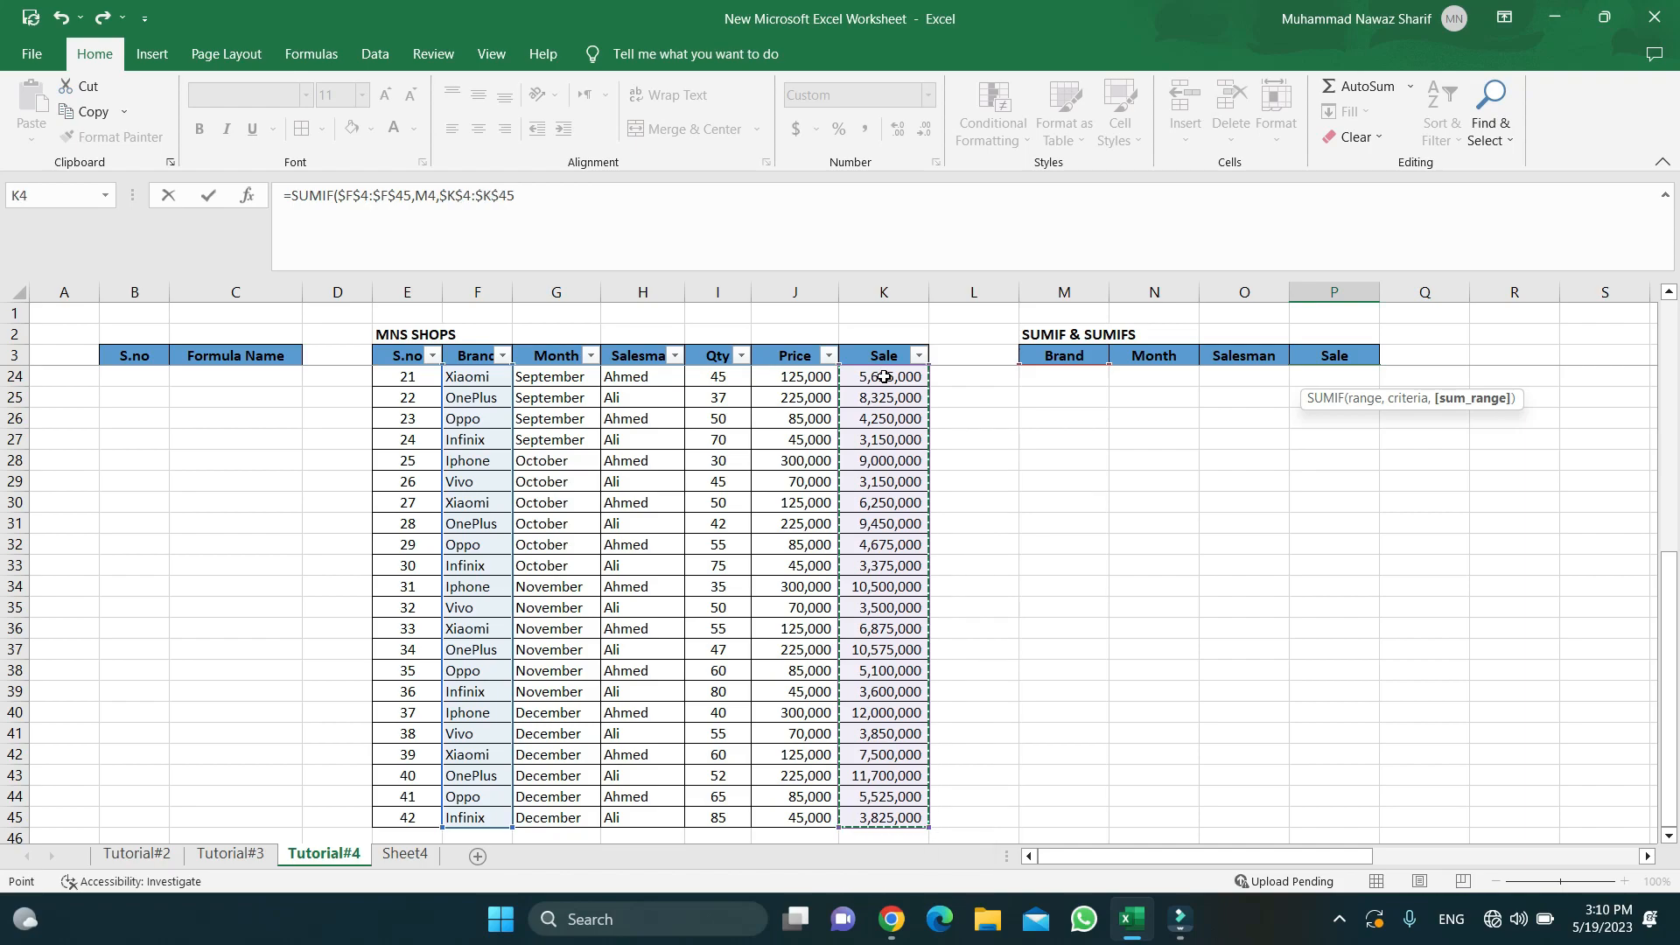
pyautogui.write(')')
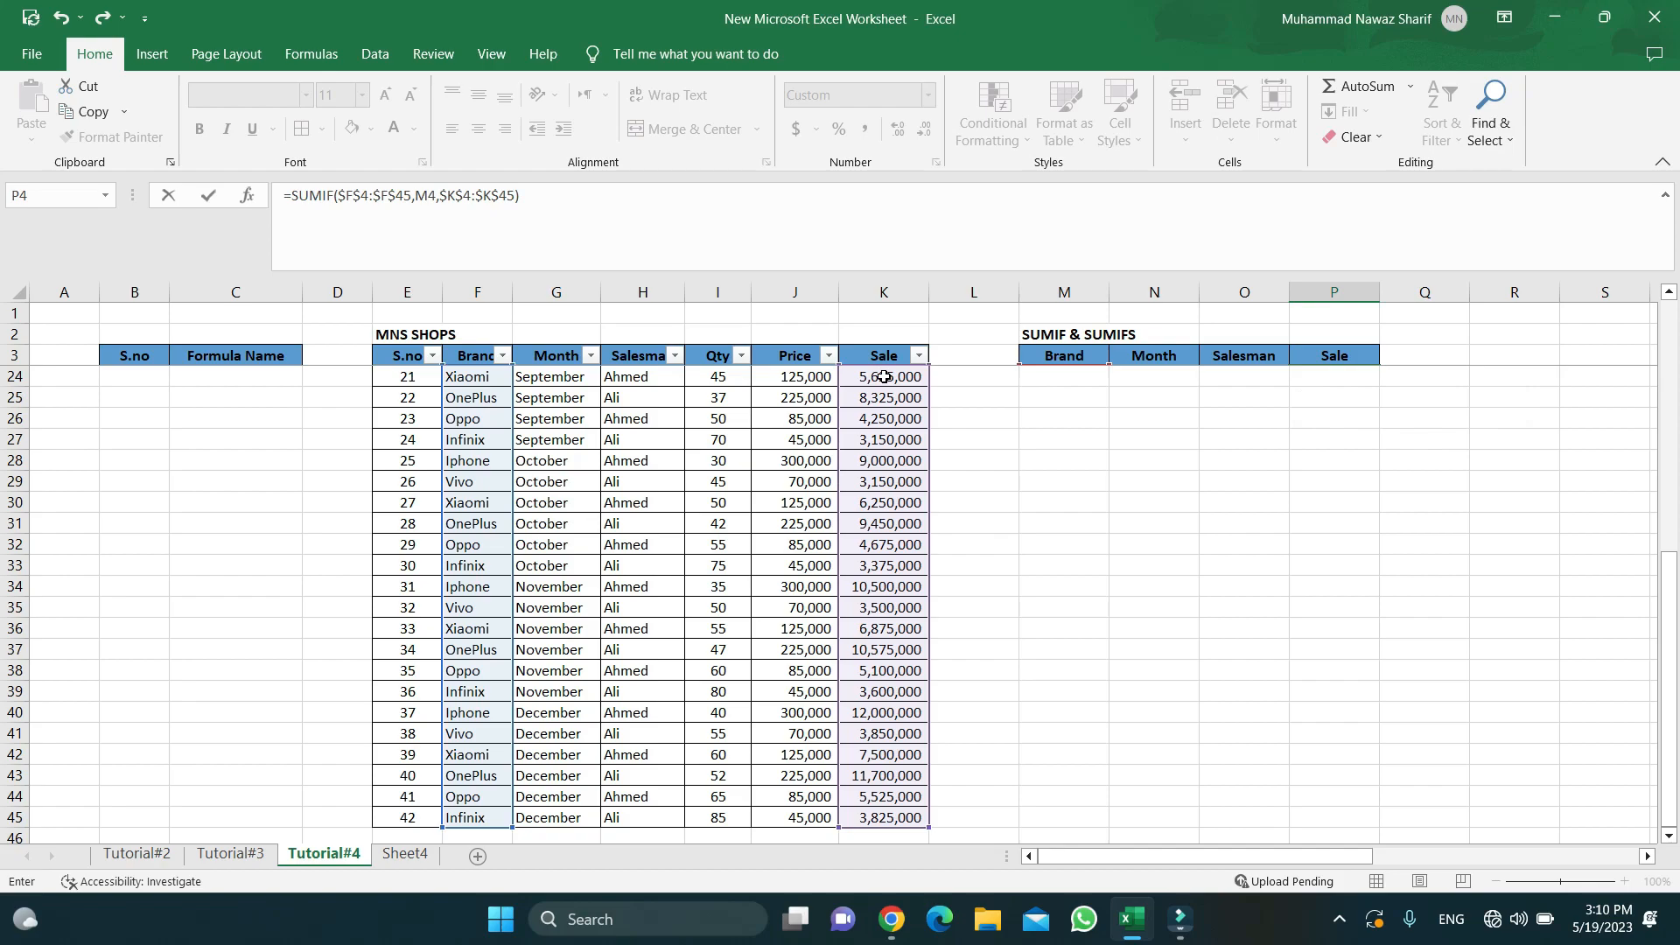
pyautogui.press('Return')
# - Check the P4 result against the criteria cells and open its formula for review
pyautogui.press('Up')
pyautogui.press('Up')
pyautogui.press('Up')
pyautogui.press('Up')
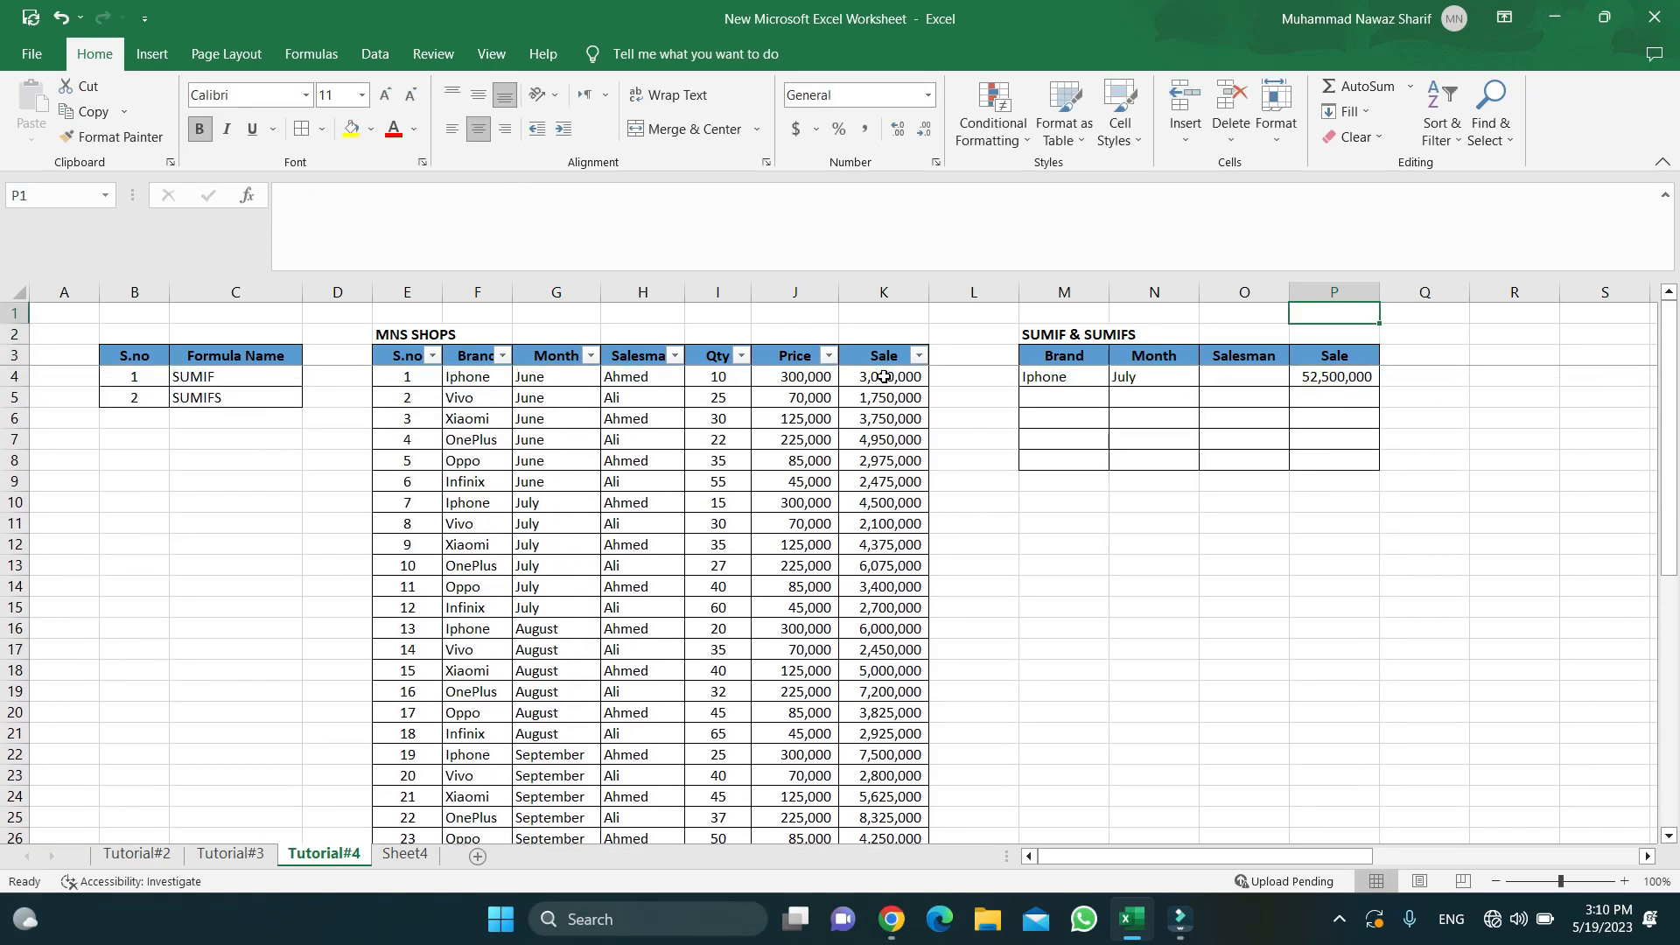
pyautogui.press('Down')
pyautogui.press('Down')
pyautogui.press('Down')
pyautogui.press('Left')
pyautogui.press('Left')
pyautogui.press('Left')
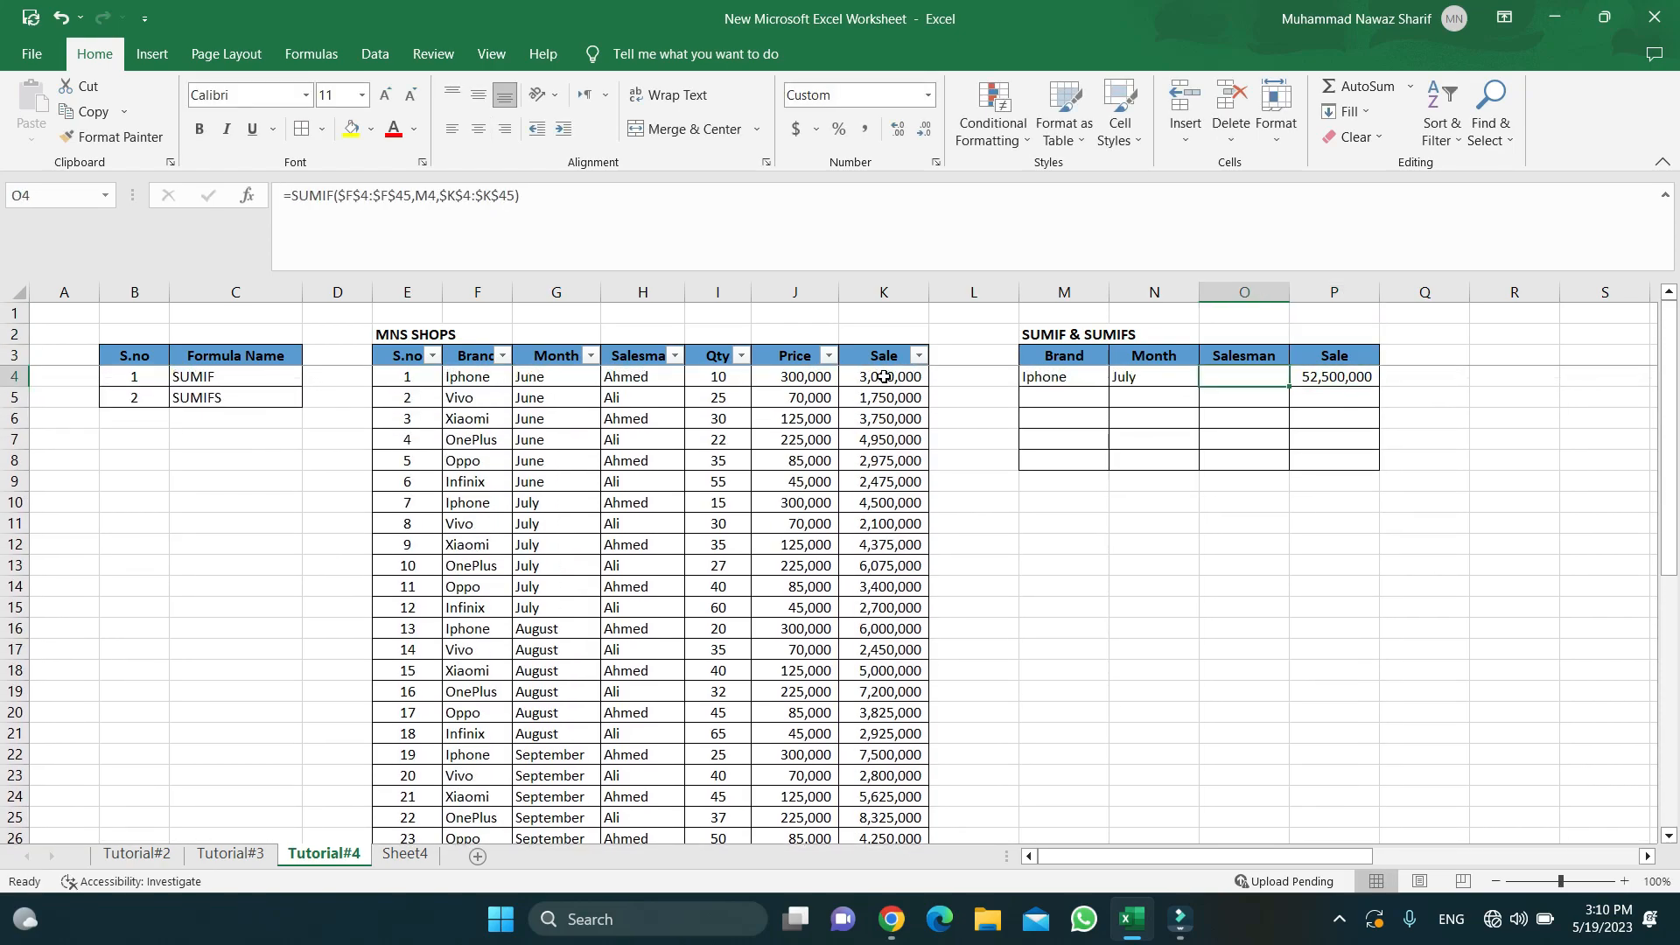
pyautogui.press('Right')
pyautogui.press('Right')
pyautogui.press('Right')
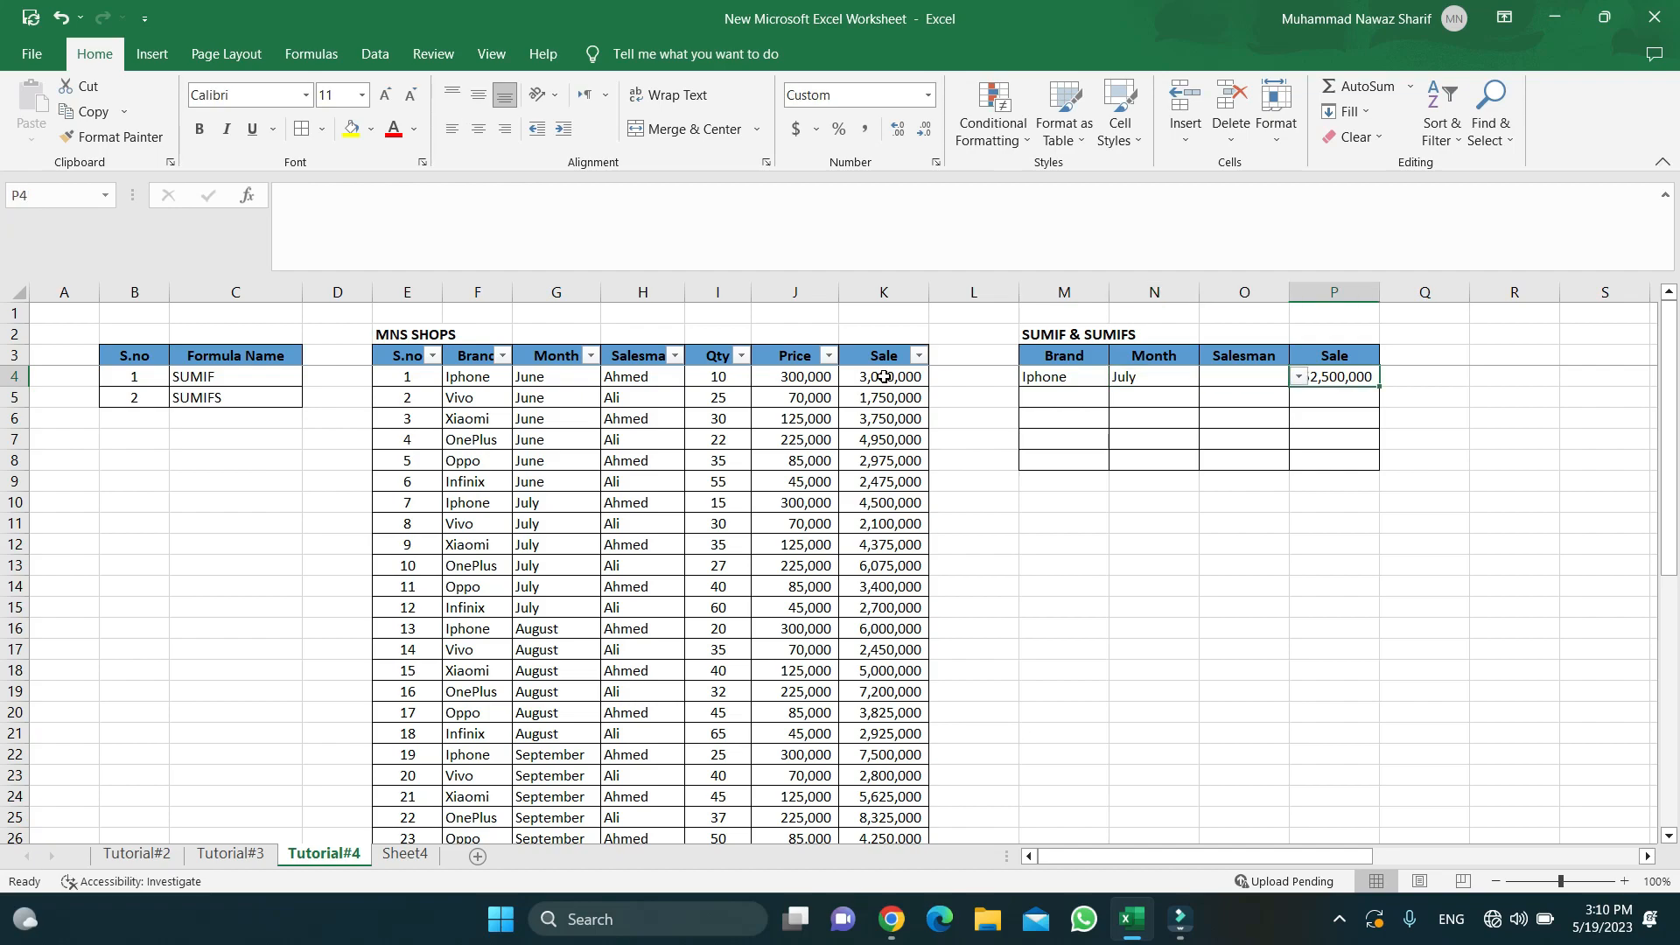
pyautogui.press('Left')
pyautogui.press('Left')
pyautogui.press('Left')
pyautogui.press('Right')
pyautogui.press('Right')
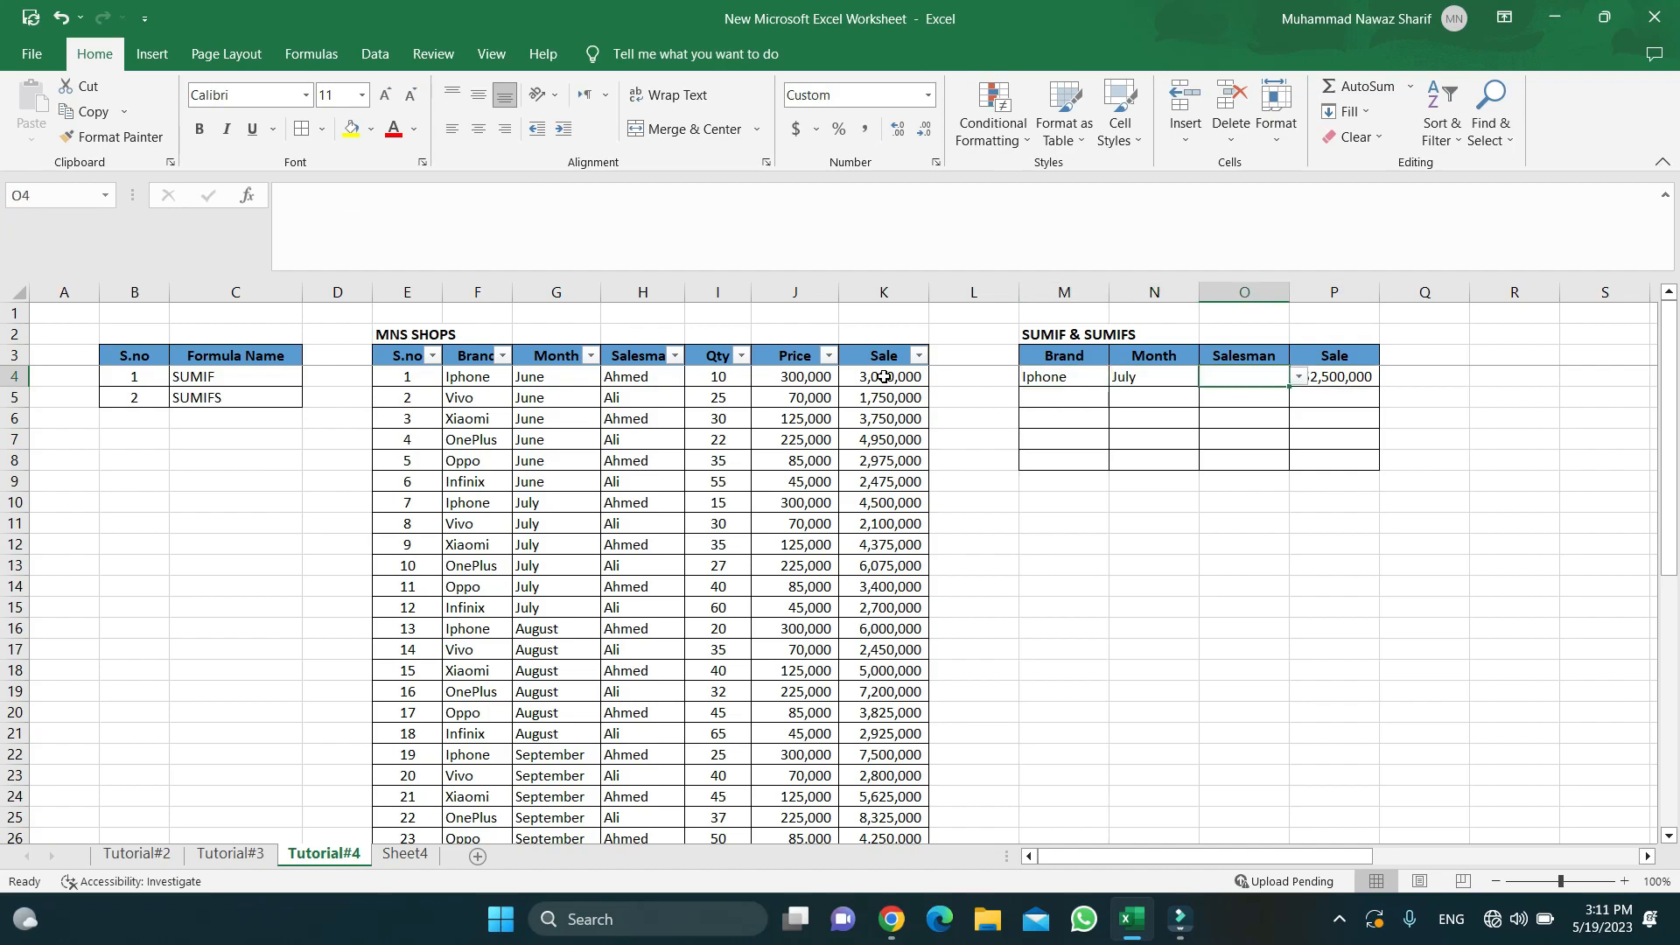
pyautogui.press('F2')
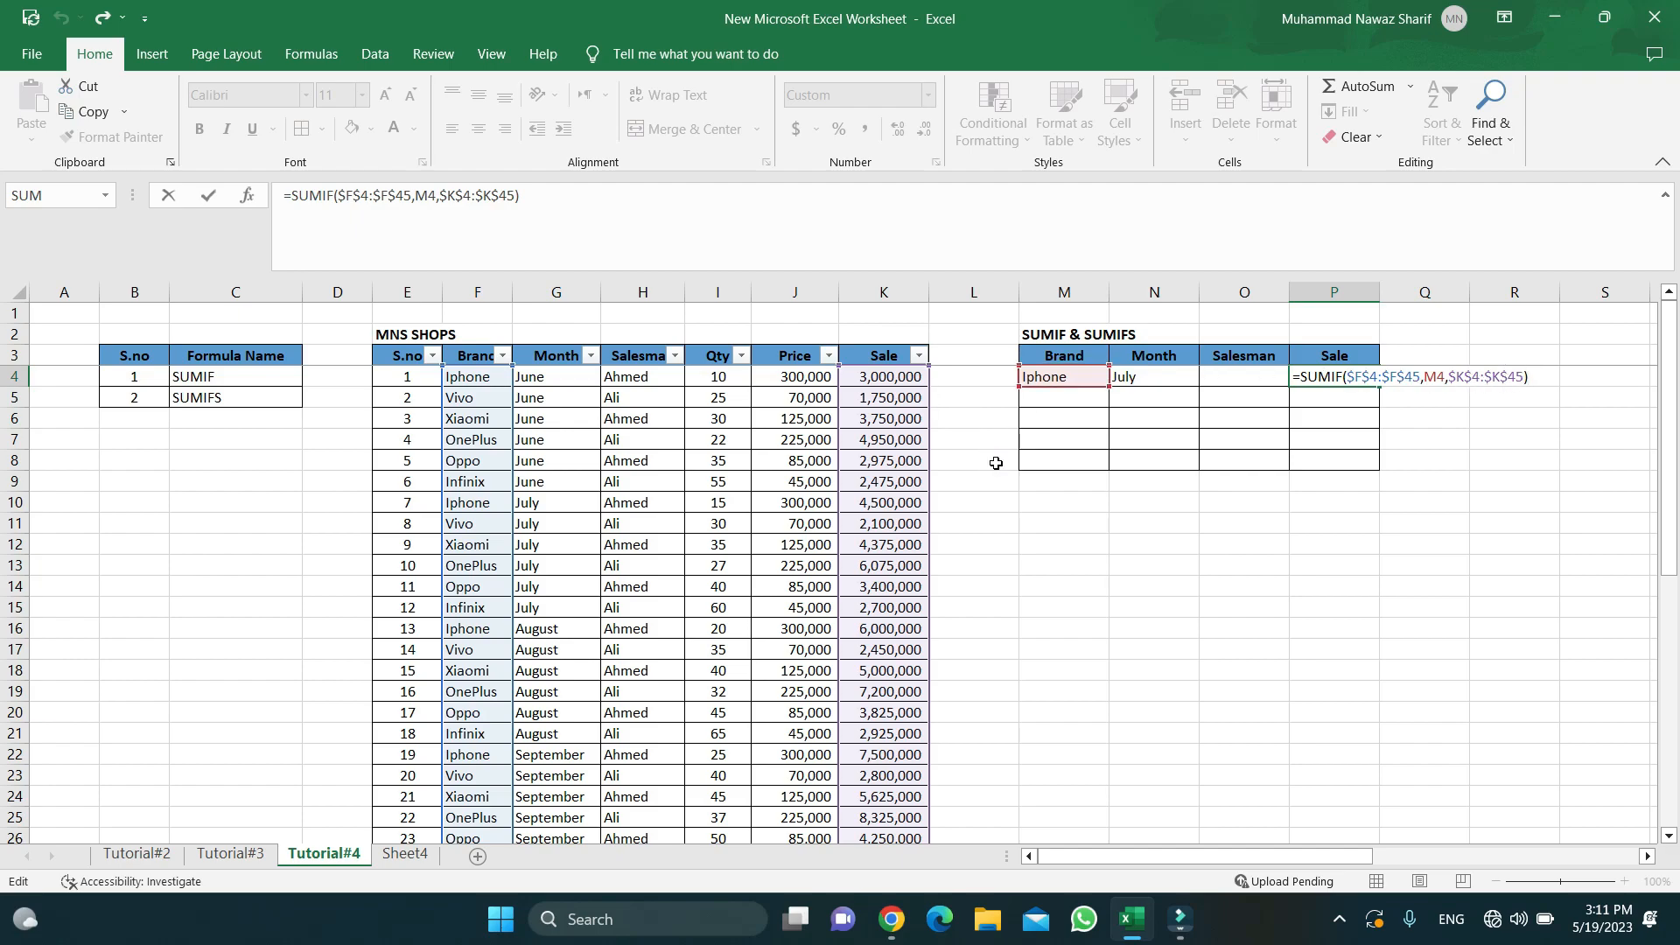
# - Close the formula review and check the Brand criterion in M4 against the Sale result in P4
pyautogui.press('Return')
pyautogui.press('Up')
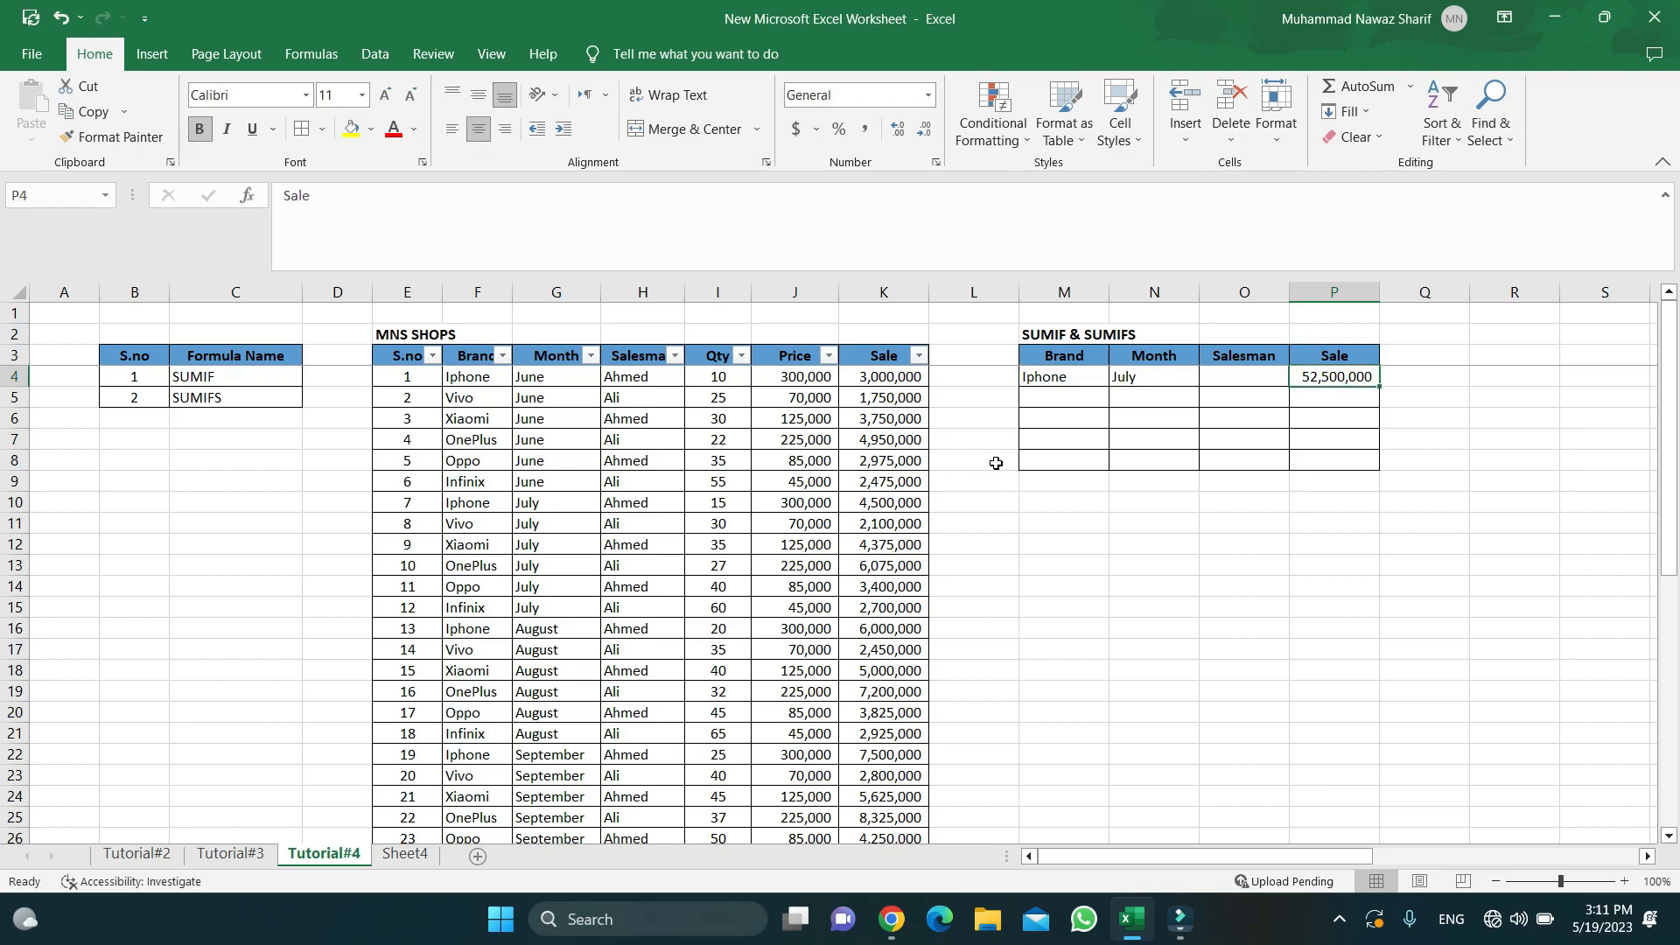
pyautogui.press('Left')
pyautogui.press('Left')
pyautogui.press('Left')
pyautogui.press('Right')
pyautogui.press('Right')
pyautogui.press('Right')
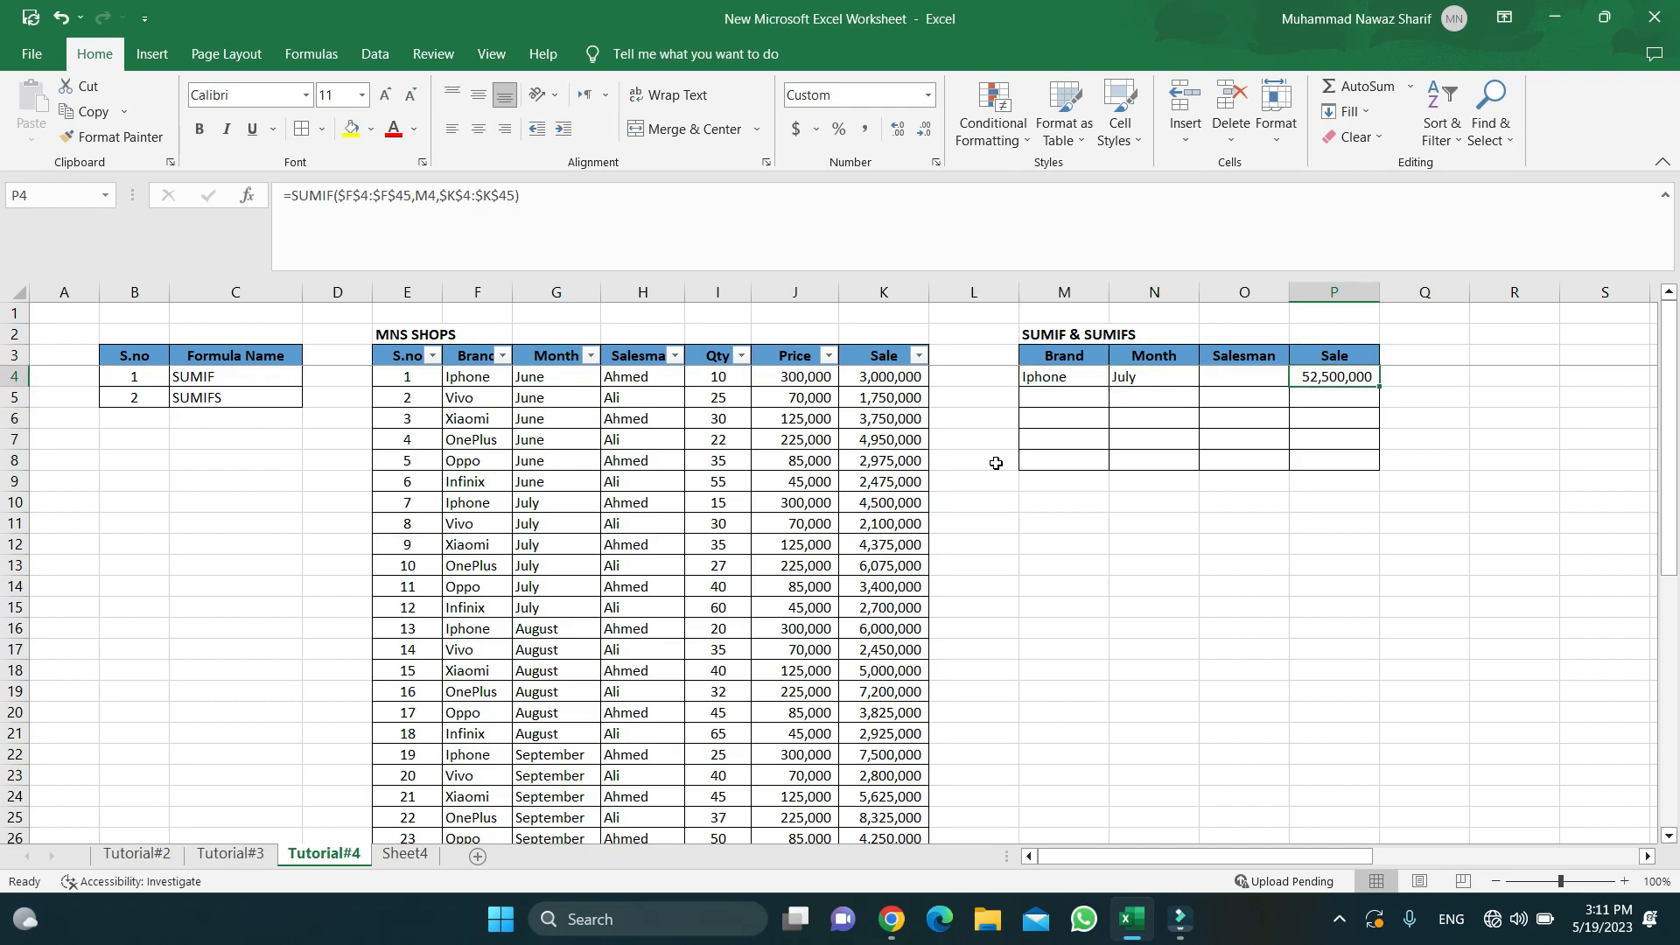
pyautogui.press('Left')
pyautogui.press('Left')
pyautogui.press('Left')
pyautogui.press('Left')
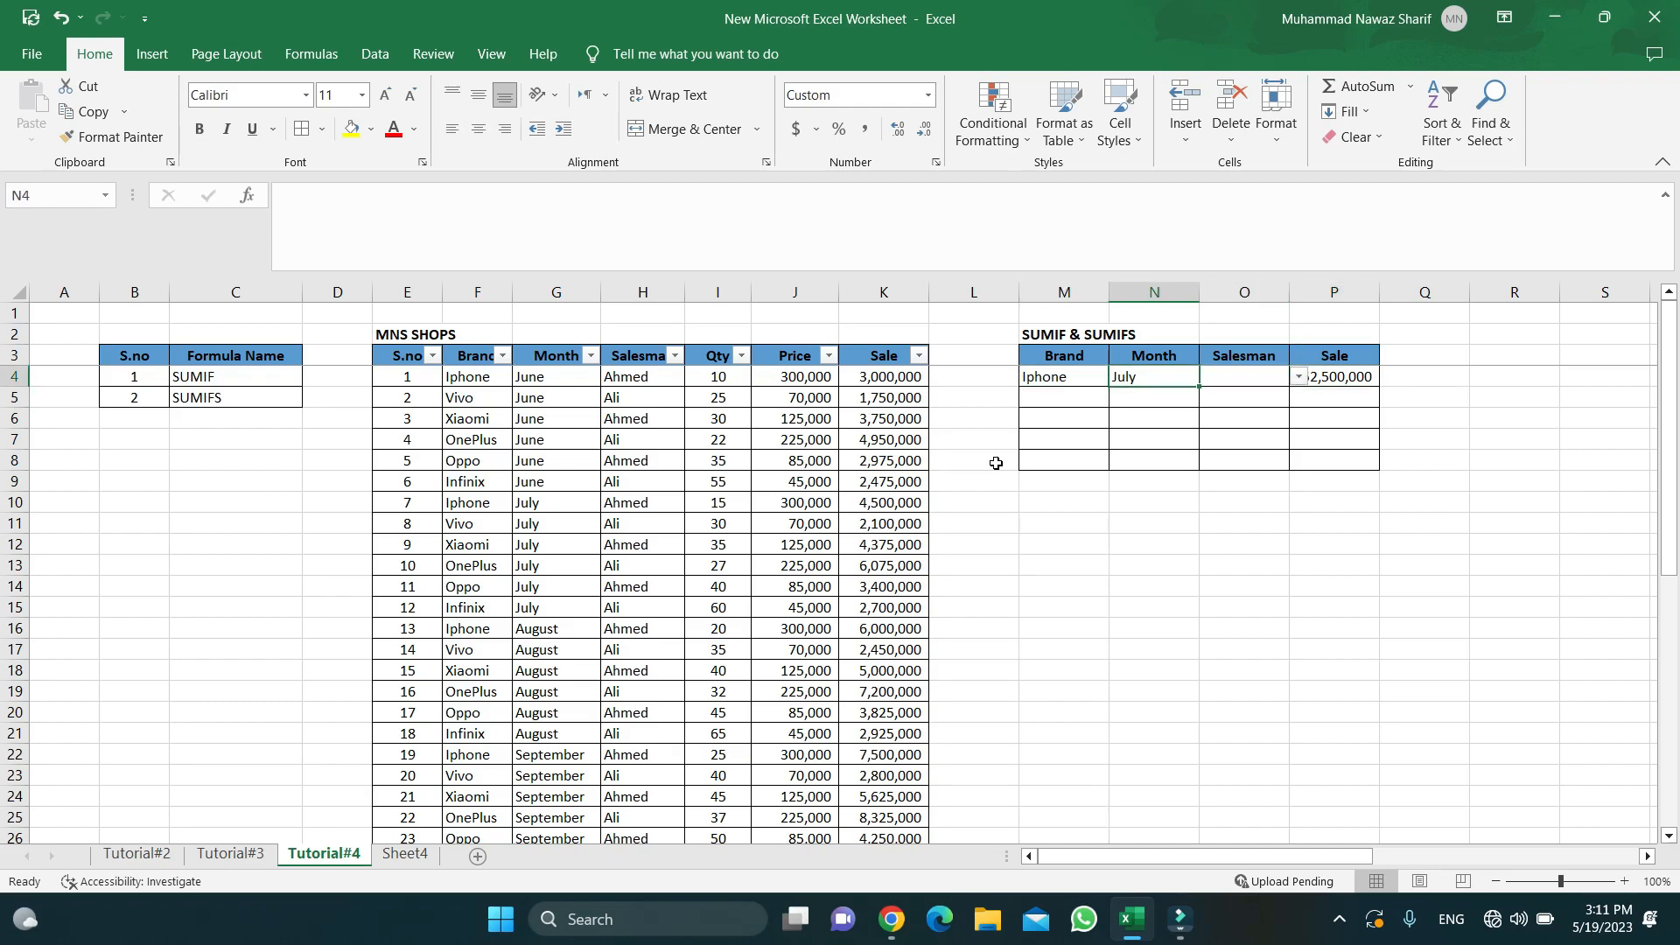
pyautogui.press('Right')
pyautogui.press('Right')
pyautogui.press('Right')
pyautogui.press('Right')
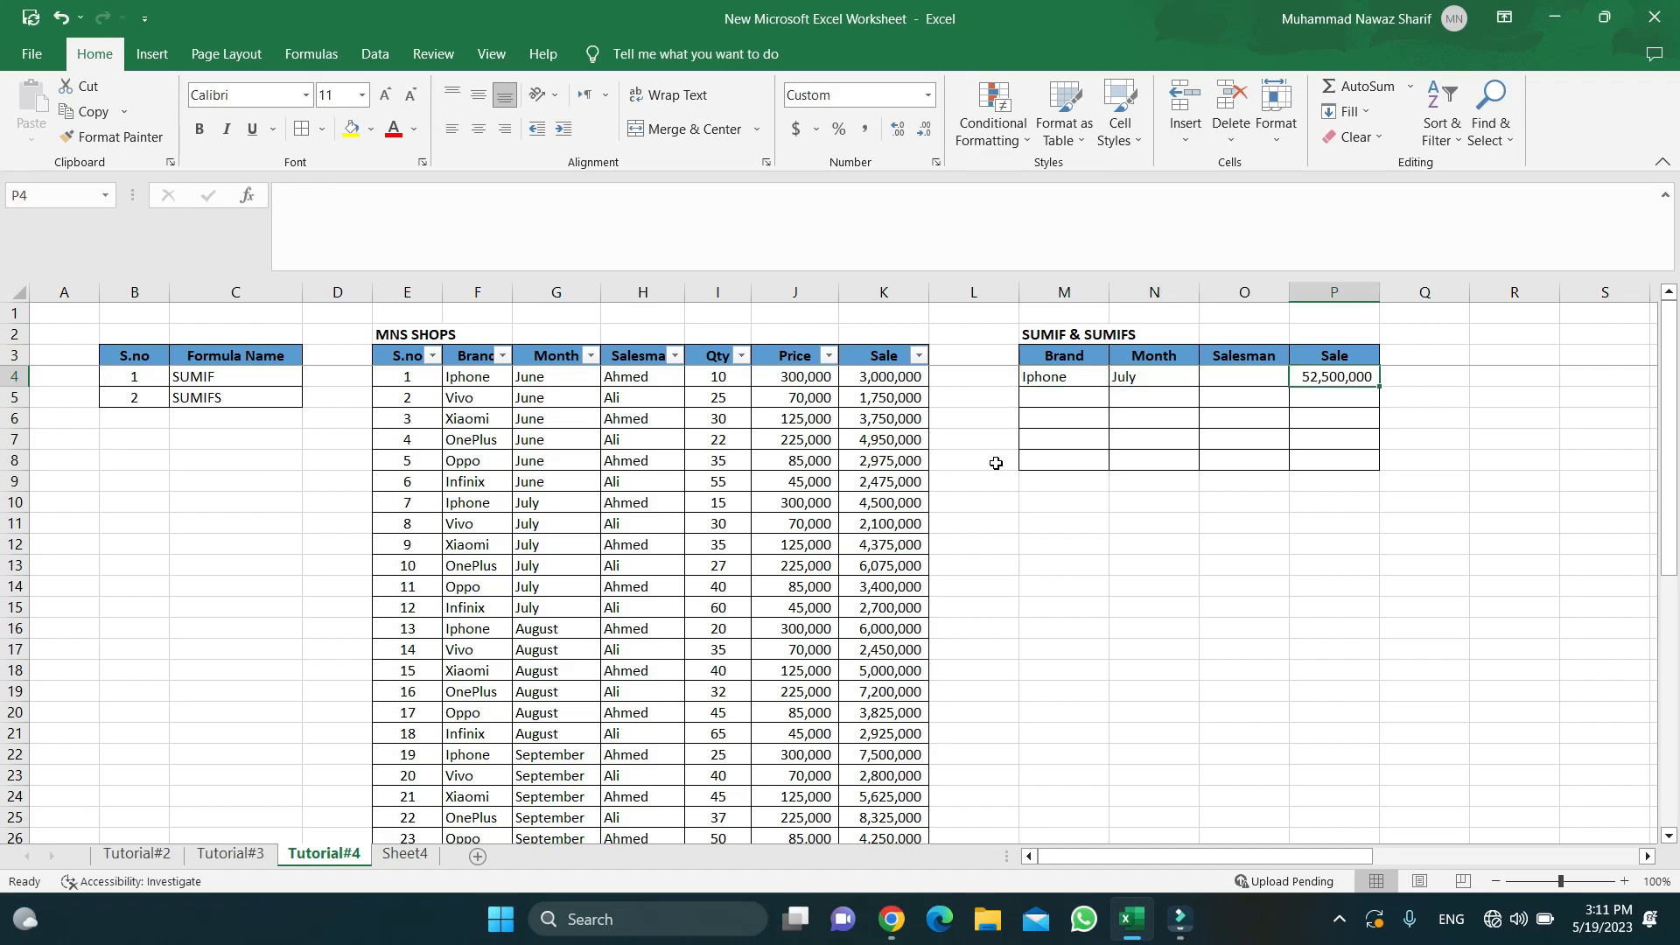
pyautogui.press('Left')
pyautogui.press('Left')
pyautogui.press('Left')
pyautogui.press('Left')
pyautogui.press('Right')
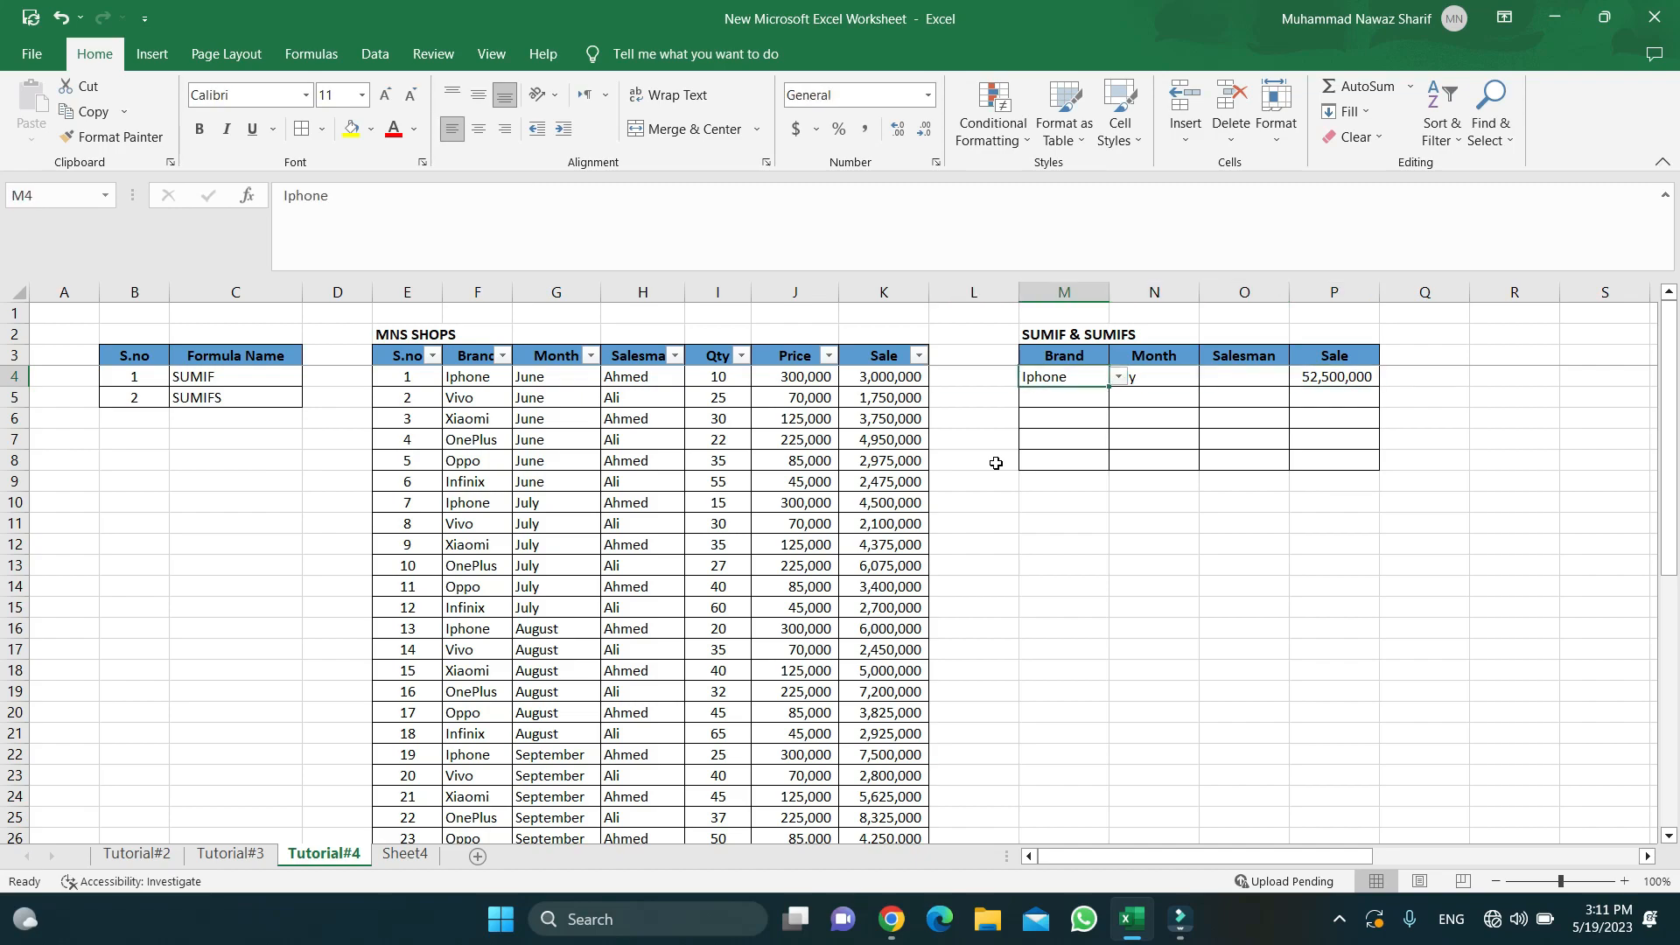
pyautogui.press('Down')
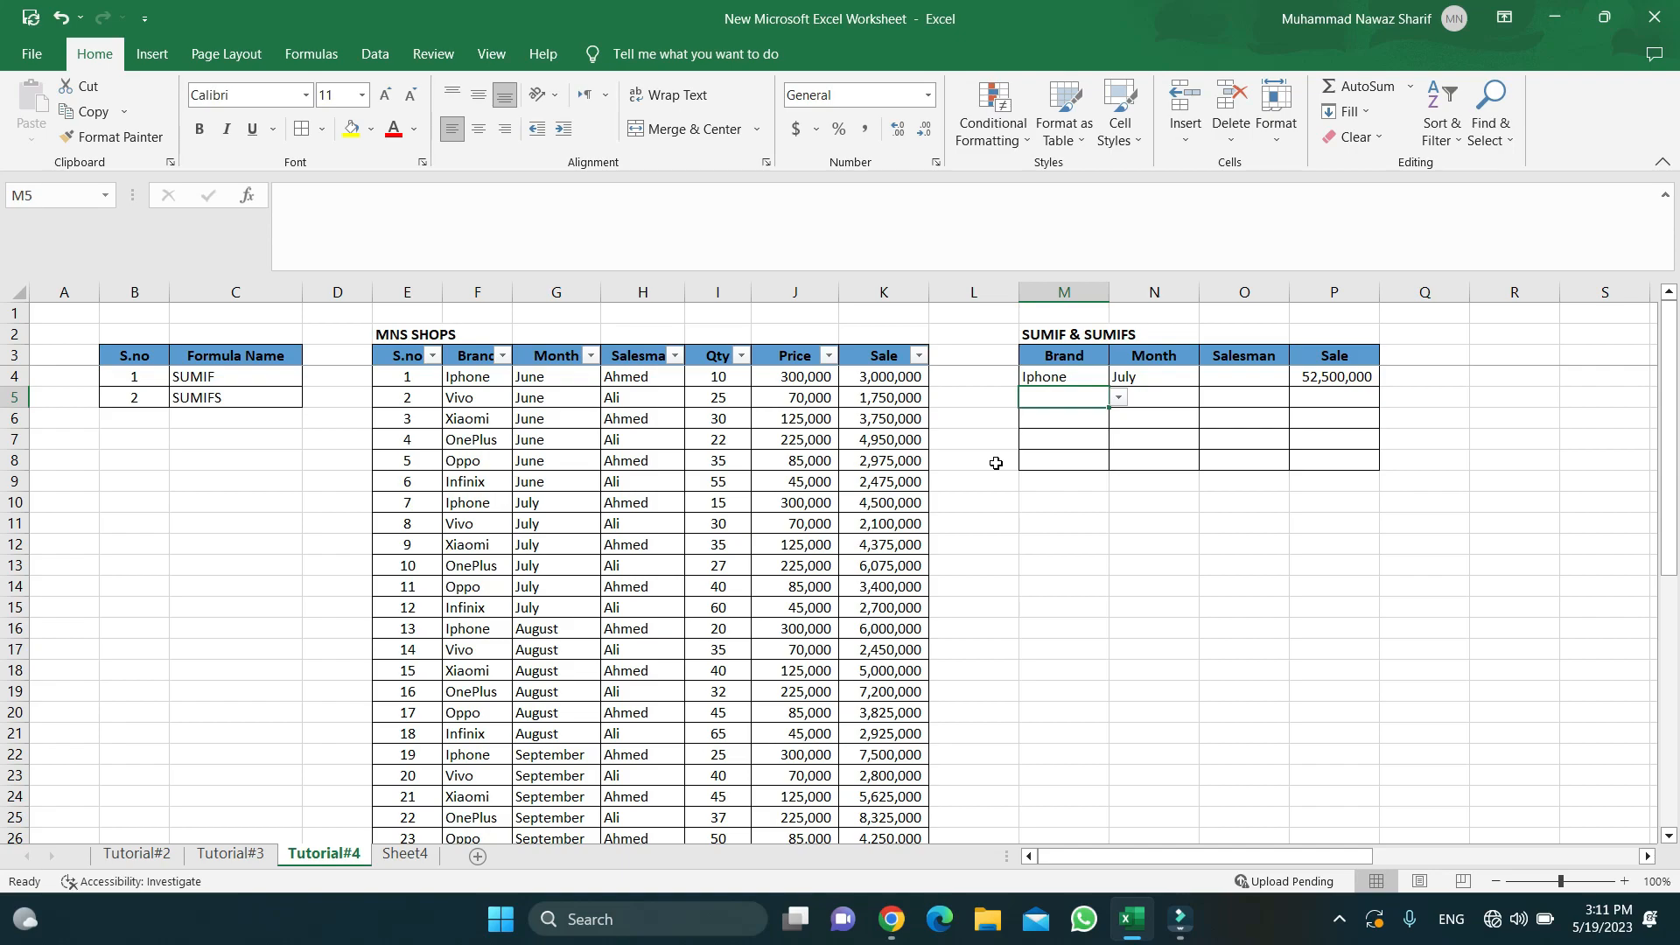
pyautogui.press('Up')
# - Pick Vivo from the M4 dropdown so the Sale total becomes 19,600,000
pyautogui.hotkey('alt', 'Down')
pyautogui.press('Down')
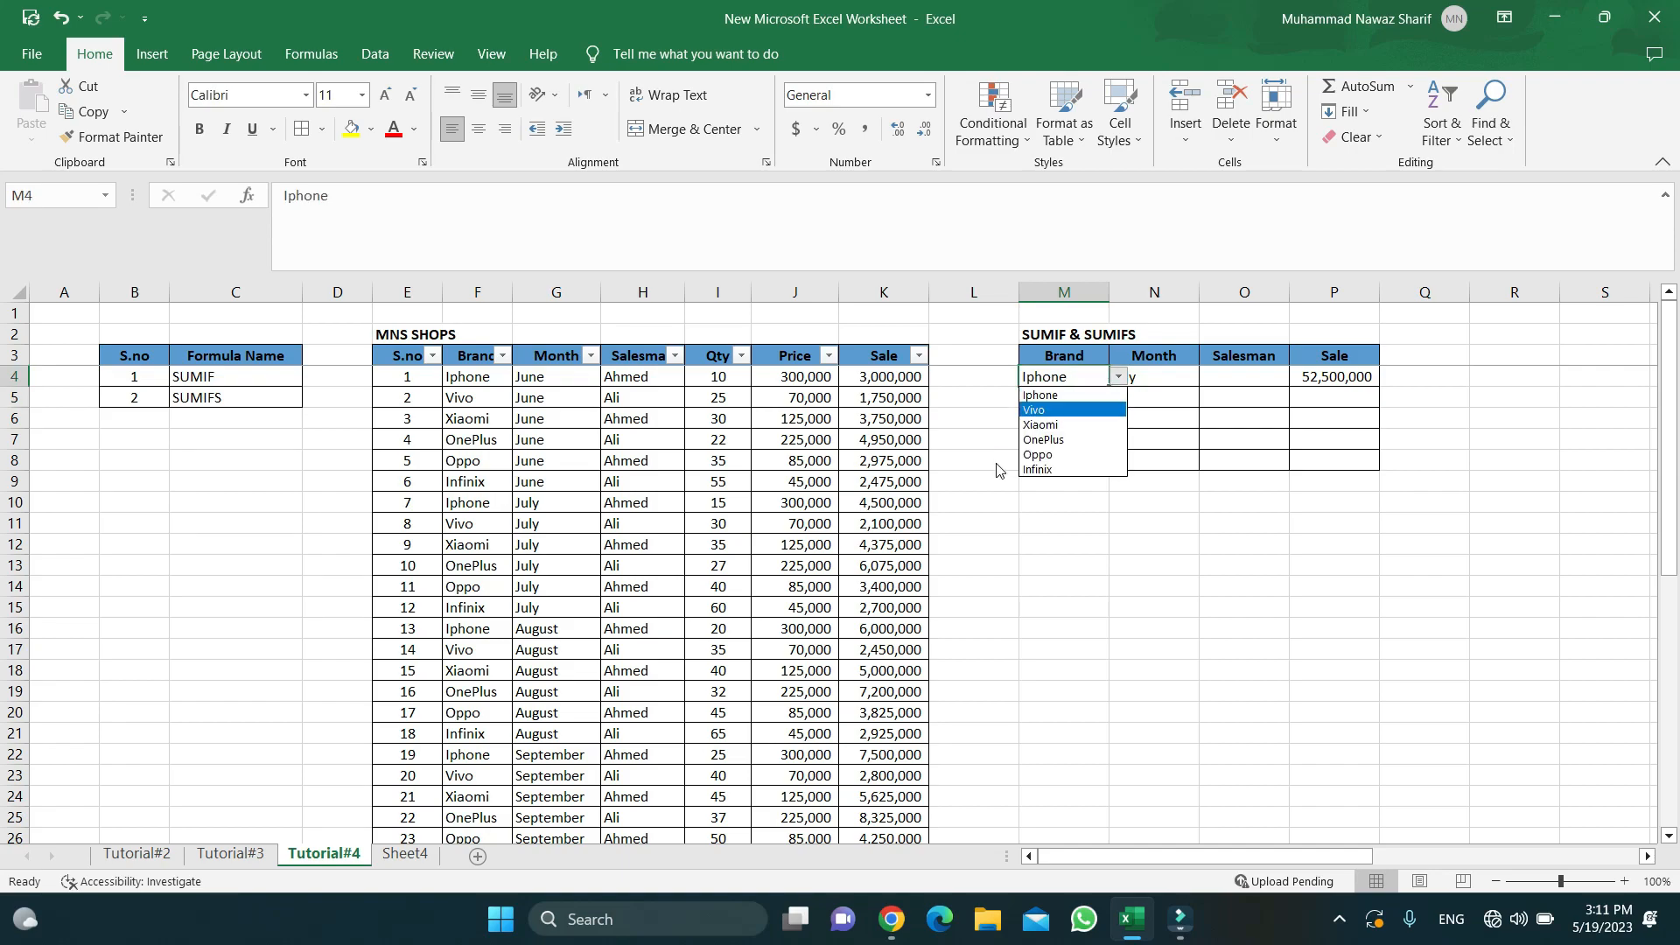
pyautogui.press('Return')
pyautogui.press('Up')
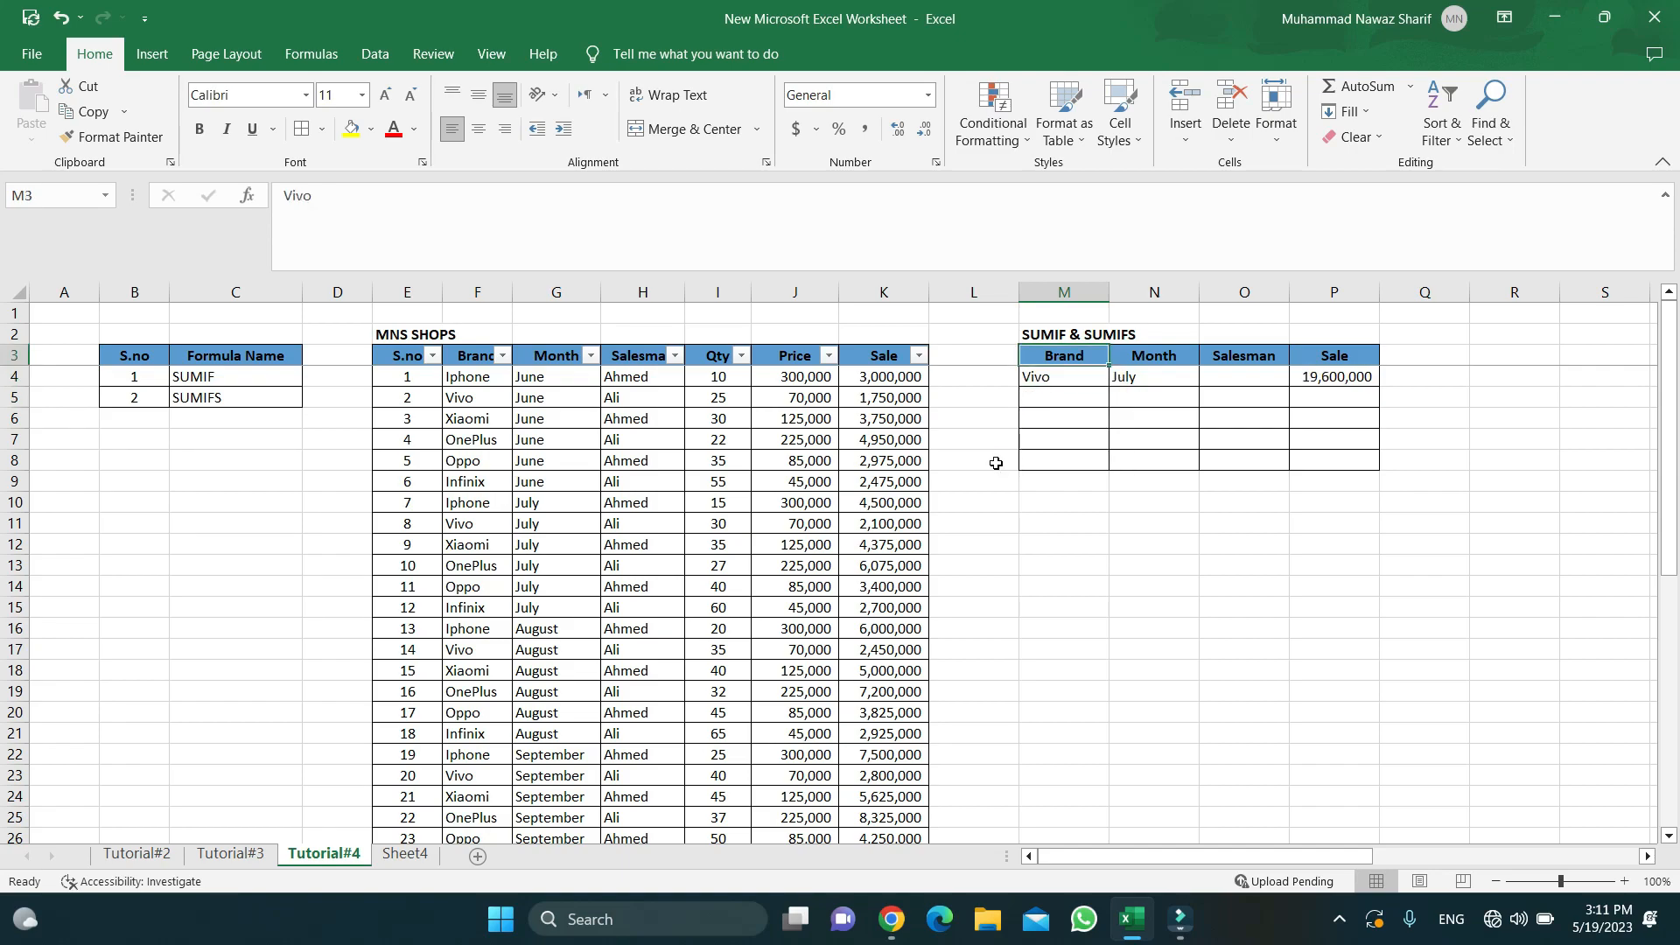
pyautogui.press('Down')
pyautogui.press('Right')
pyautogui.press('Right')
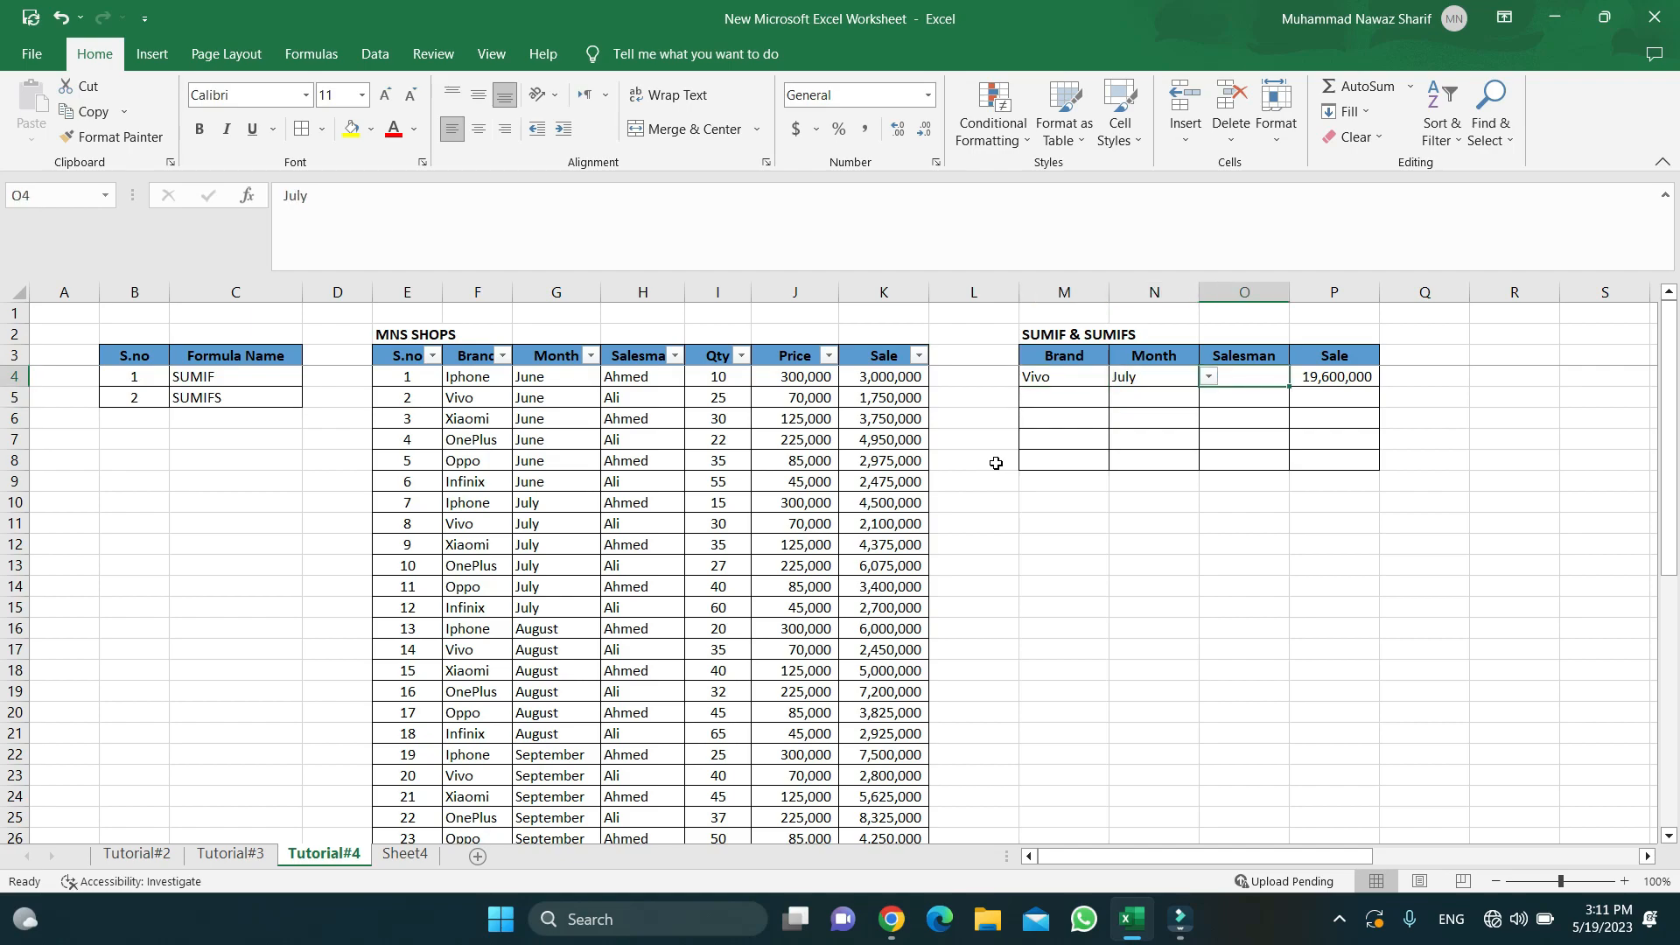
pyautogui.press('Right')
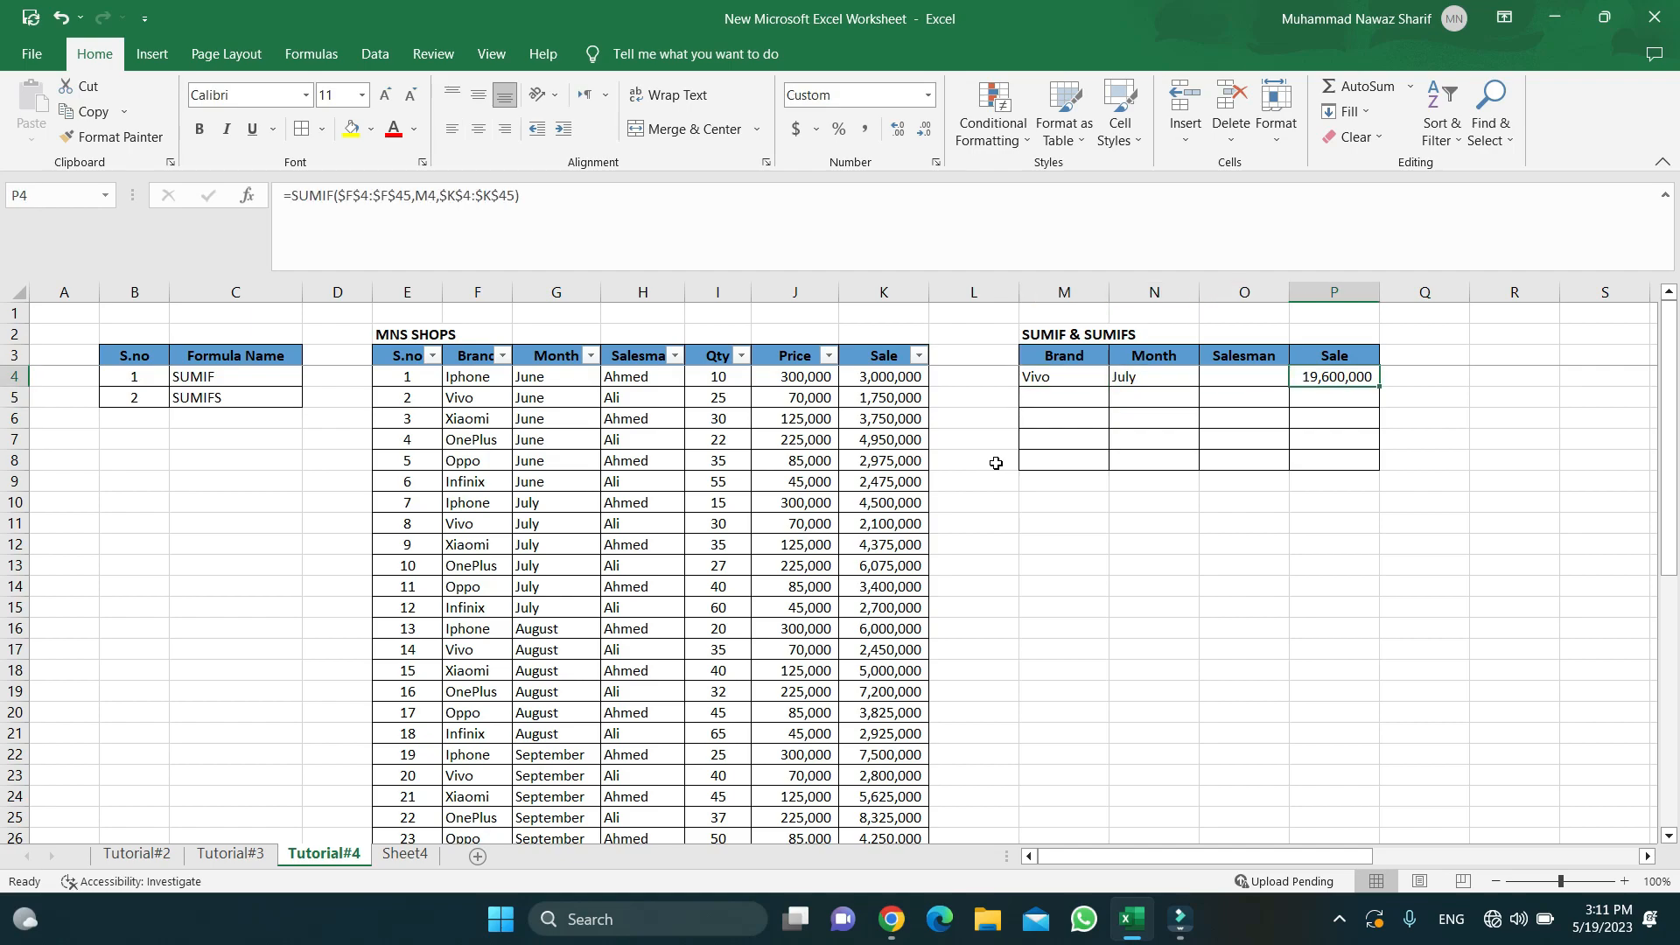
# - Edit P4's SUMIF to use range $G$4:$G$45 and criterion N4 (July), totalling 23,150,000
pyautogui.click(487, 292)
pyautogui.click(1102, 388)
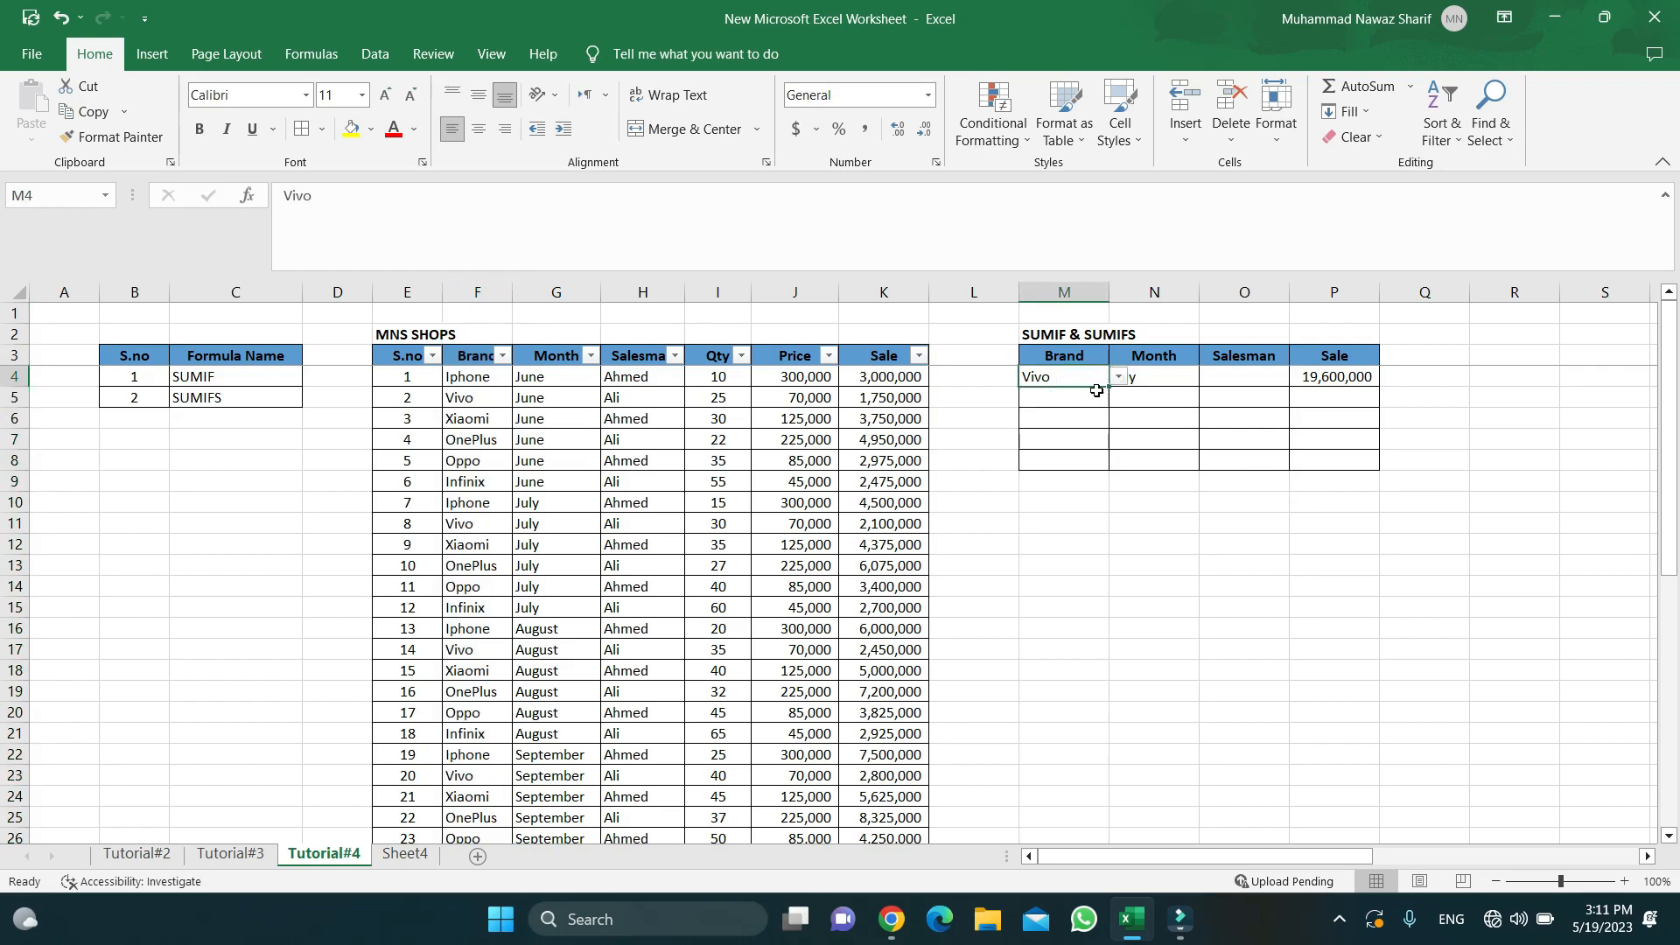
pyautogui.click(1167, 382)
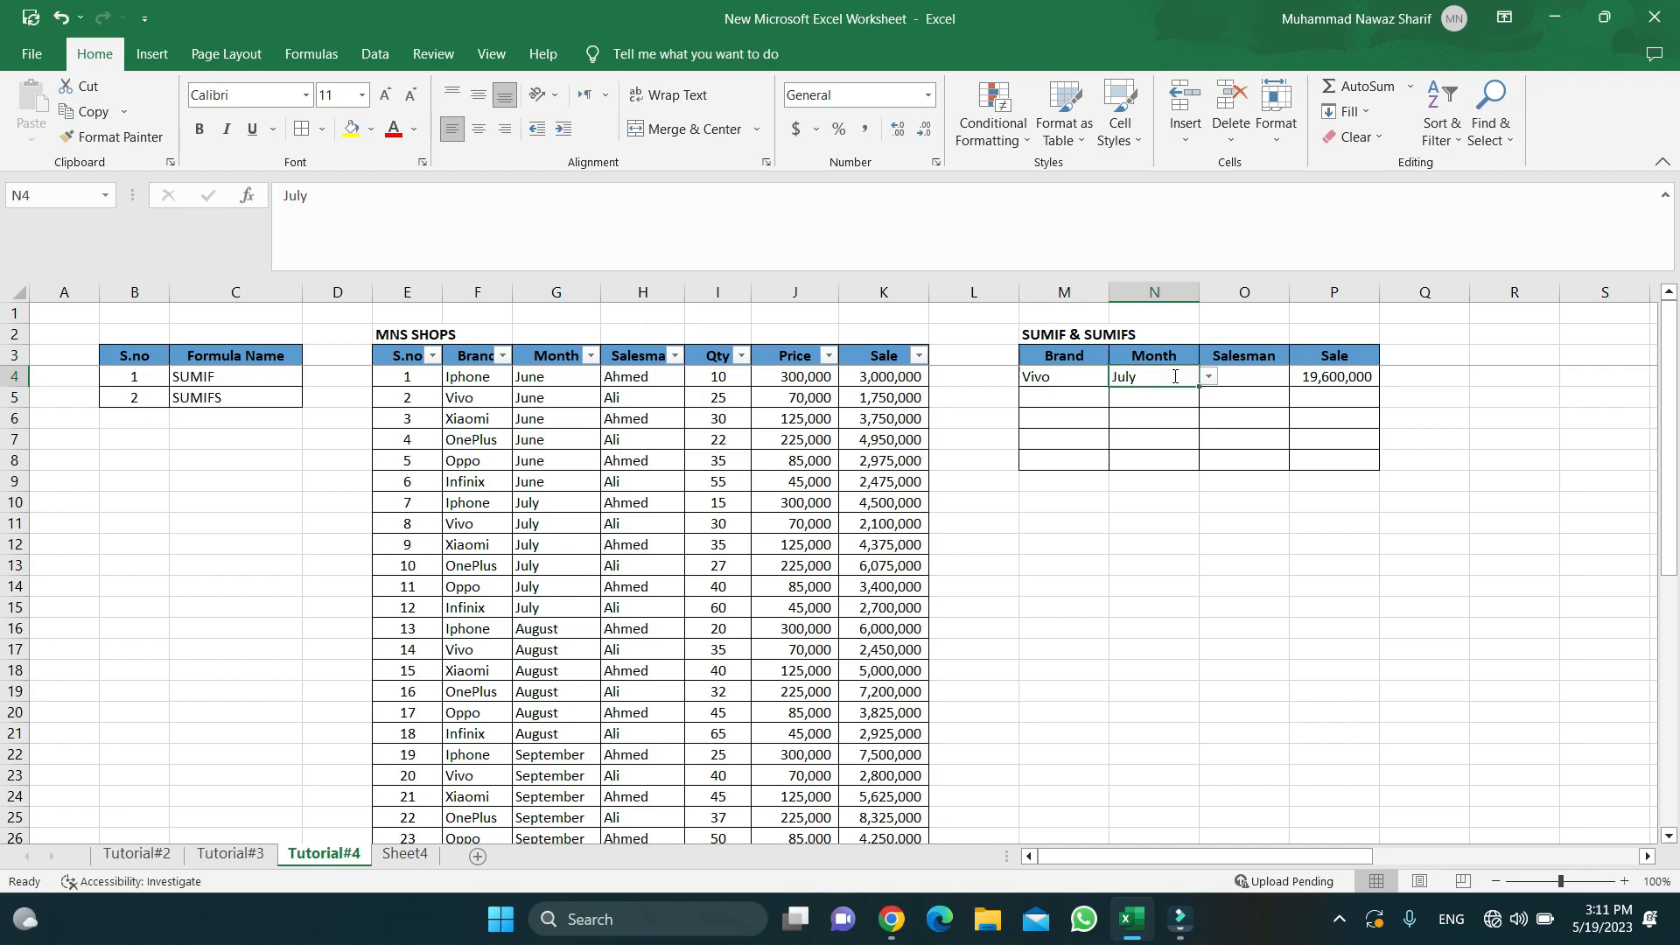
pyautogui.click(1326, 380)
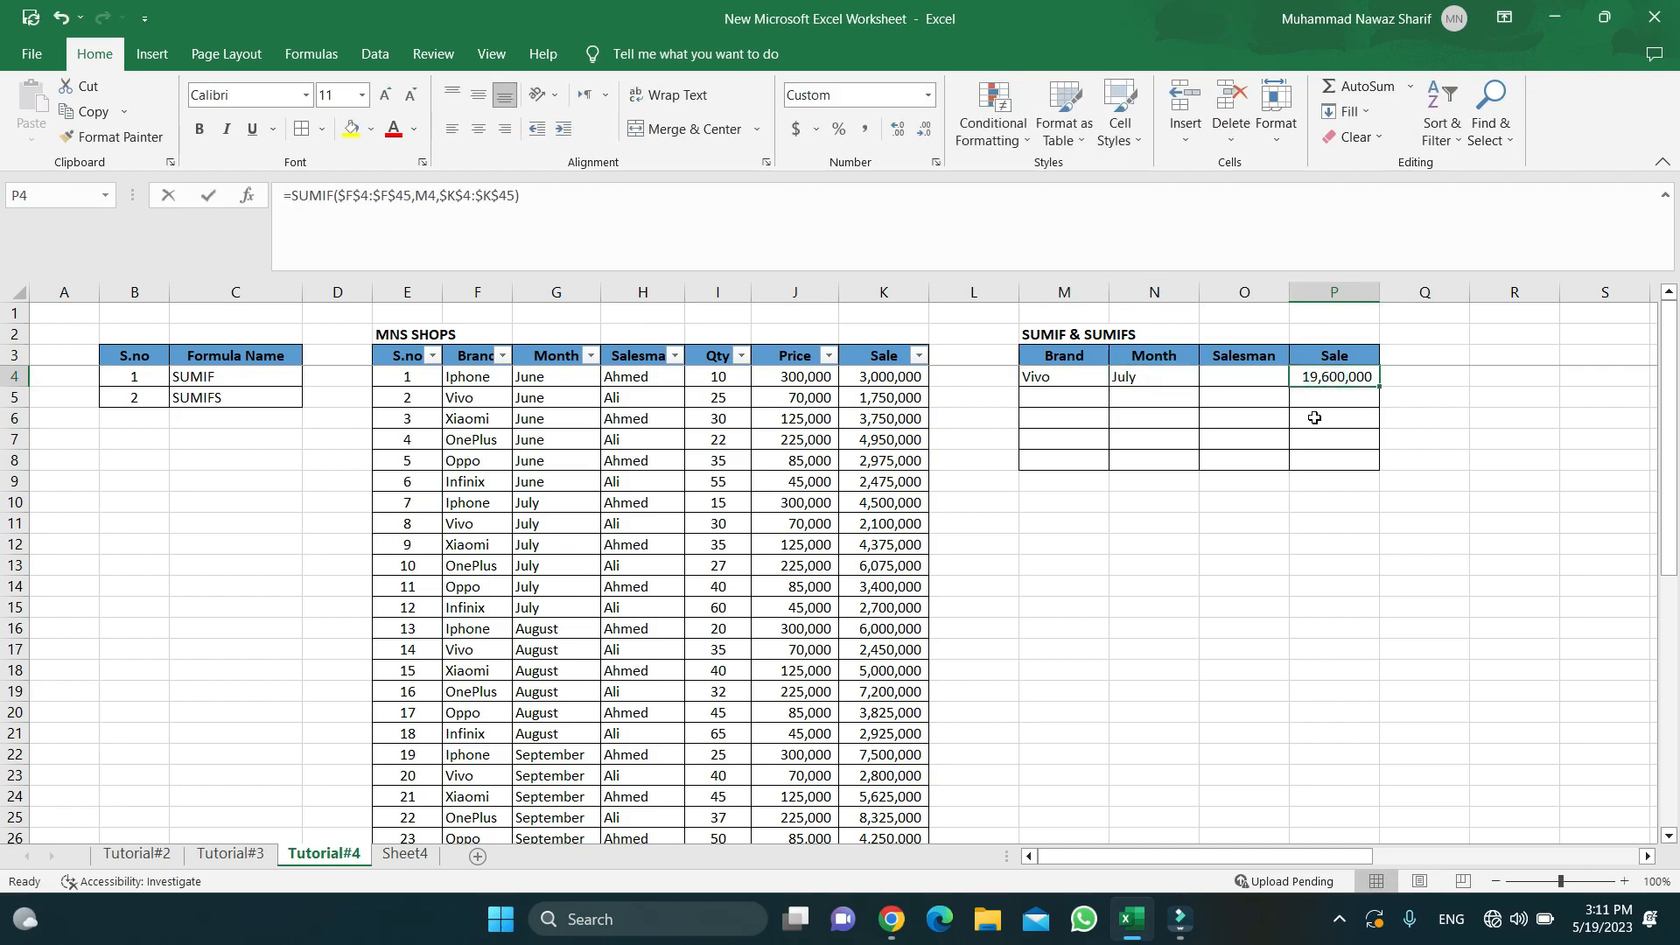
pyautogui.press('F2')
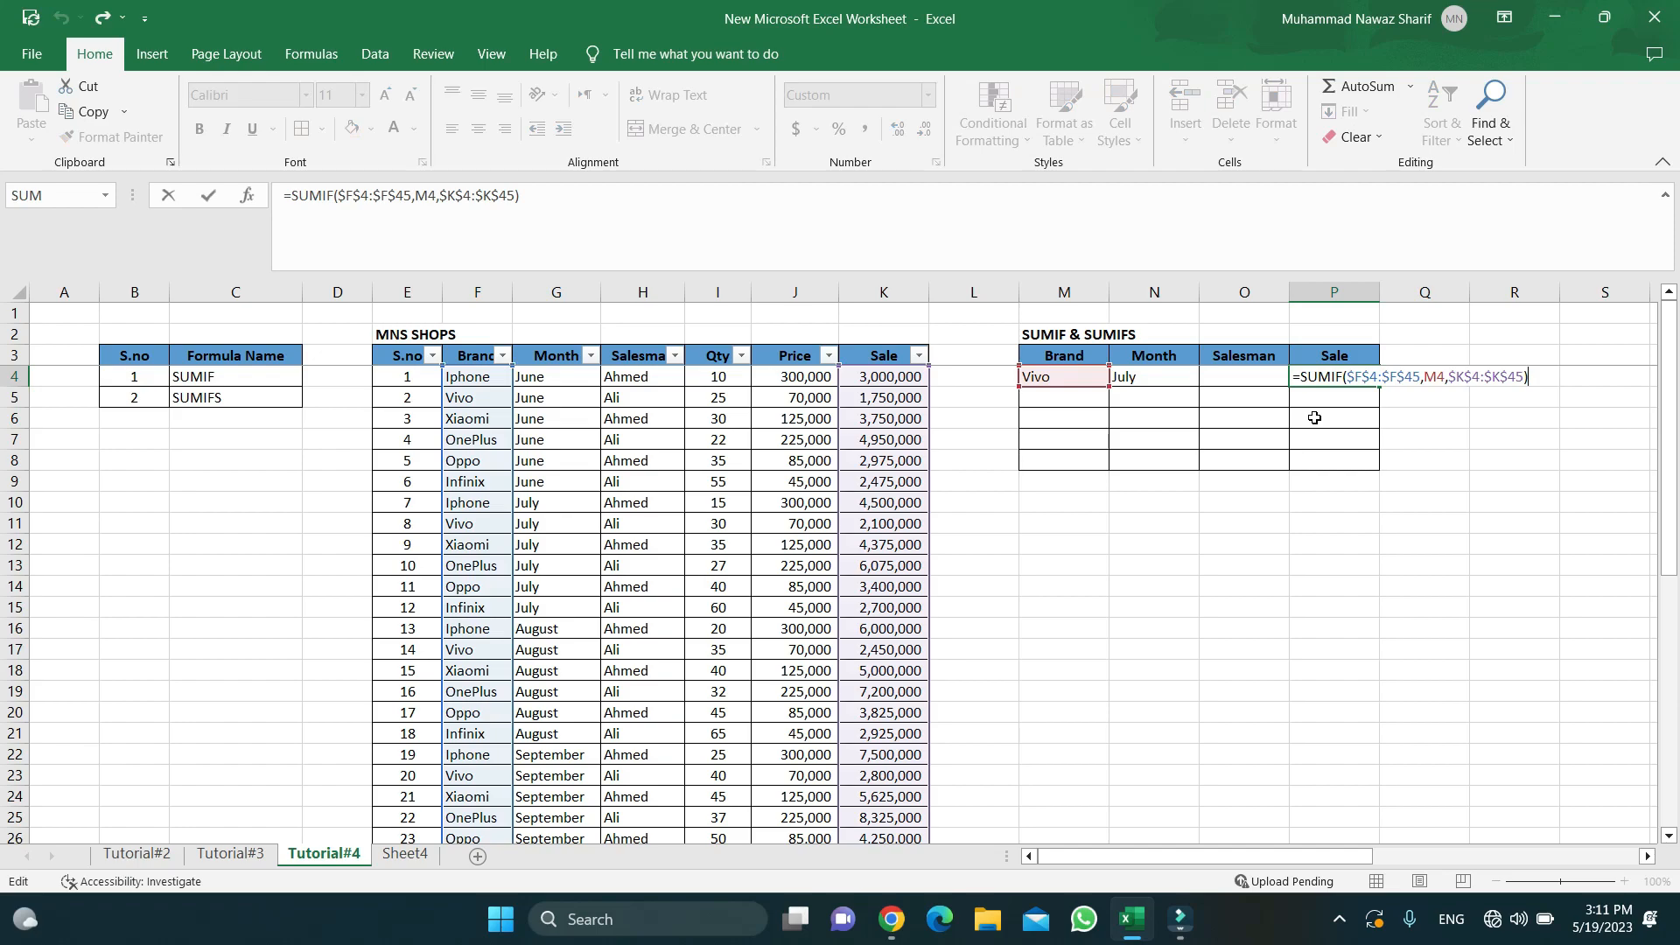
pyautogui.doubleClick(1436, 376)
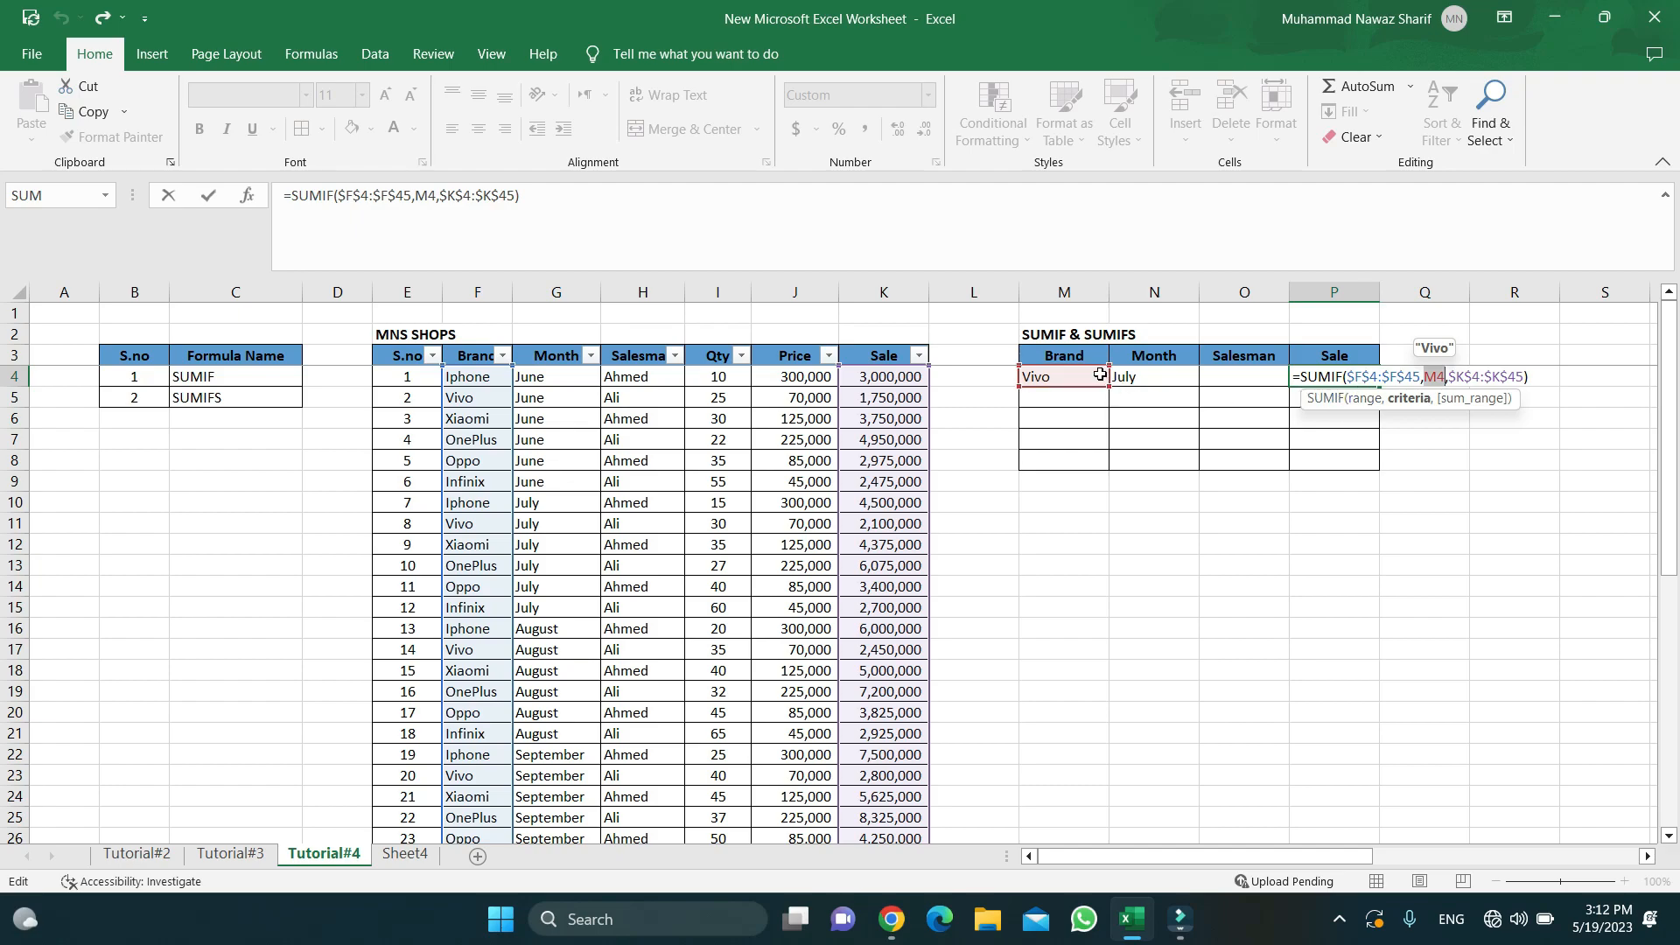
pyautogui.moveTo(1099, 374); pyautogui.dragTo(1128, 385)
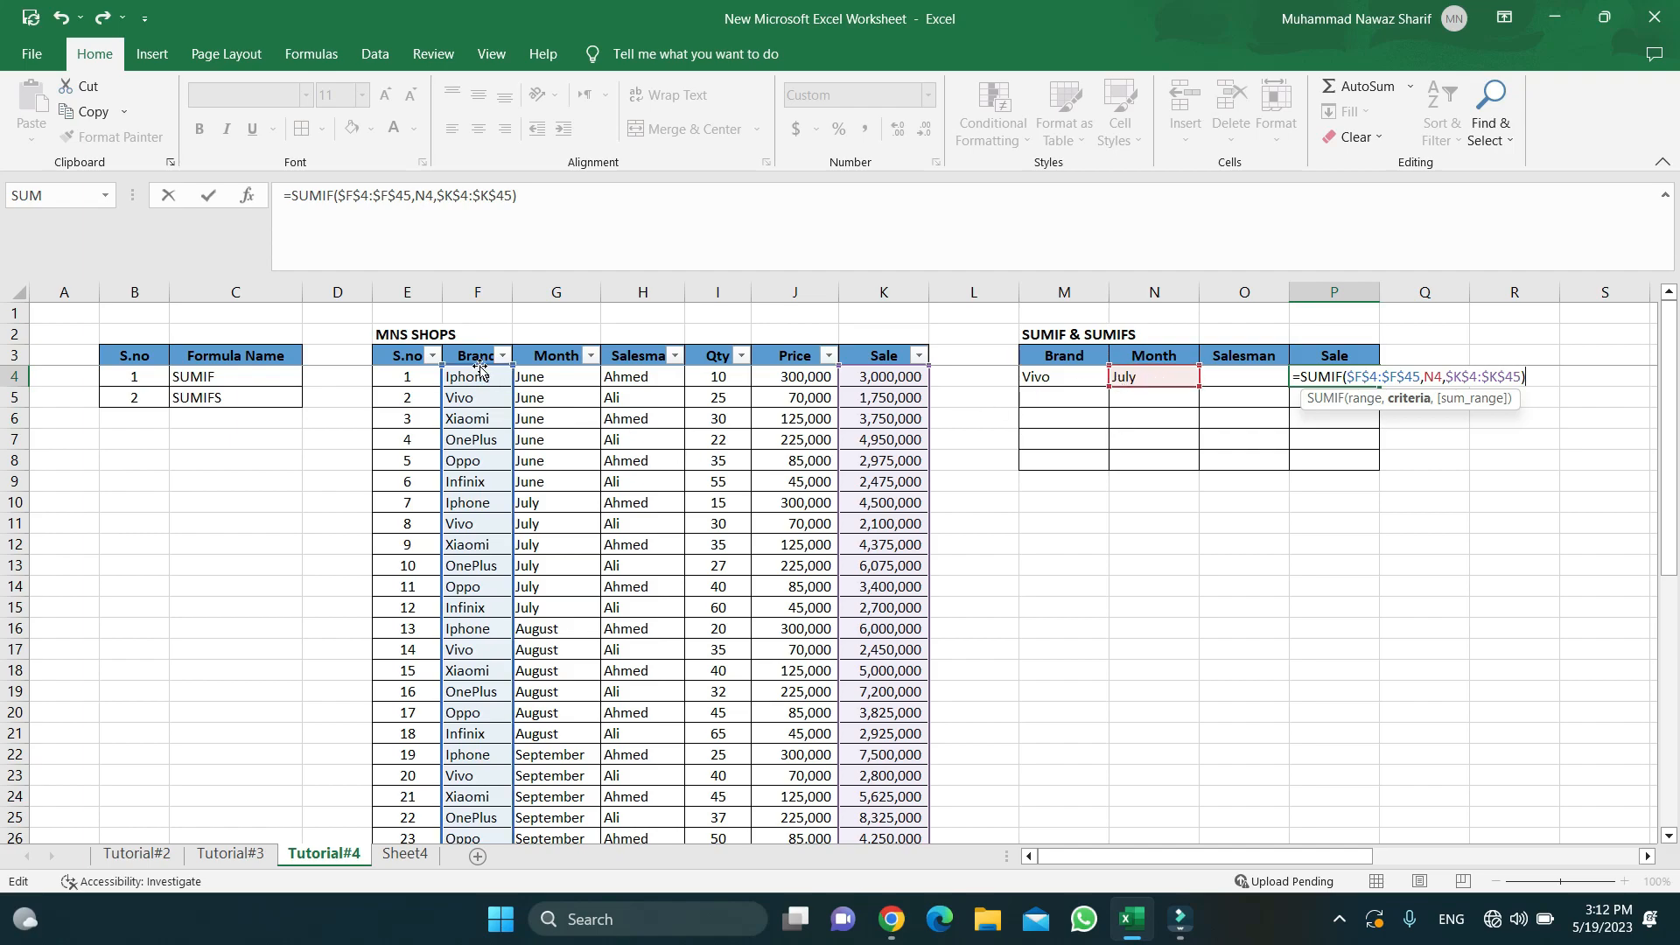
pyautogui.moveTo(481, 370); pyautogui.dragTo(516, 374)
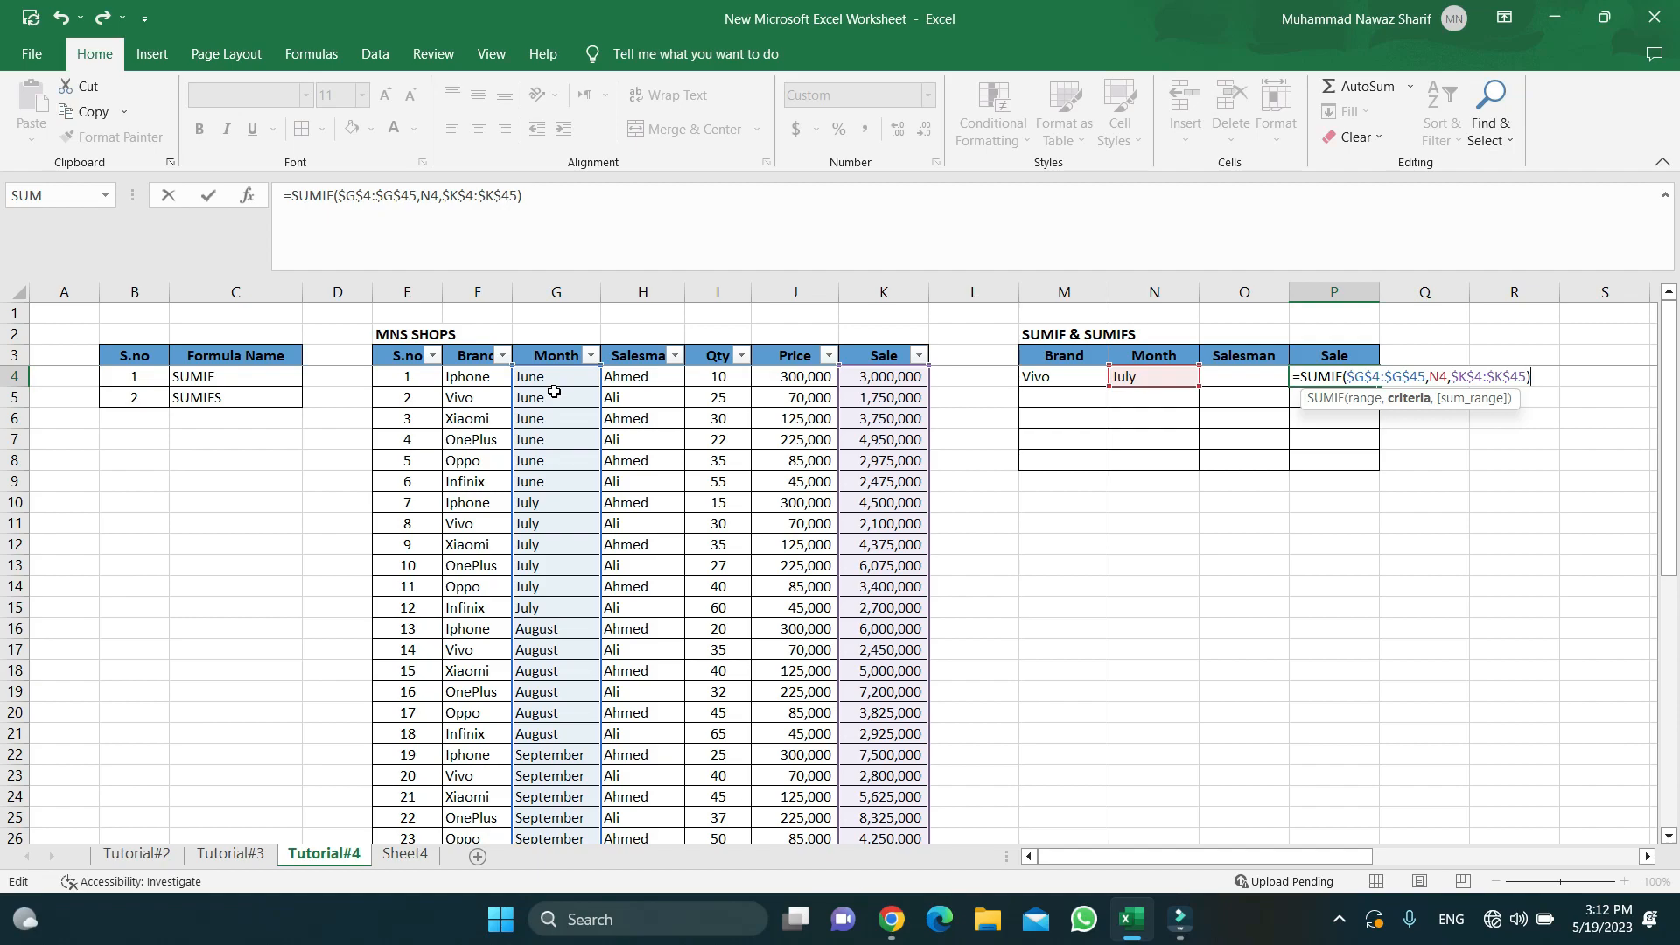
pyautogui.hotkey('ctrl', 'Return')
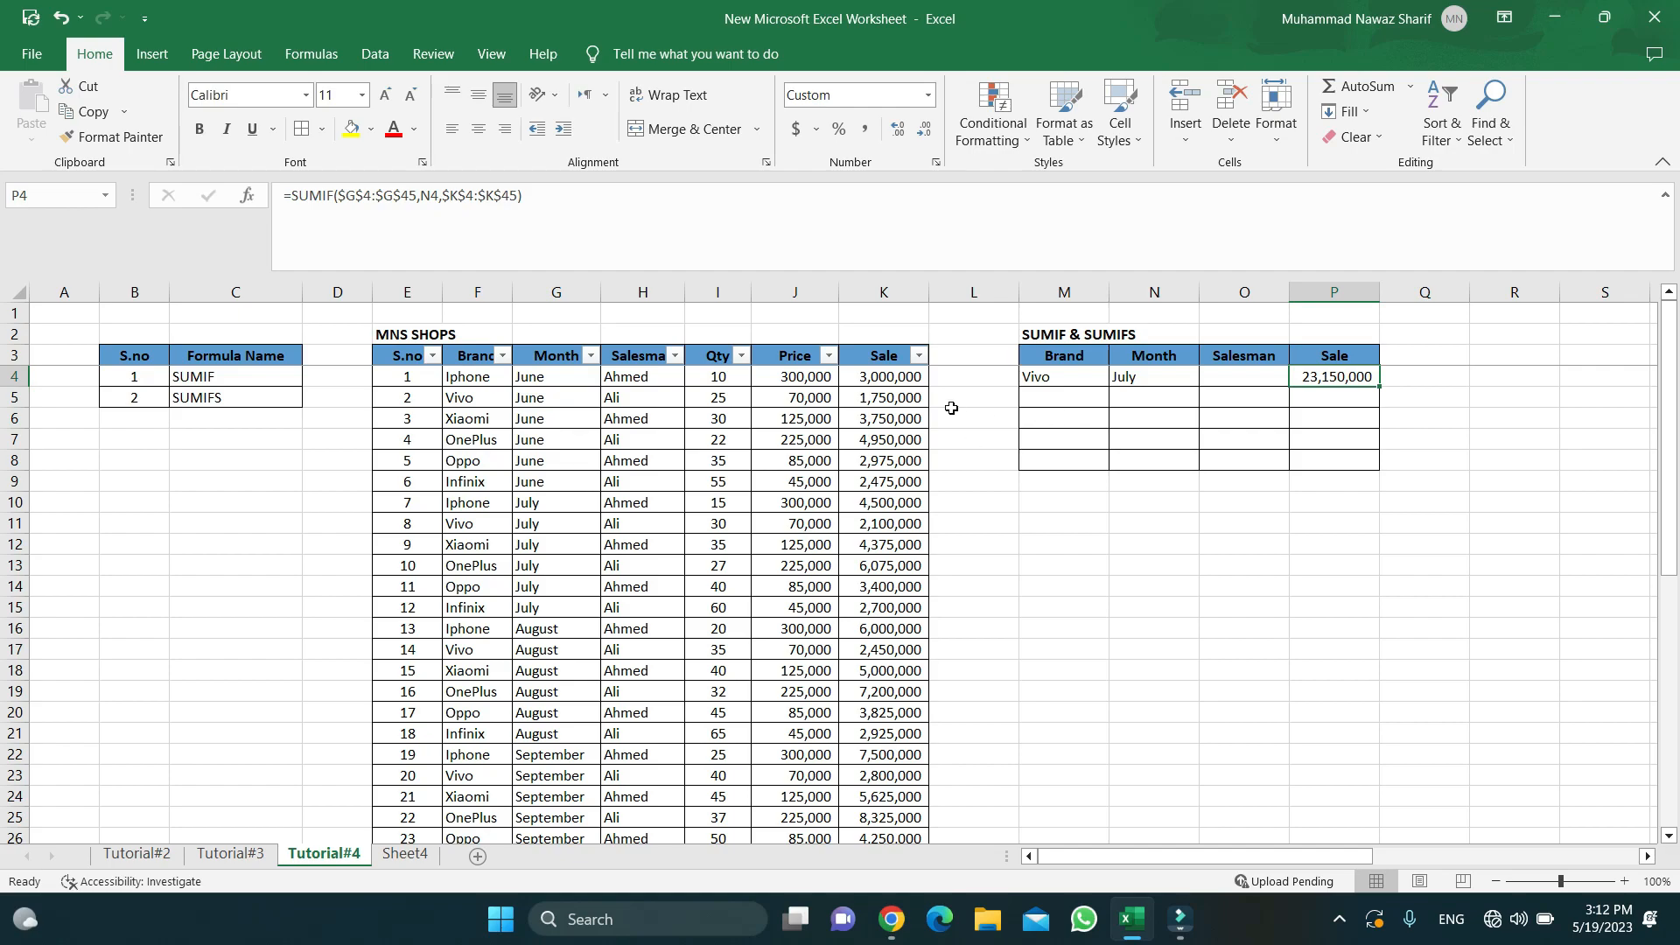
pyautogui.doubleClick(1141, 378)
# - Inspect the Month range reference in P4's formula and the Vivo brand cell
pyautogui.click(1315, 386)
pyautogui.click(340, 195)
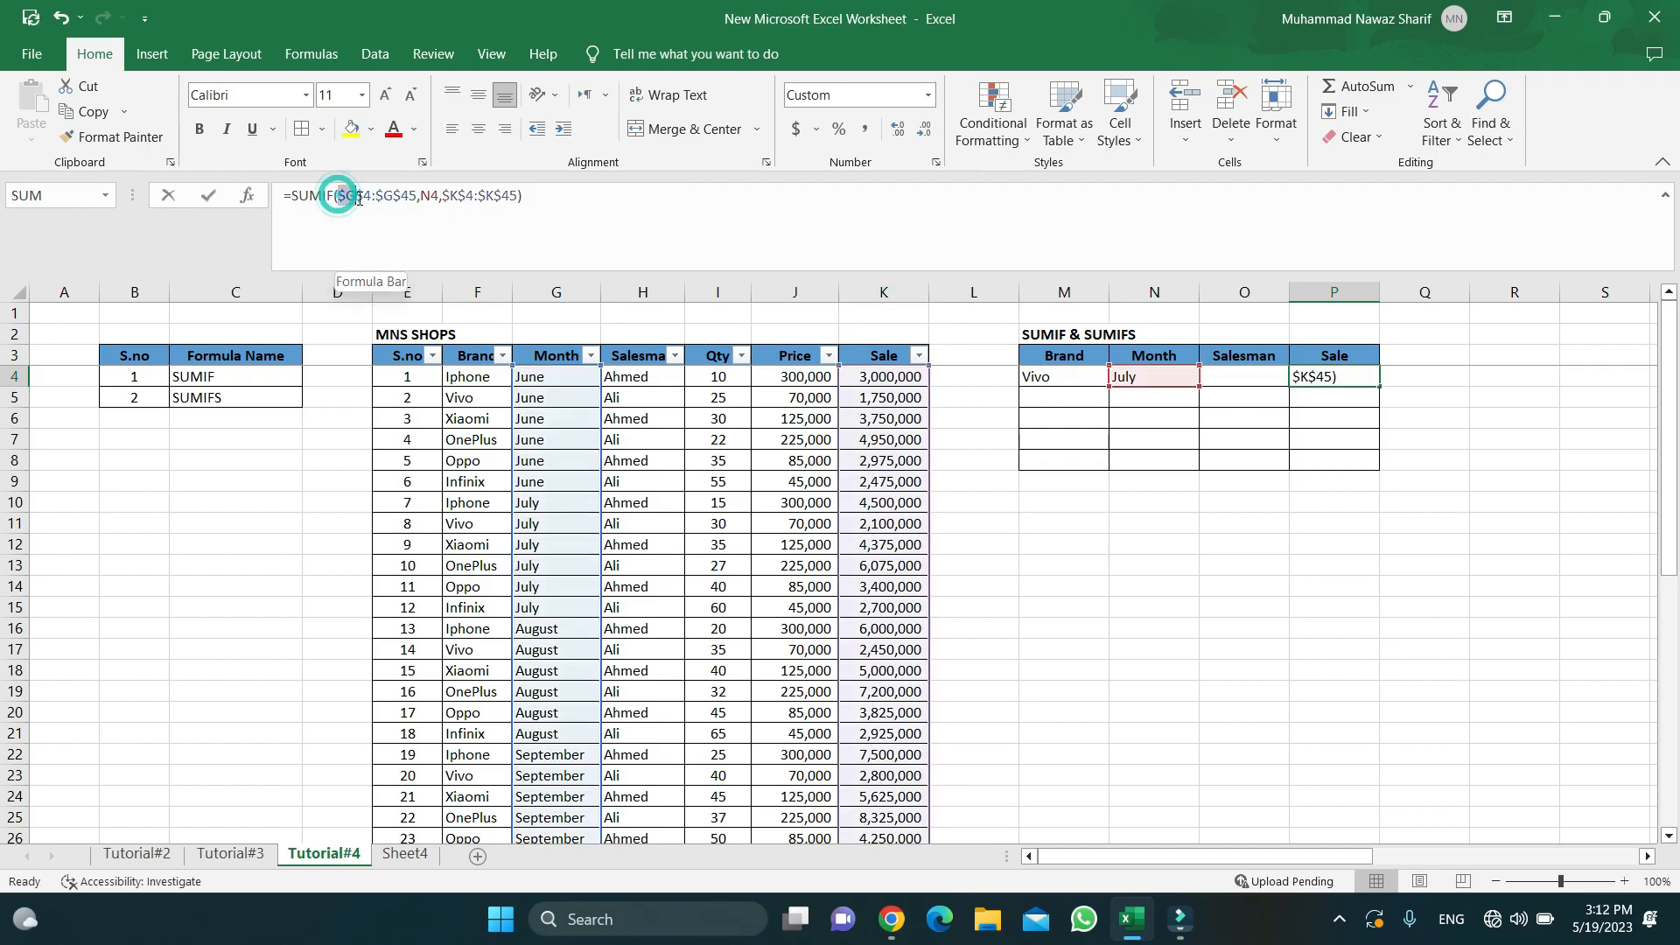
pyautogui.moveTo(338, 195); pyautogui.dragTo(415, 200)
pyautogui.click(413, 201)
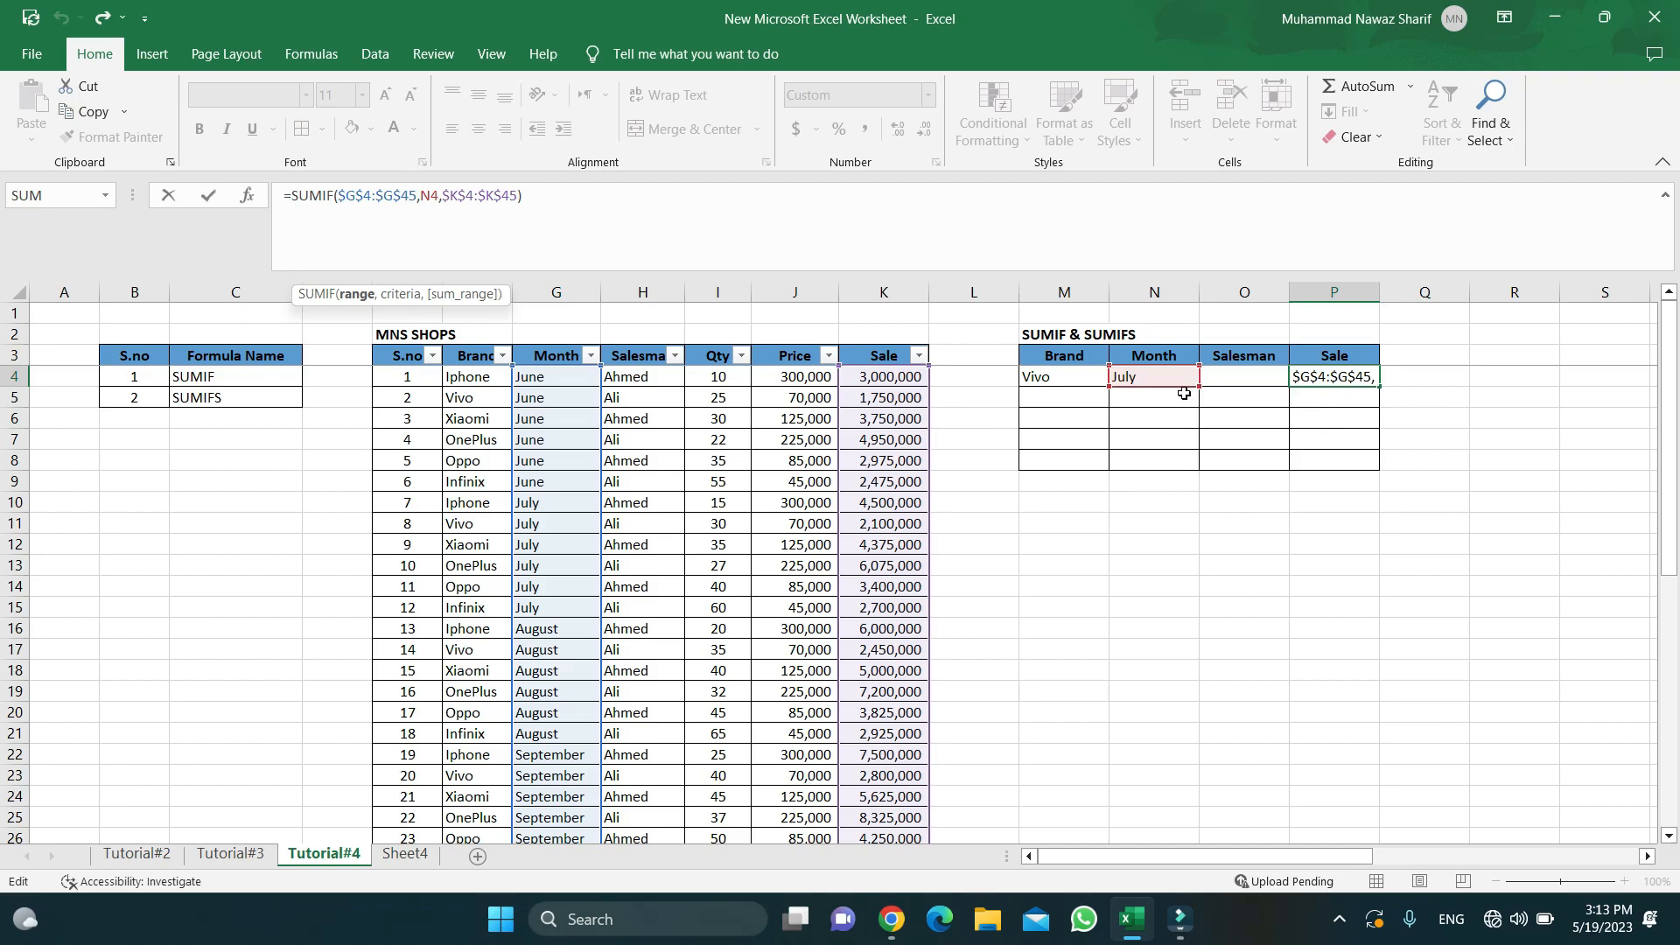
pyautogui.doubleClick(1052, 376)
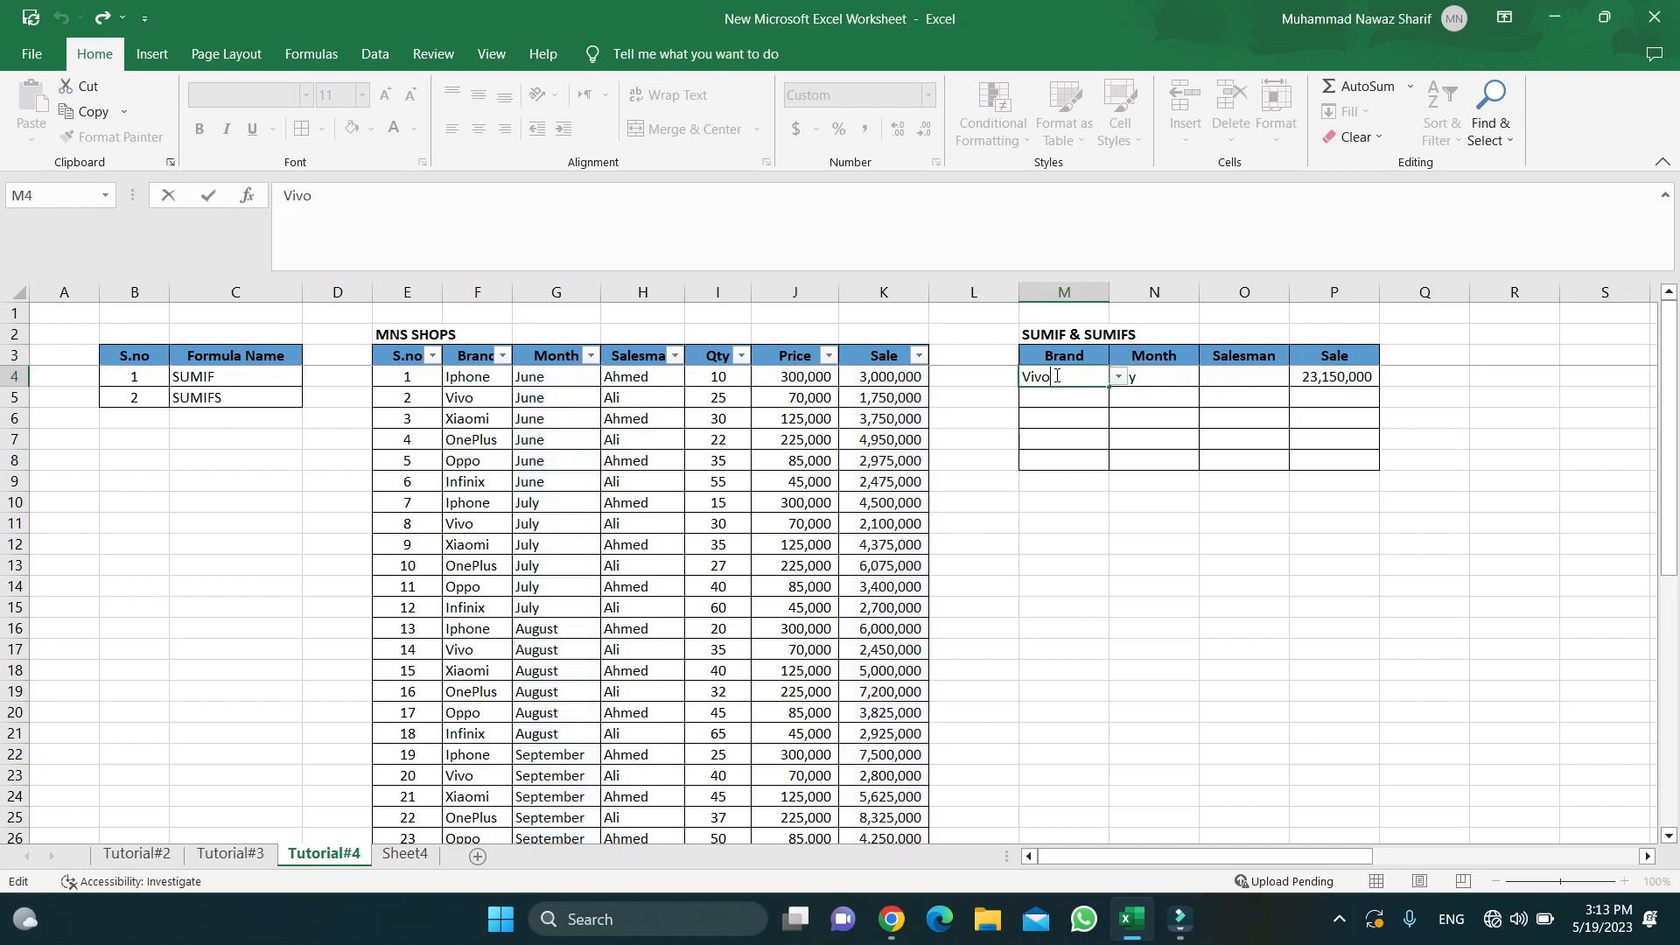
pyautogui.press('Escape')
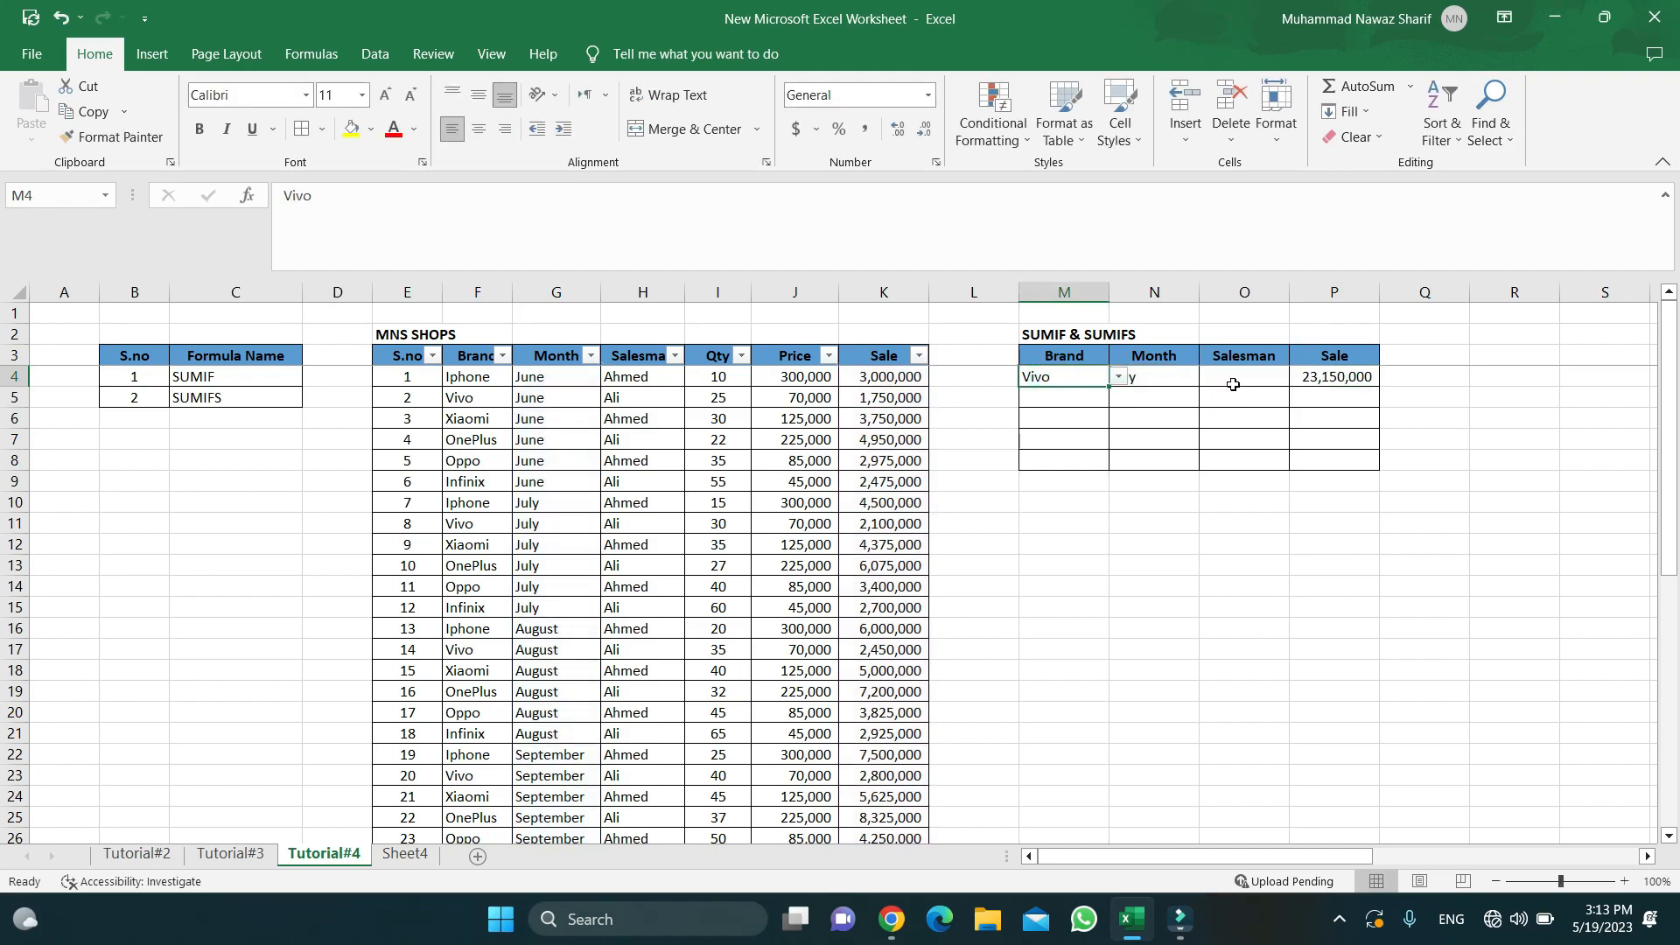
# - Choose Ahmed from the O4 Salesman dropdown, with the total still 23,150,000
pyautogui.click(1234, 385)
pyautogui.click(1301, 379)
pyautogui.click(1278, 395)
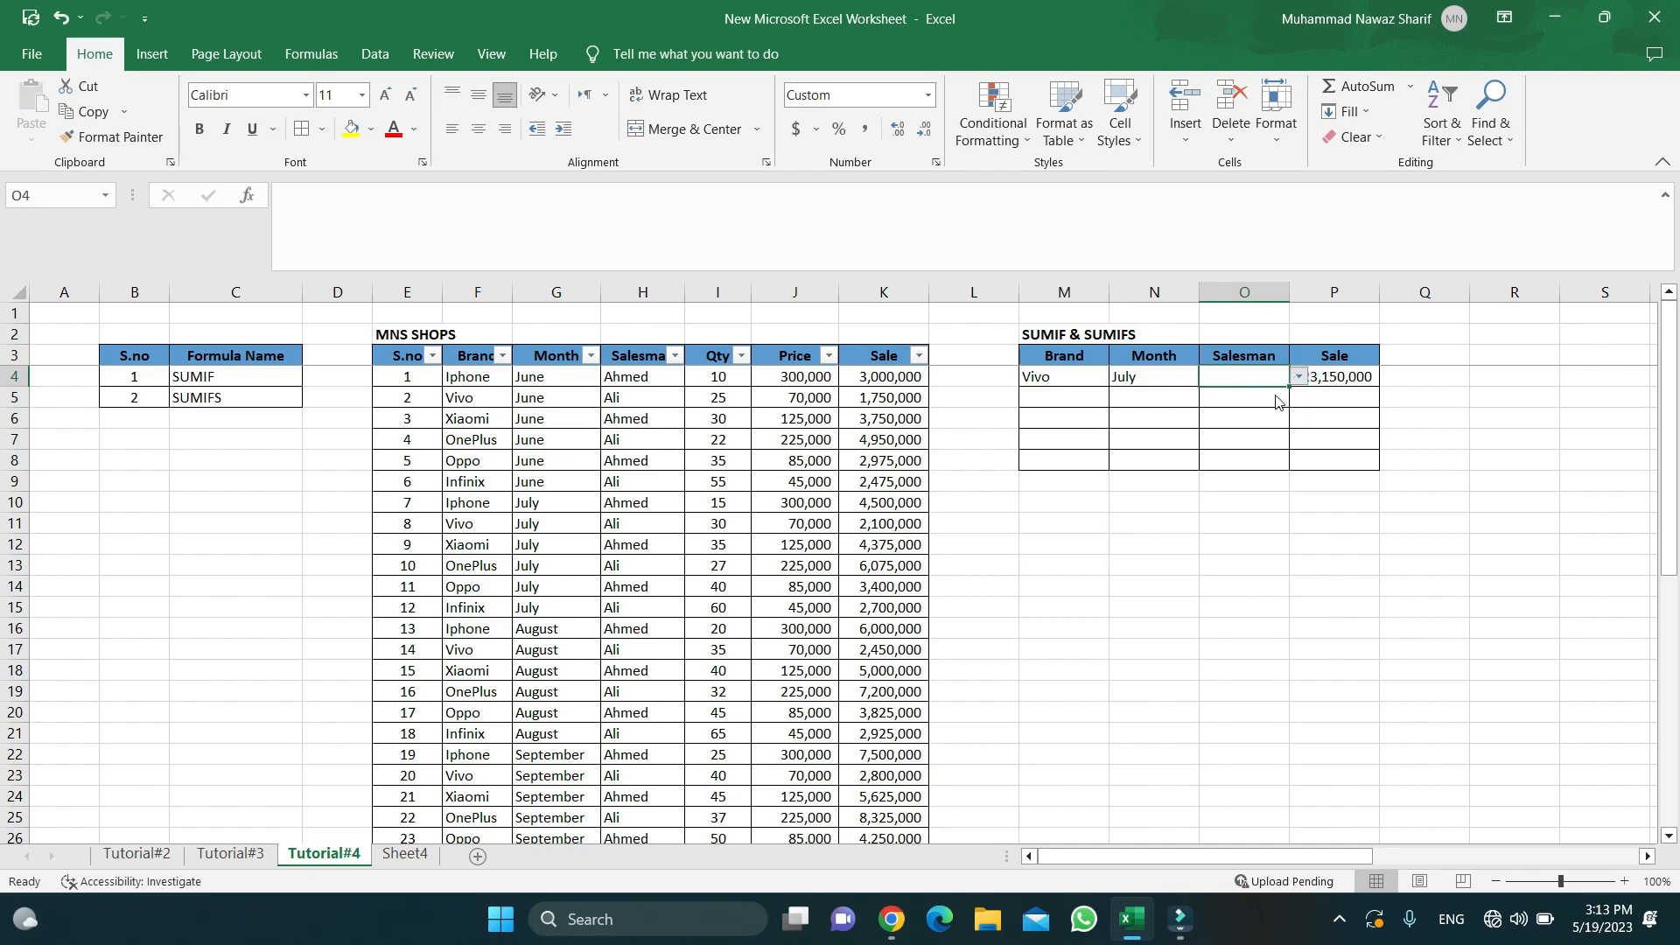
pyautogui.click(1277, 395)
pyautogui.click(1322, 377)
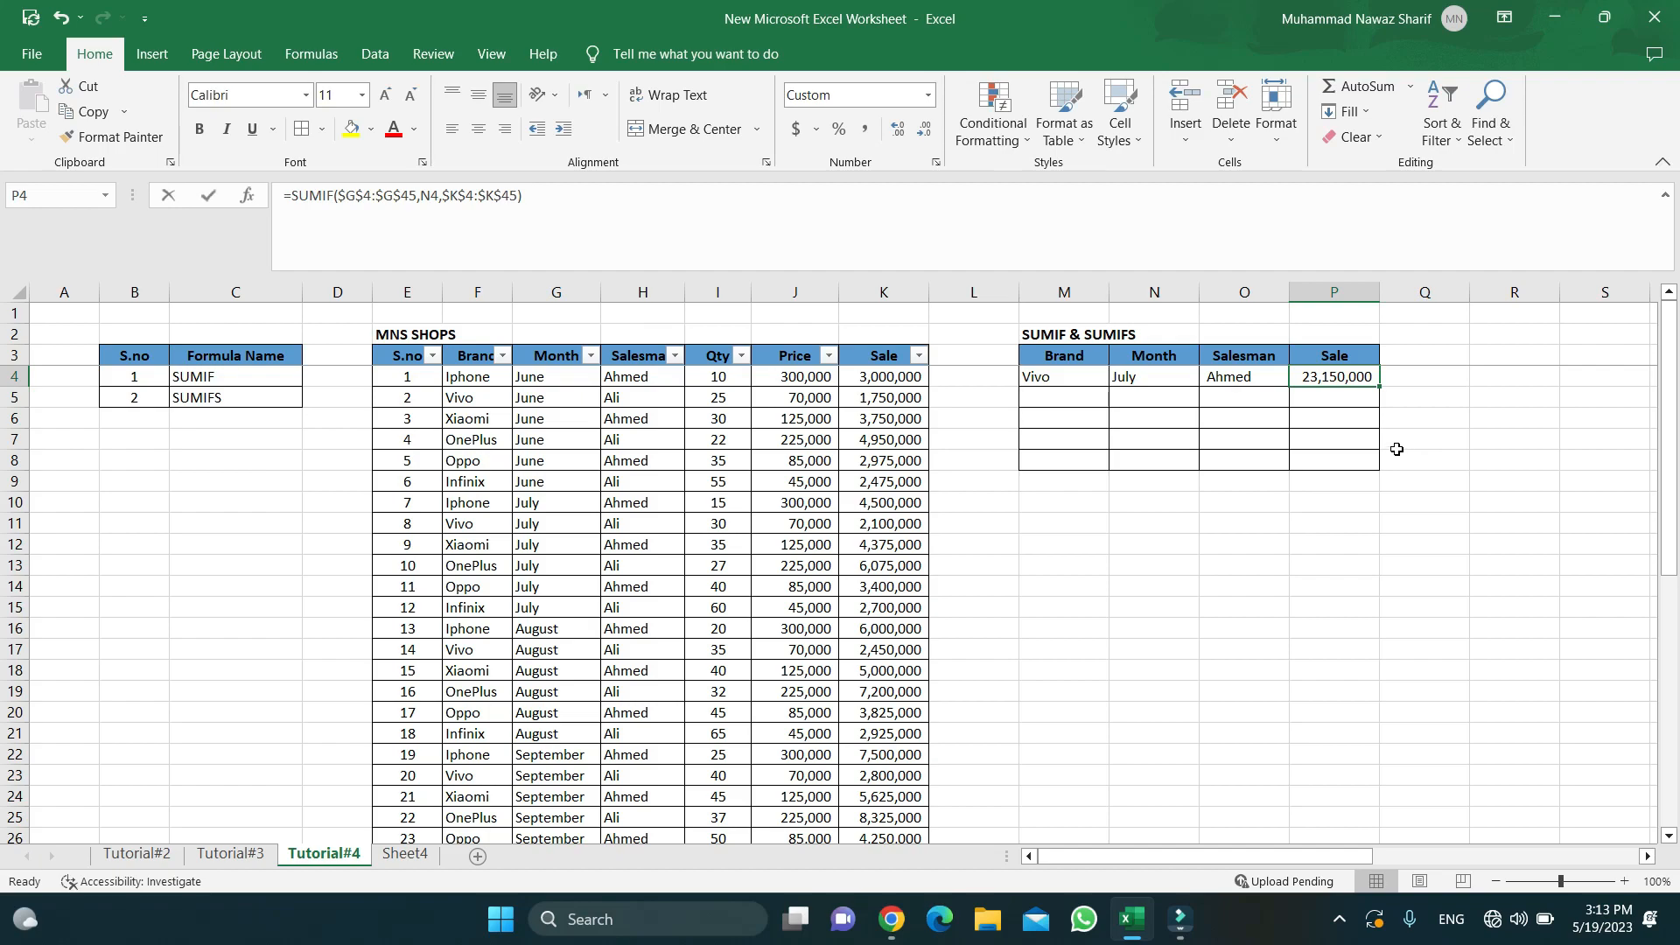
# - Replace P4's formula with =SUMIF(H4:H45,O4,K4:K45) to total Ahmed's sales, 121,625,000
pyautogui.press('F2')
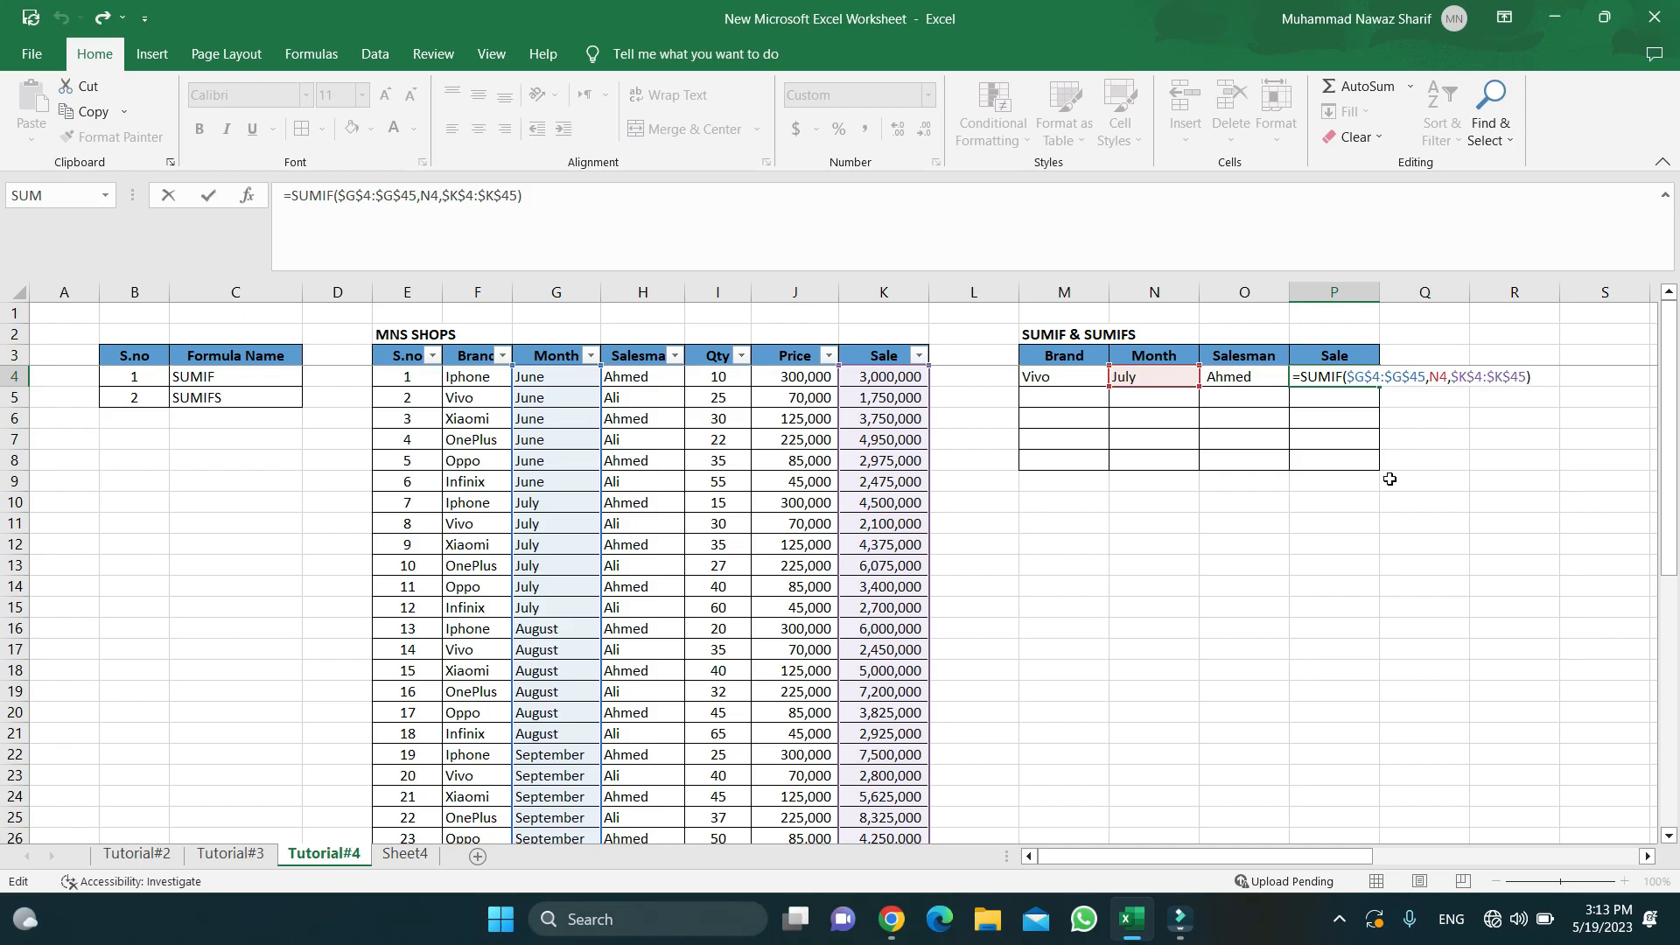
pyautogui.press('BackSpace')
pyautogui.press('BackSpace')
pyautogui.press('BackSpace')
pyautogui.press('BackSpace')
pyautogui.press('BackSpace')
pyautogui.press('BackSpace')
pyautogui.press('BackSpace')
pyautogui.press('BackSpace')
pyautogui.press('BackSpace')
pyautogui.press('BackSpace')
pyautogui.press('BackSpace')
pyautogui.press('BackSpace')
pyautogui.press('BackSpace')
pyautogui.press('BackSpace')
pyautogui.press('BackSpace')
pyautogui.press('BackSpace')
pyautogui.press('BackSpace')
pyautogui.press('BackSpace')
pyautogui.press('BackSpace')
pyautogui.press('BackSpace')
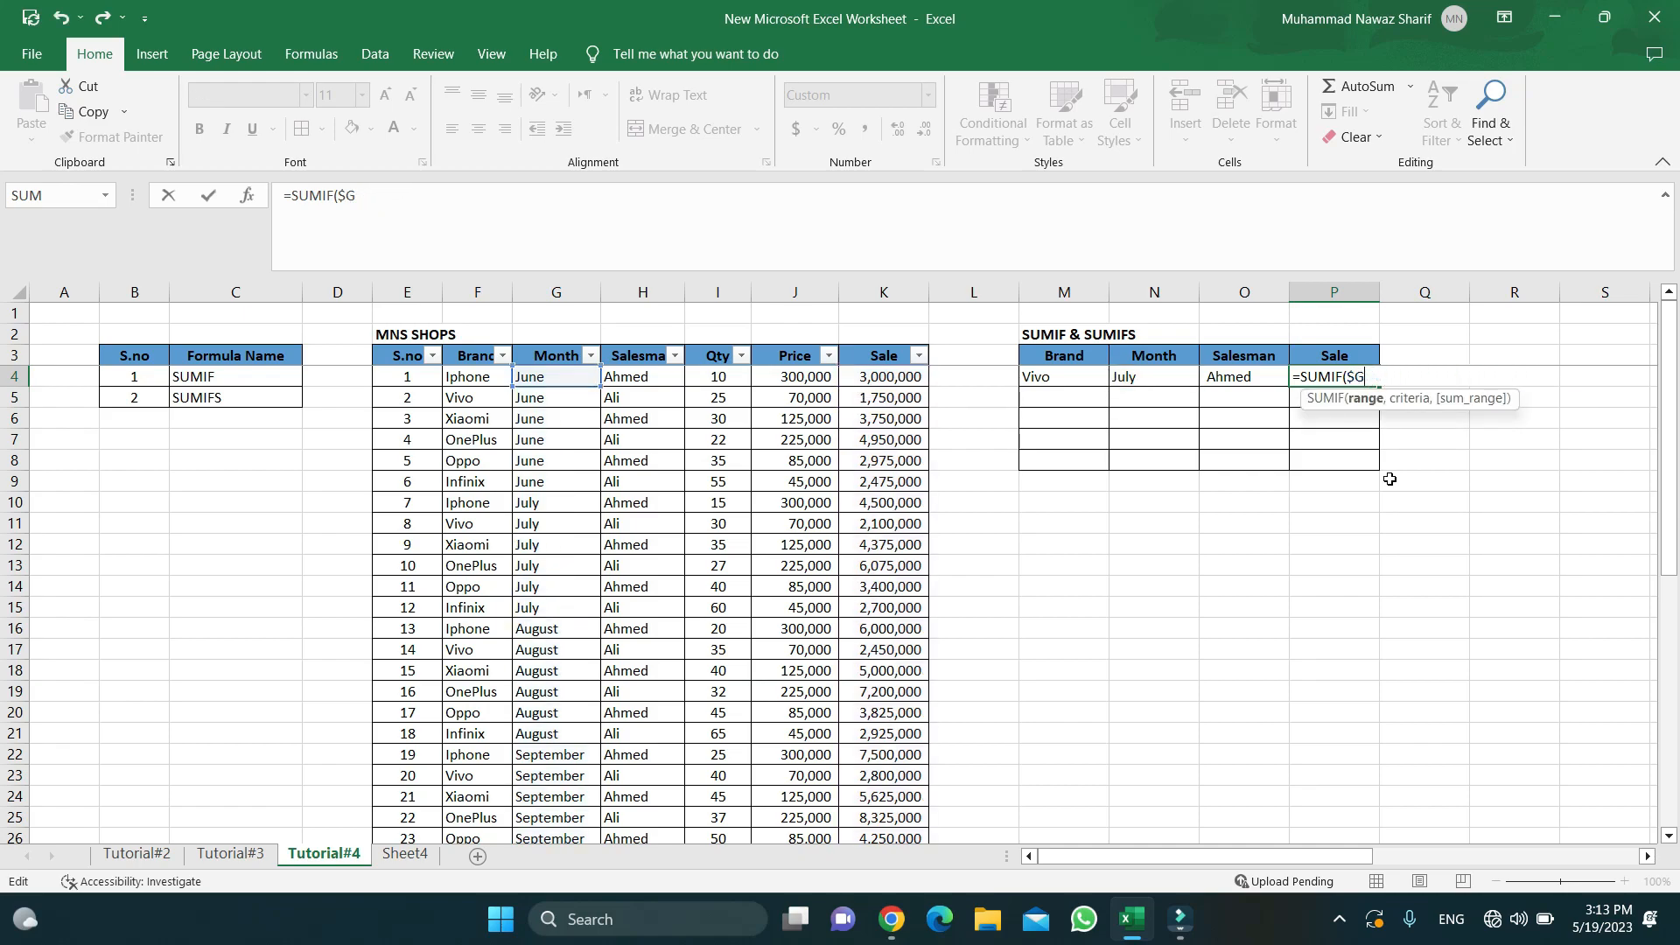
pyautogui.write('=')
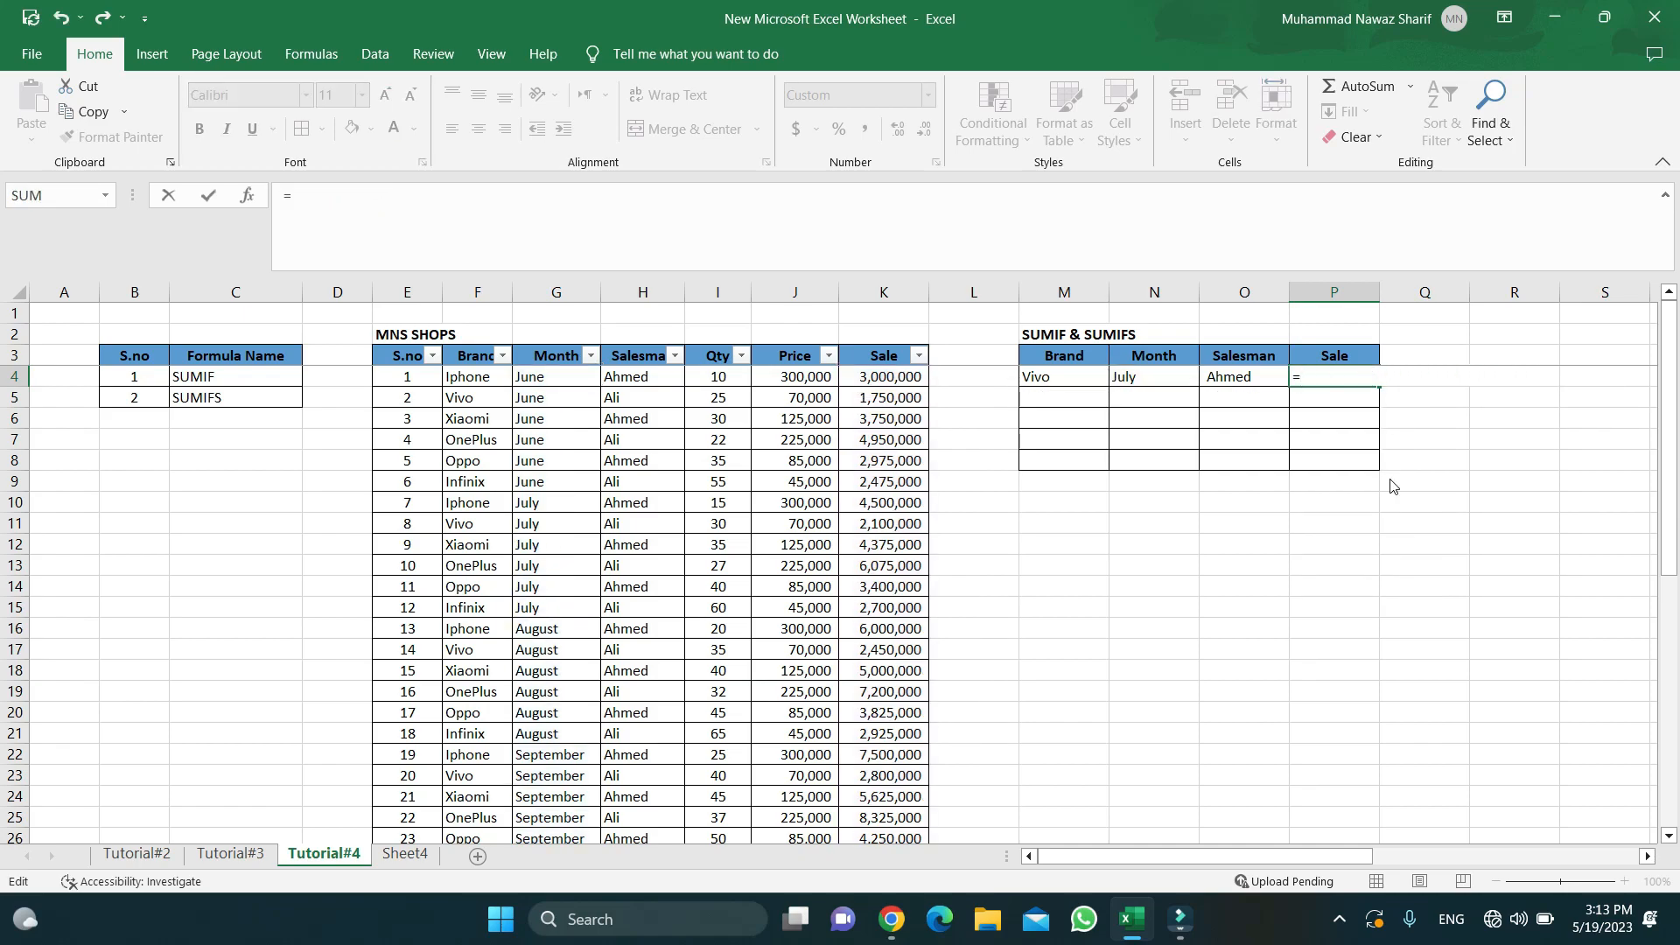
pyautogui.write('sumi')
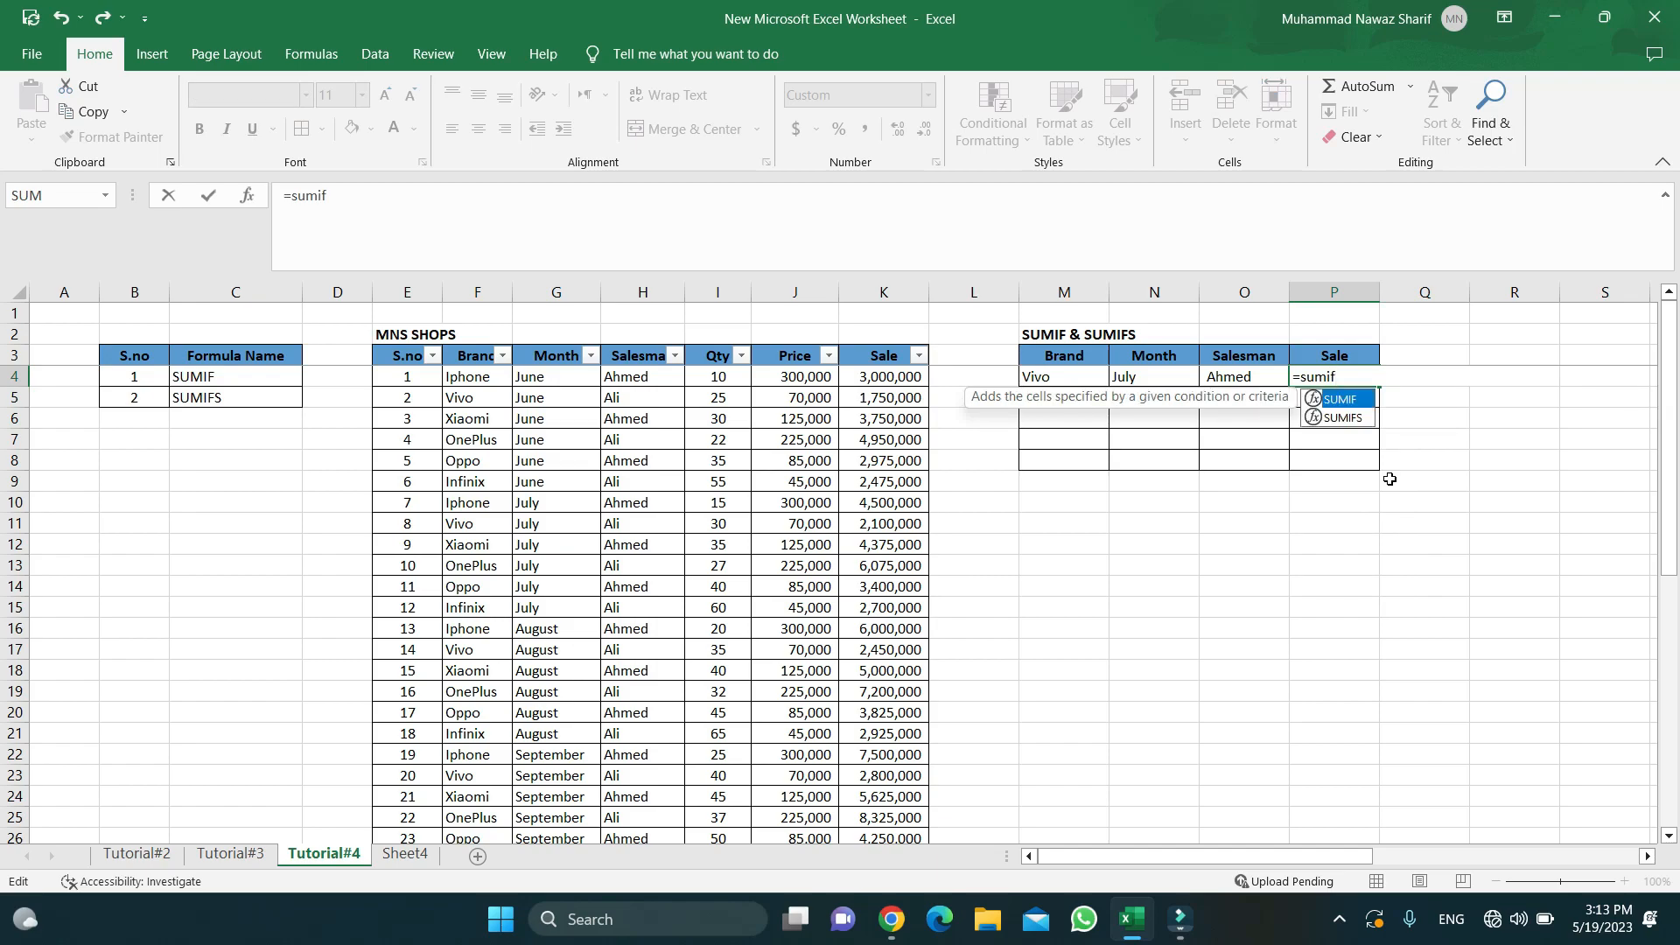
pyautogui.write('f')
pyautogui.press('Tab')
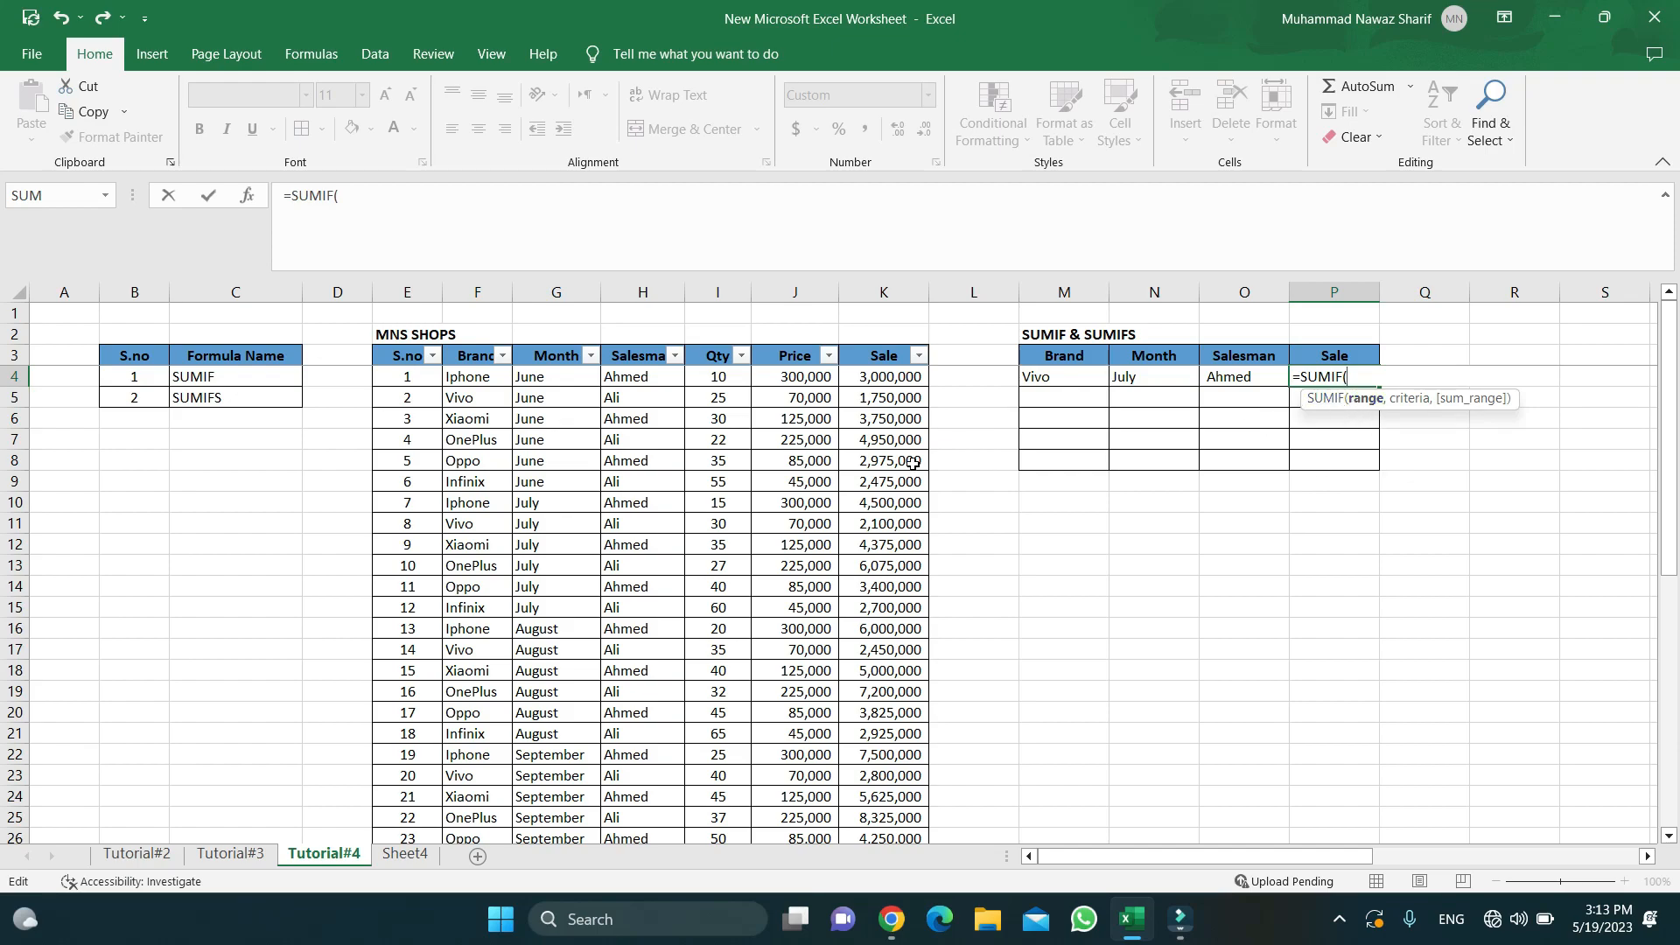
pyautogui.moveTo(617, 383); pyautogui.dragTo(642, 793)
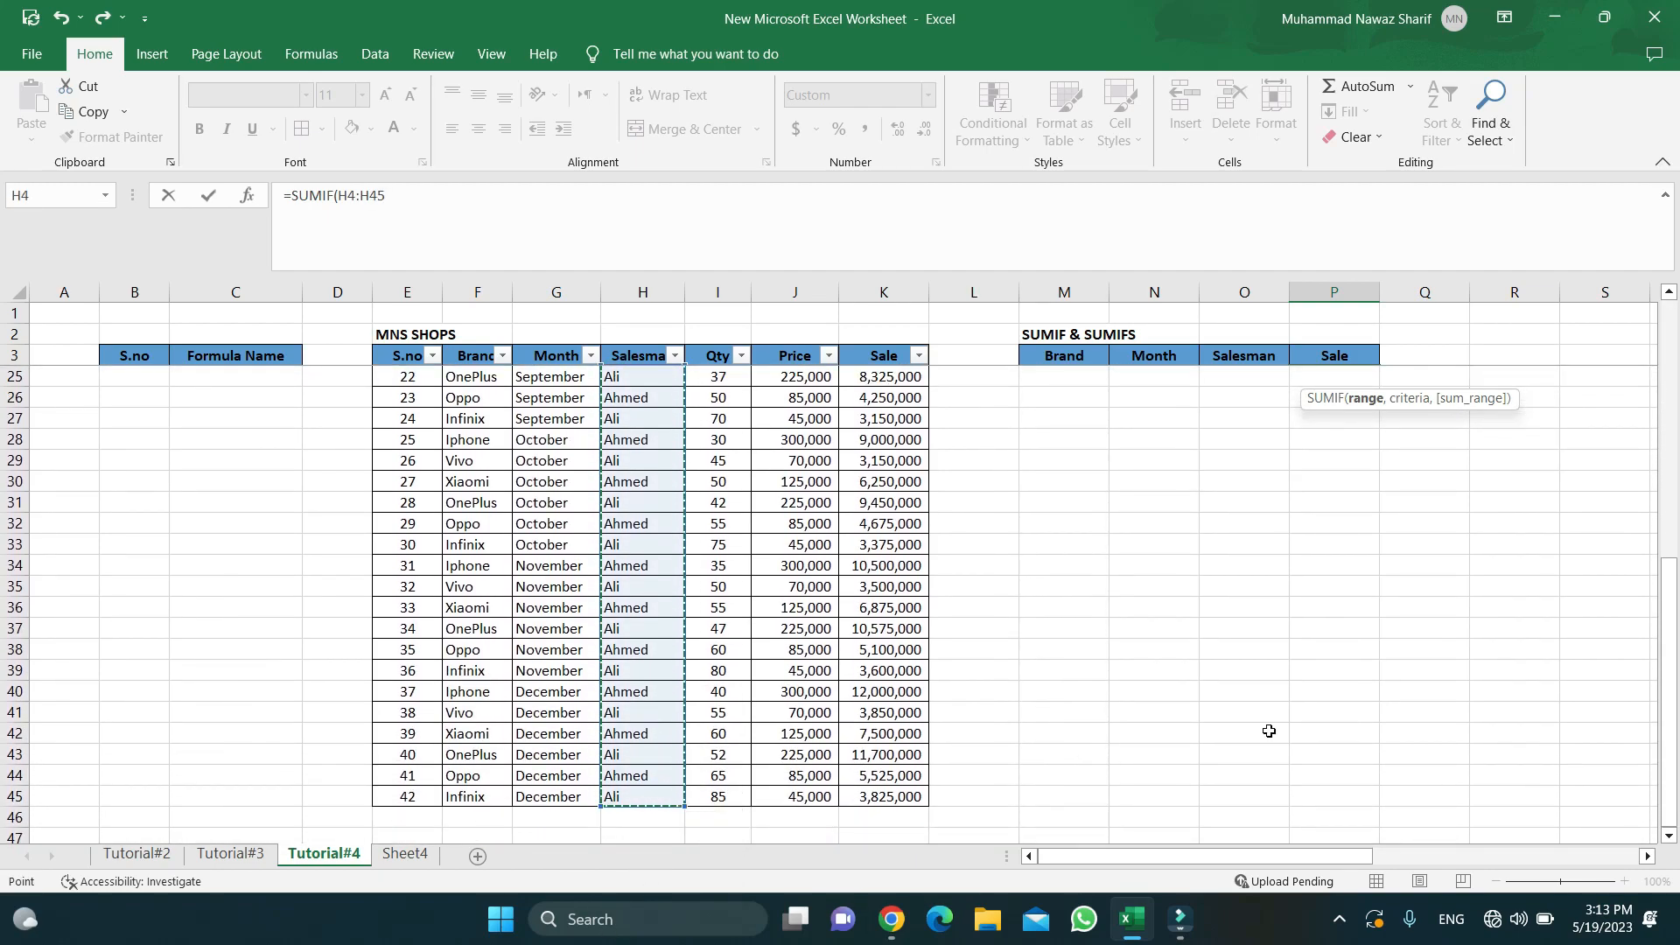
pyautogui.write(',')
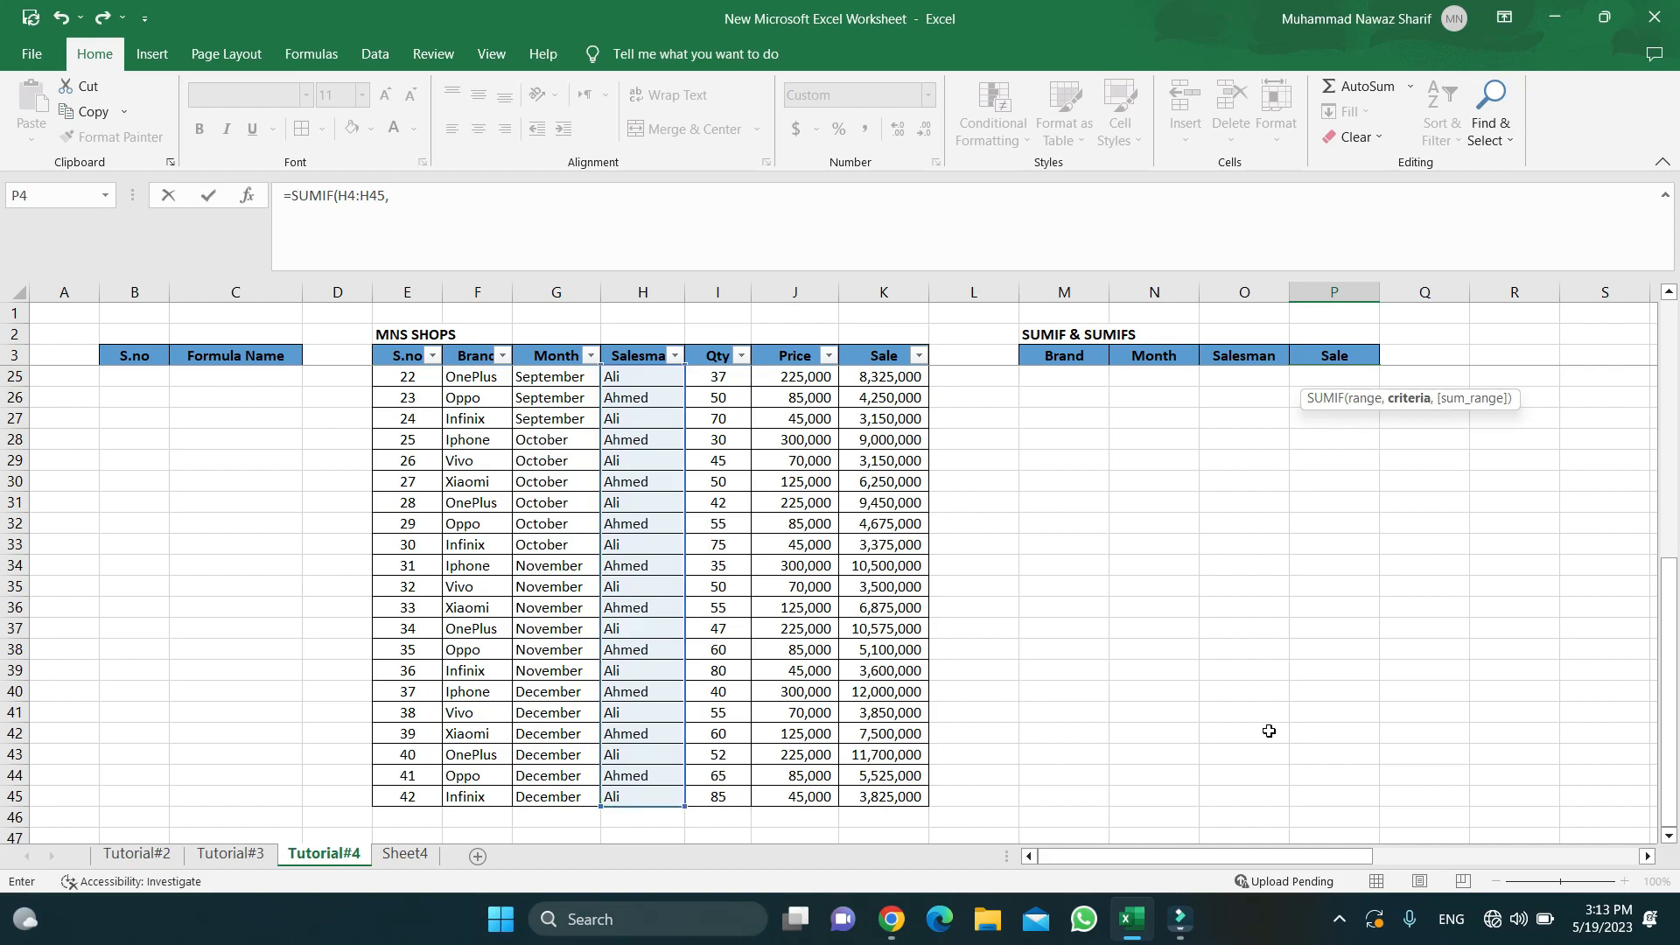
pyautogui.scroll(8, 1271, 731)
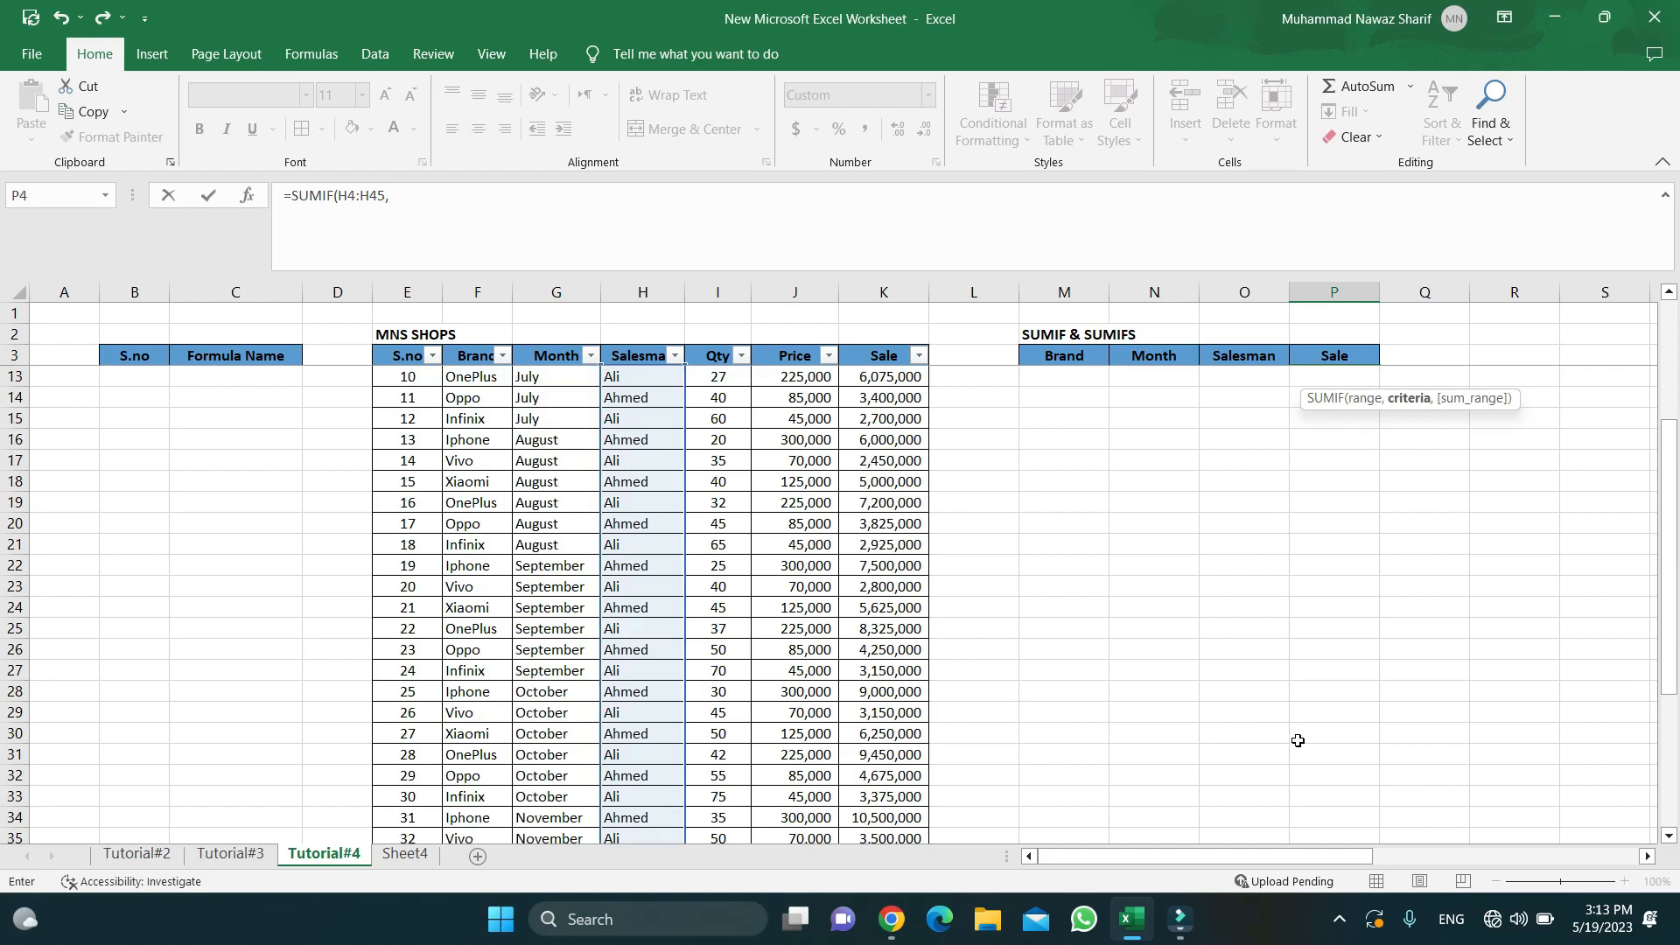
pyautogui.click(1239, 380)
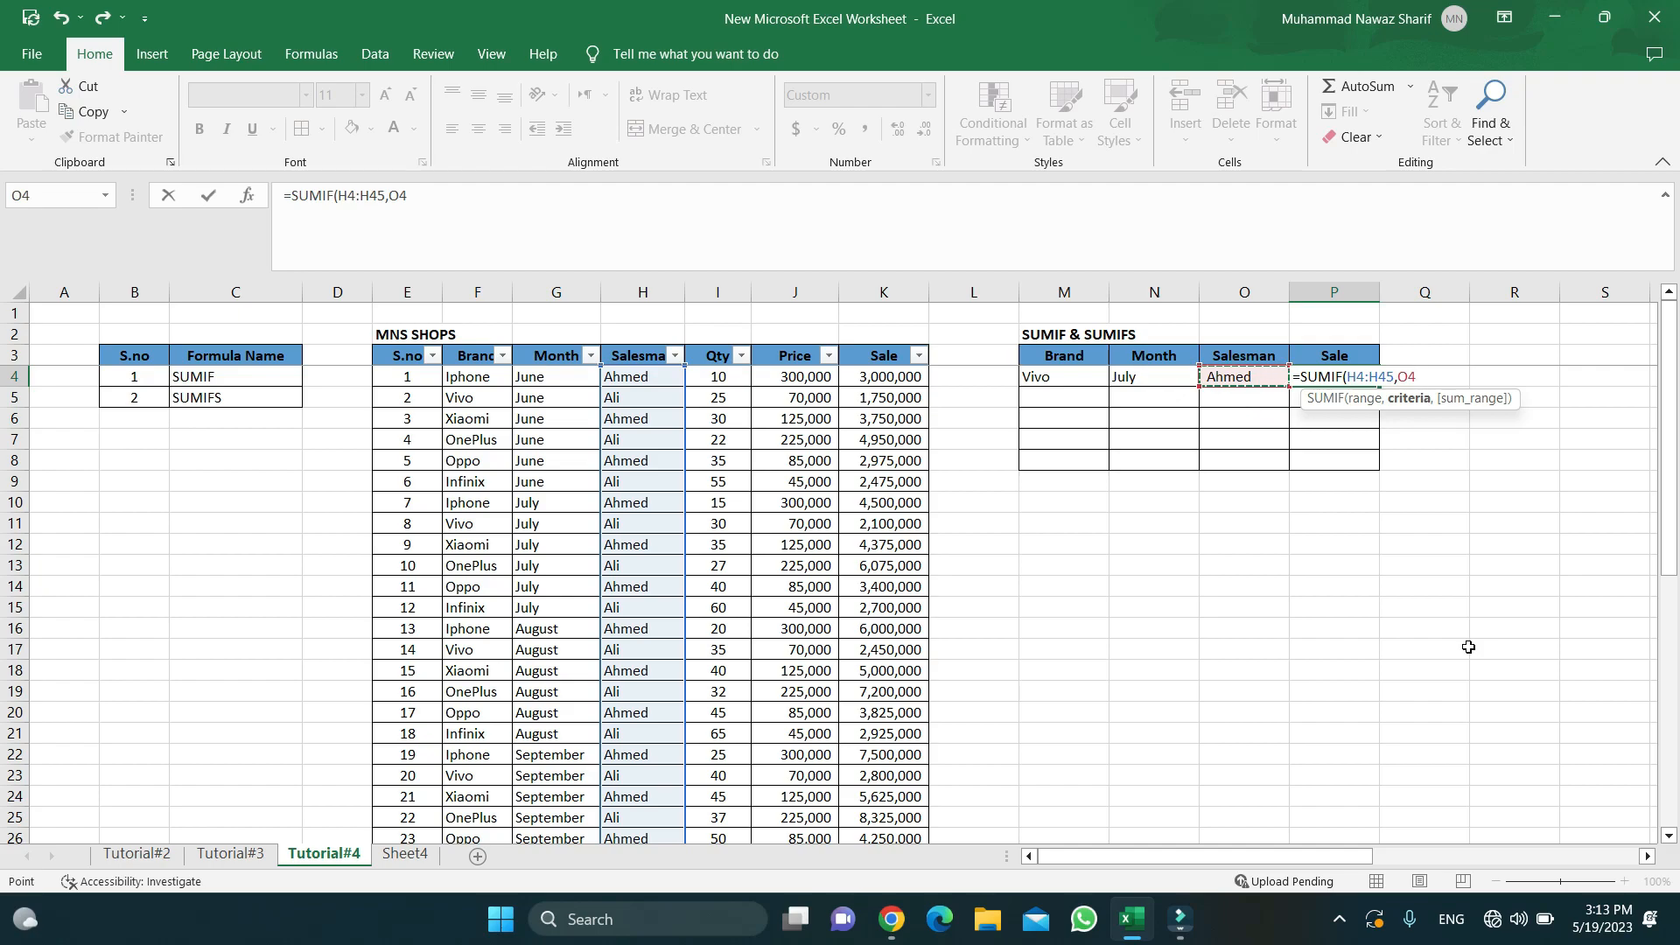
pyautogui.write(',')
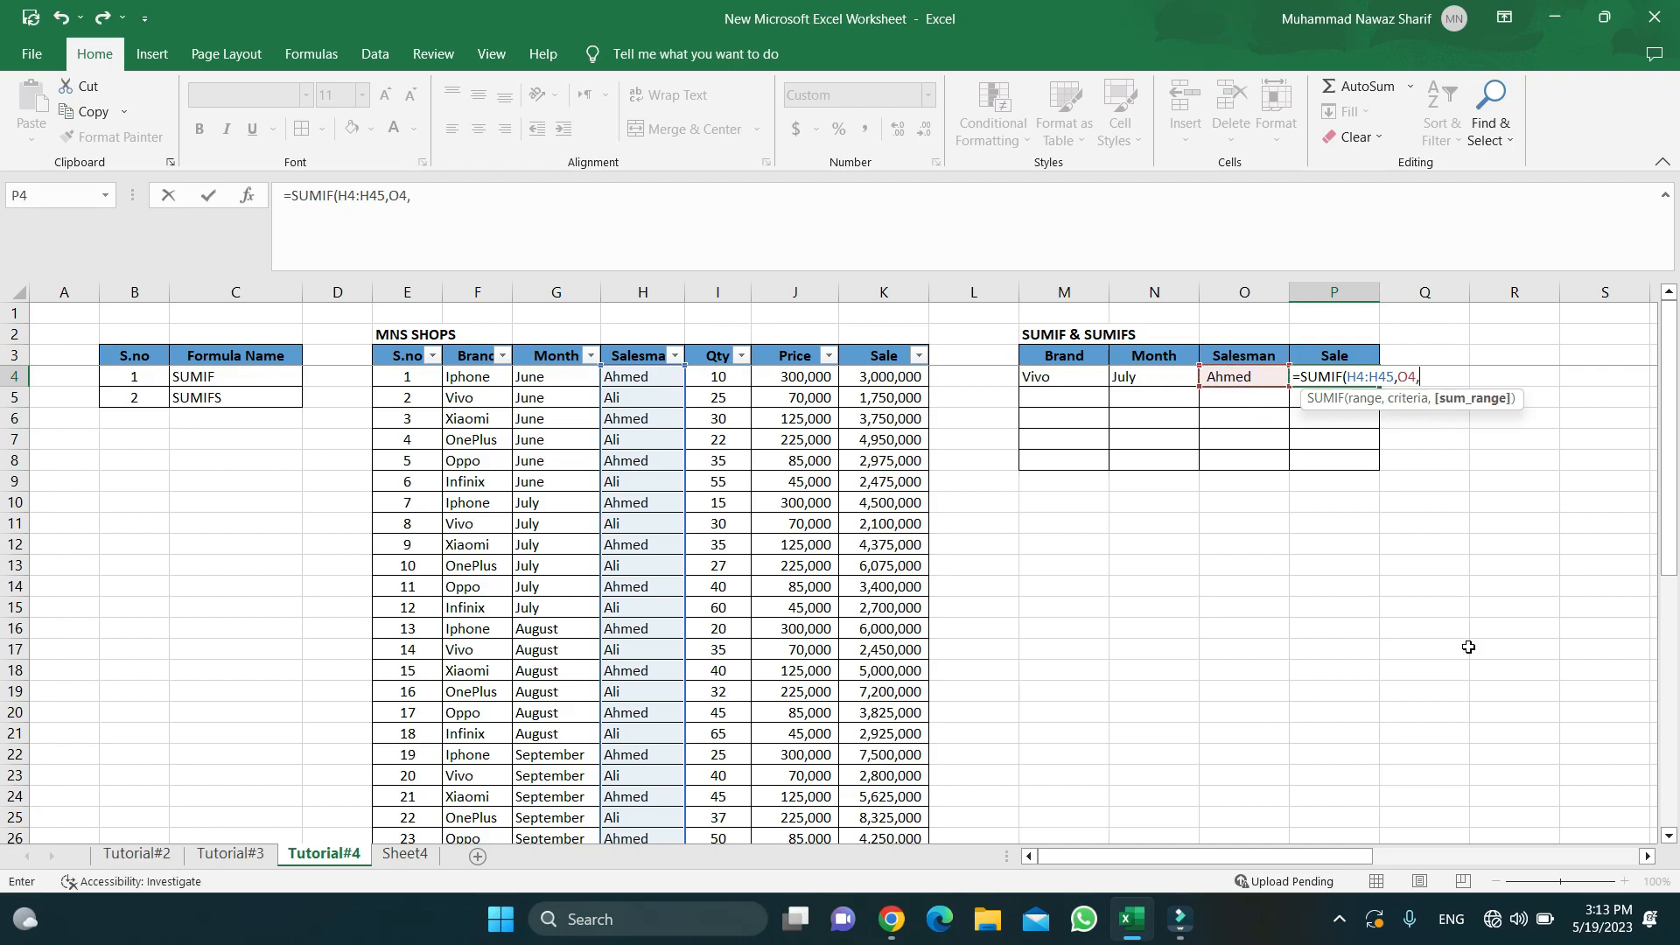
pyautogui.click(873, 378)
pyautogui.hotkey('ctrl', 'shift', 'Down')
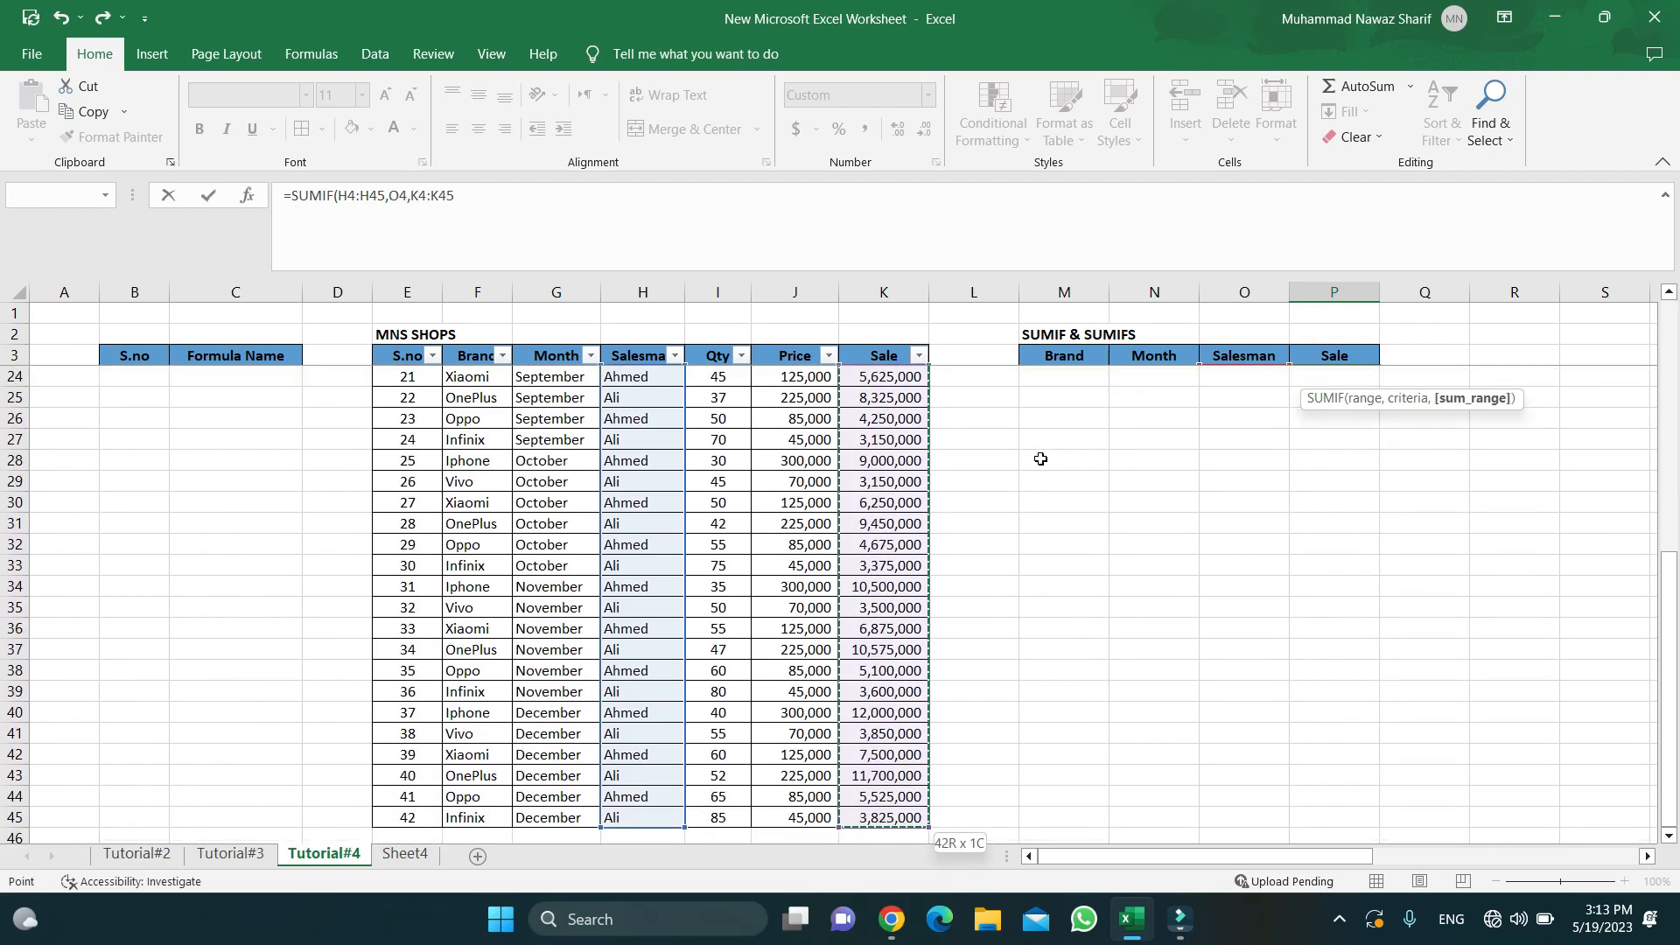
pyautogui.hotkey('ctrl', 'Return')
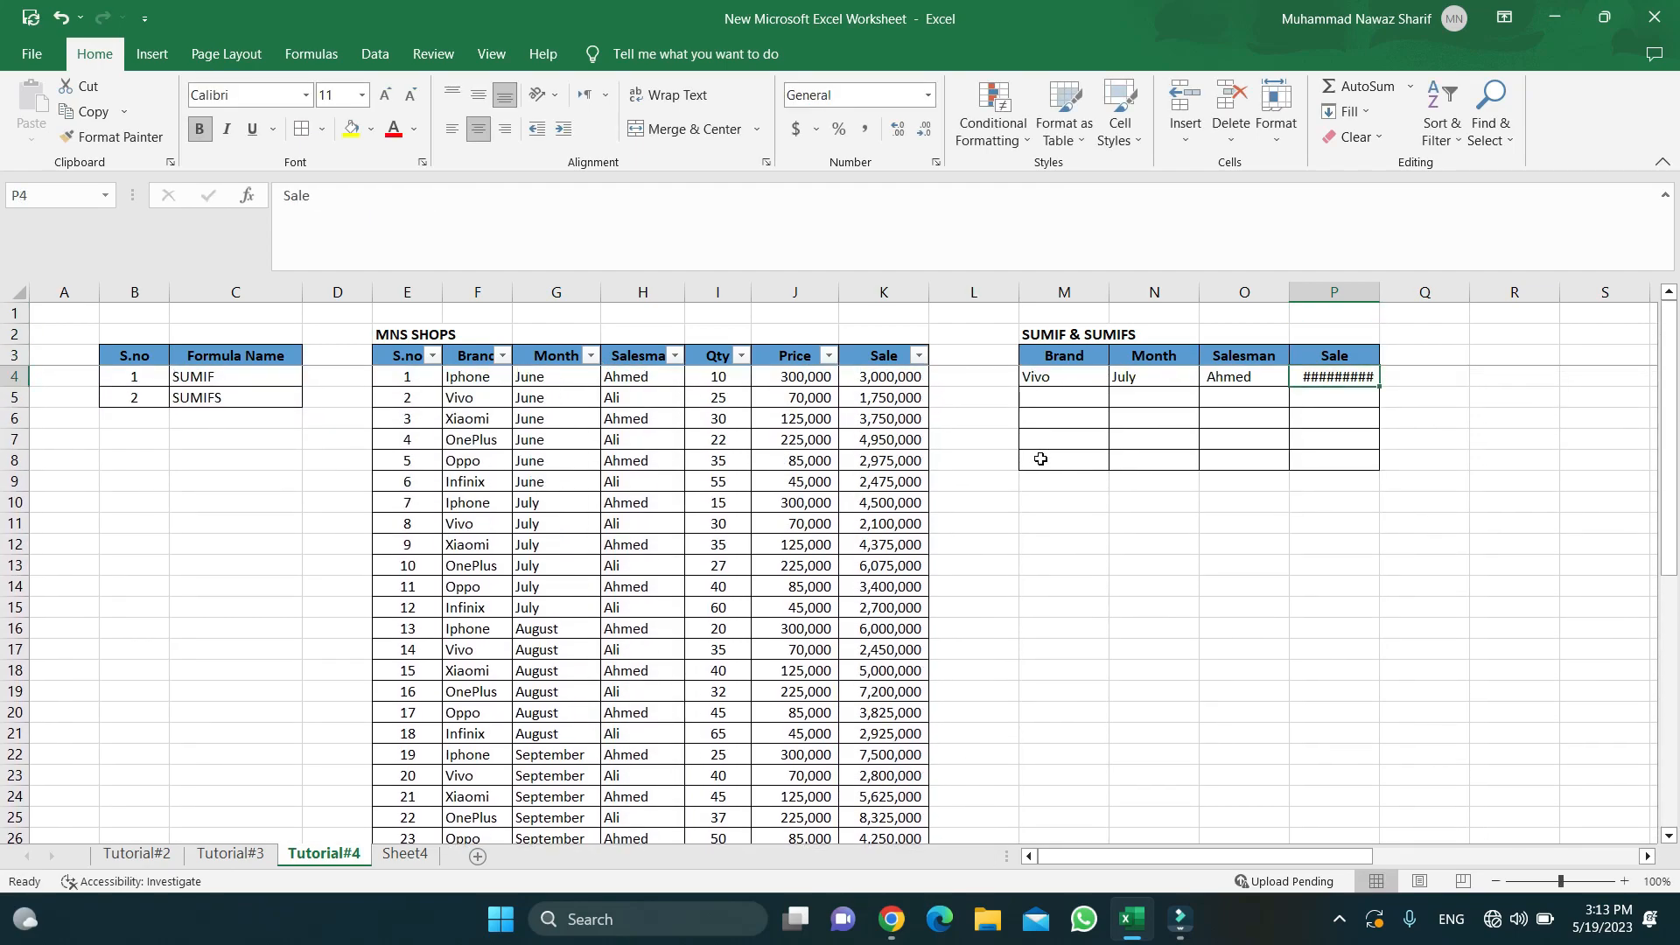
# - AutoFit column P's width so the 121,625,000 total displays fully
pyautogui.hotkey('alt', 'h')
pyautogui.press('o')
pyautogui.press('i')
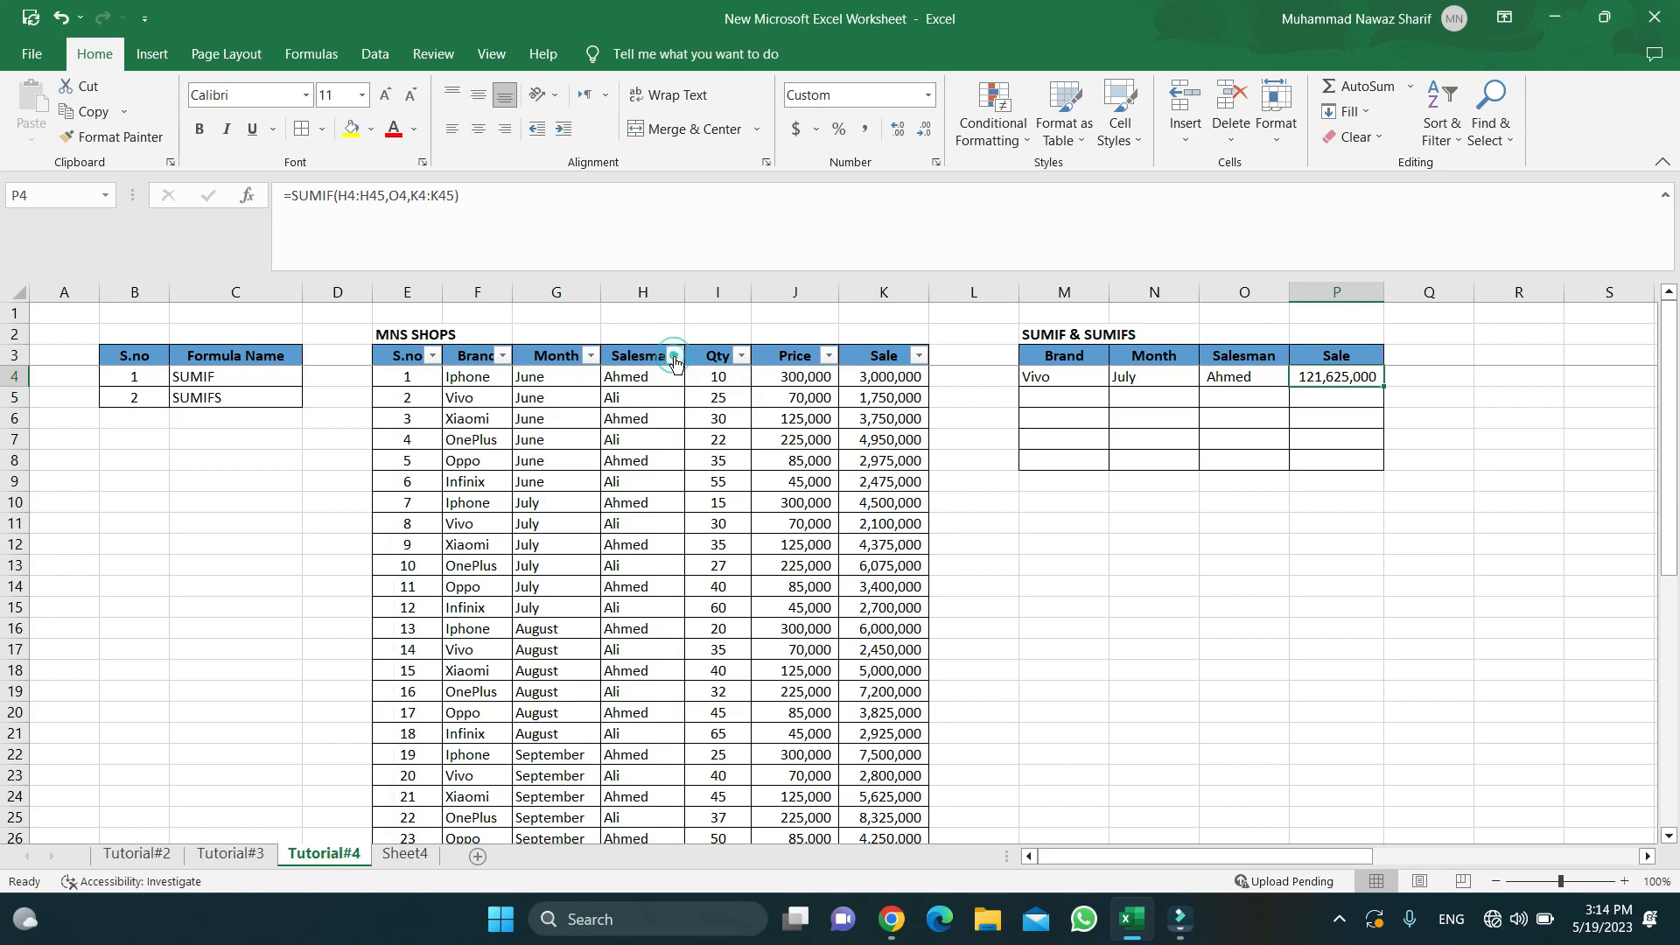
# - Filter the Salesman column to show only Ahmed's sales
pyautogui.click(632, 312)
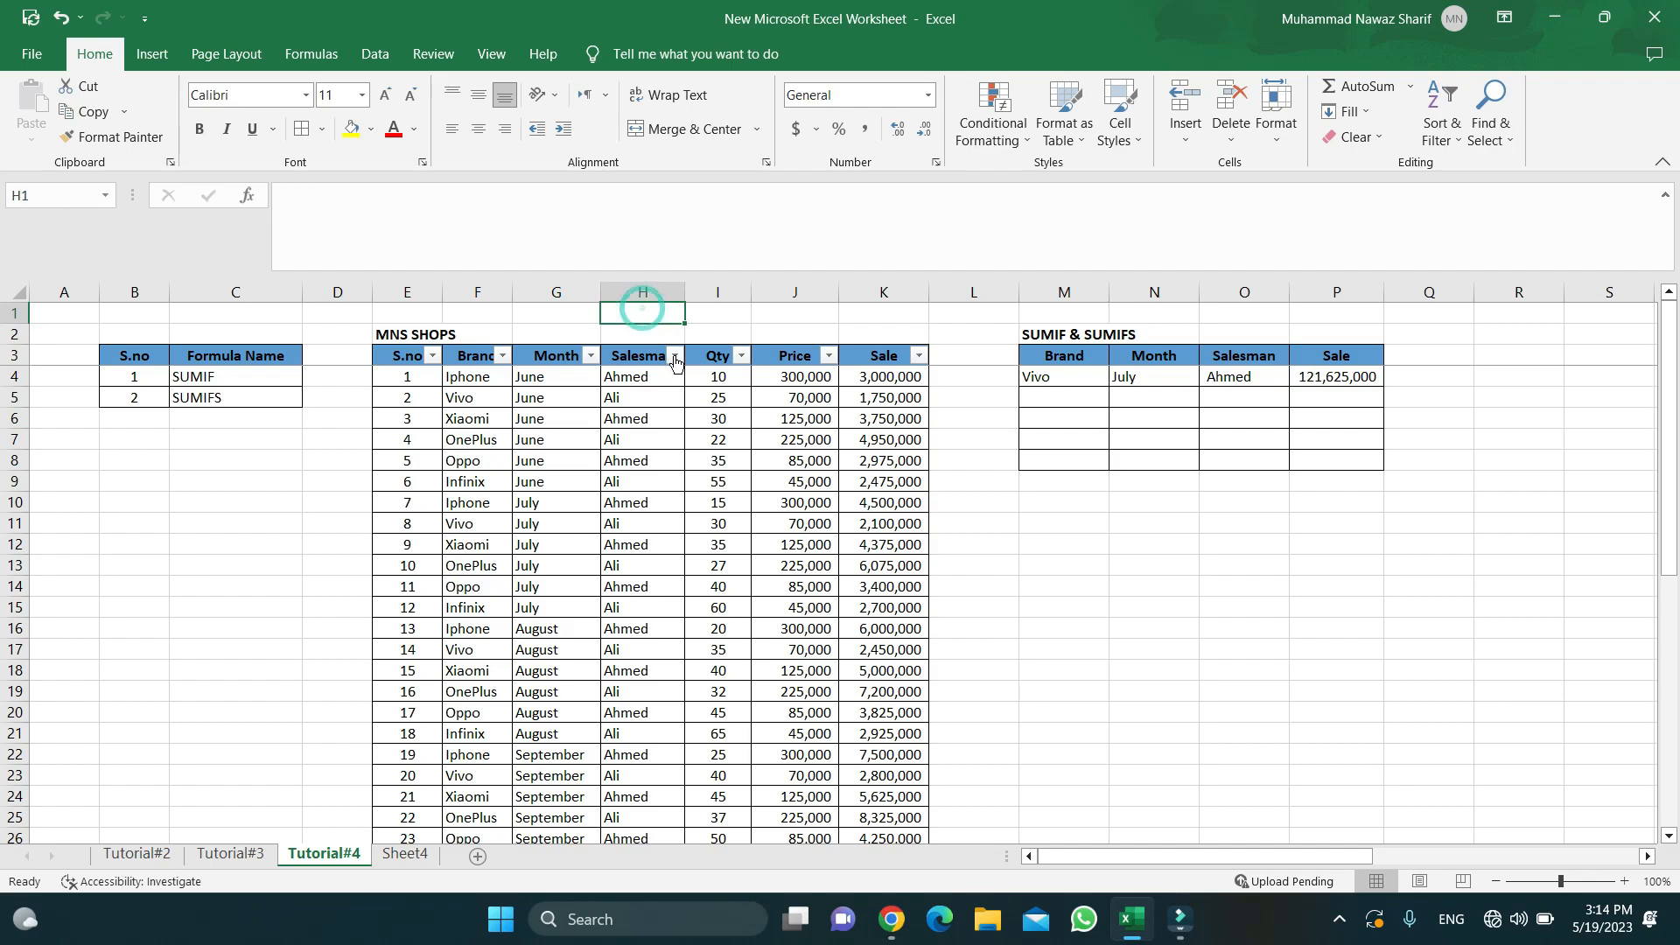
pyautogui.click(675, 356)
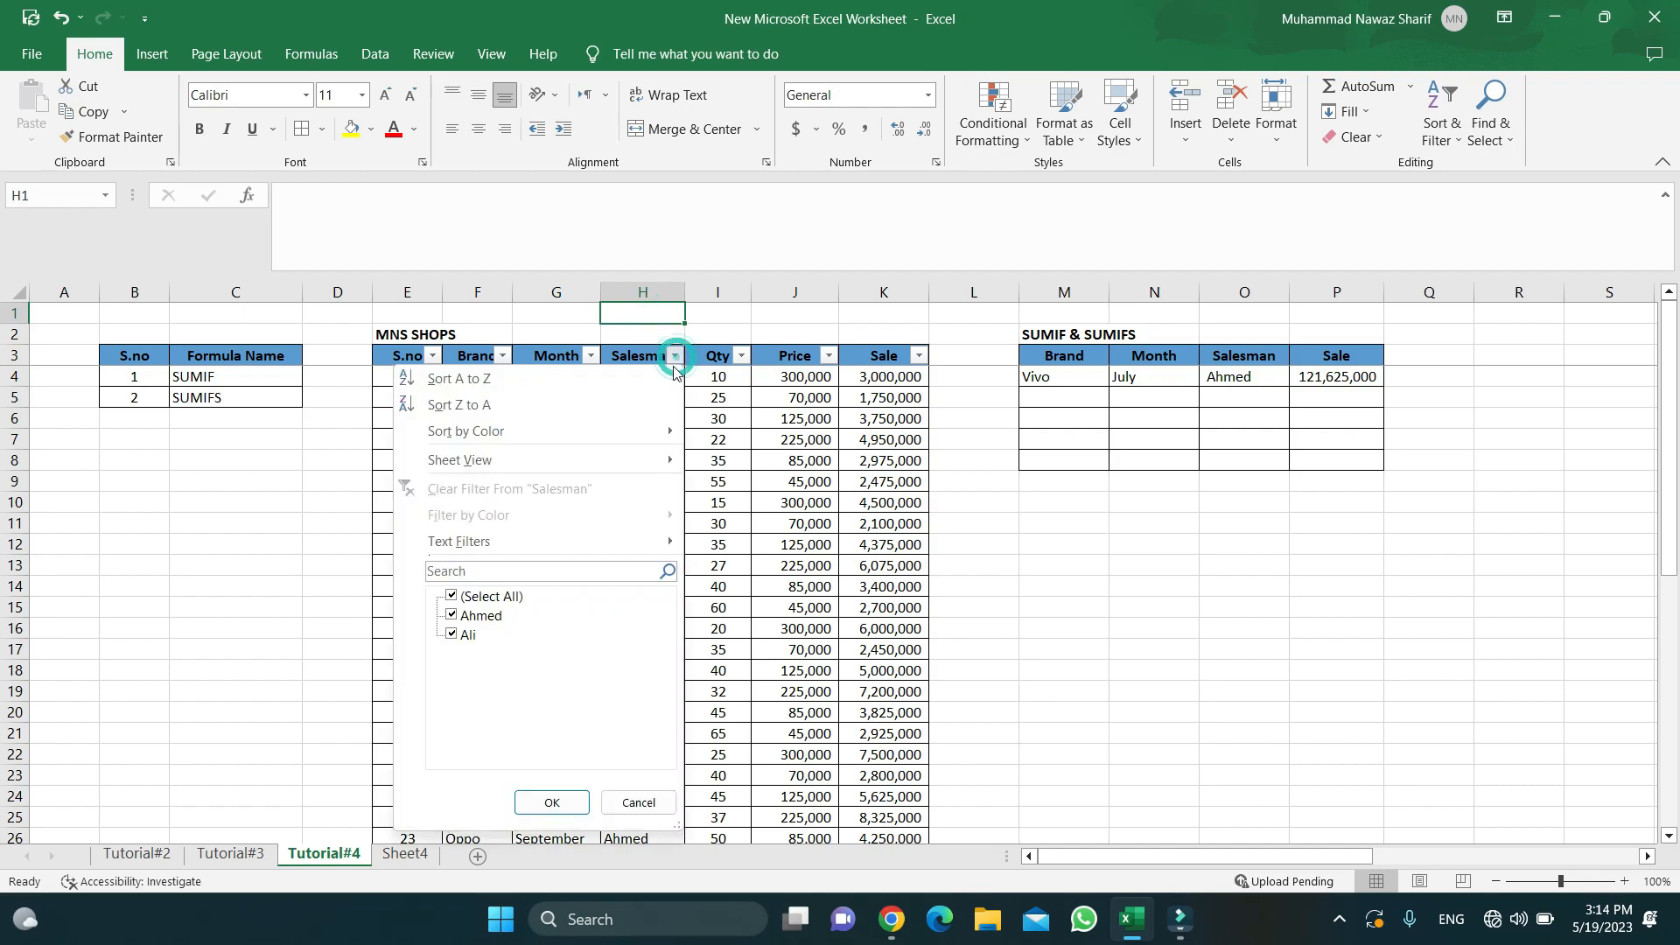
pyautogui.click(456, 598)
pyautogui.click(452, 616)
pyautogui.click(552, 802)
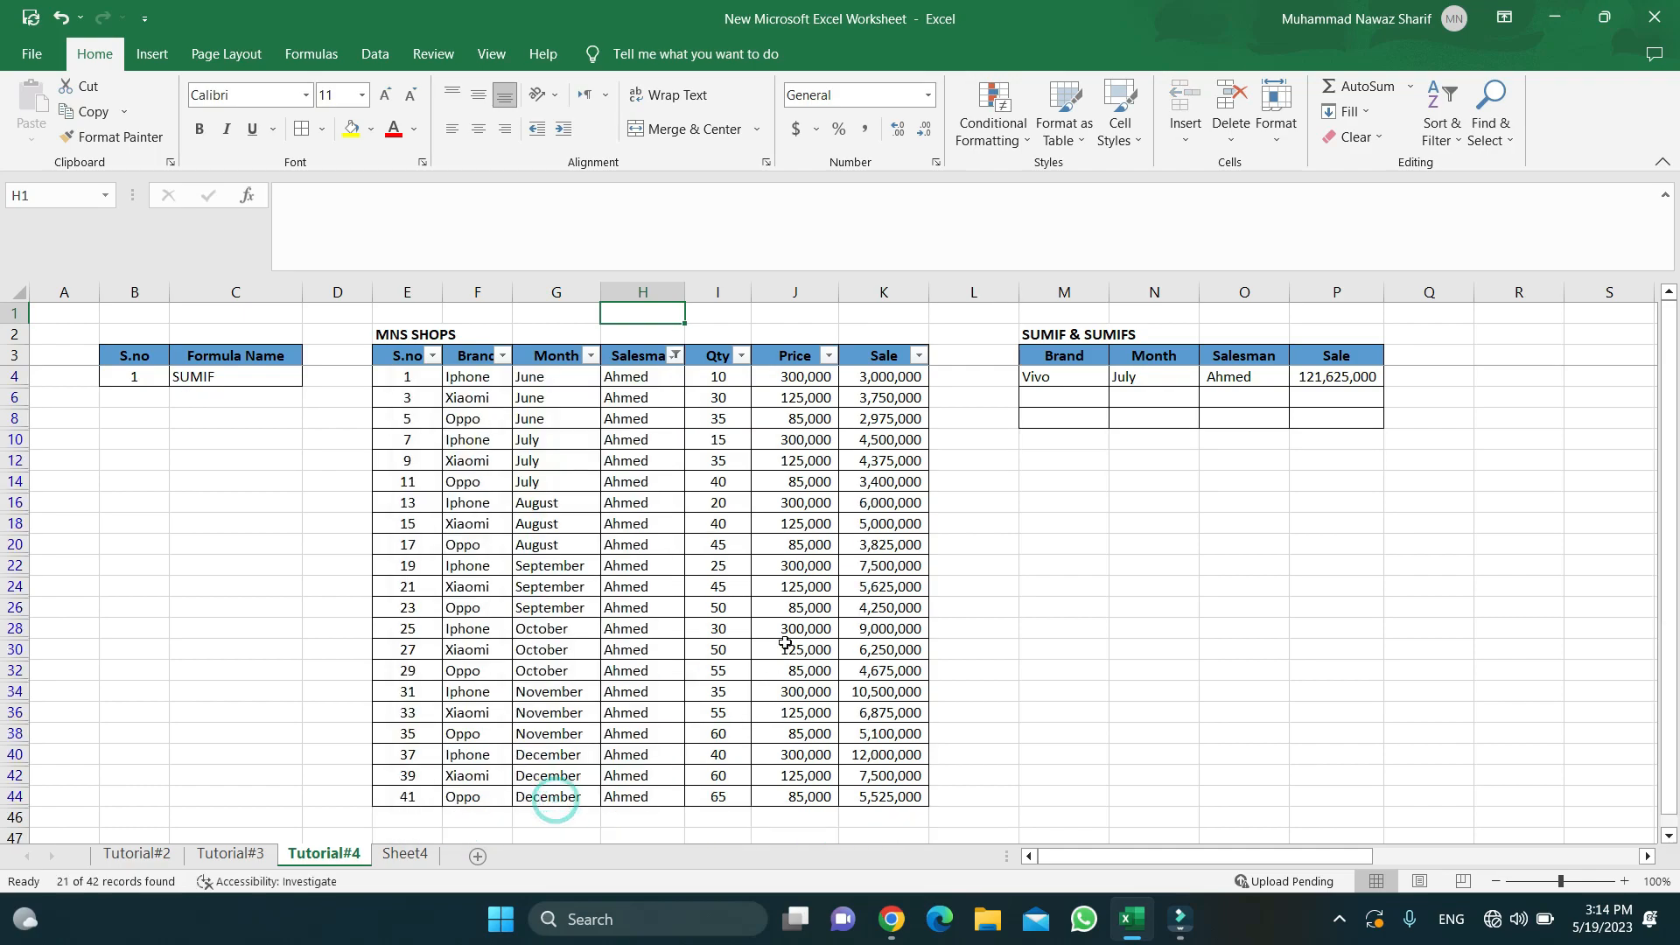
# - Select the visible Sale values to confirm their total of 121,625,000
pyautogui.press('Right')
pyautogui.press('Right')
pyautogui.press('Right')
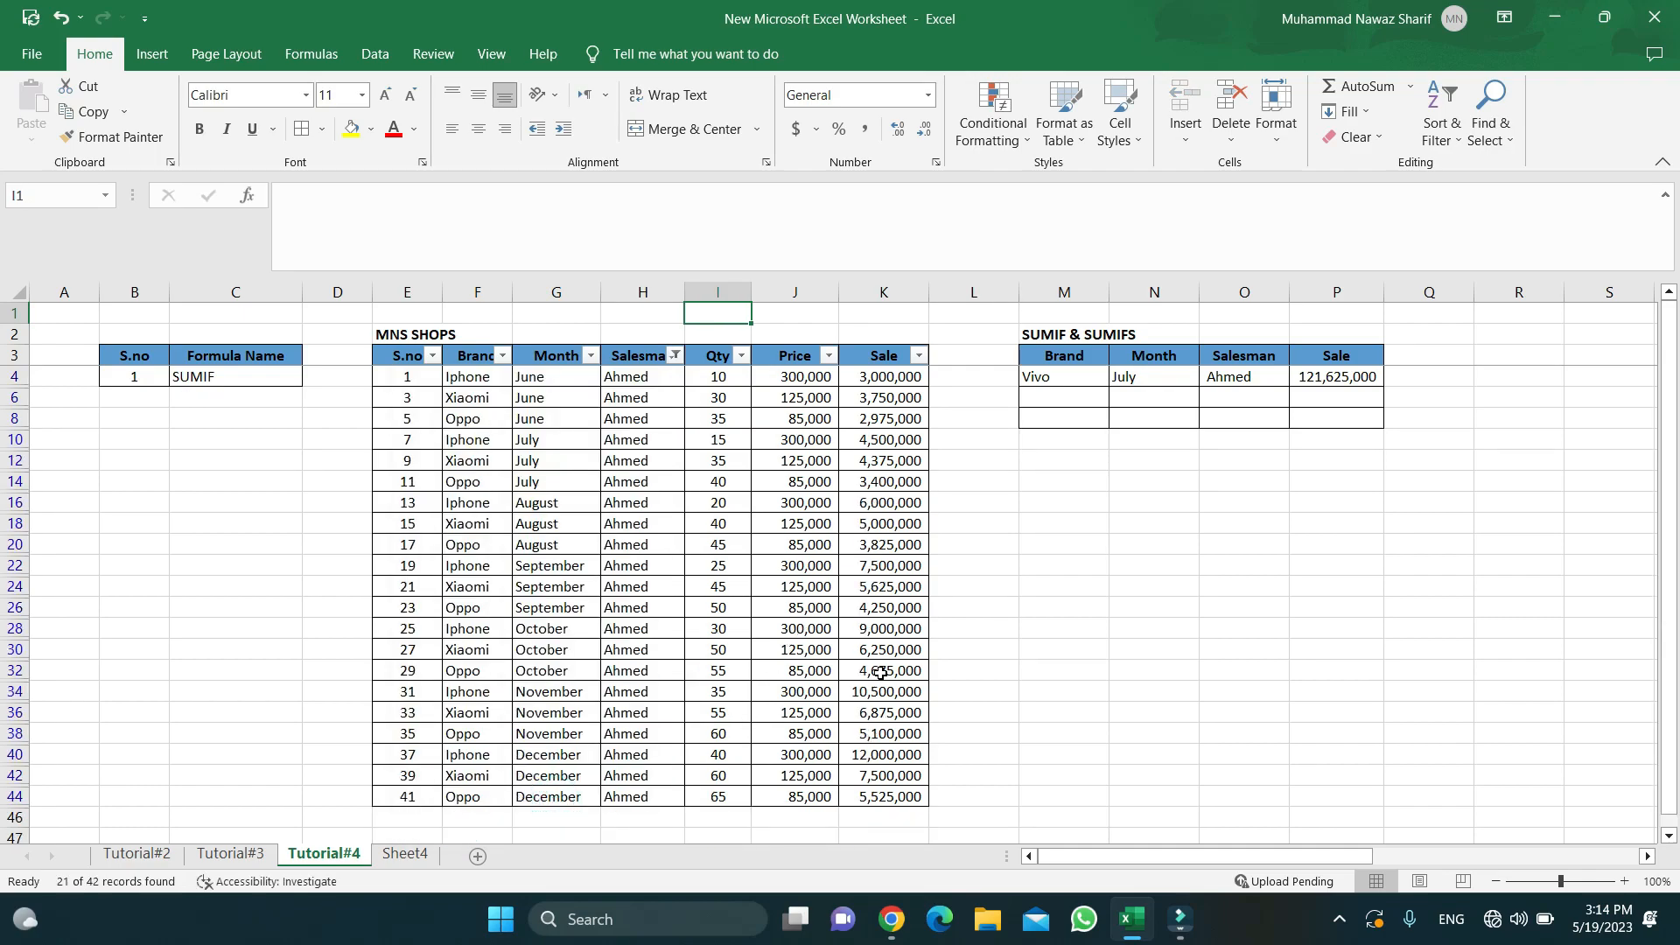
pyautogui.press('Down')
pyautogui.press('Down')
pyautogui.press('Down')
pyautogui.hotkey('ctrl', 'shift', 'Down')
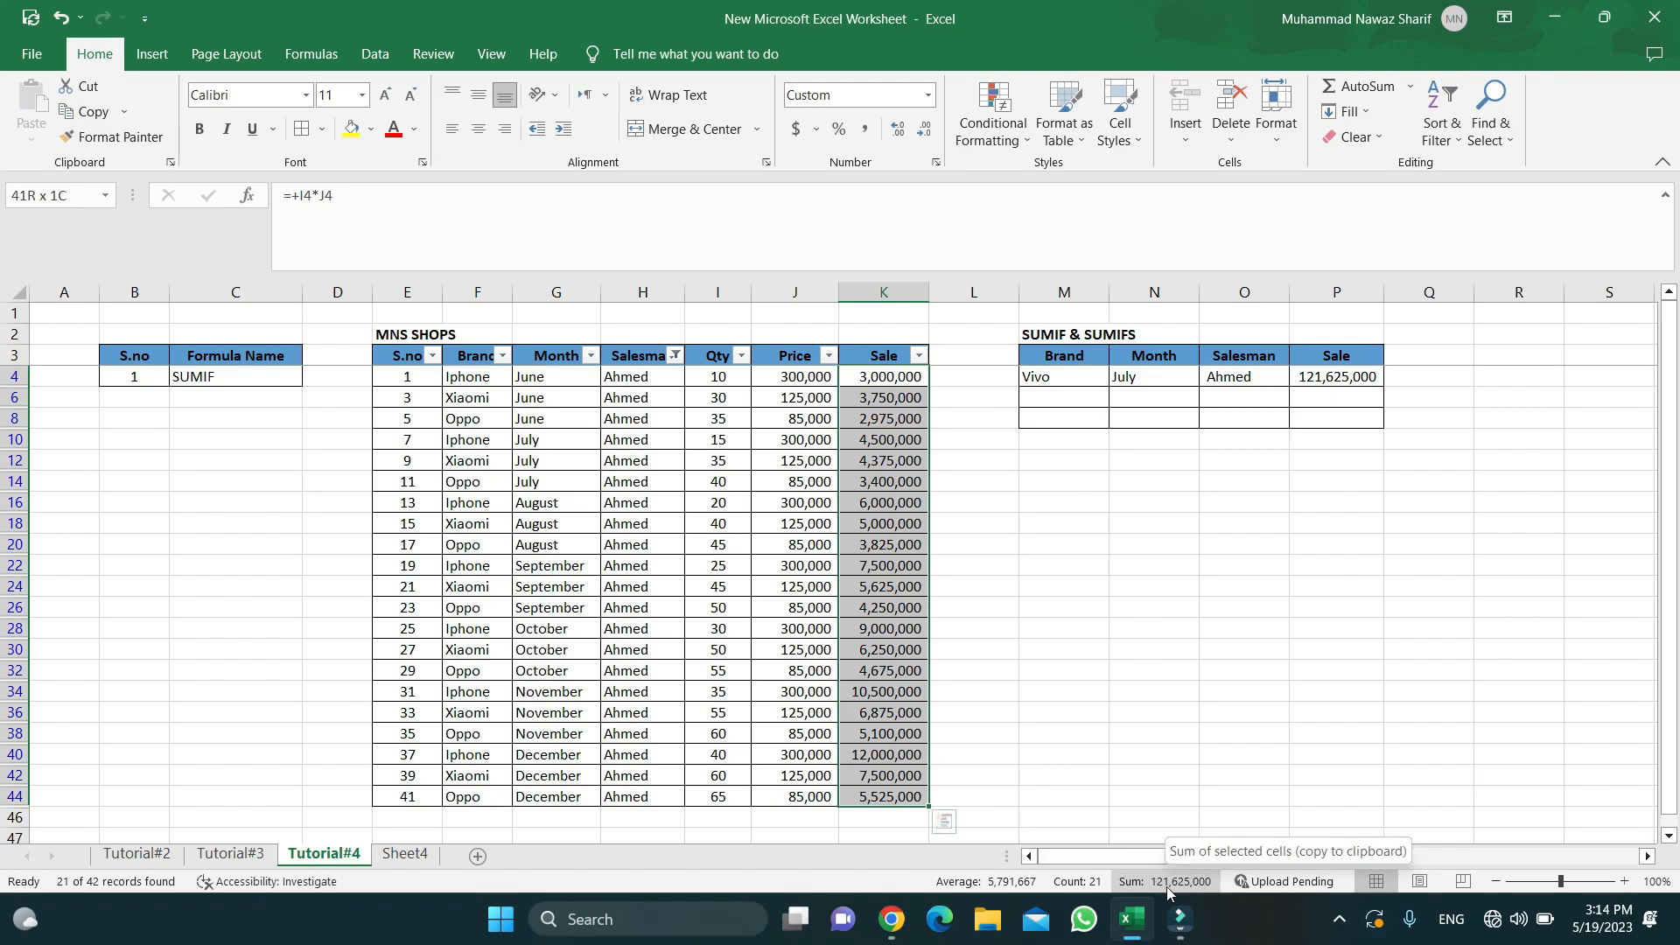
pyautogui.click(1347, 383)
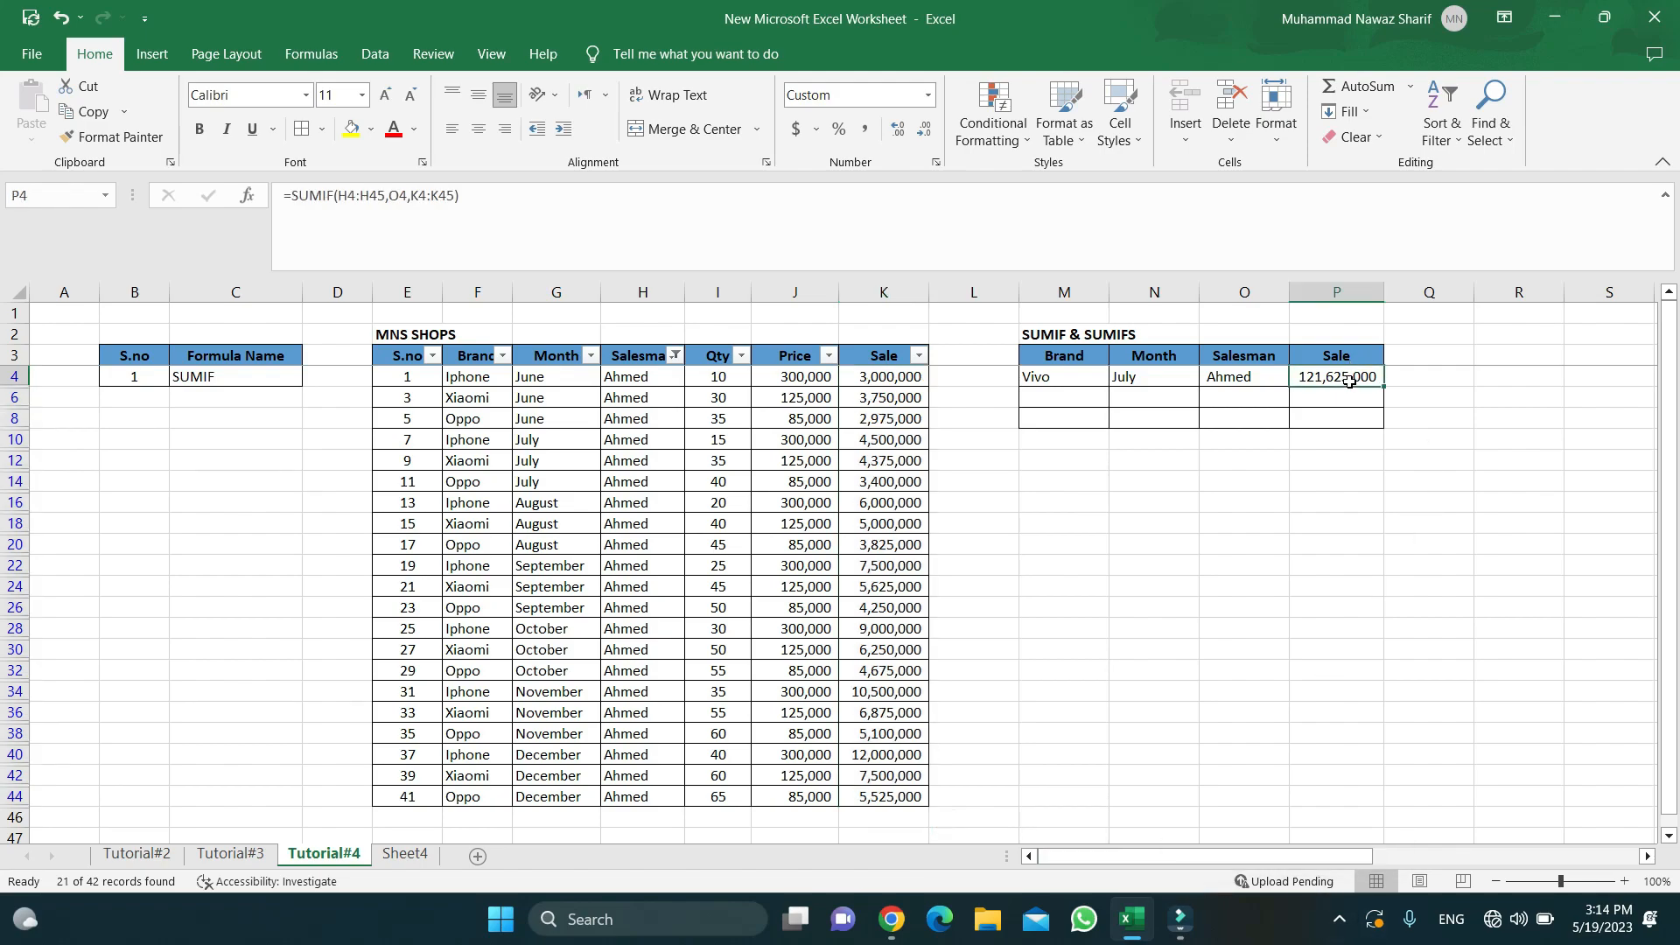
# - Clear the Salesman filter so all 42 rows show again
pyautogui.click(676, 357)
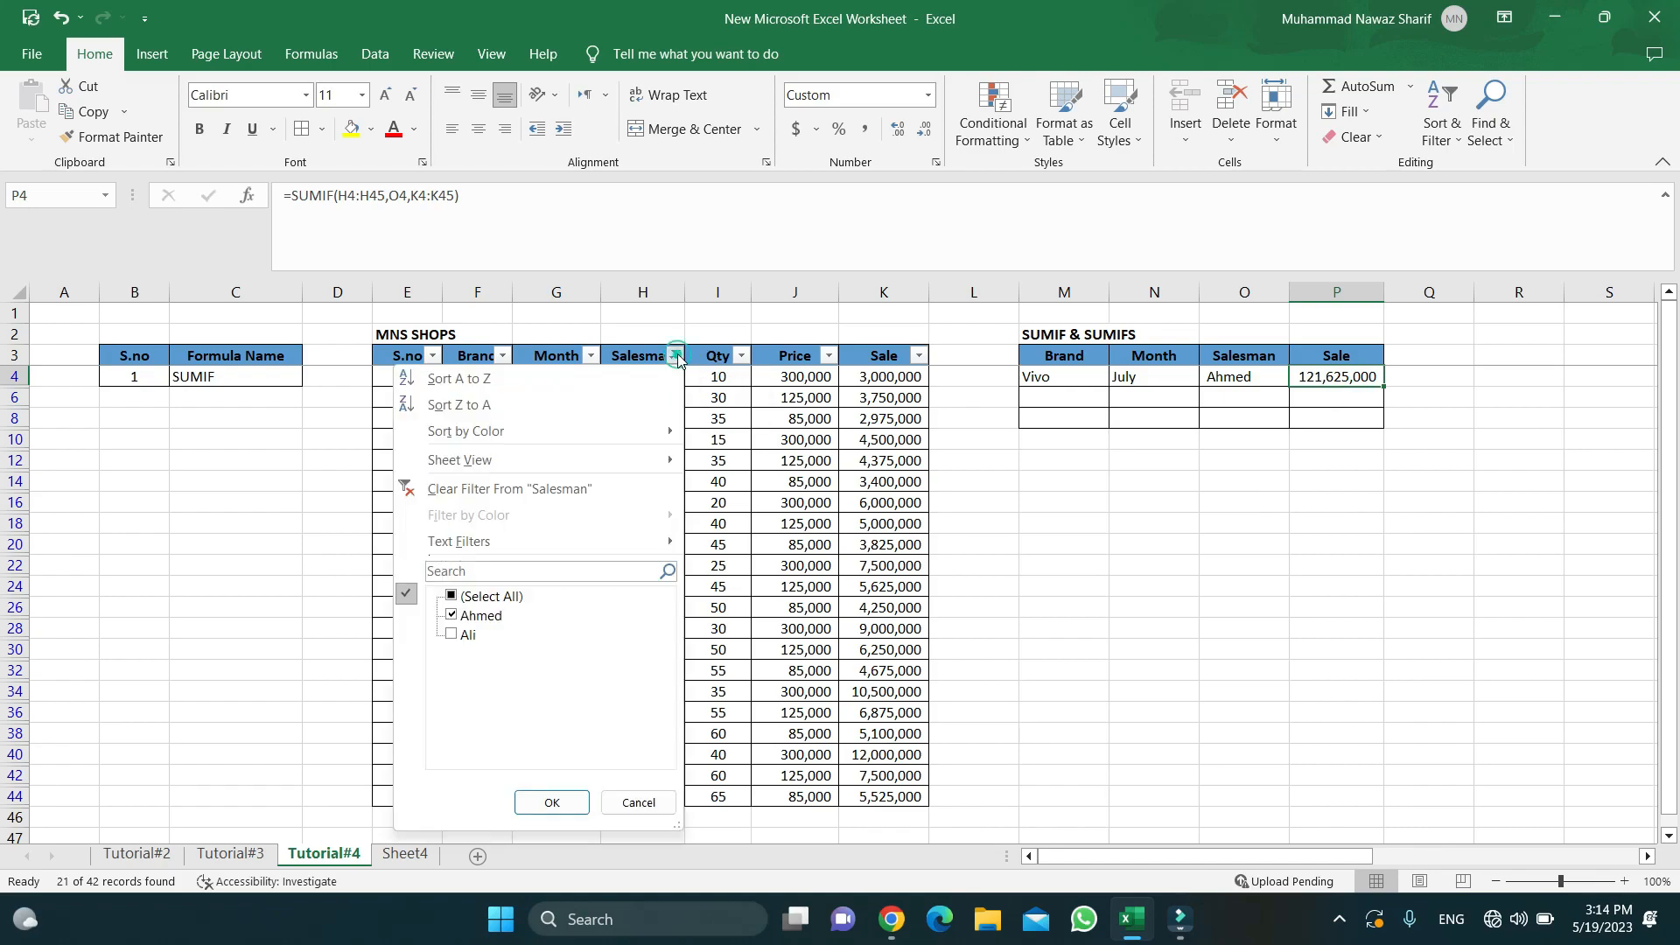
pyautogui.click(544, 486)
pyautogui.click(1079, 396)
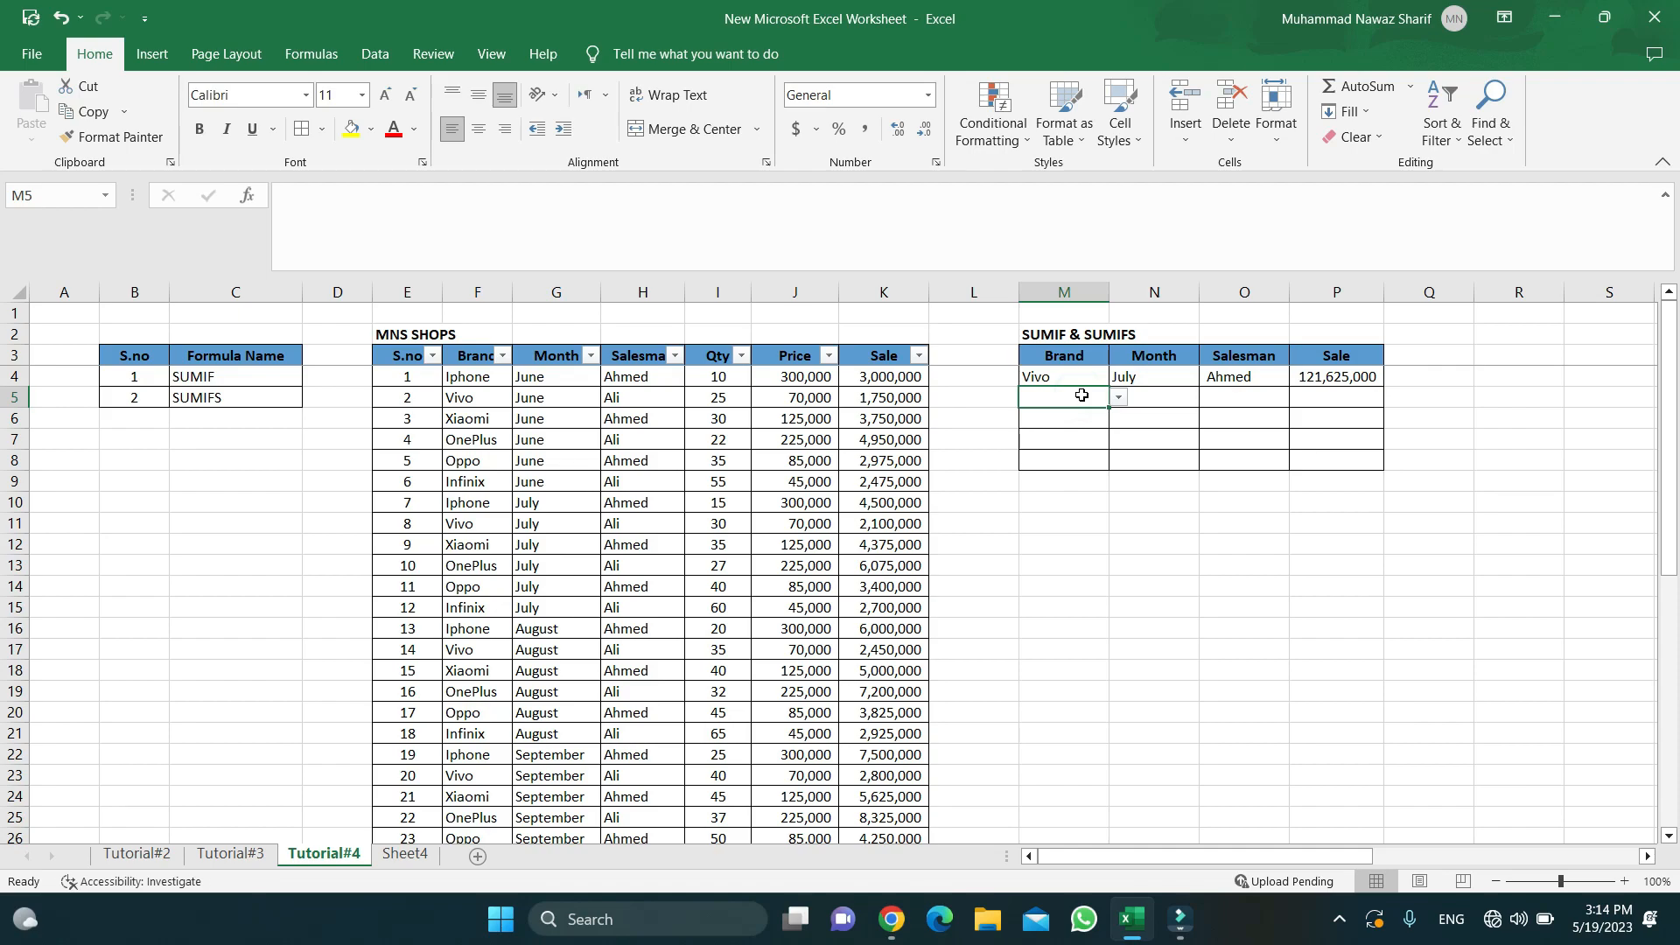
# - Delete the SUMIF result from the summary Sale cell P4
pyautogui.click(1159, 408)
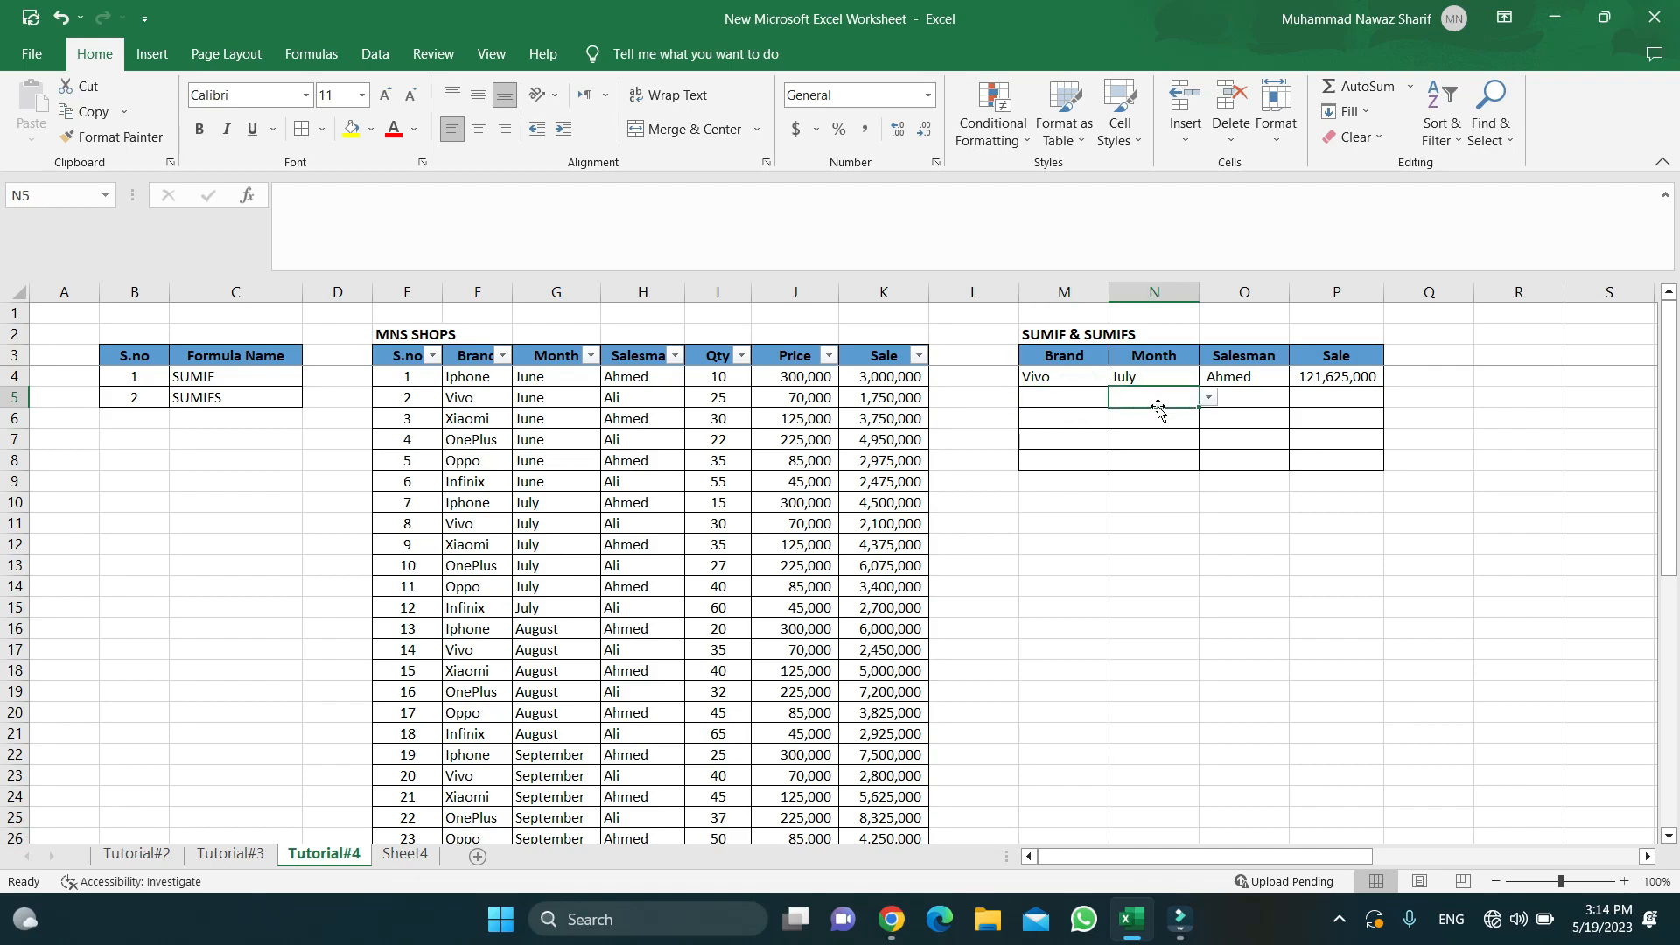
pyautogui.doubleClick(1310, 399)
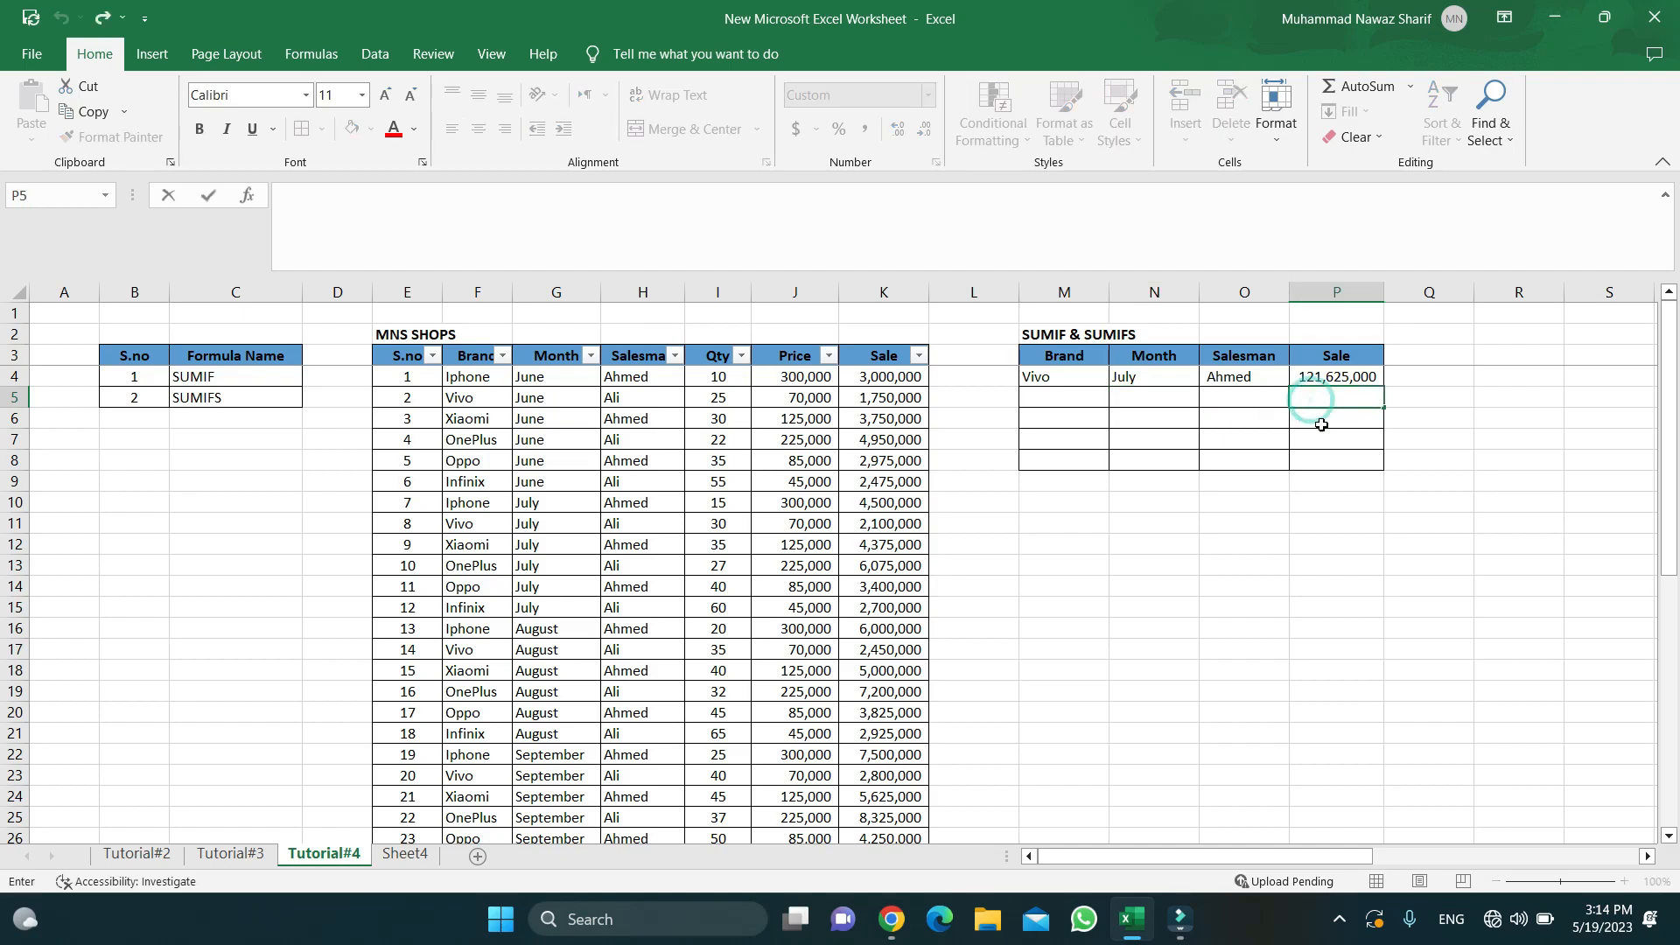
pyautogui.press('Escape')
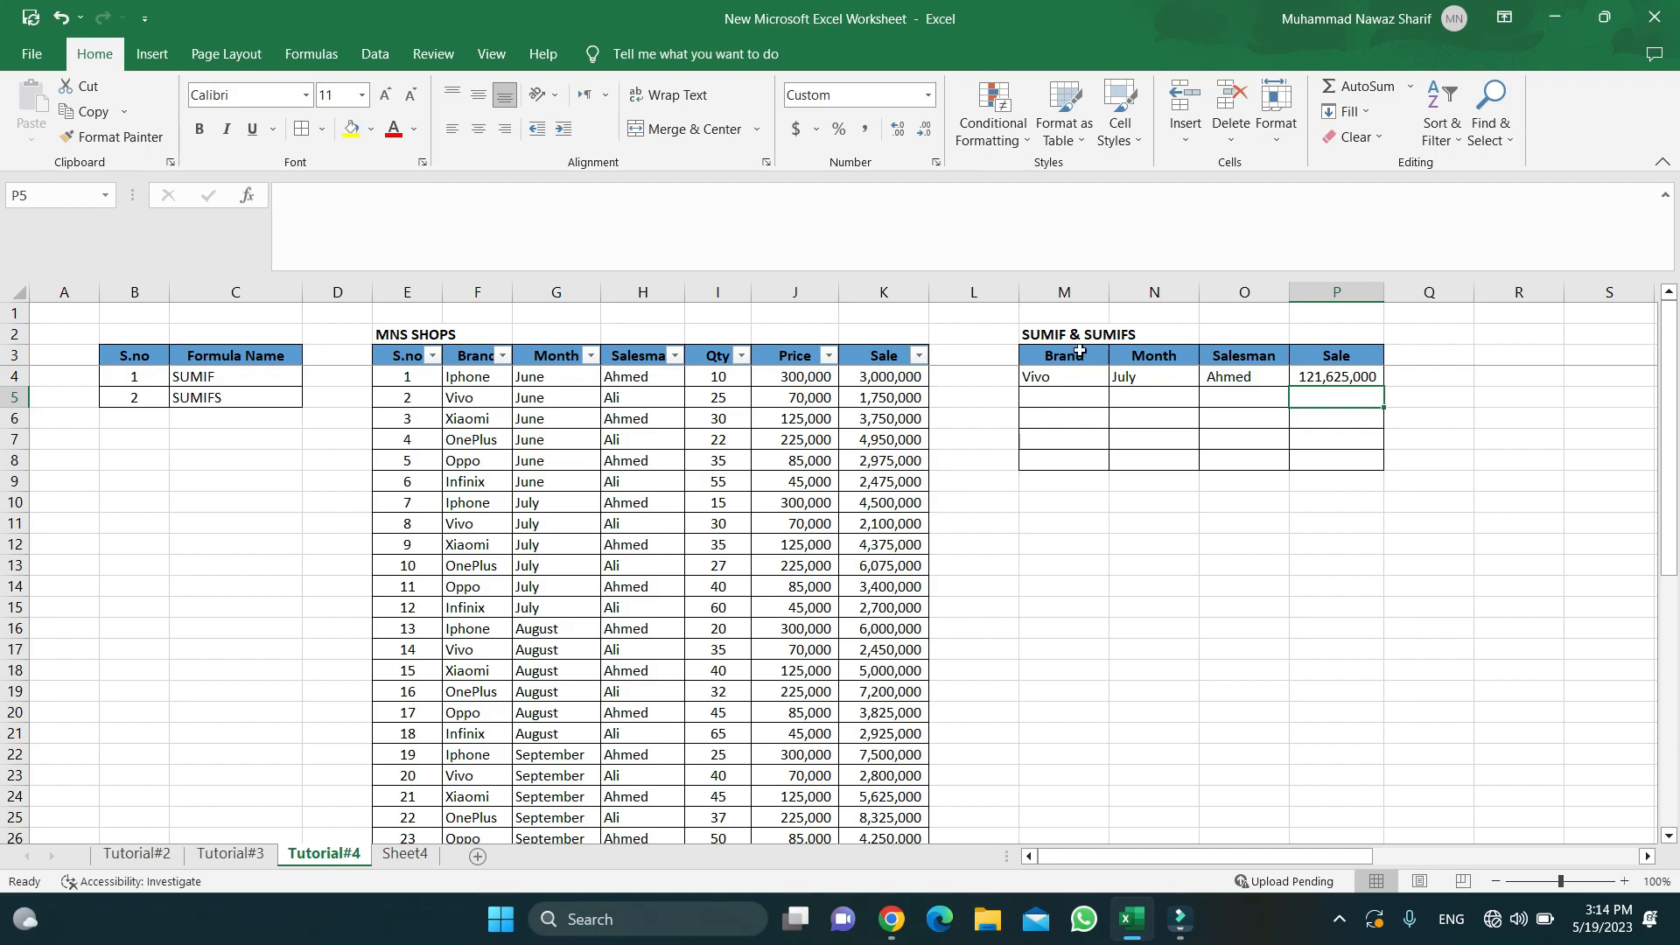
pyautogui.press('Up')
pyautogui.press('Up')
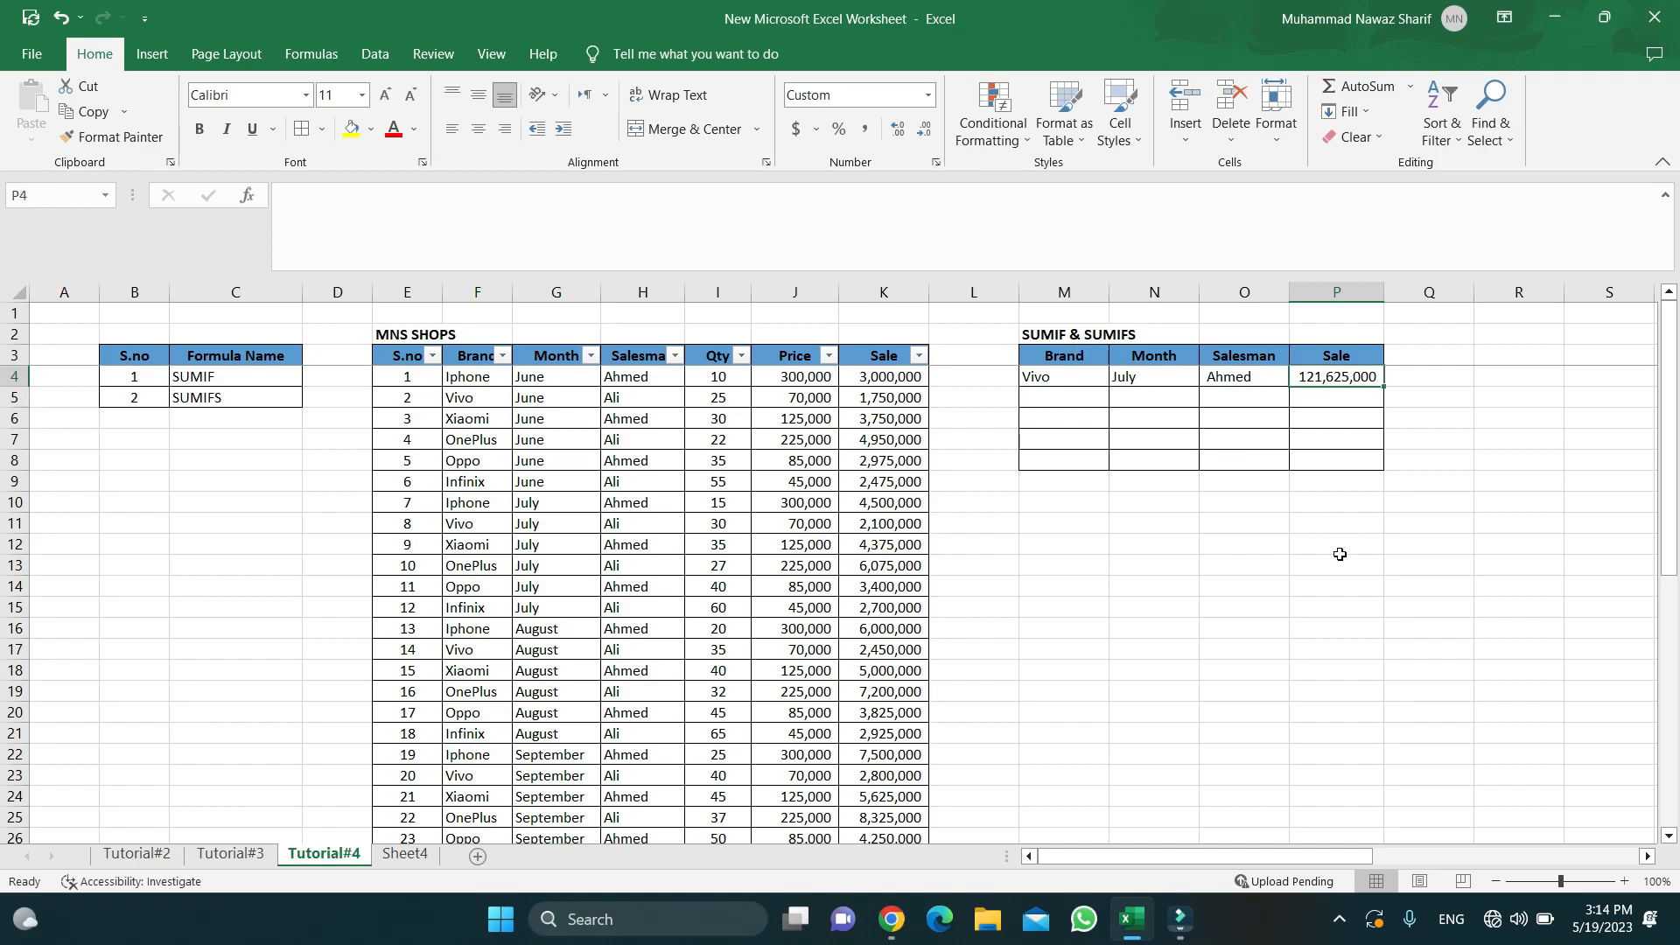
pyautogui.press('Down')
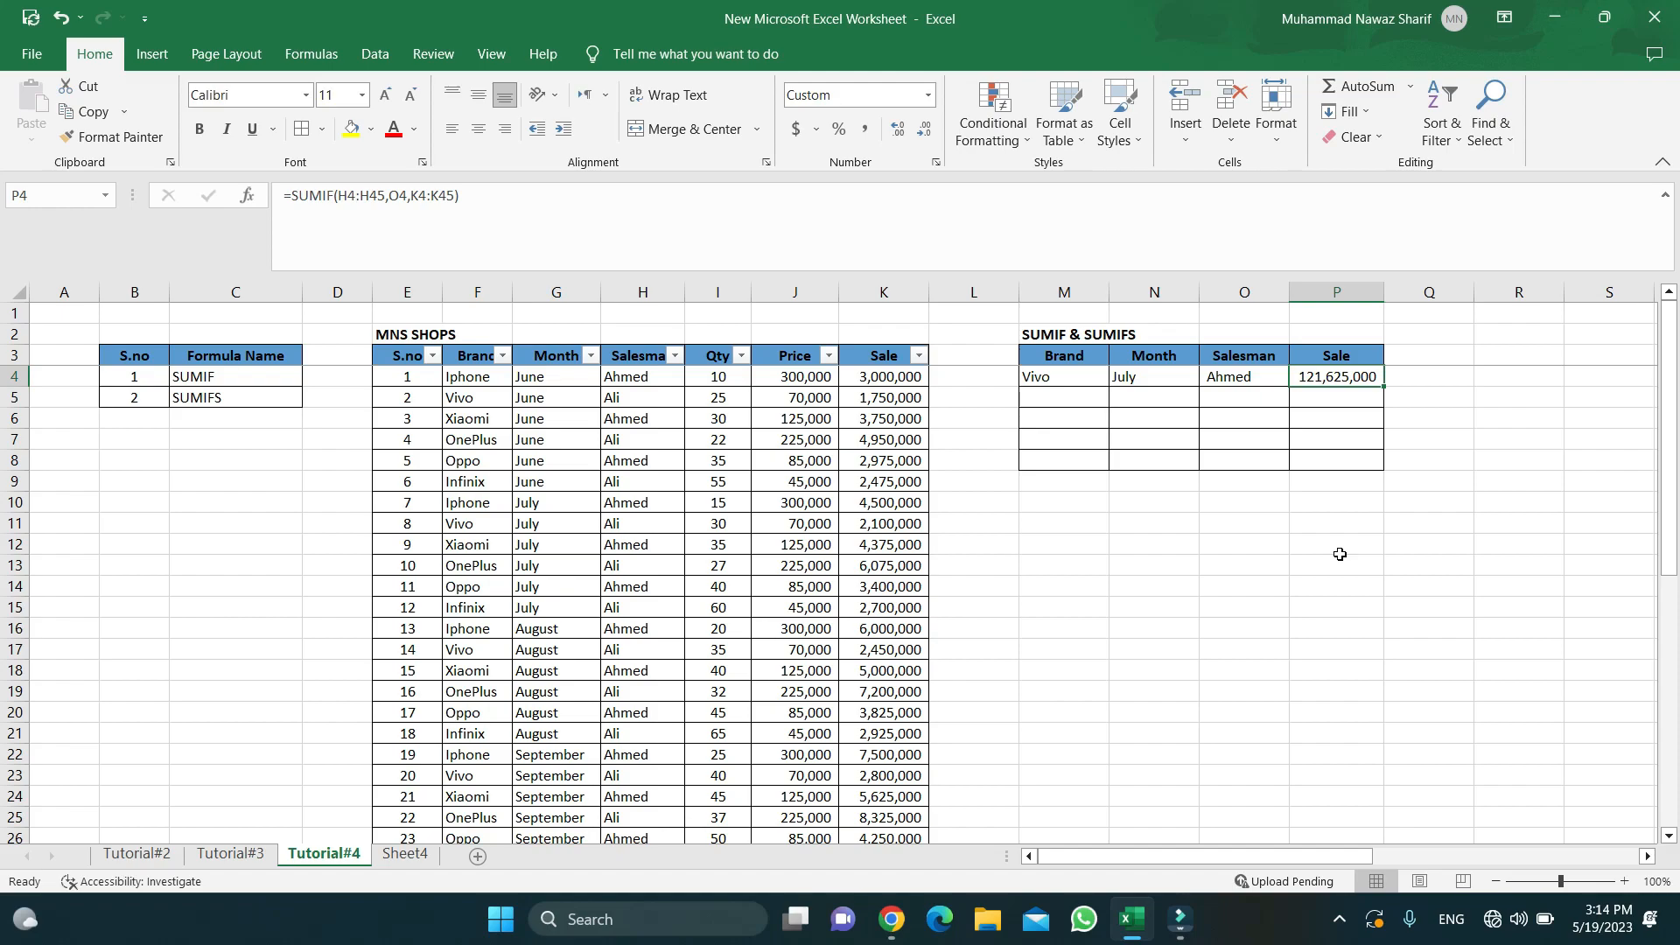
pyautogui.press('Delete')
# - Switch the Brand criterion in M4 to Iphone from its dropdown list
pyautogui.press('Down')
pyautogui.press('Down')
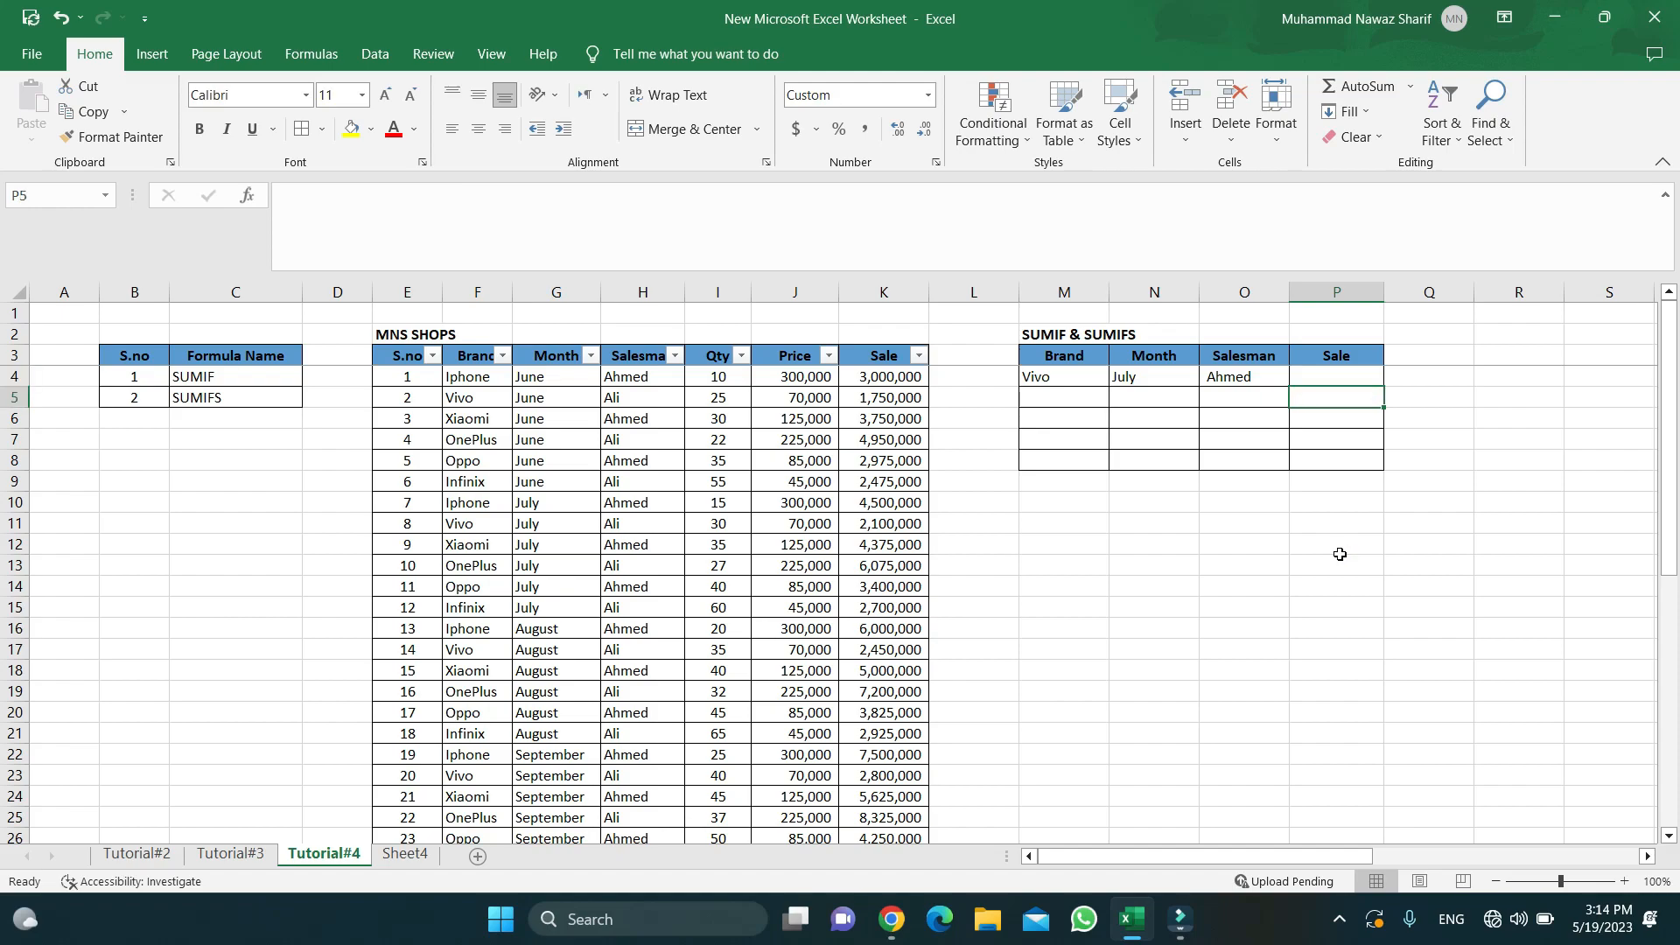
pyautogui.press('Up')
pyautogui.press('Up')
pyautogui.press('Left')
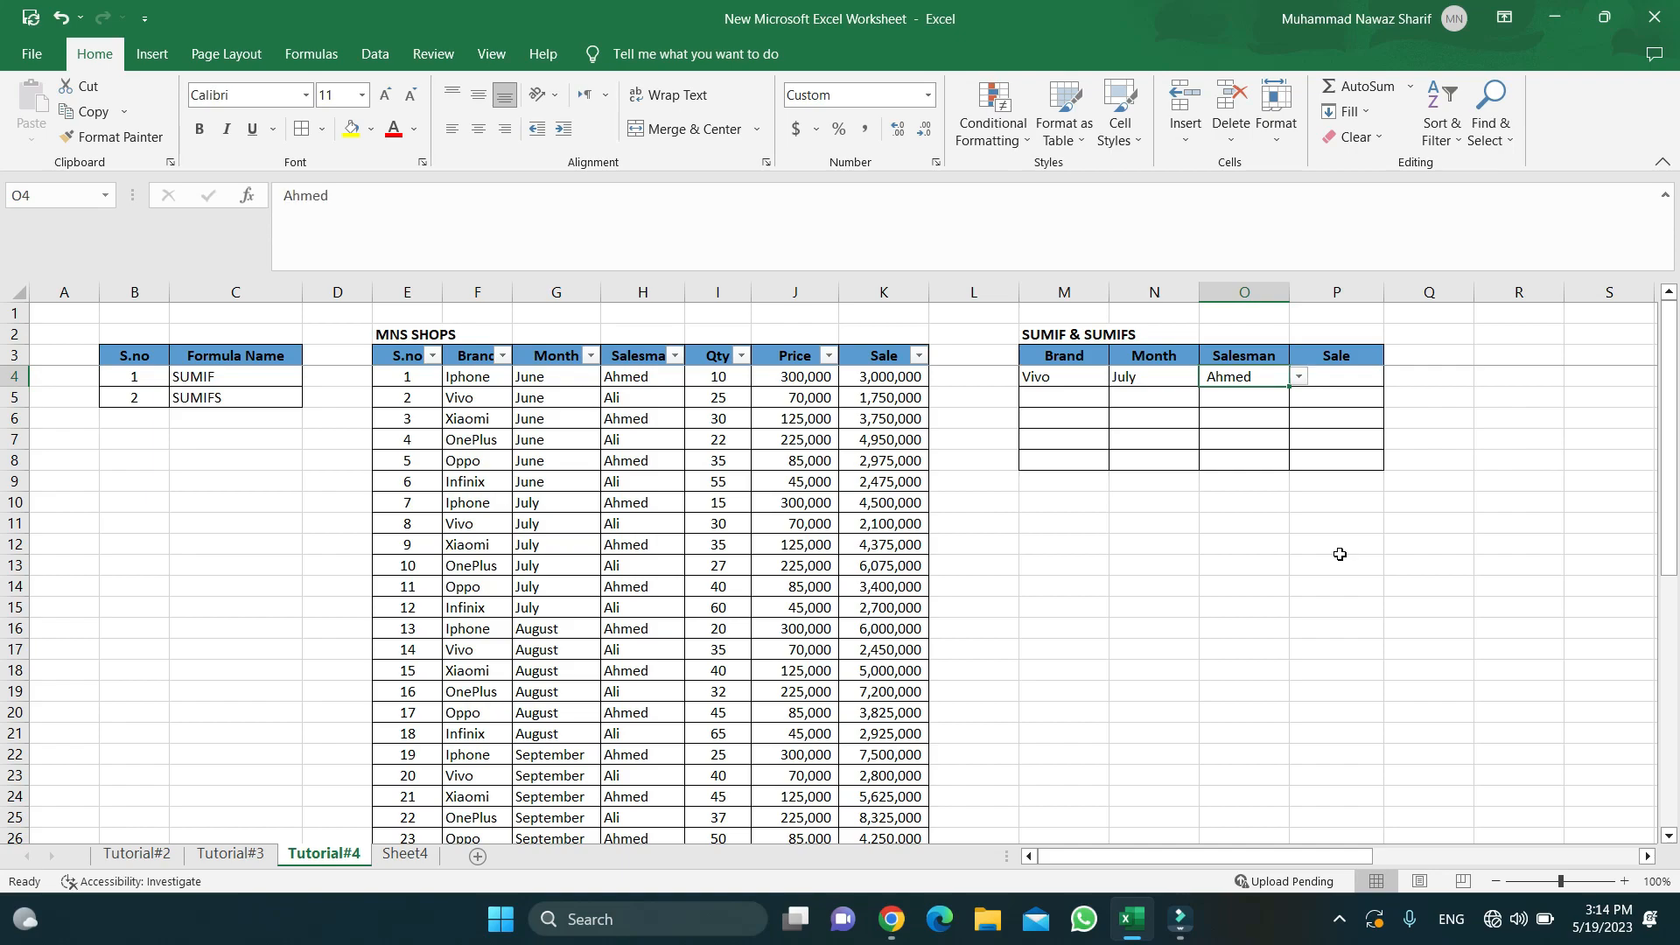
pyautogui.press('Left')
pyautogui.press('Left')
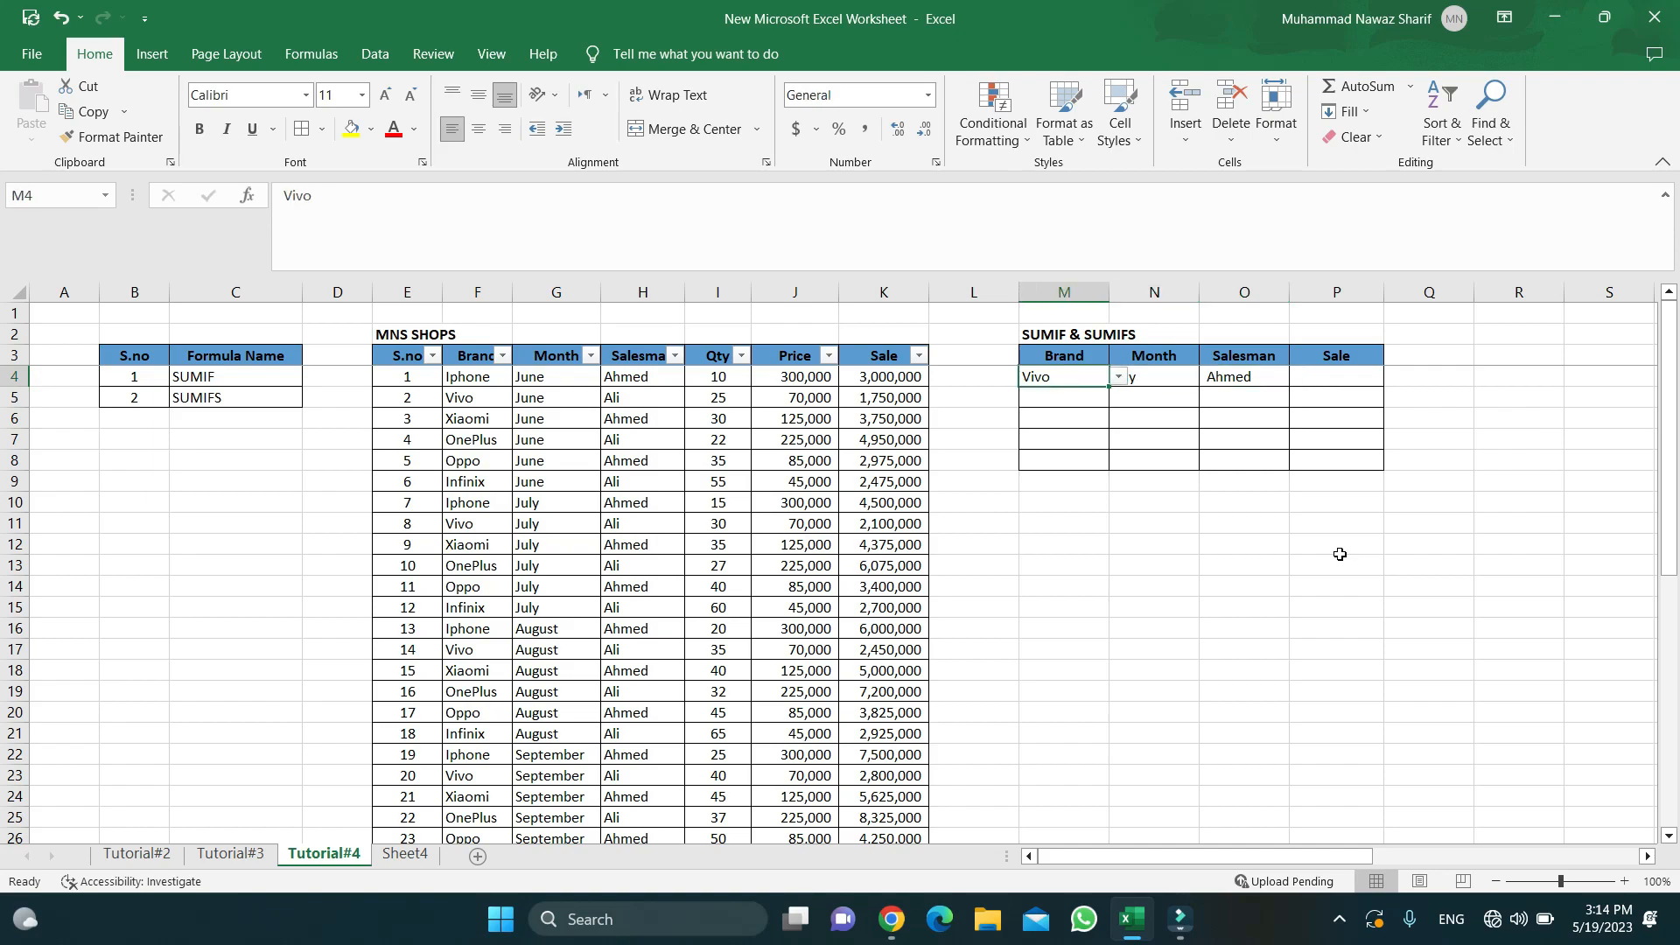
pyautogui.click(1122, 377)
pyautogui.click(1041, 395)
pyautogui.click(1158, 376)
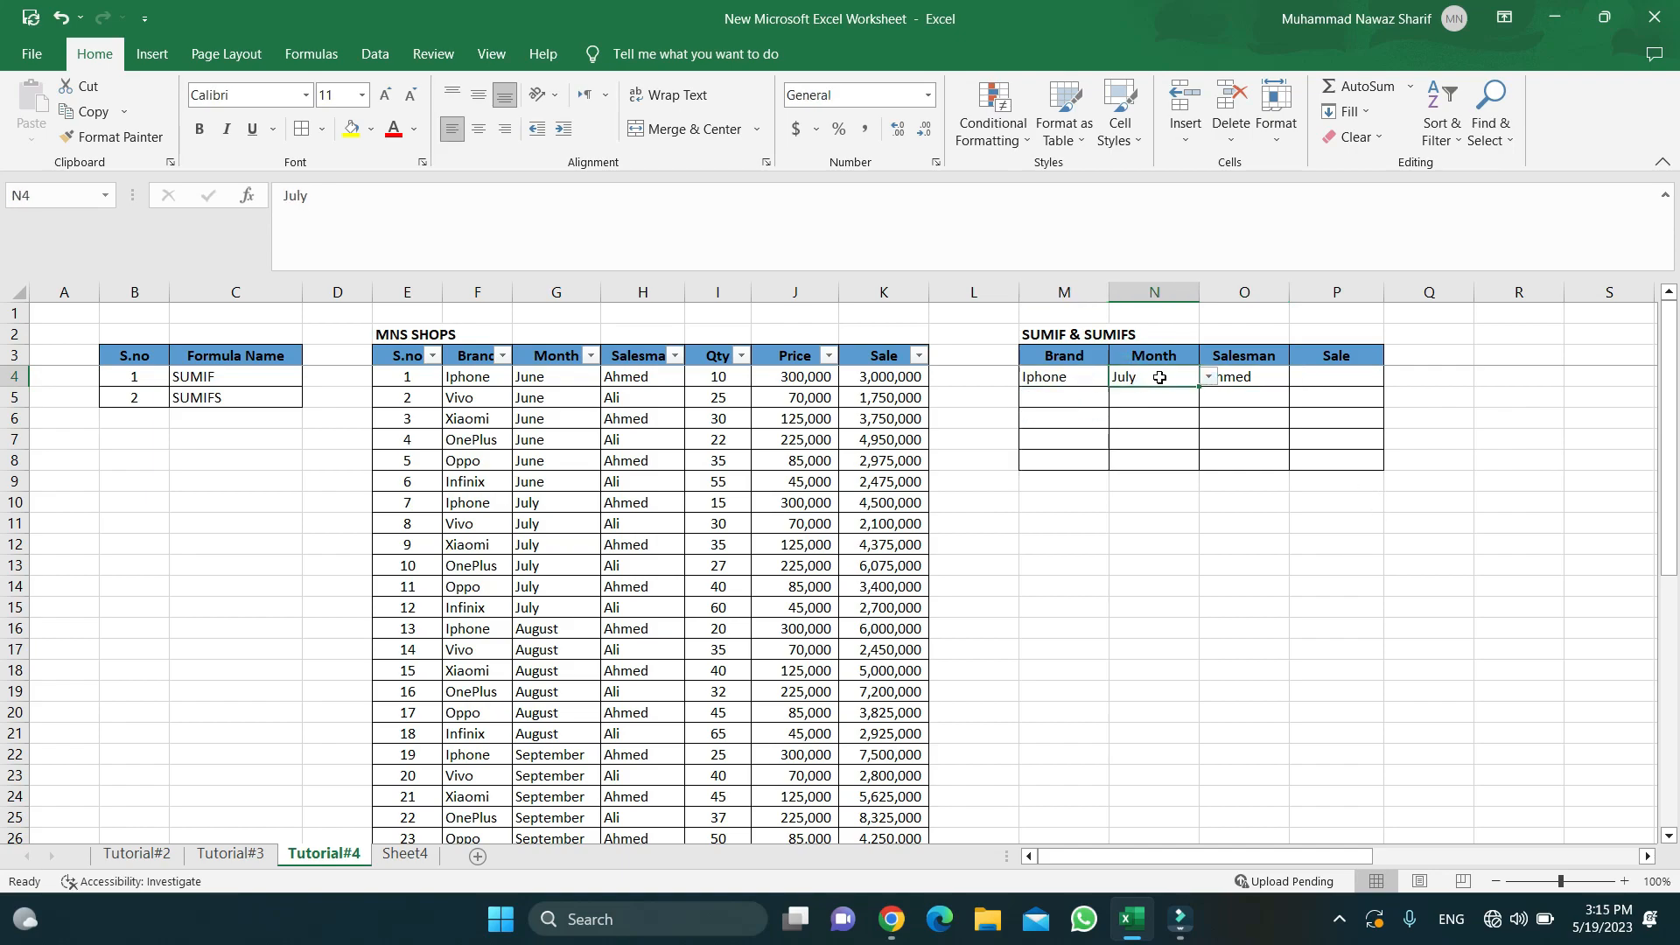
pyautogui.click(1322, 378)
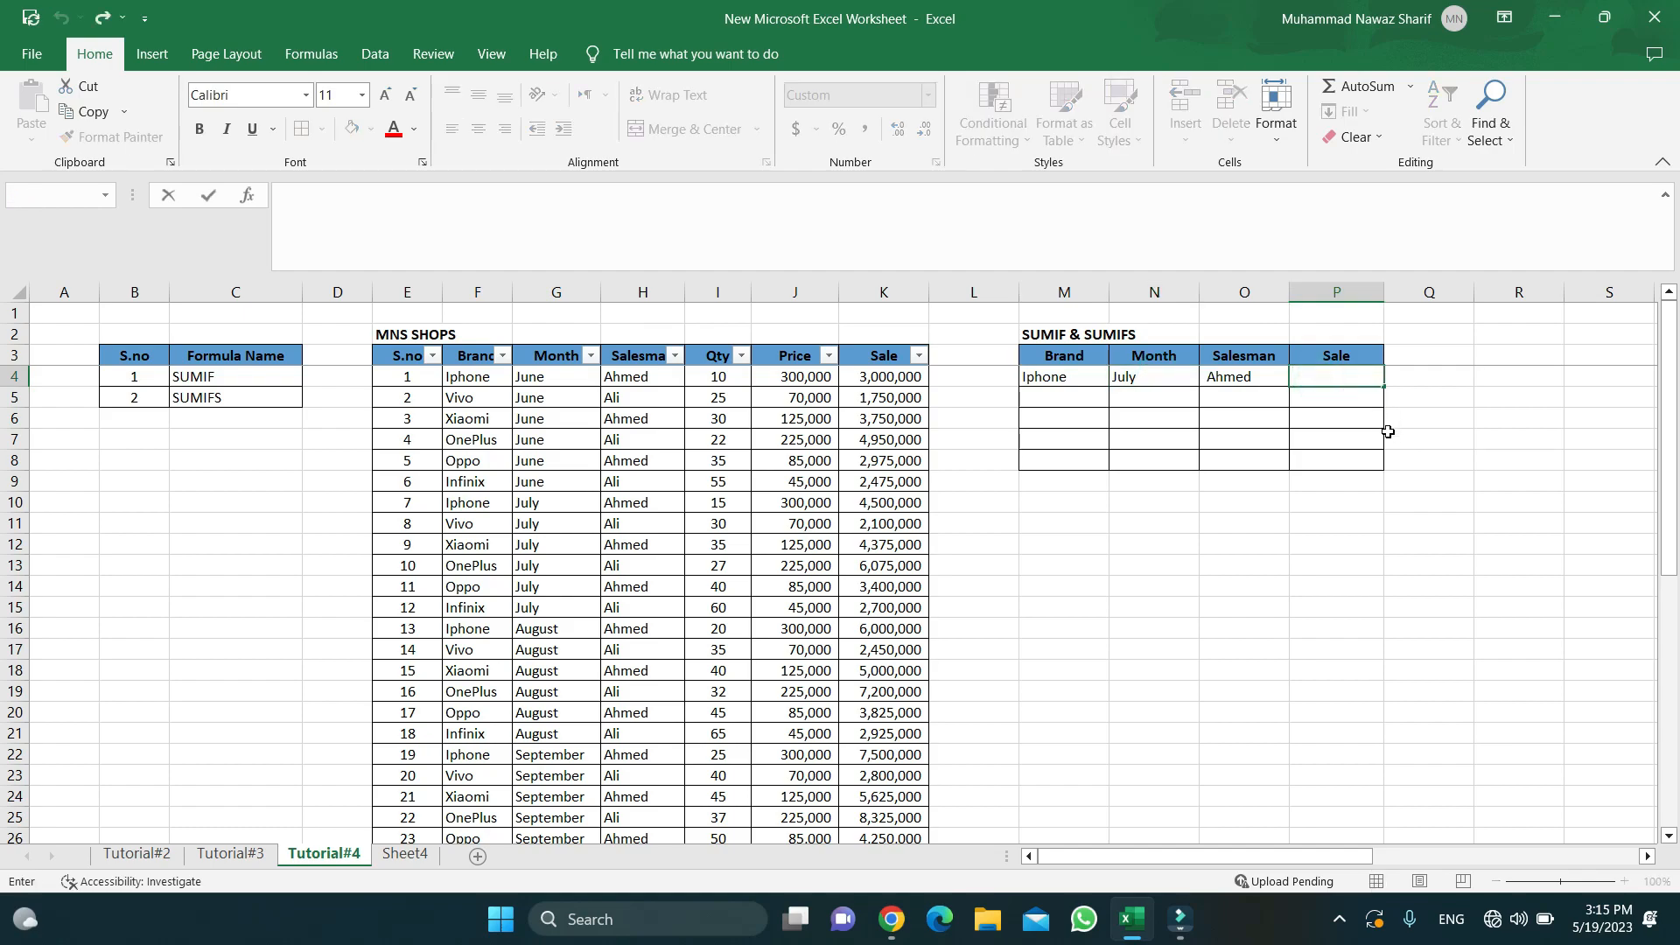
pyautogui.press('Escape')
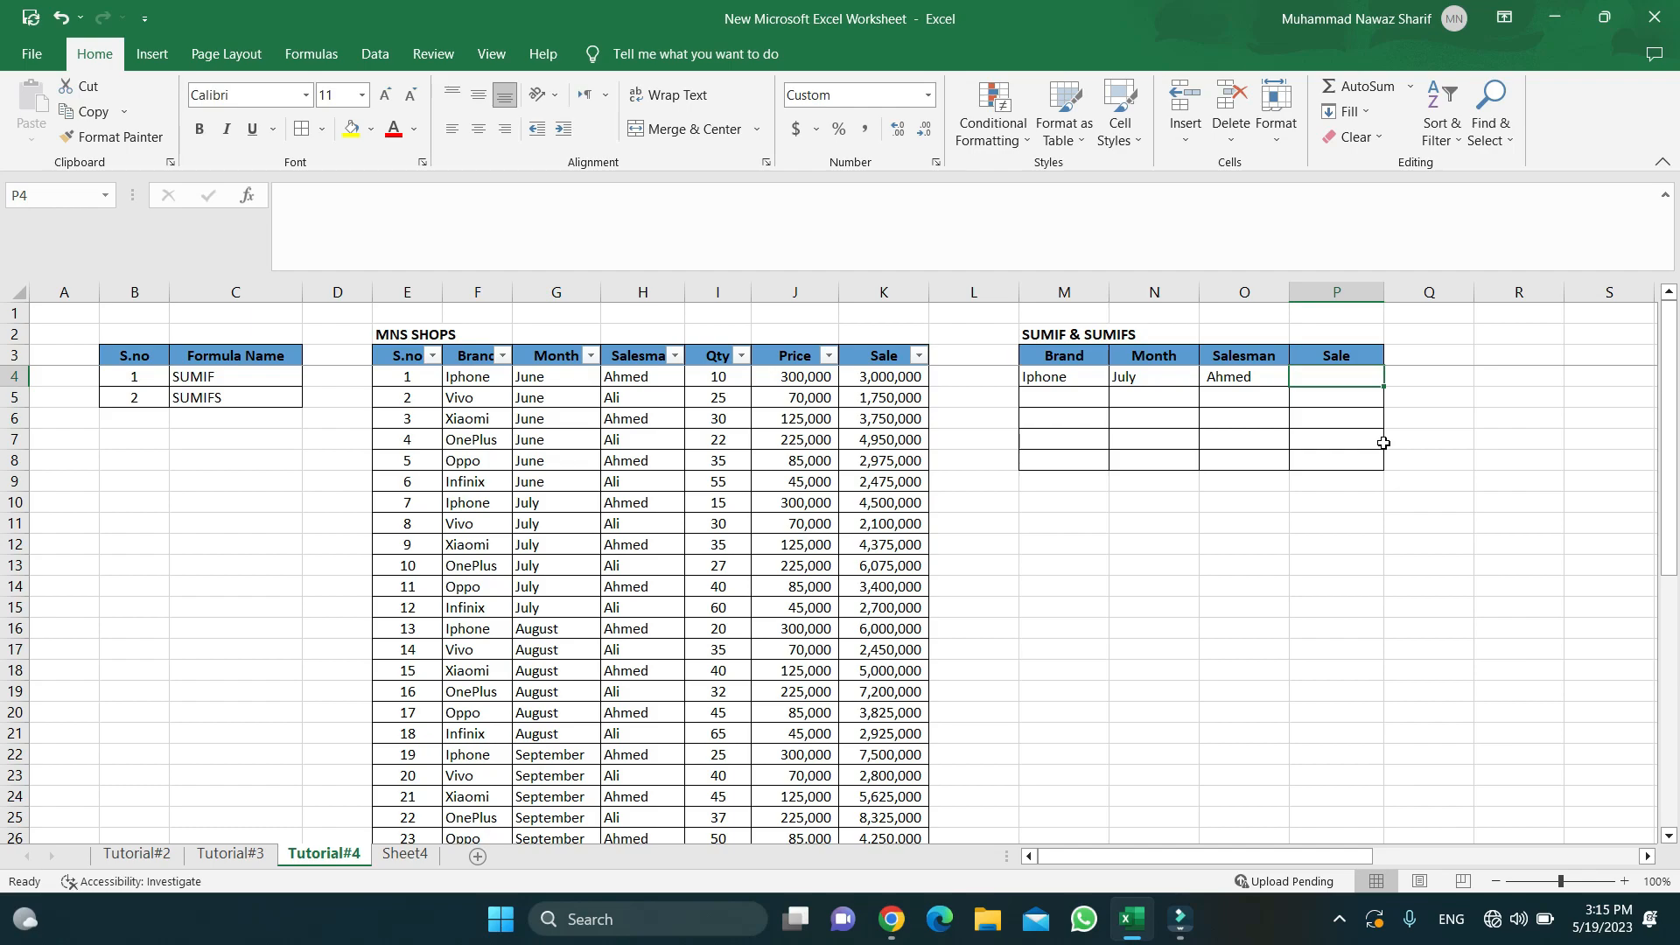
pyautogui.press('Down')
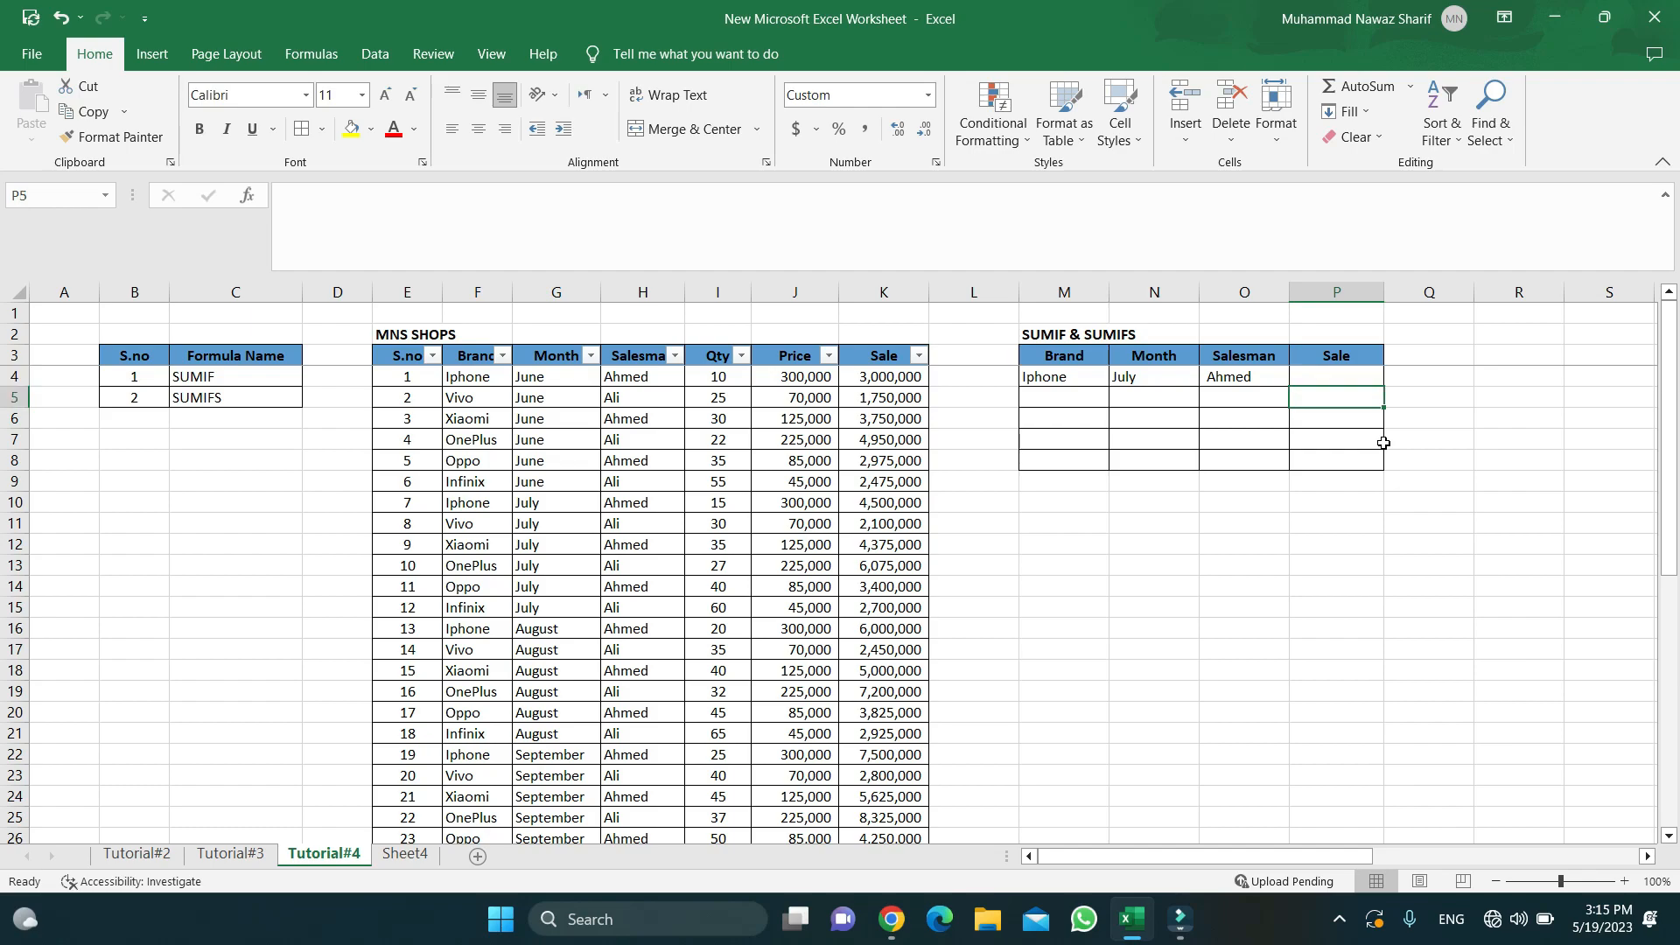
pyautogui.press('Up')
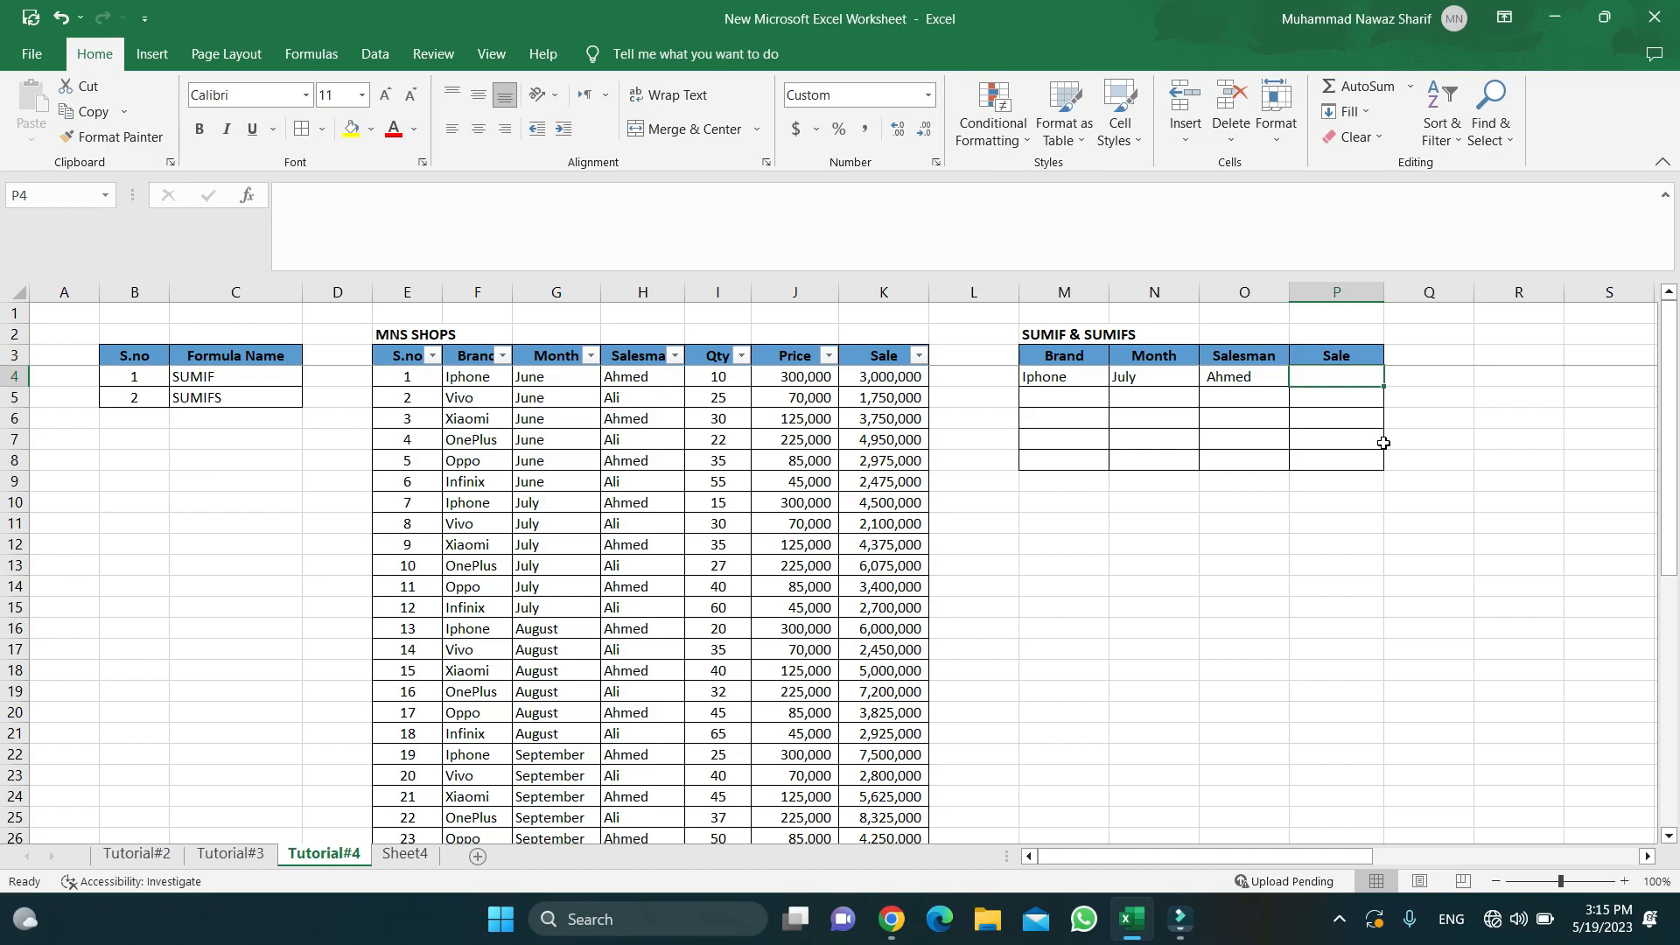
pyautogui.press('Down')
pyautogui.press('Down')
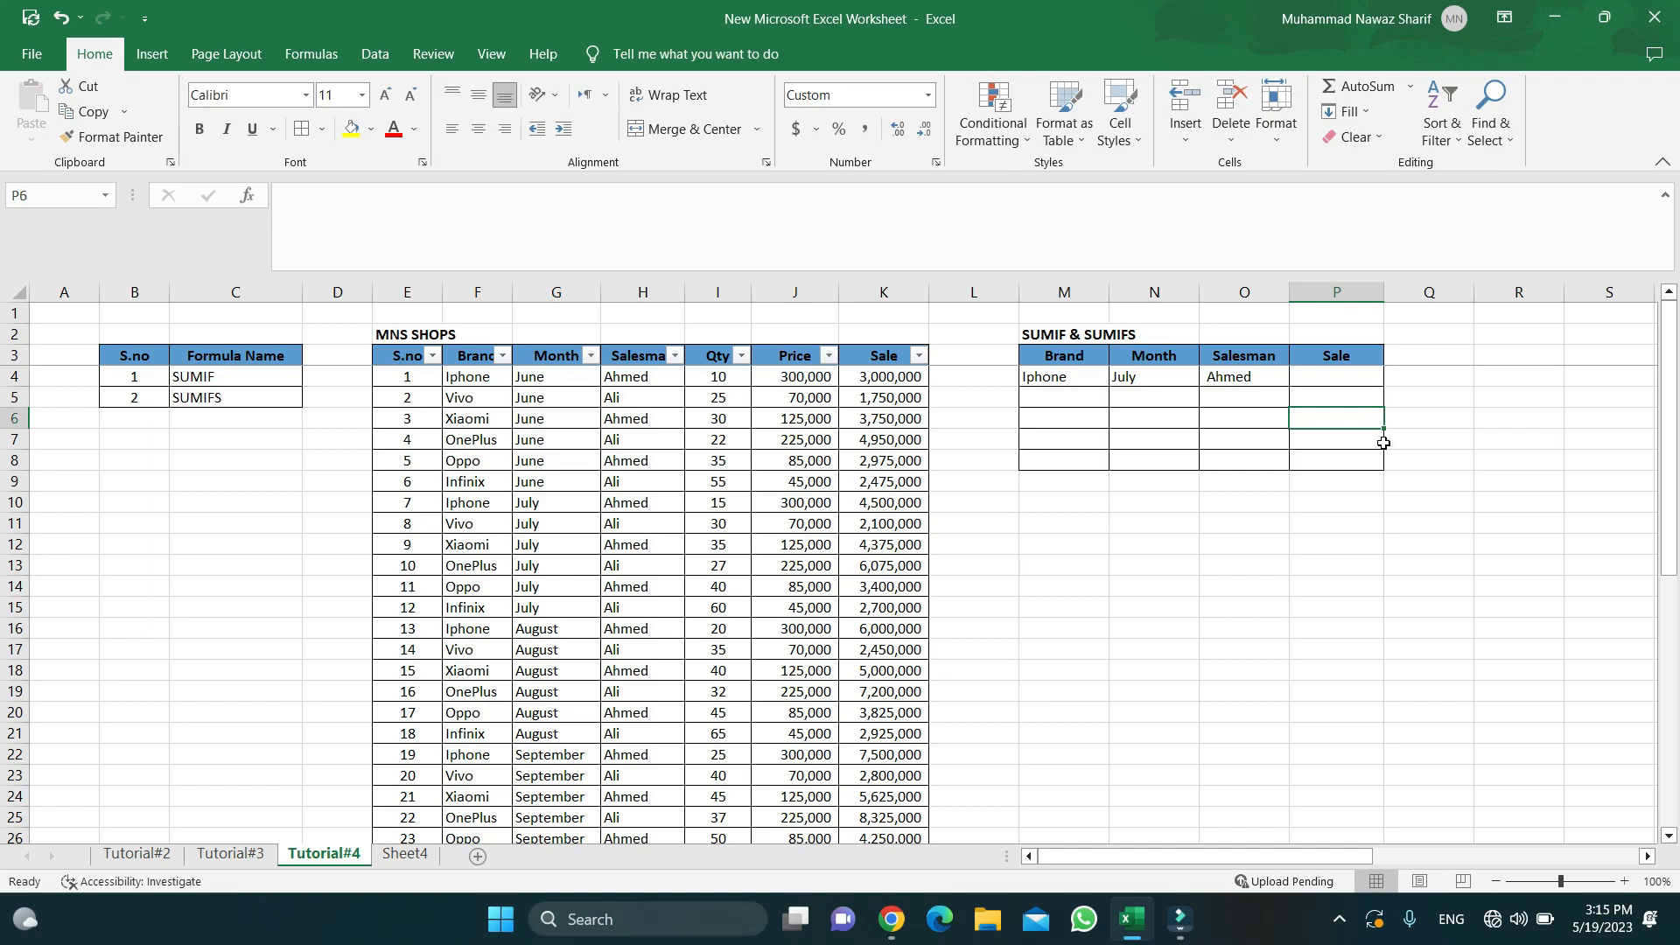
pyautogui.press('Up')
pyautogui.press('Up')
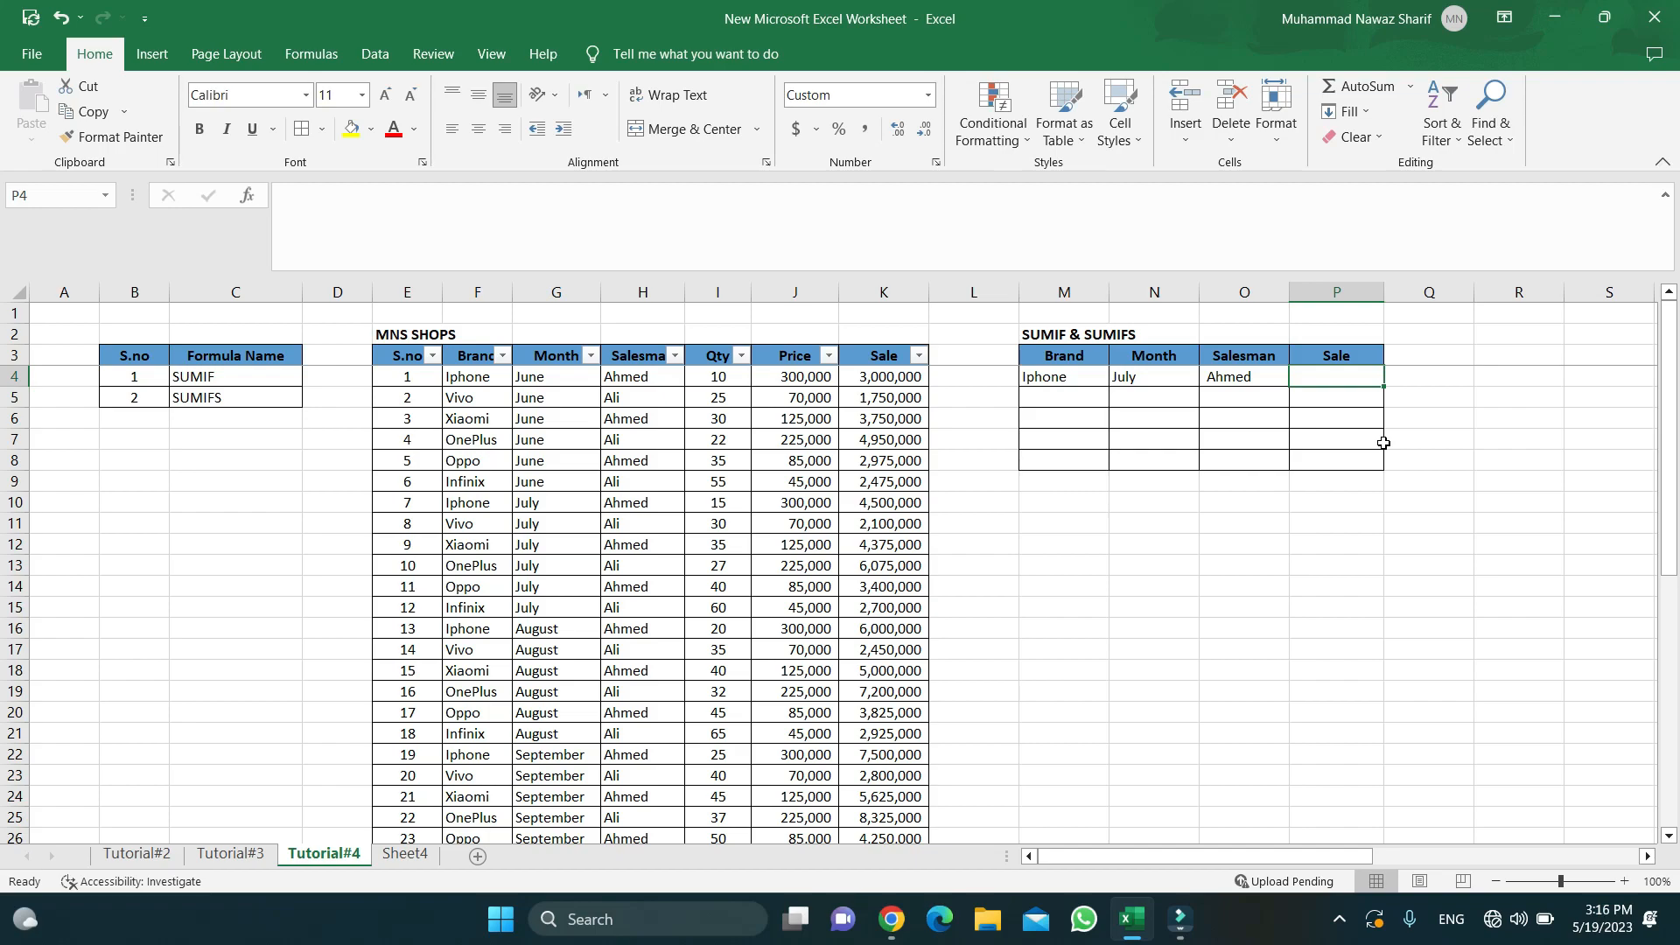
pyautogui.press('Down')
pyautogui.press('Down')
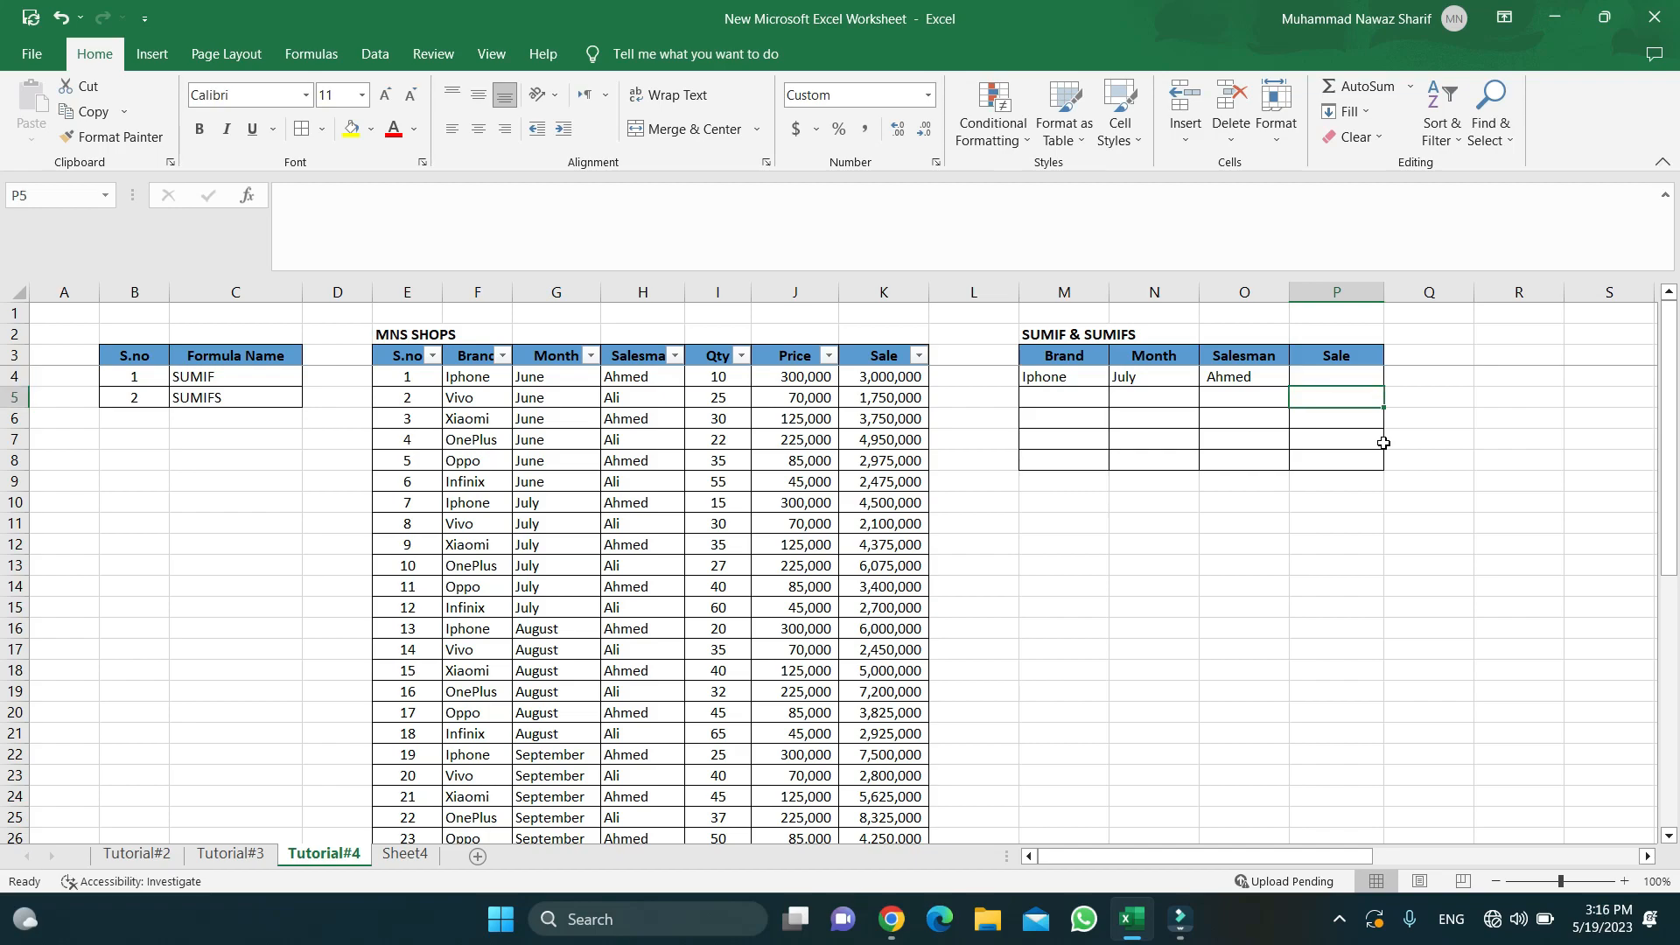
pyautogui.press('Up')
pyautogui.press('Up')
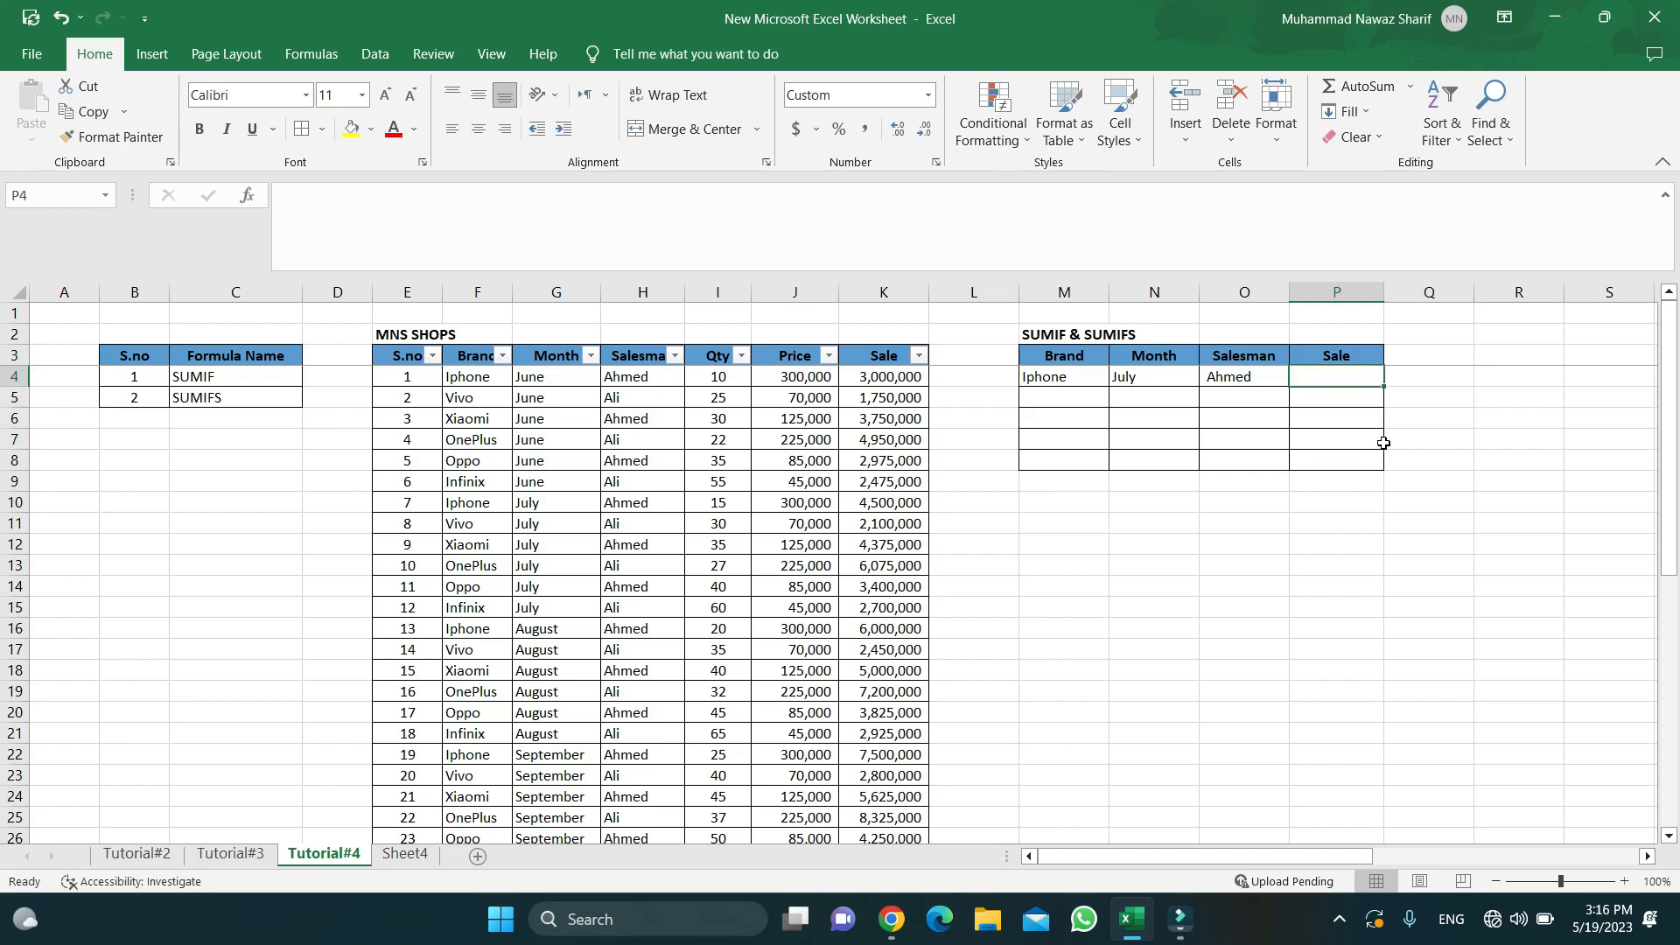
pyautogui.press('Down')
pyautogui.press('Down')
pyautogui.press('Up')
pyautogui.press('Up')
pyautogui.press('Up')
pyautogui.press('Down')
# - Start =SUMIFS in P4 with sum range K4:K45 and brand criterion F4:F45 matching M4
pyautogui.write('=')
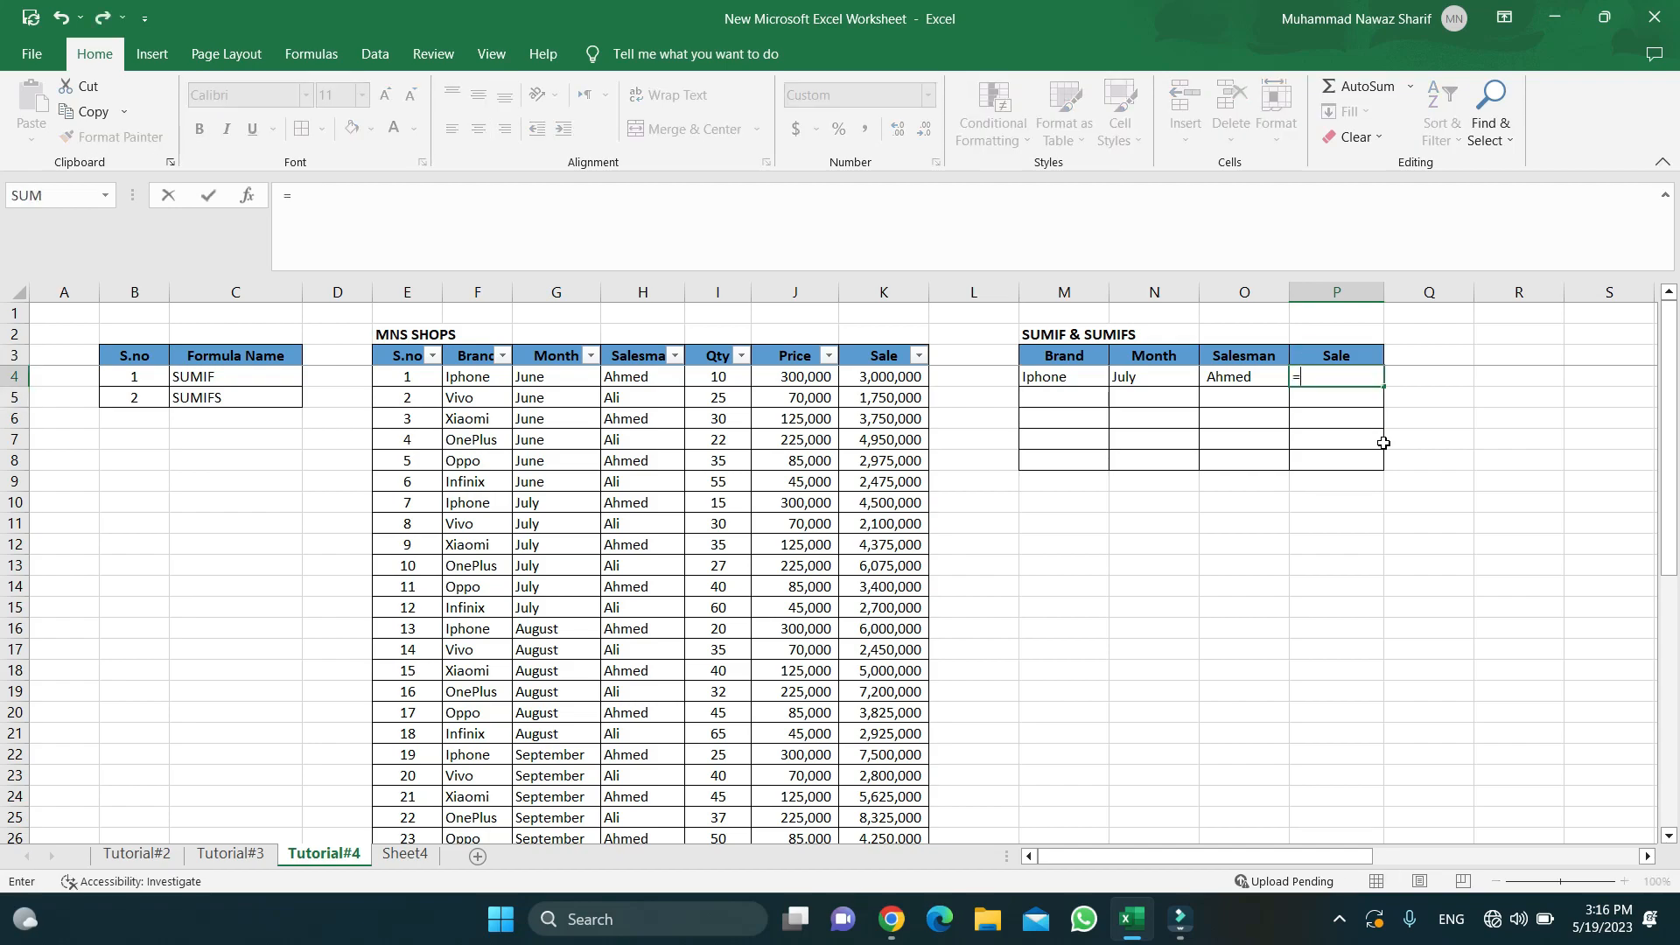
pyautogui.write('sumi')
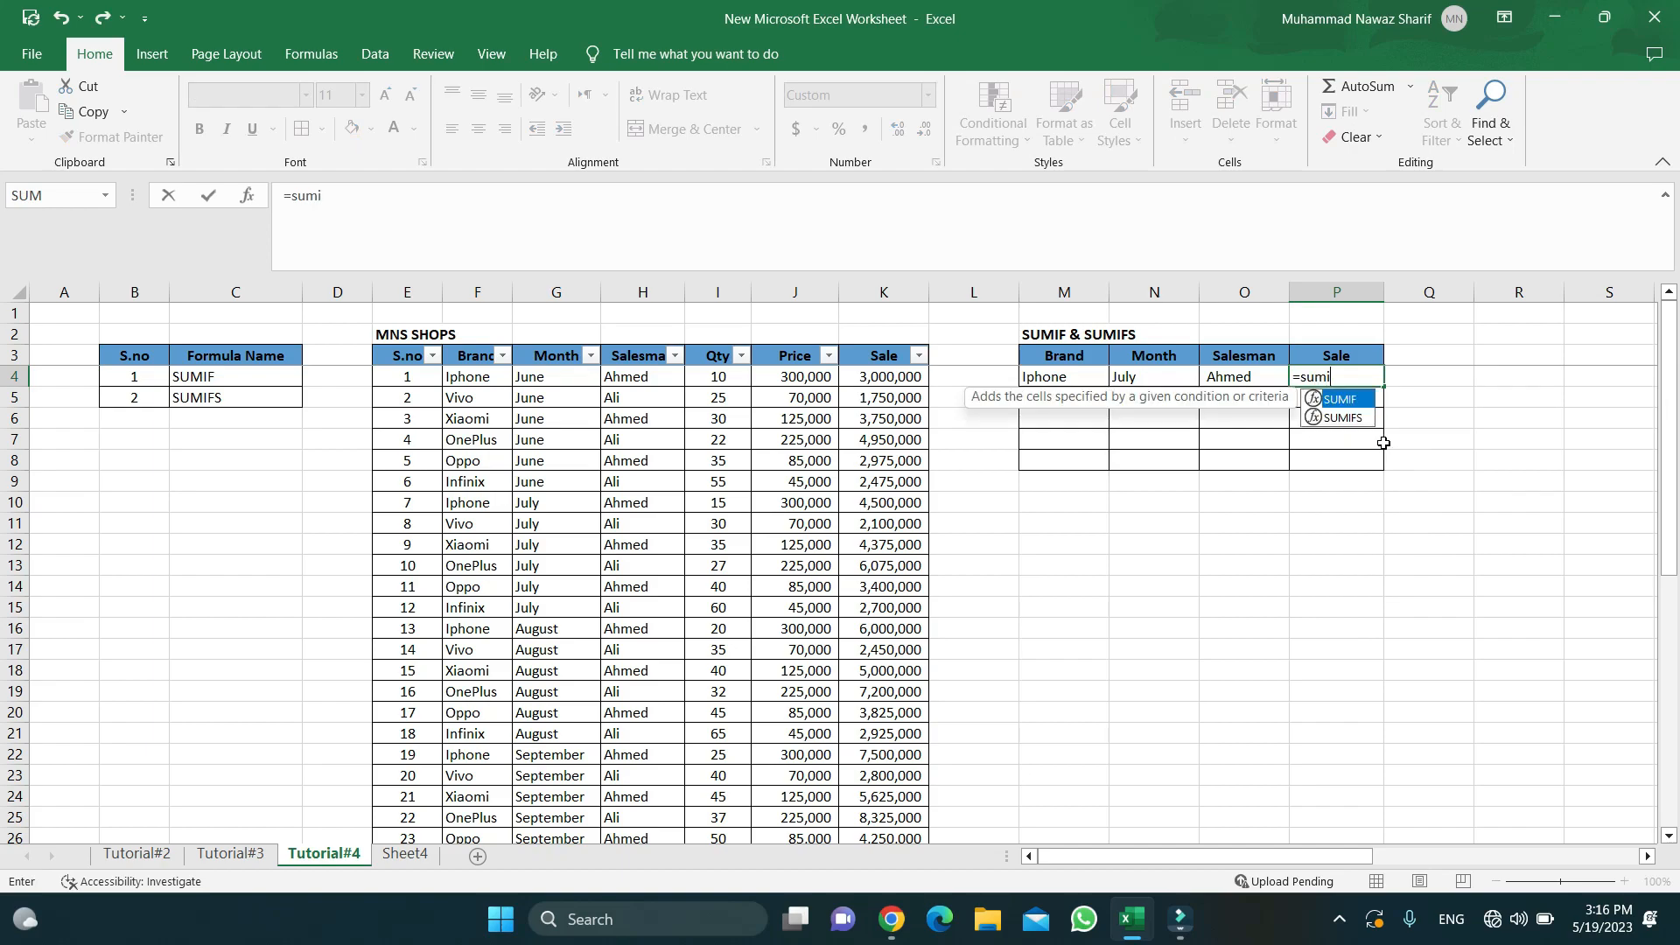
pyautogui.write('fs')
pyautogui.press('Tab')
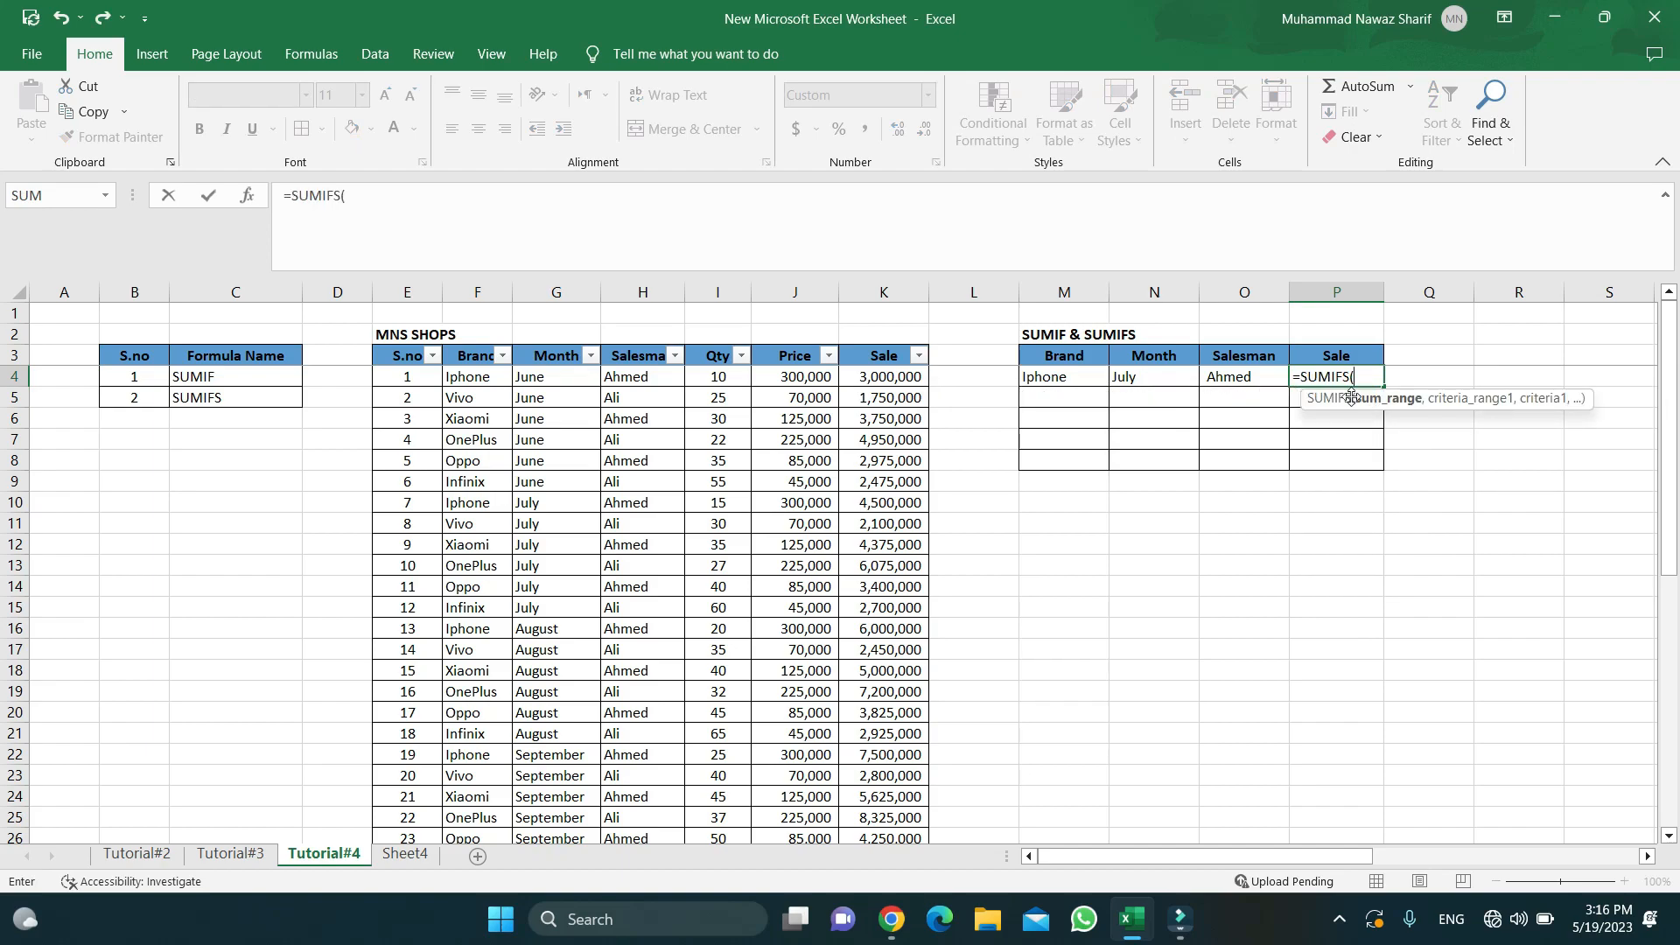
pyautogui.click(883, 376)
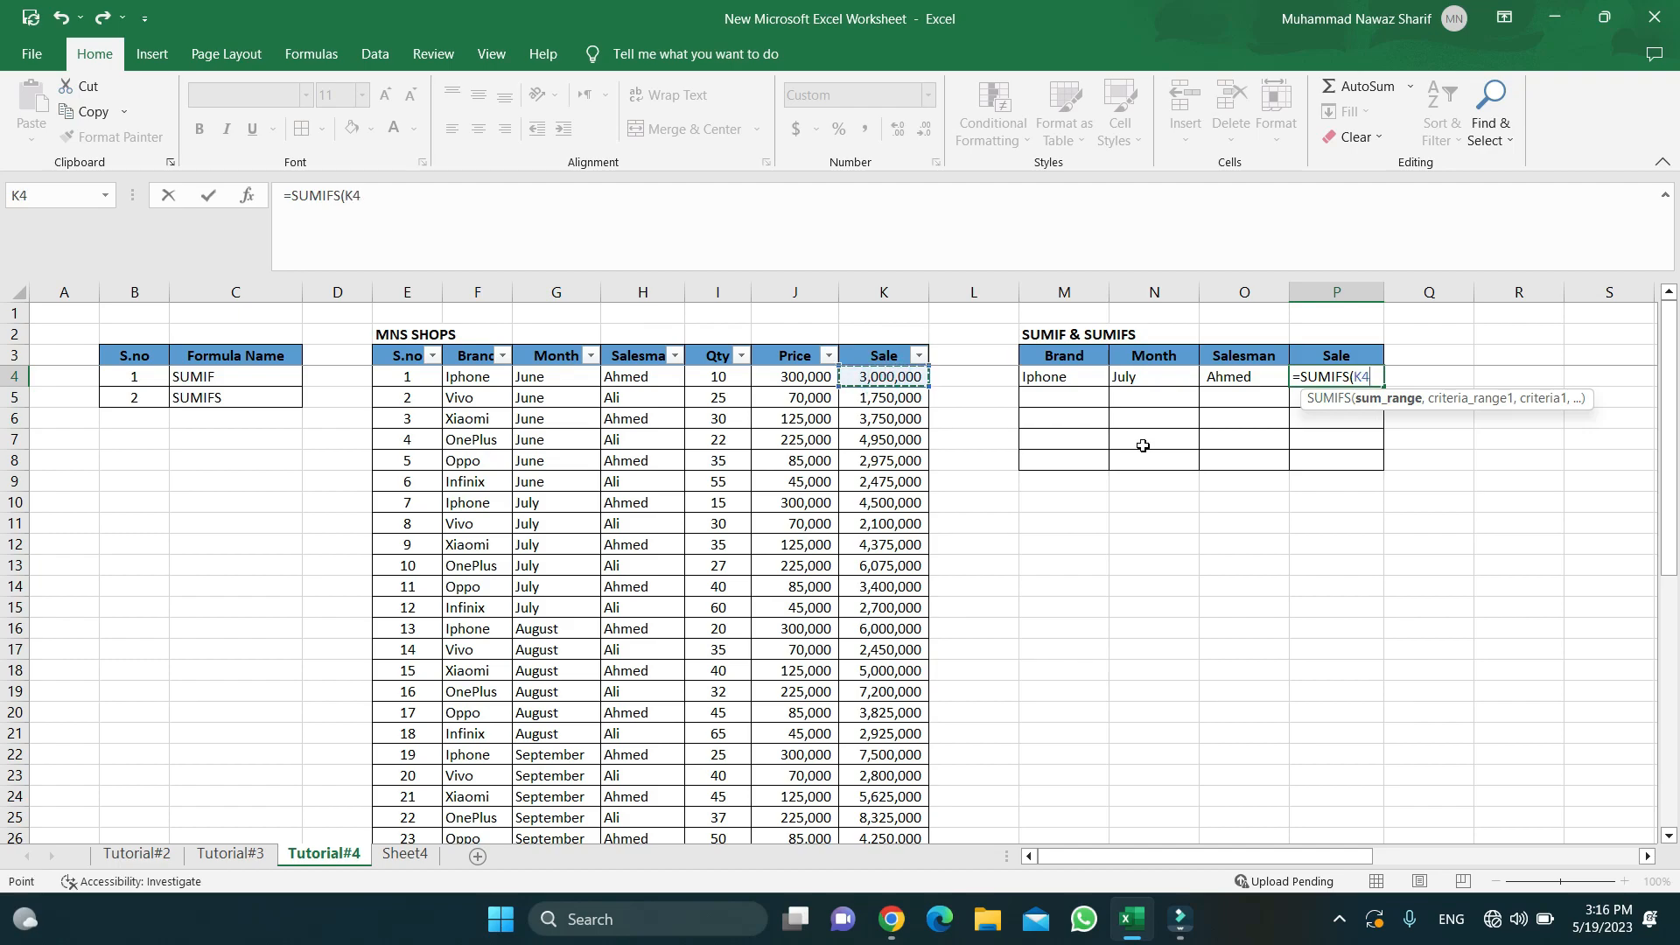
pyautogui.hotkey('ctrl', 'shift', 'Down')
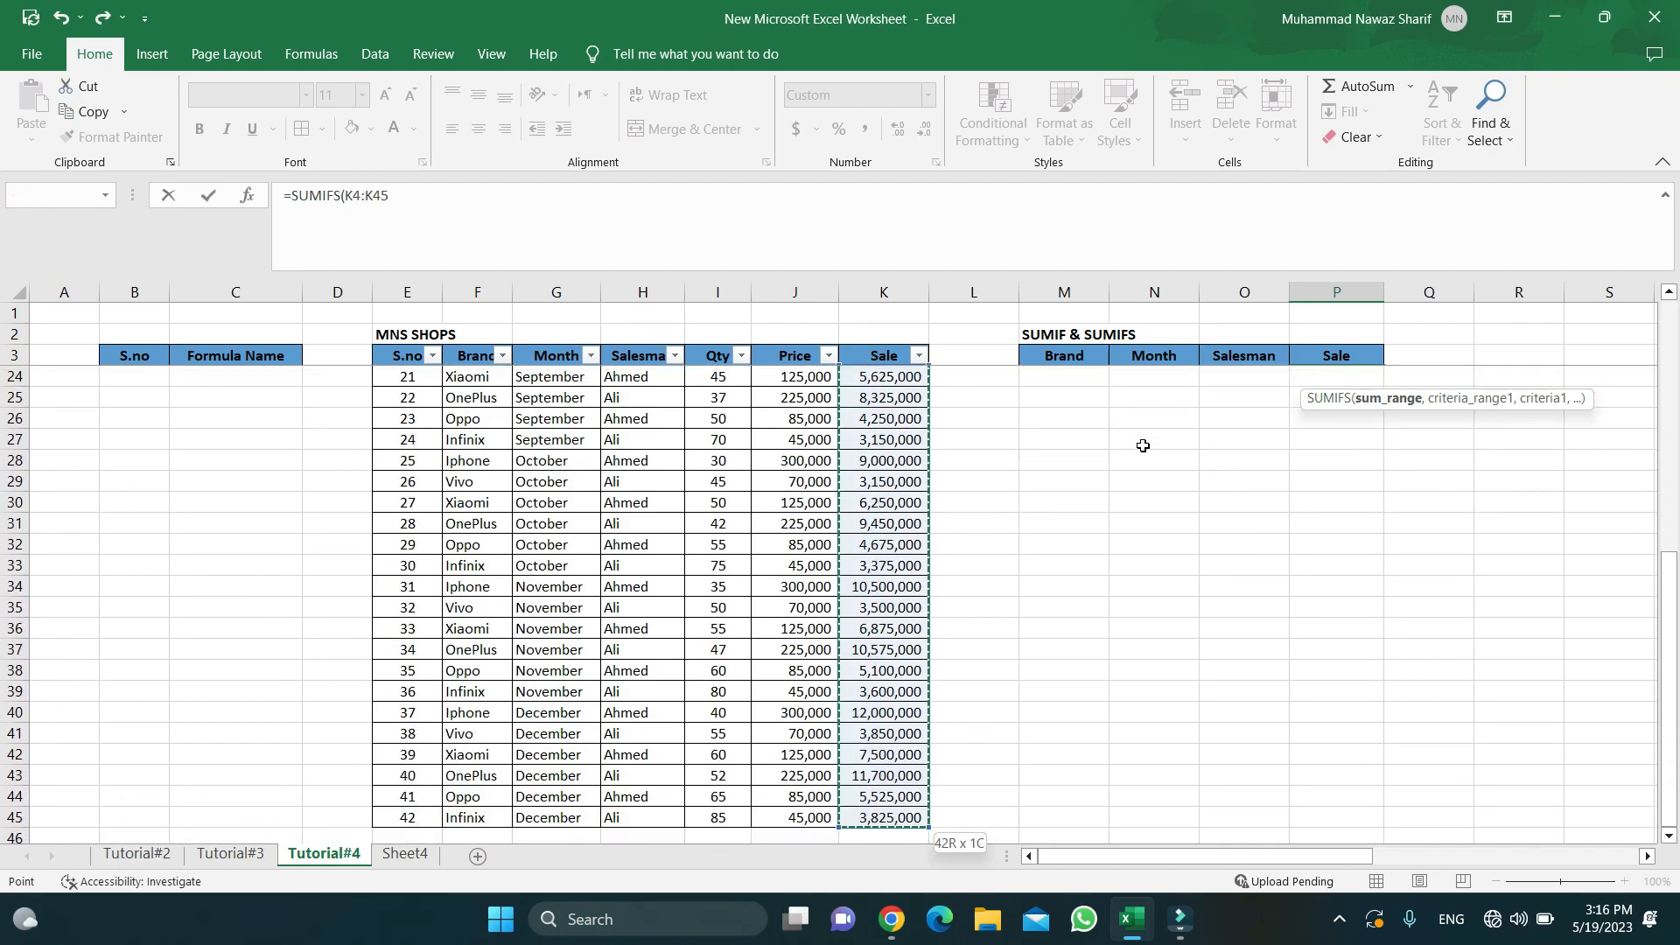
pyautogui.write(',')
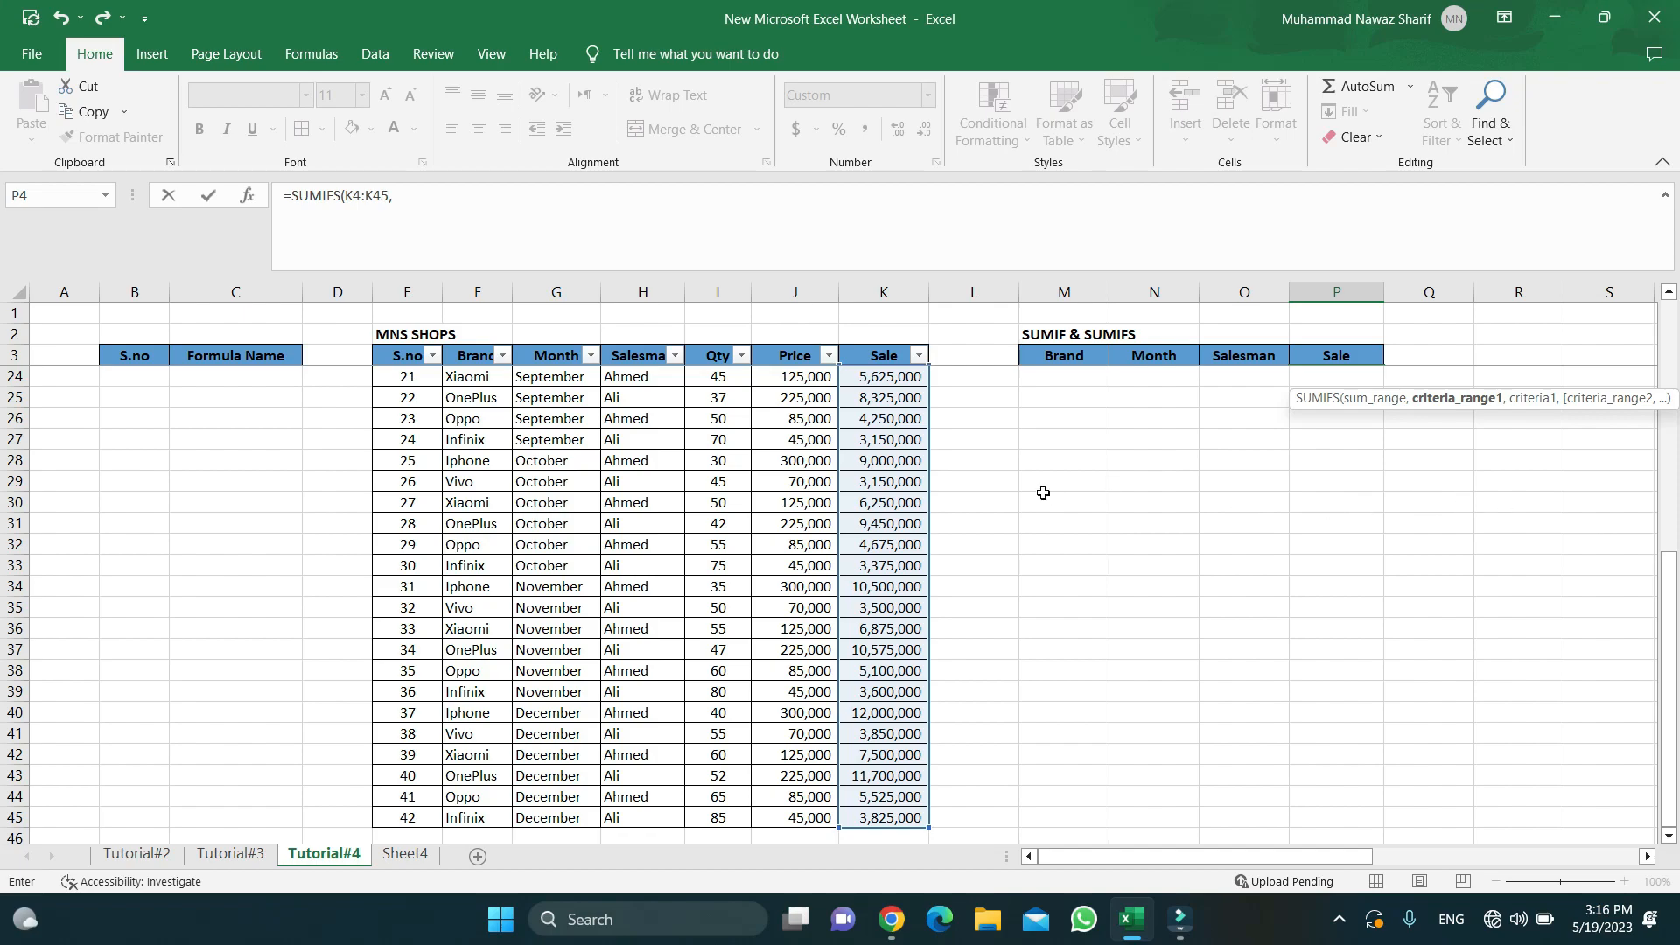
pyautogui.scroll(2, 1153, 441)
pyautogui.scroll(5, 1153, 441)
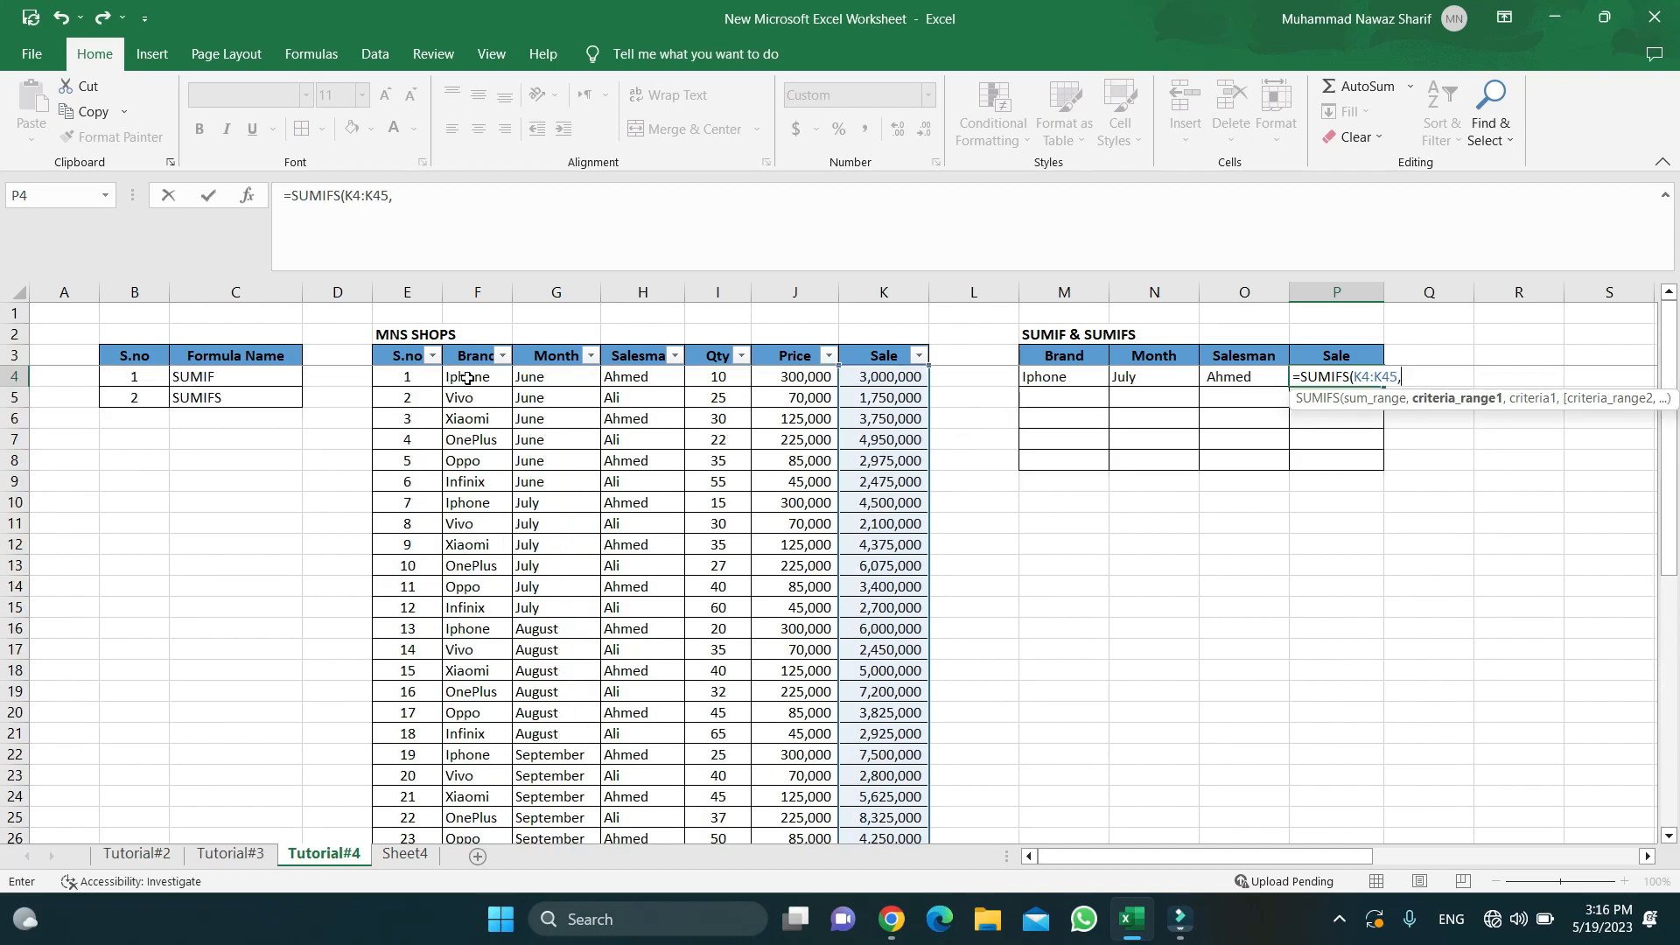
pyautogui.click(467, 378)
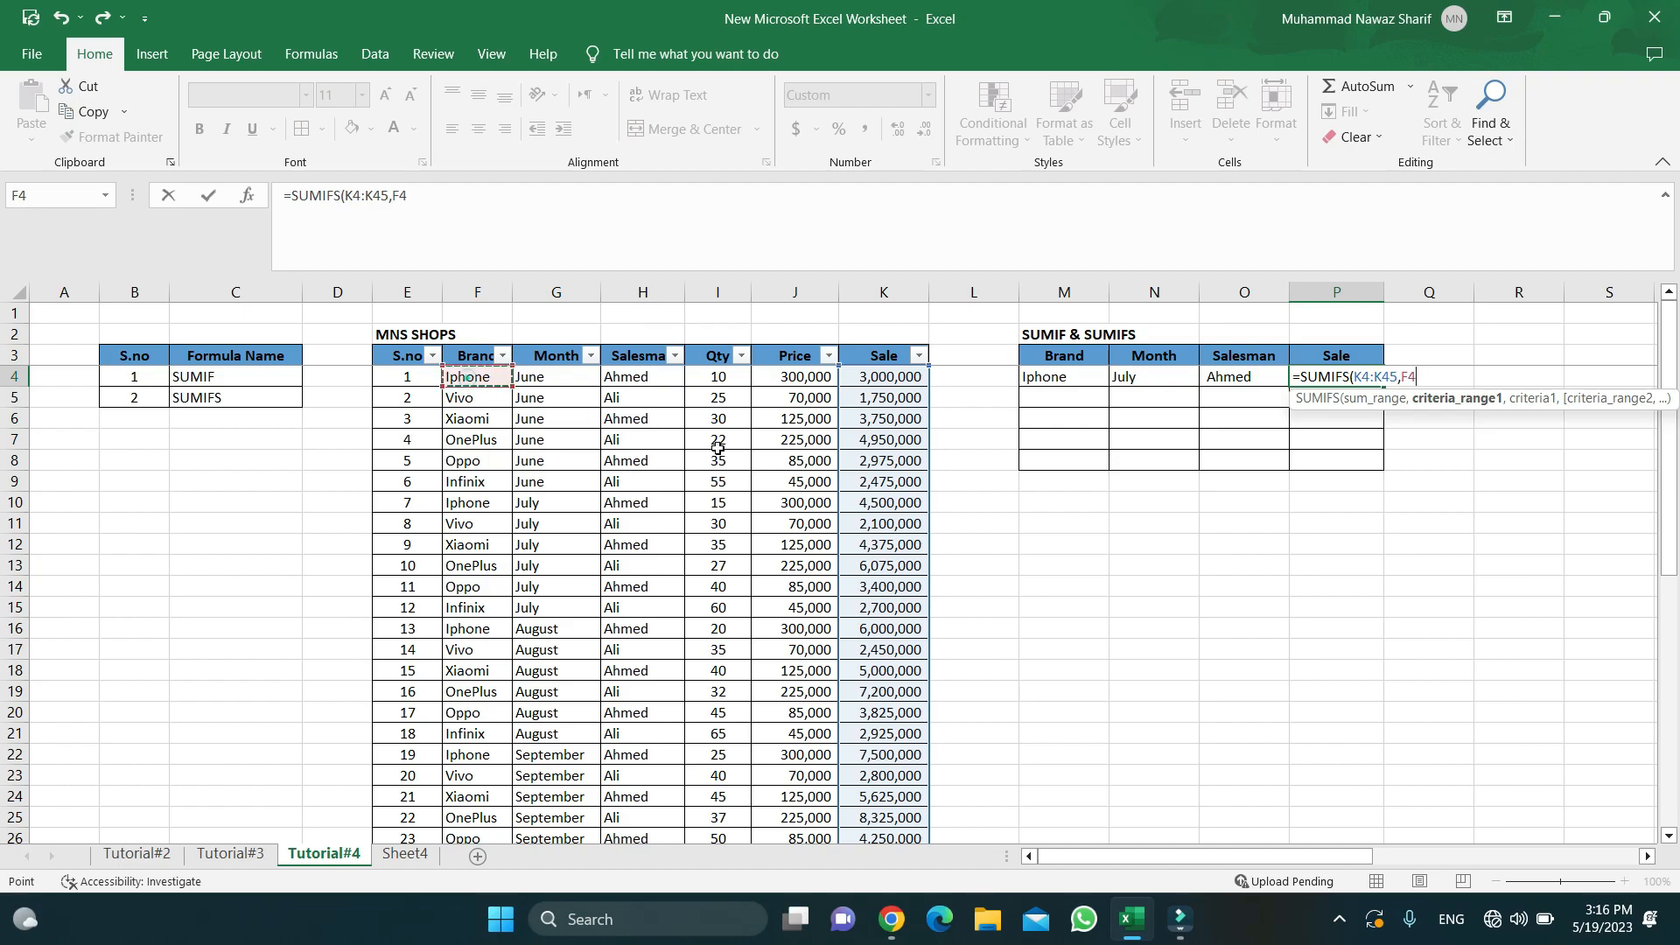
pyautogui.hotkey('ctrl', 'shift', 'Down')
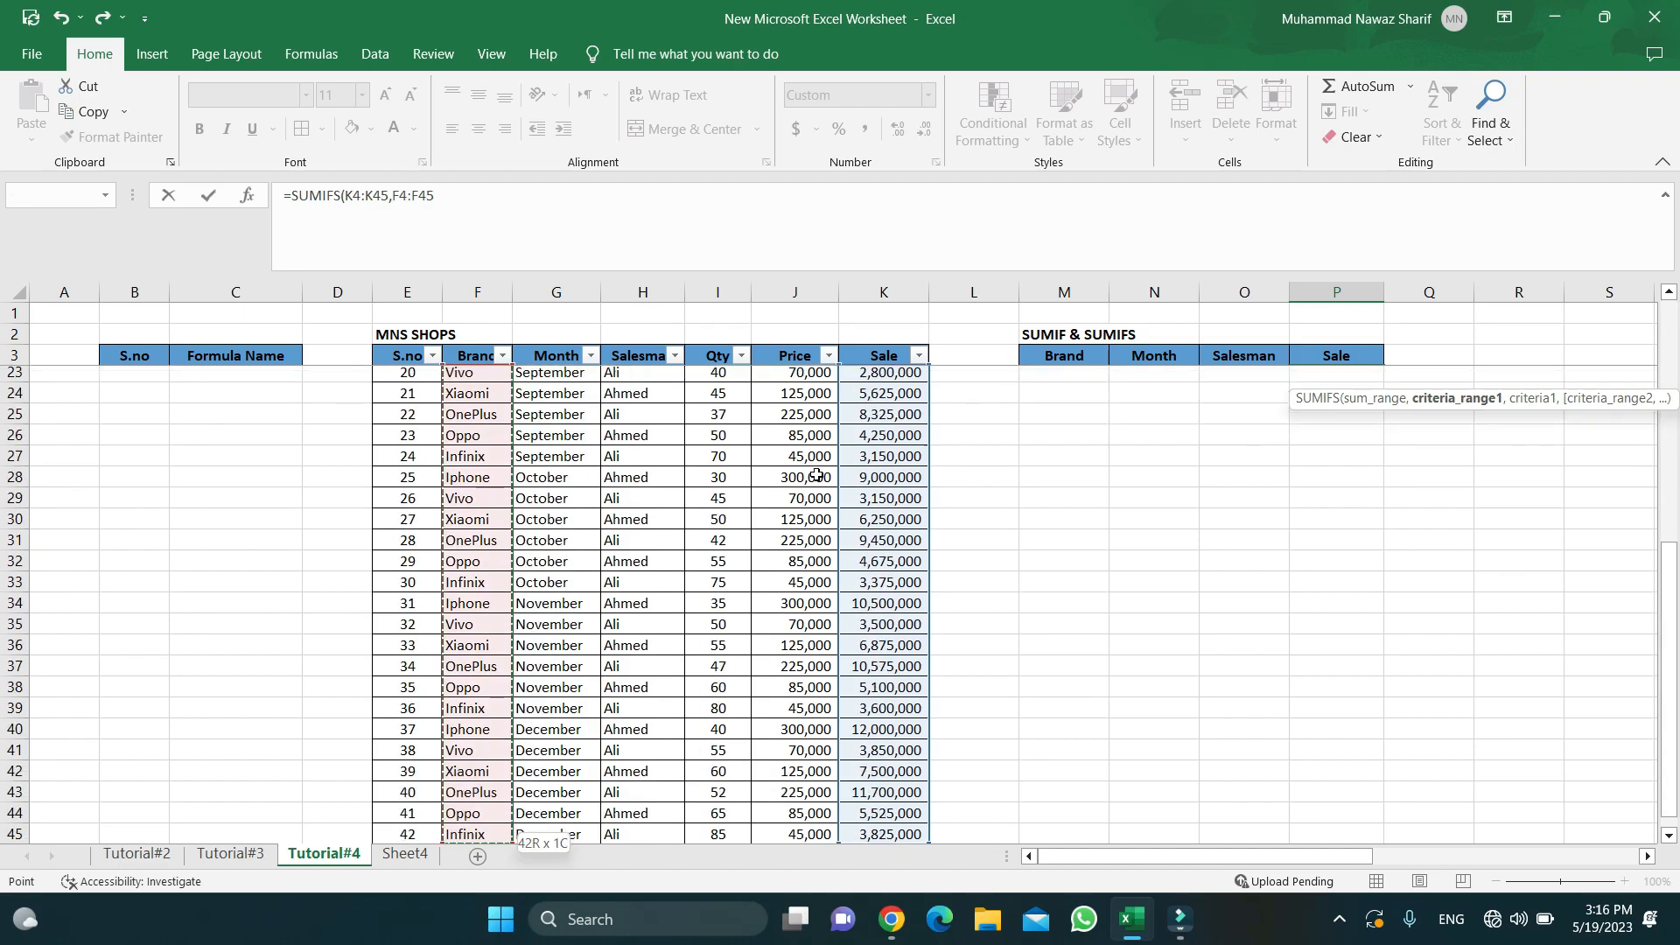
pyautogui.write(',')
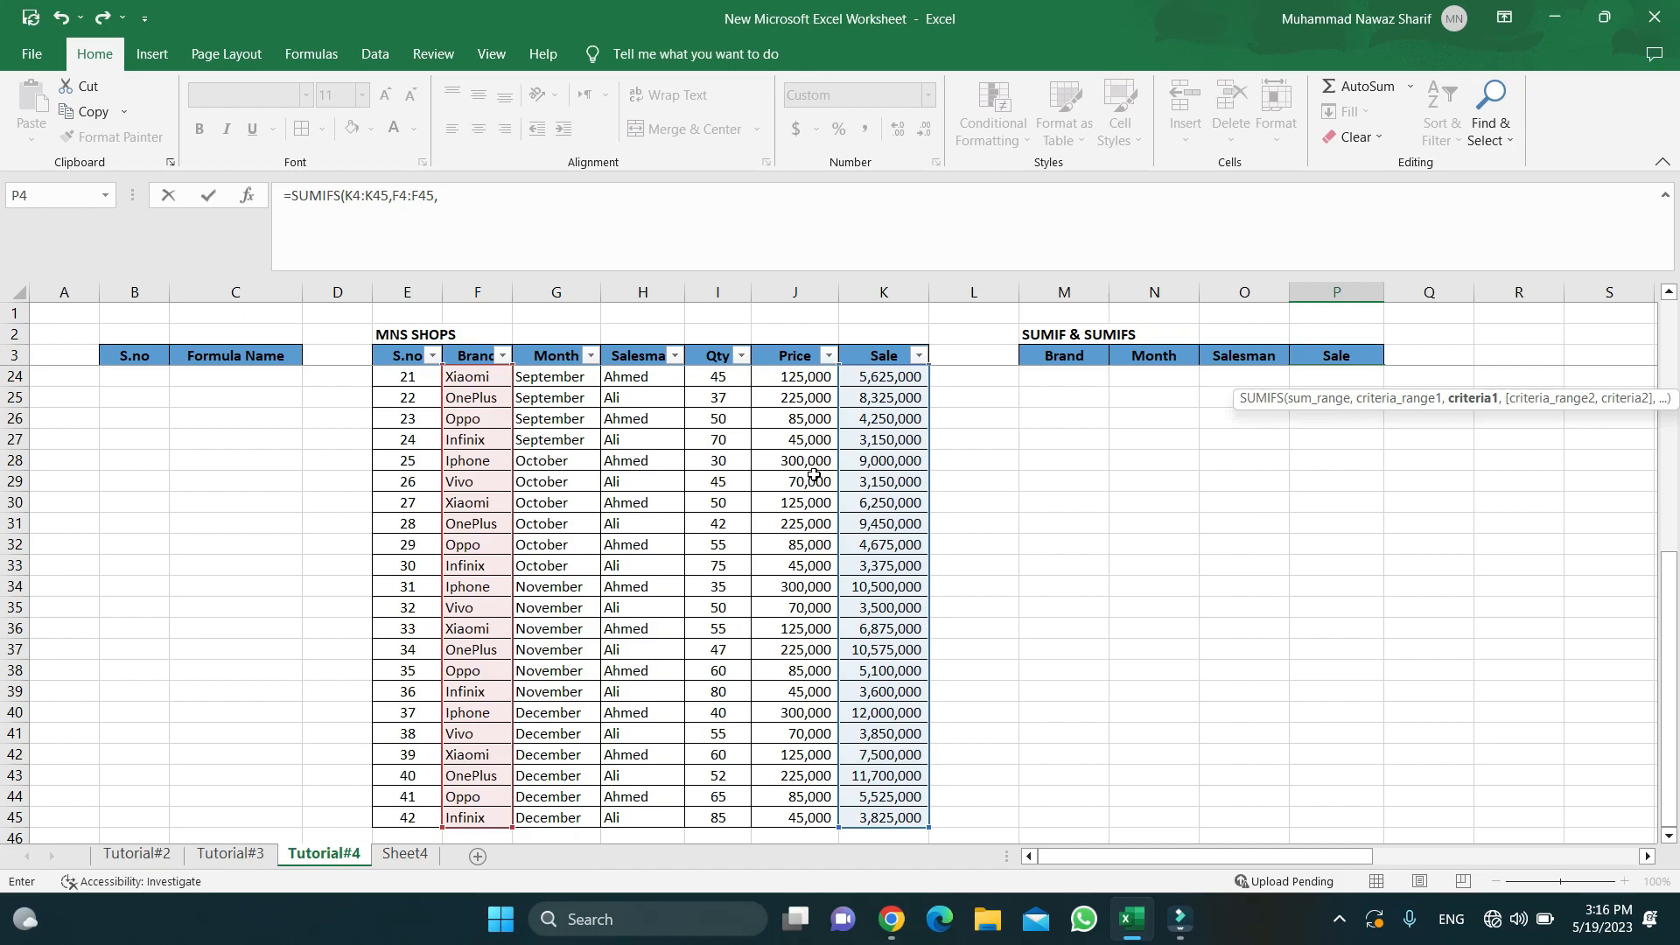
pyautogui.scroll(8, 814, 475)
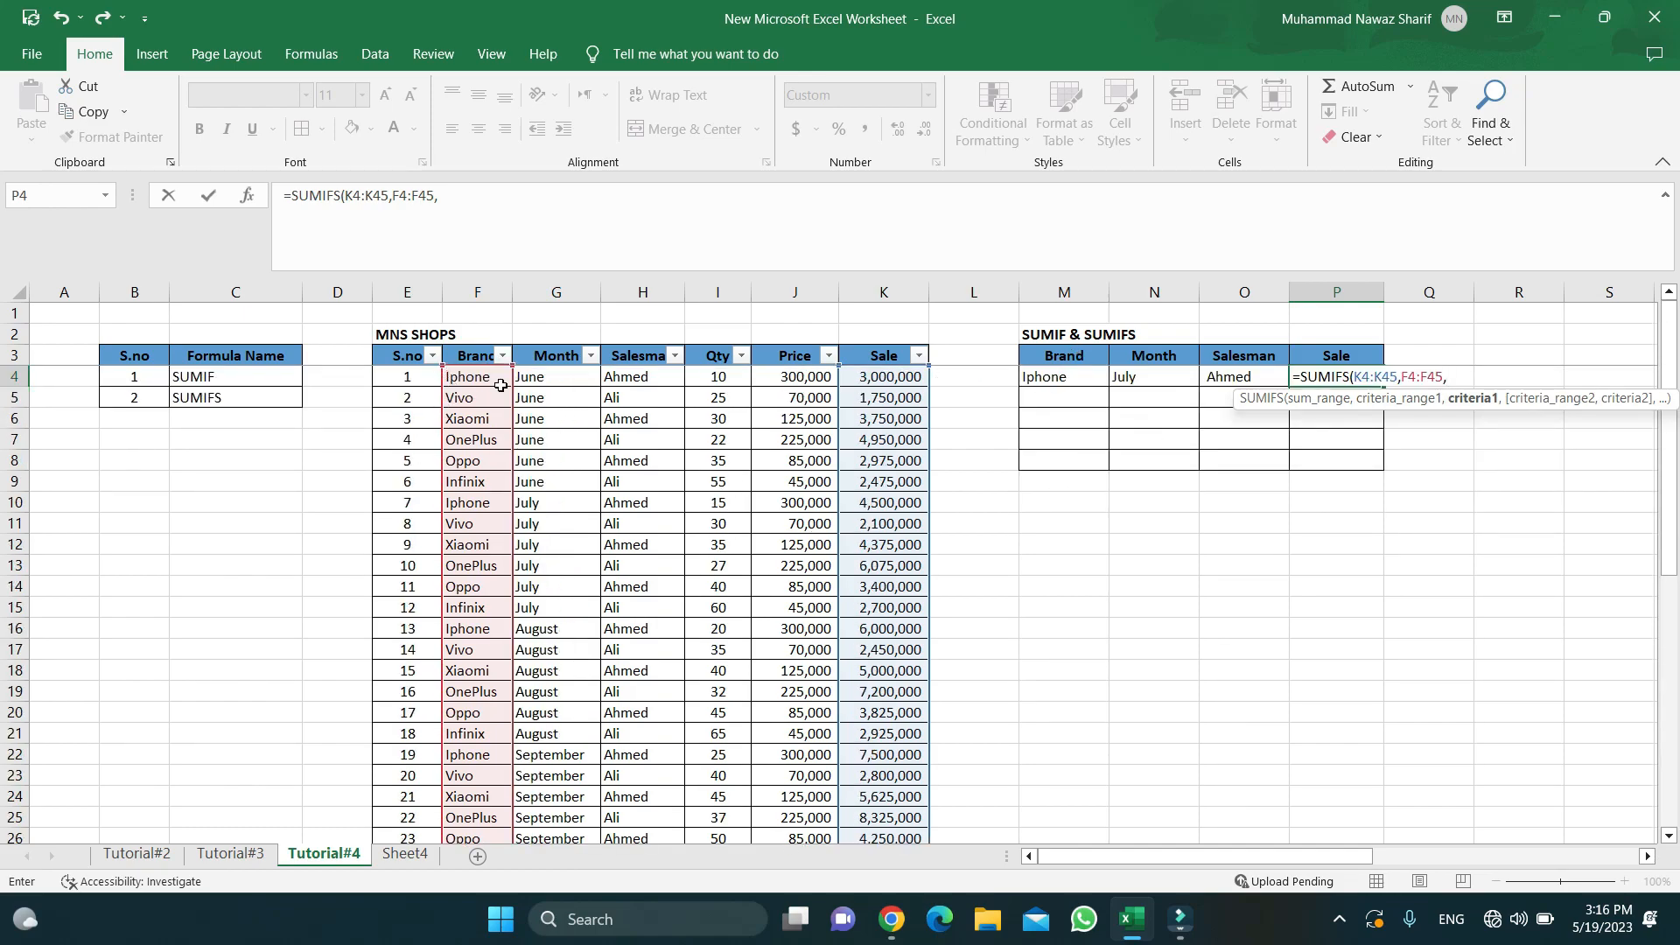
pyautogui.click(1061, 376)
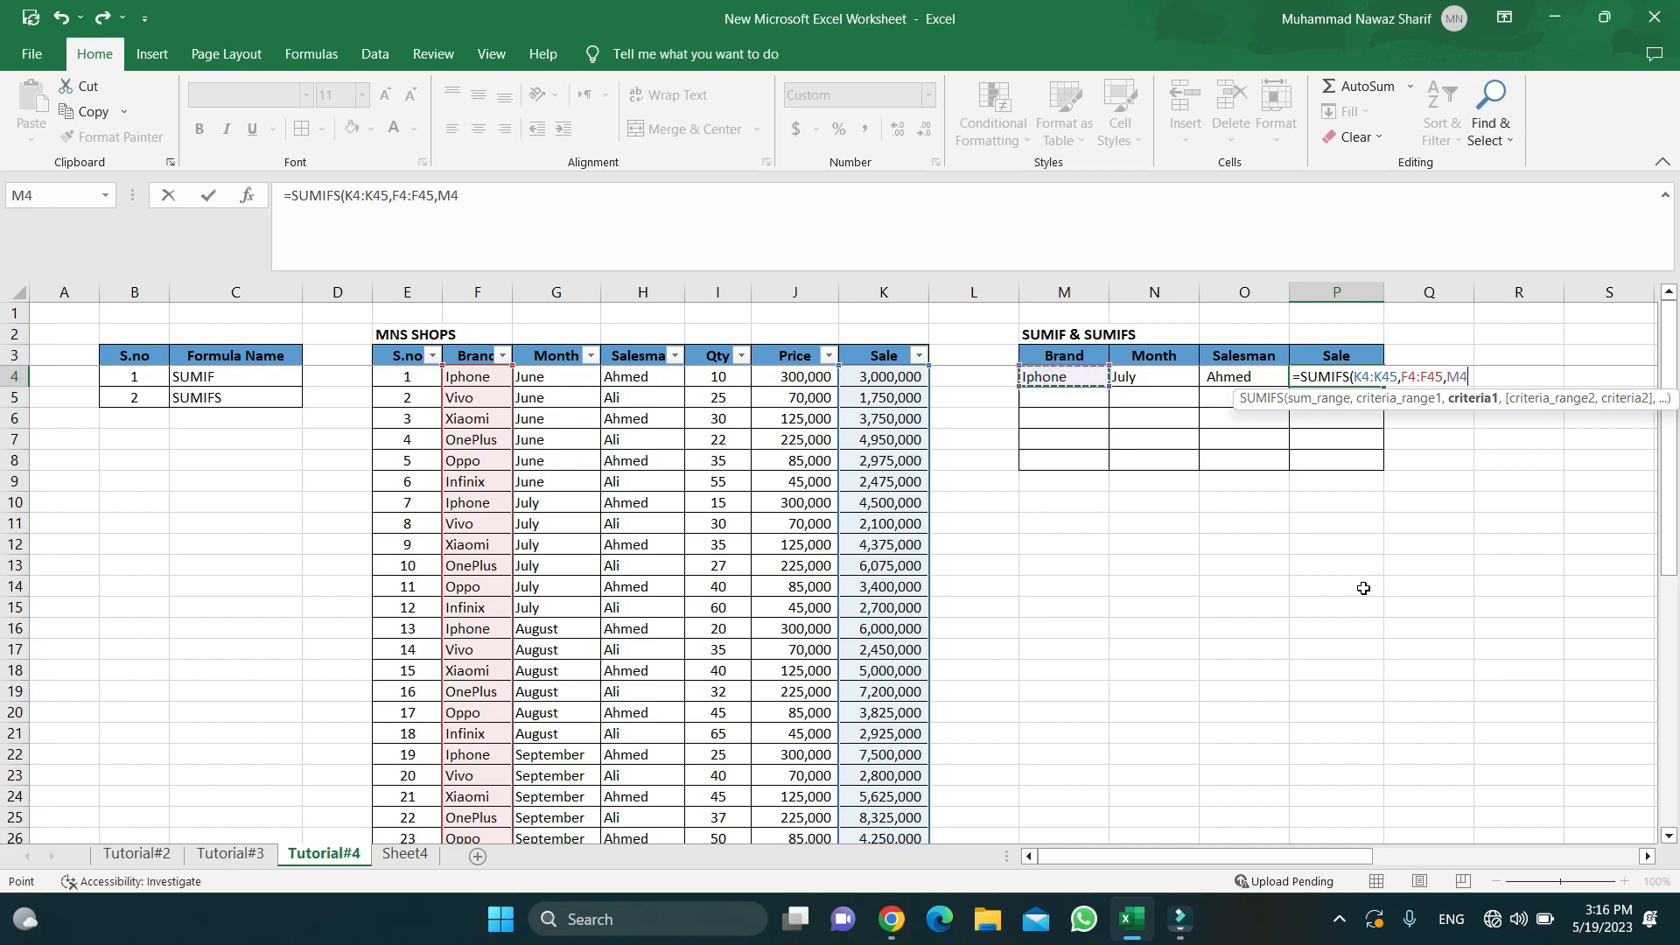
pyautogui.write(',')
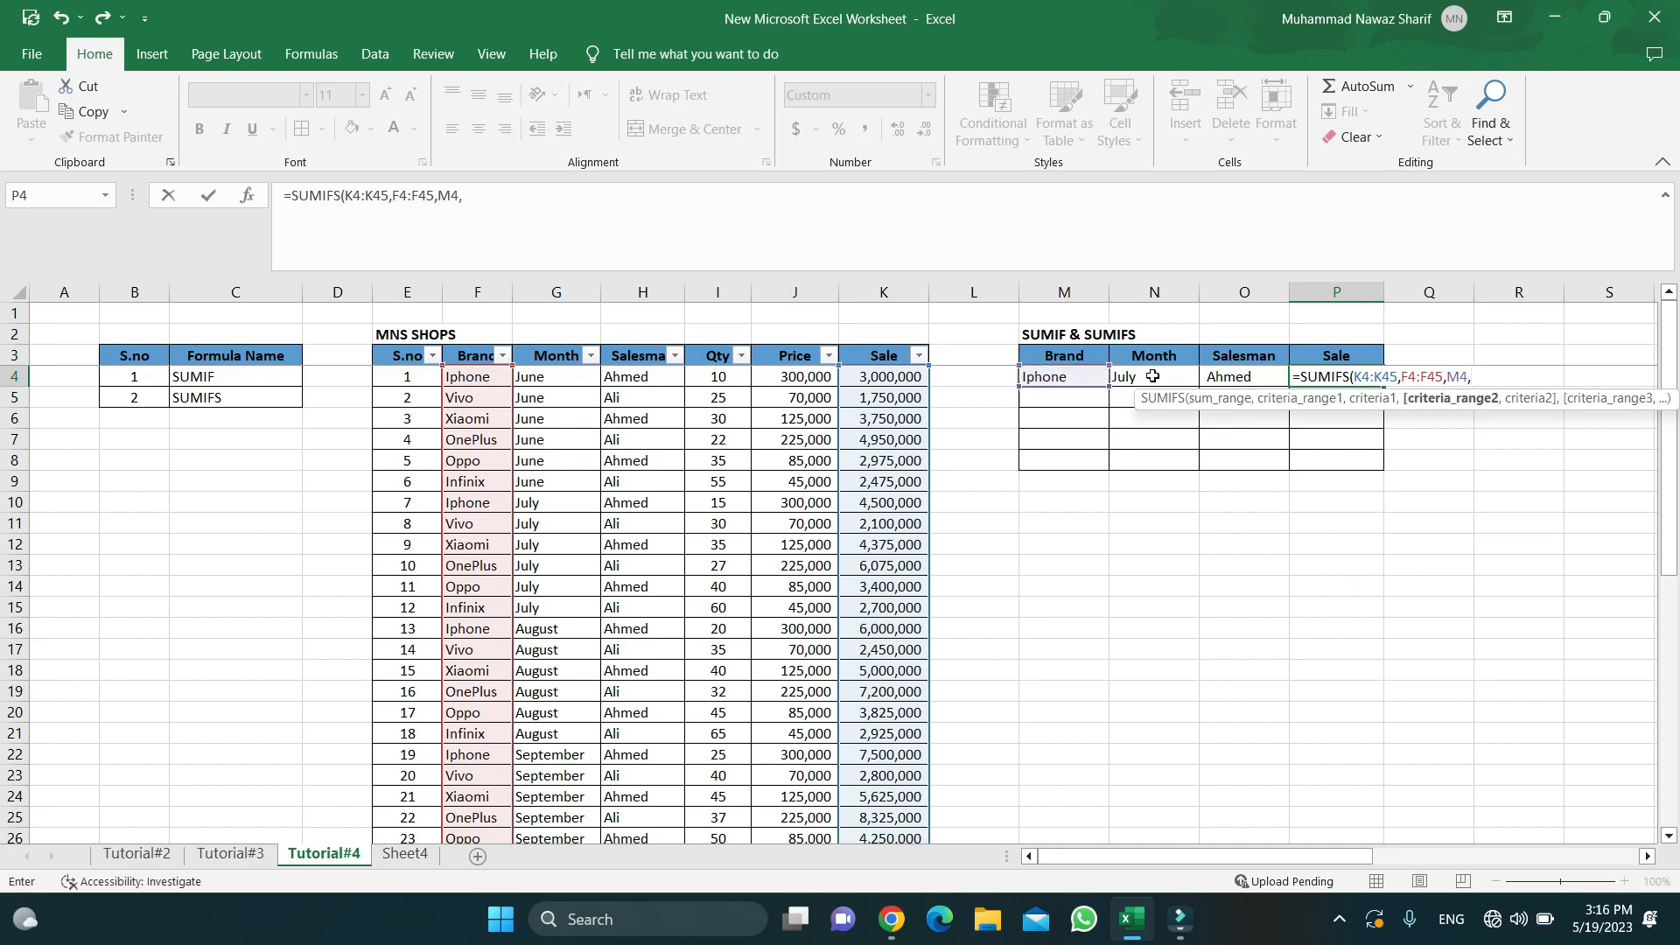
# - Add month (G4:G45, N4) and salesman (H4:H45, O4) criteria and enter, returning 4,500,000
pyautogui.click(560, 376)
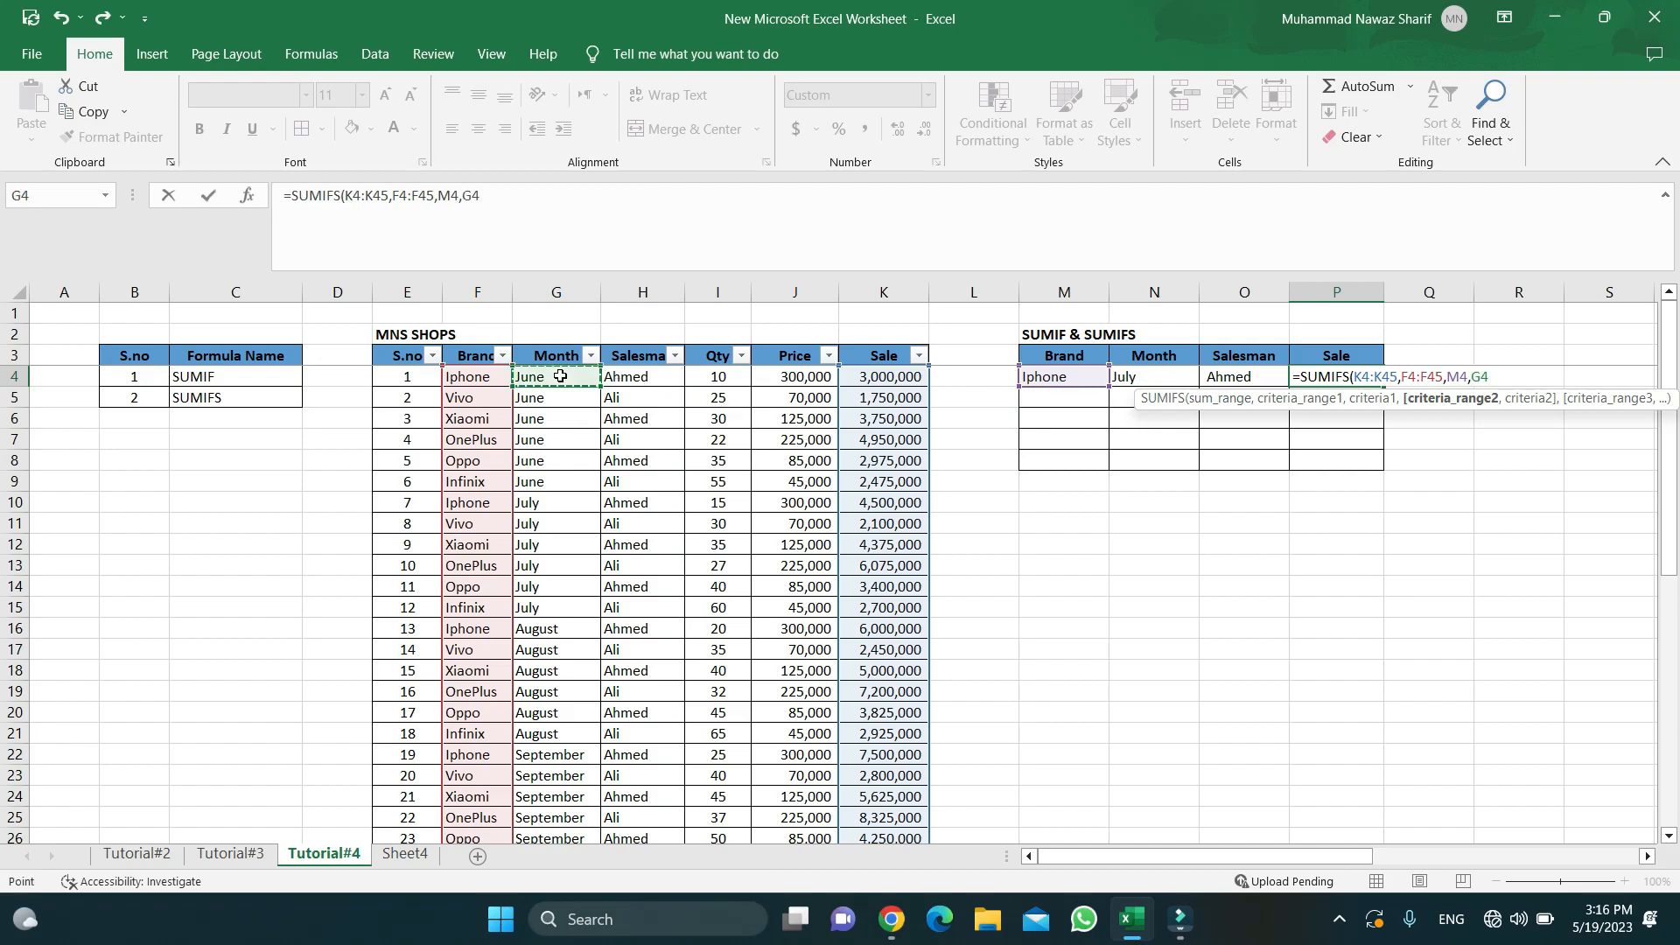
pyautogui.hotkey('ctrl', 'shift', 'Down')
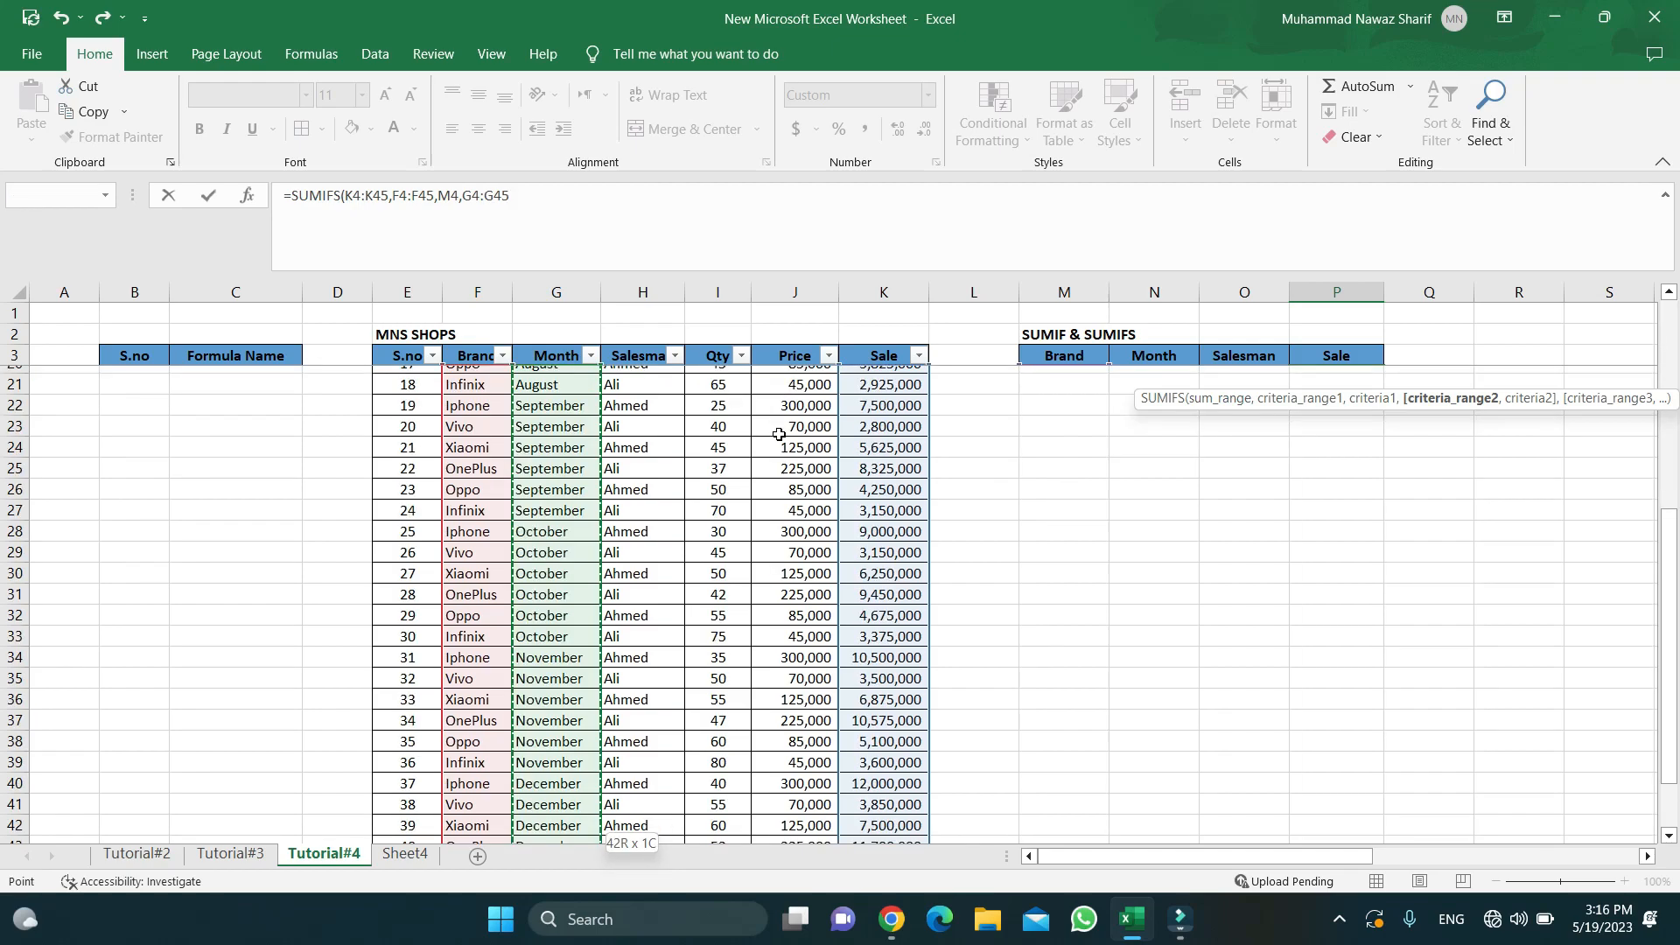
pyautogui.write(',')
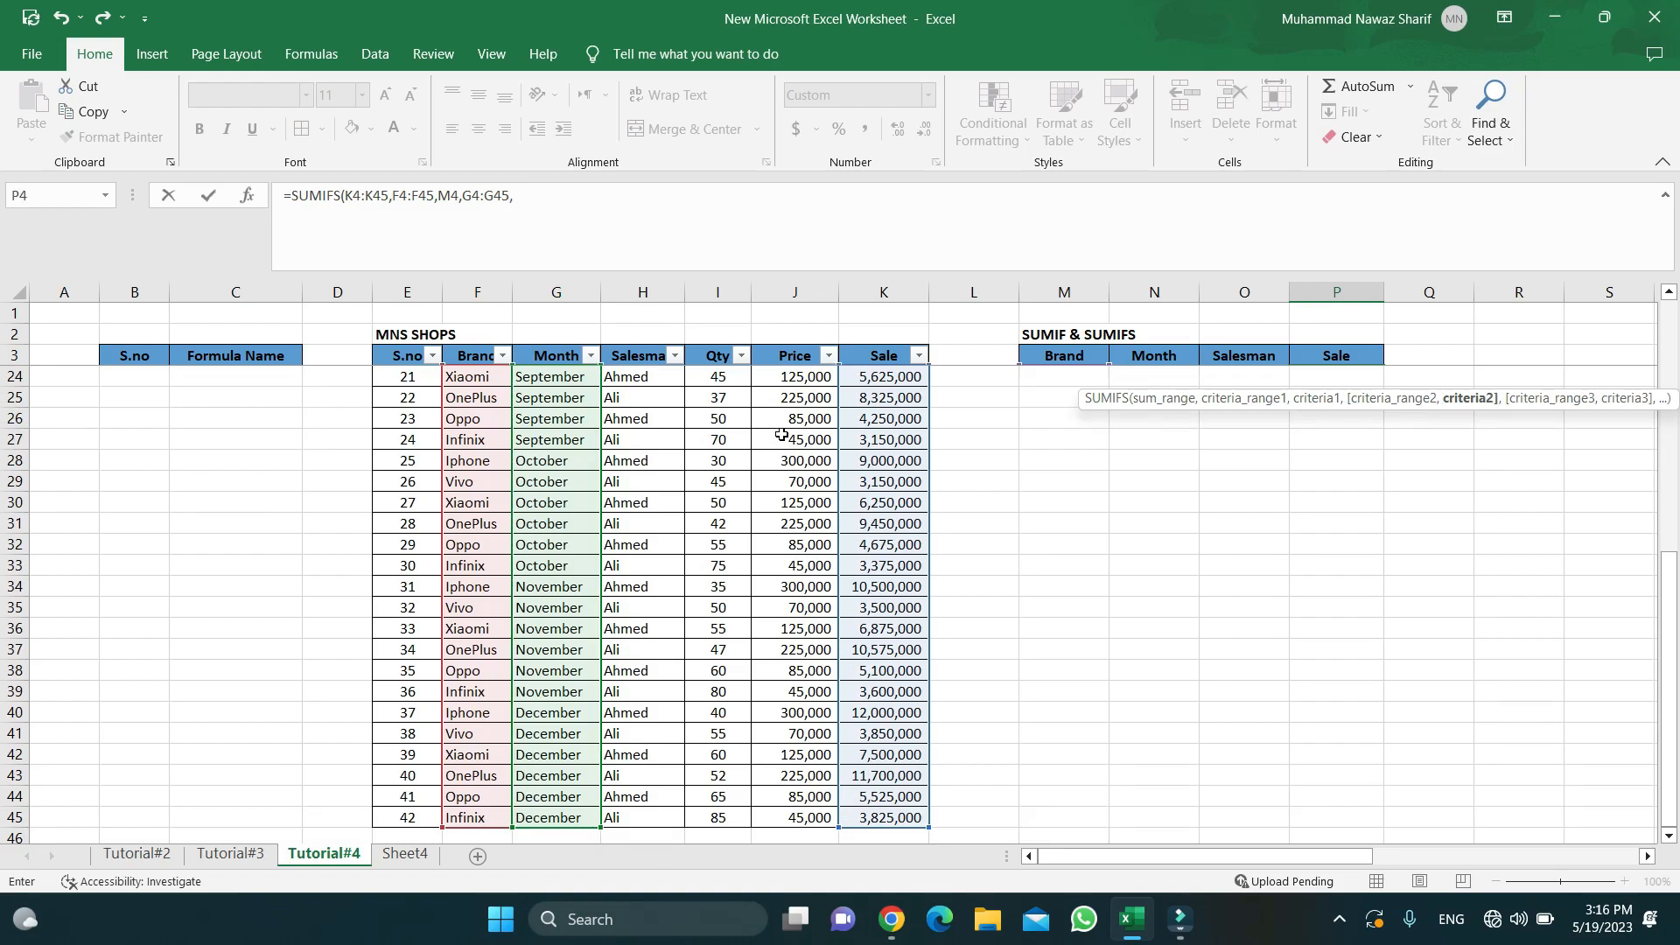
pyautogui.scroll(3, 1360, 473)
pyautogui.scroll(4, 1360, 474)
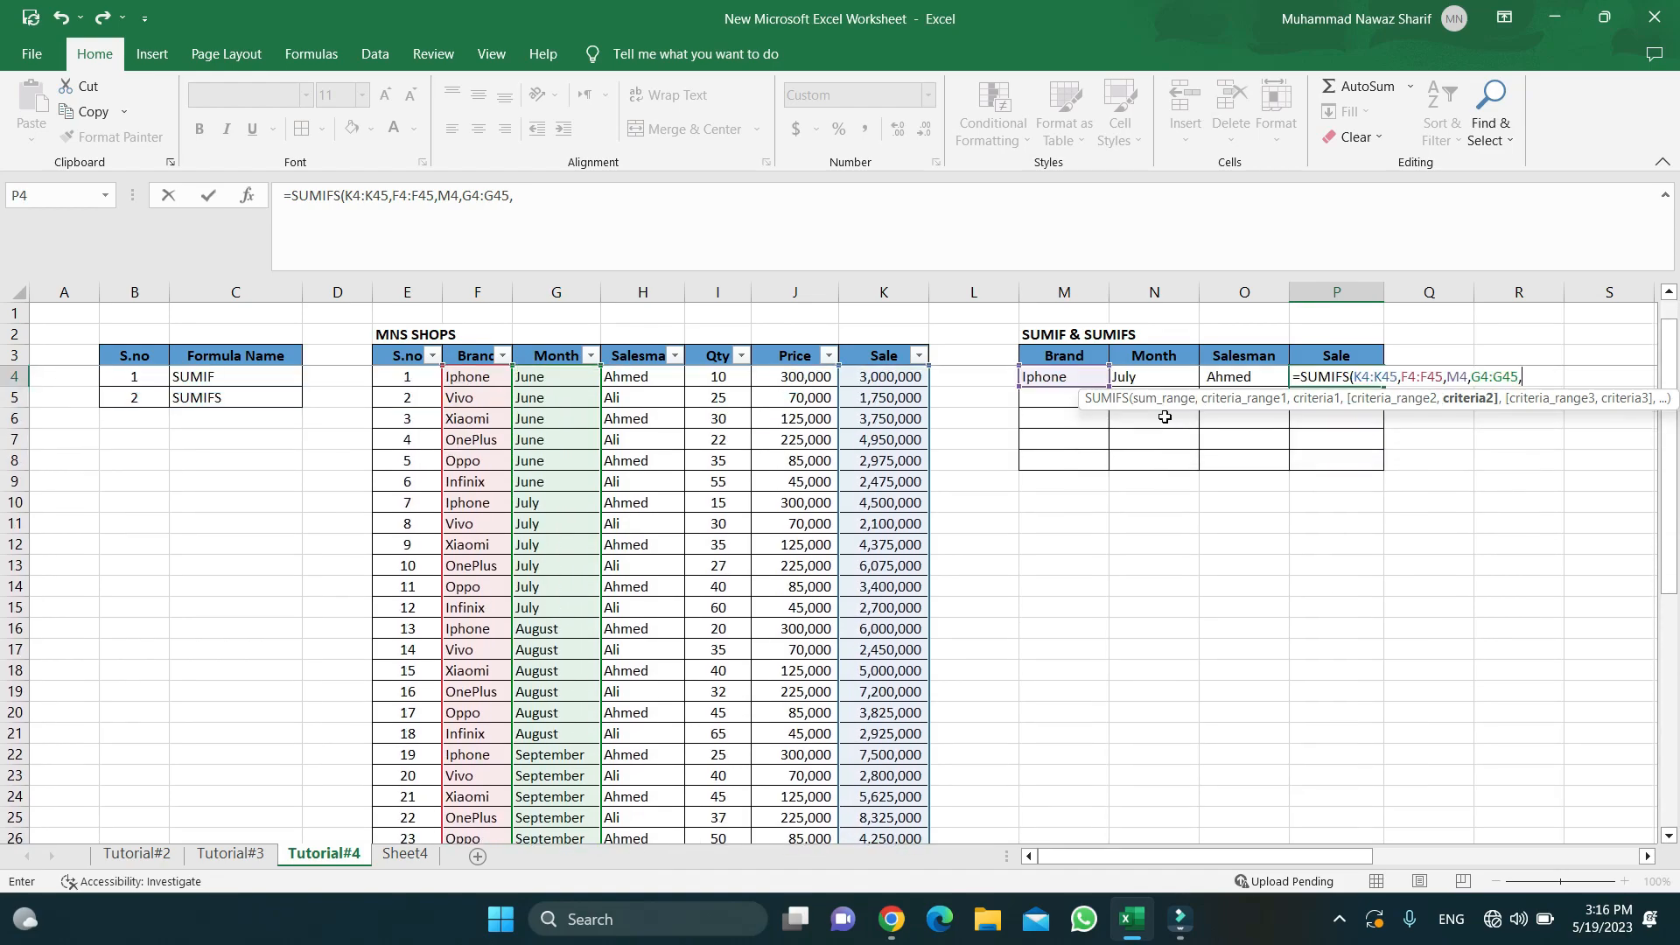
pyautogui.click(1138, 378)
pyautogui.write(',')
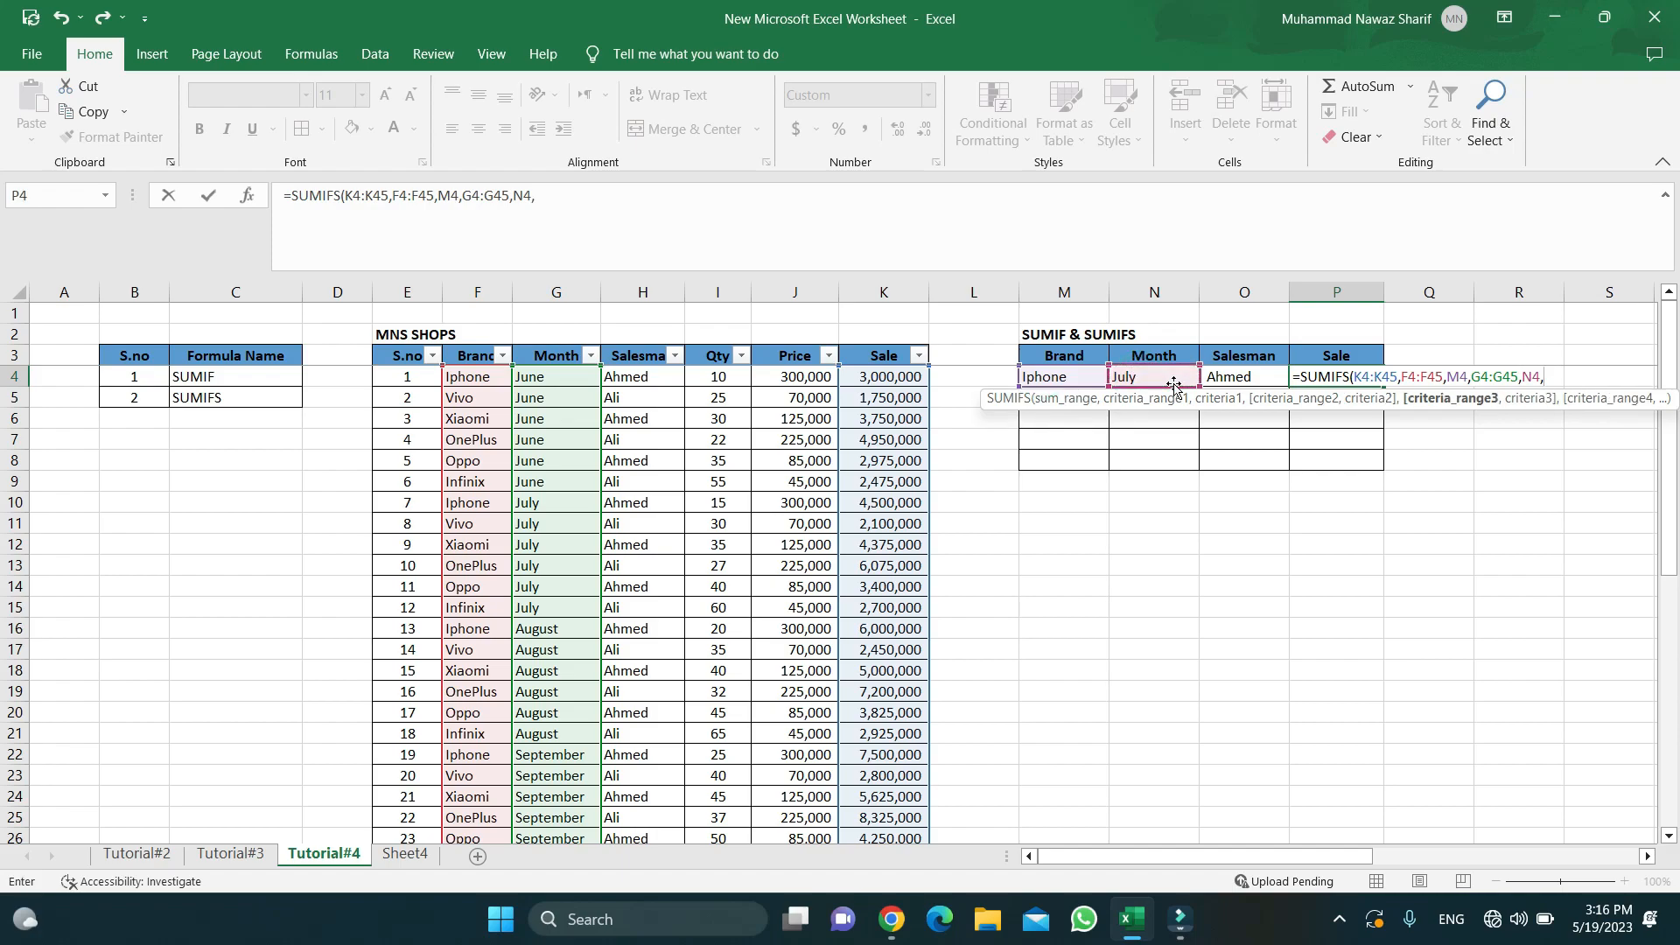
pyautogui.click(646, 383)
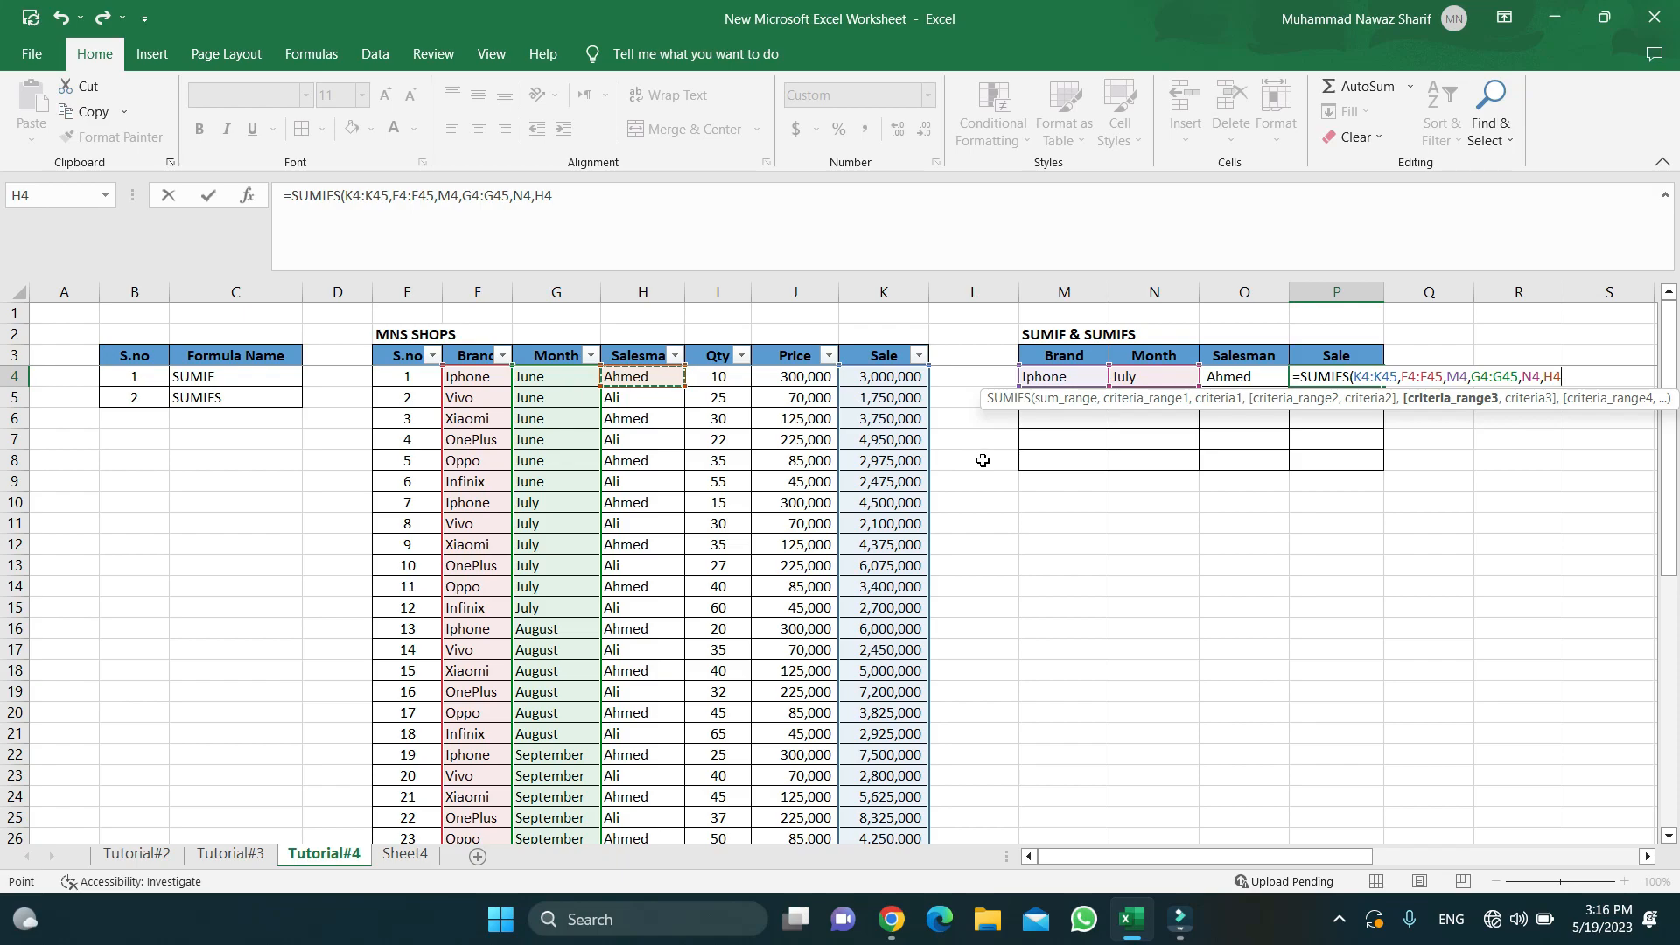
pyautogui.hotkey('ctrl', 'shift', 'Down')
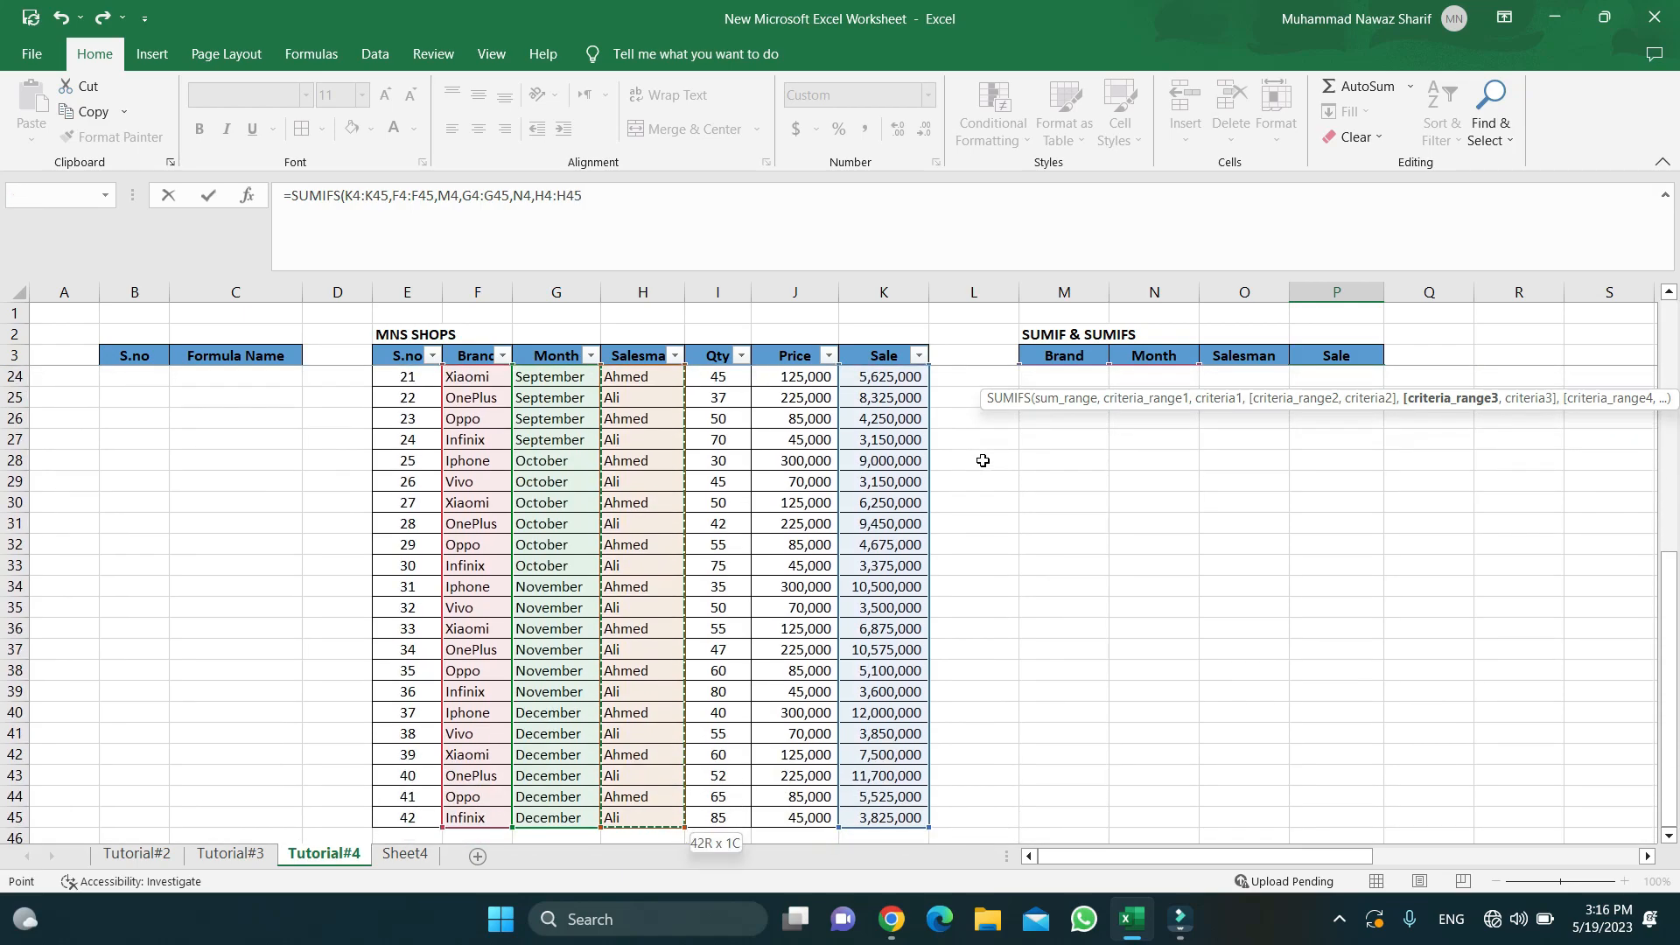
pyautogui.write(',')
pyautogui.scroll(8, 1260, 419)
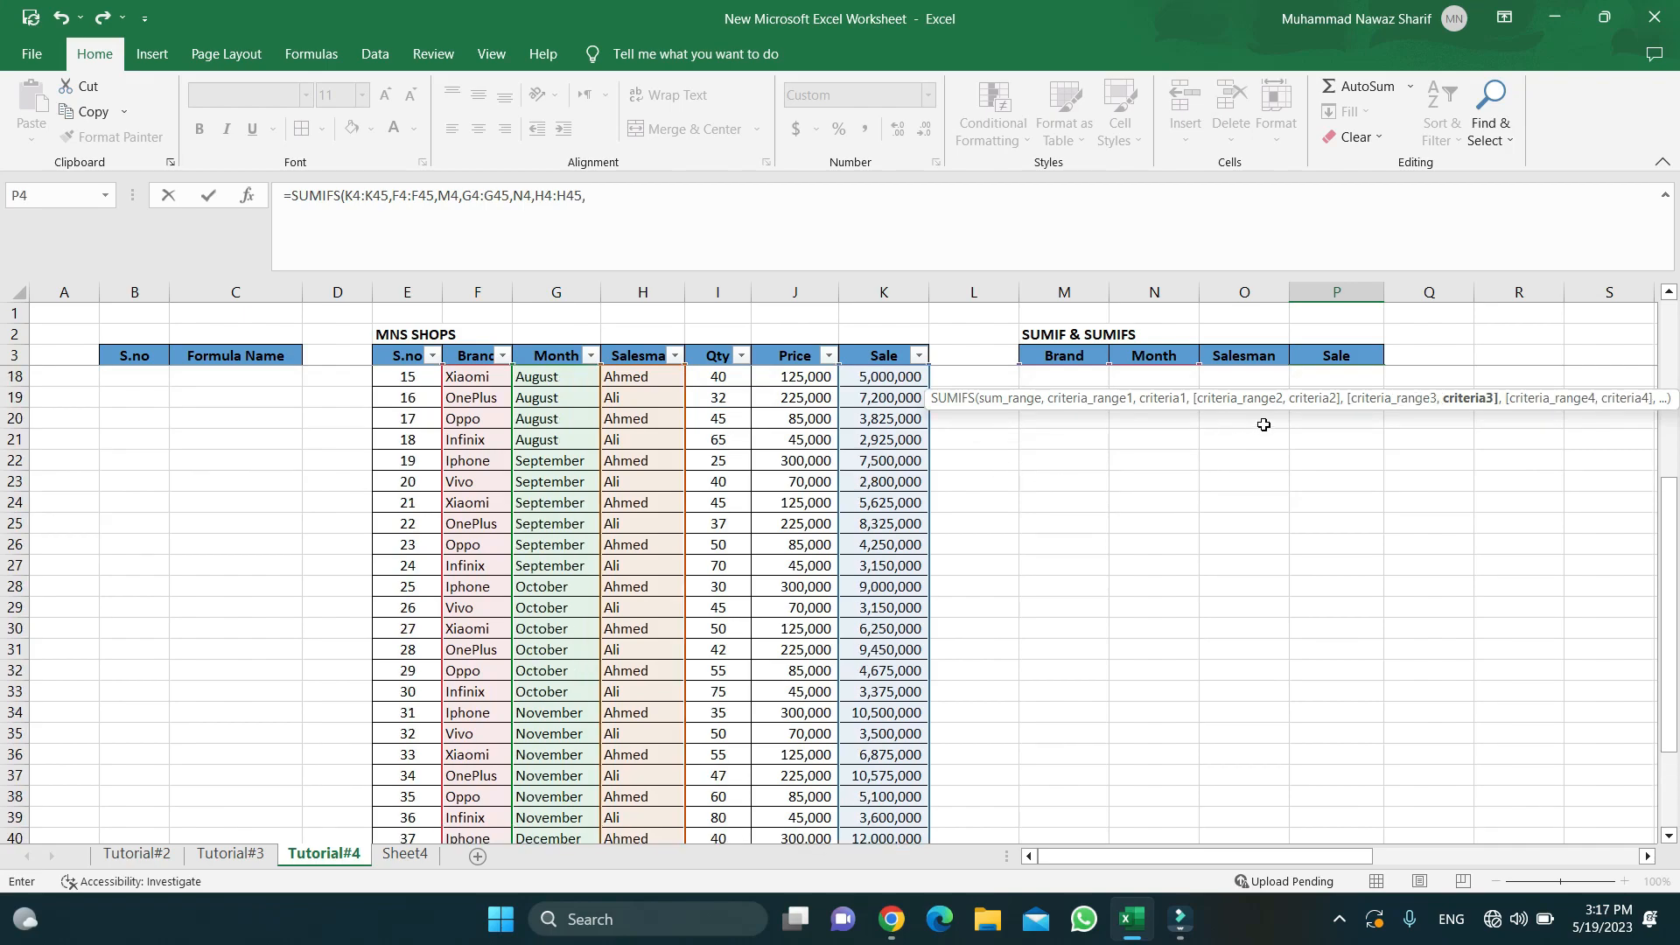
pyautogui.click(1258, 375)
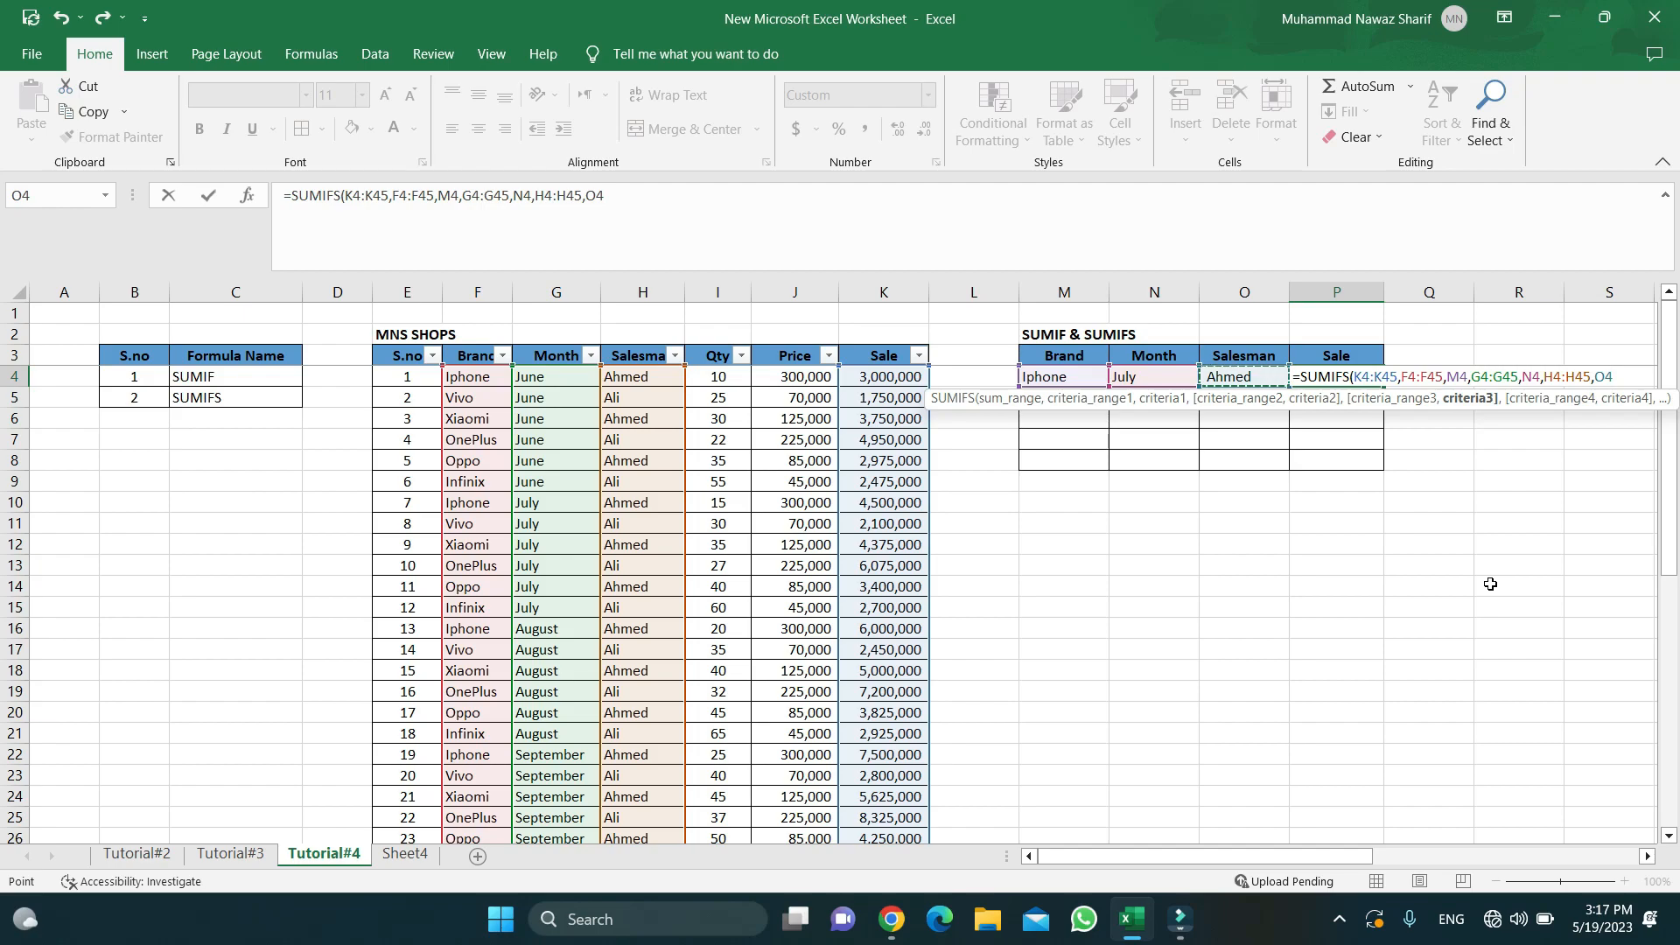
pyautogui.write(')')
pyautogui.press('Return')
pyautogui.press('Up')
pyautogui.press('Up')
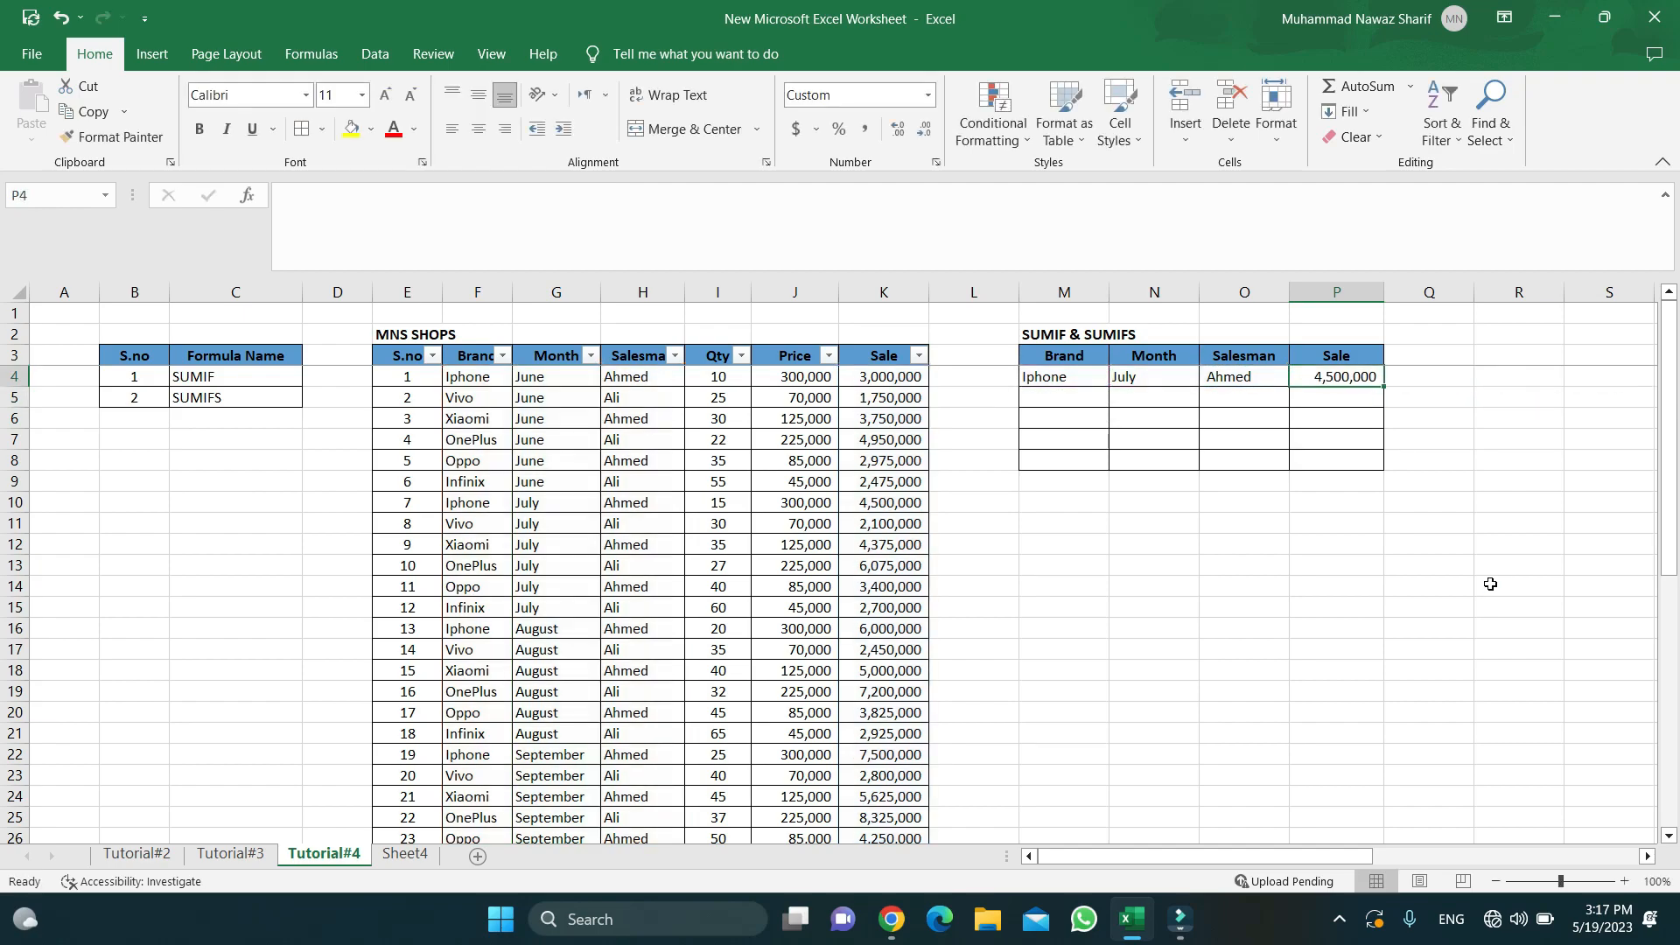
pyautogui.press('Down')
pyautogui.press('Down')
pyautogui.press('Left')
pyautogui.press('Left')
pyautogui.press('Up')
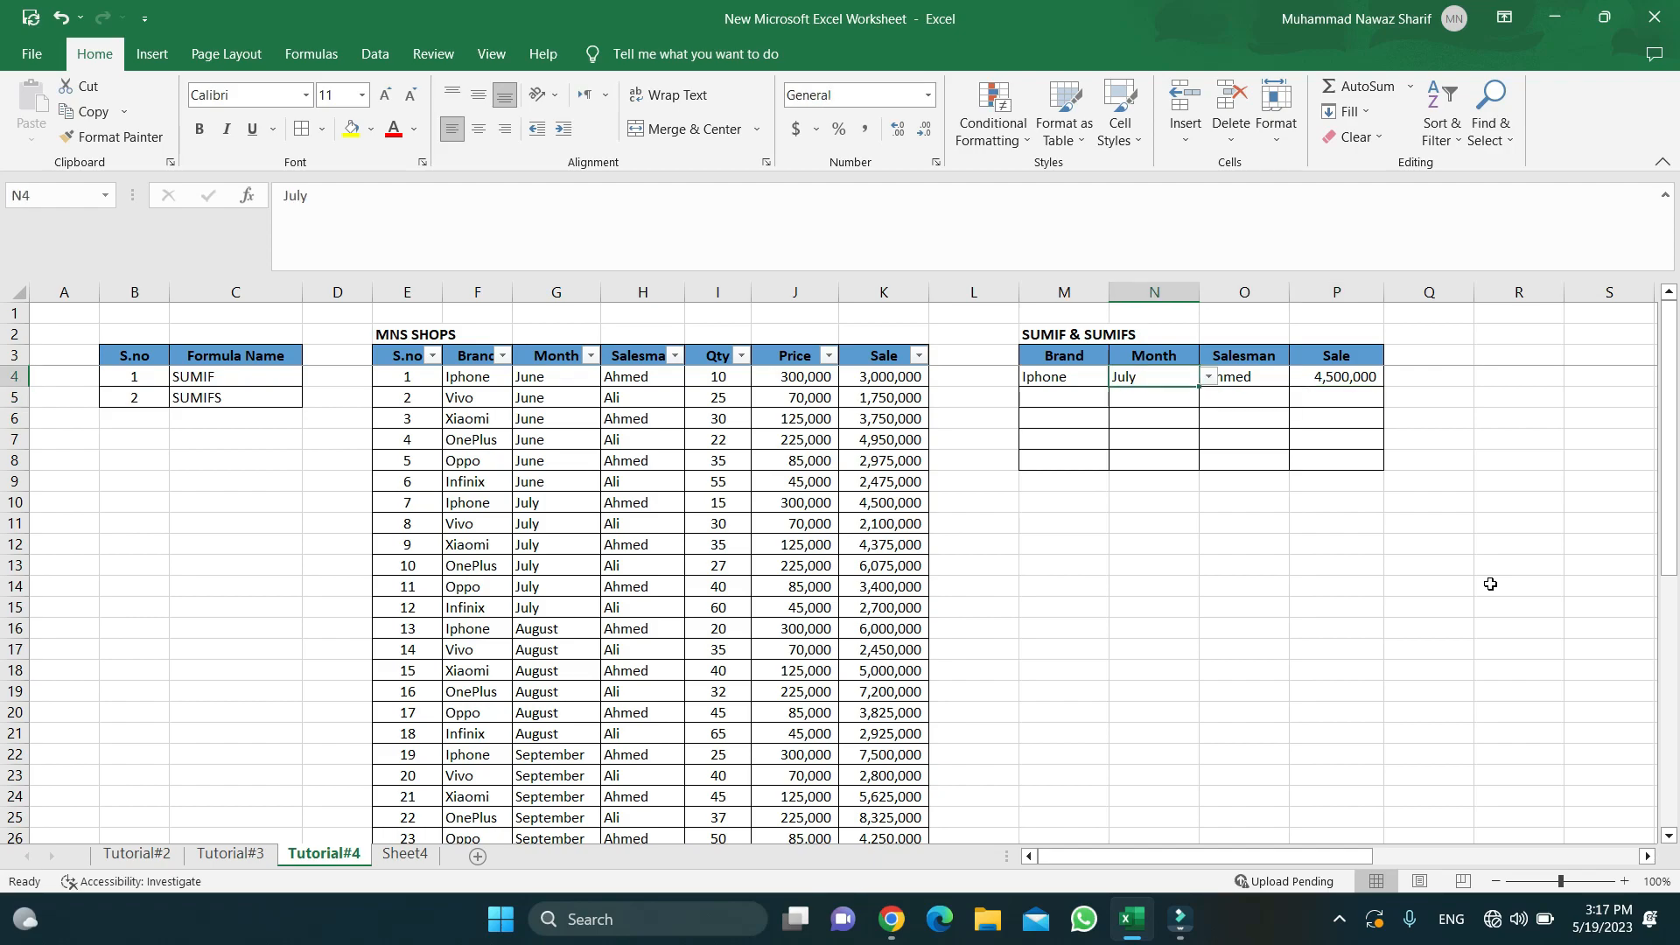
pyautogui.press('Left')
pyautogui.press('Left')
pyautogui.press('Right')
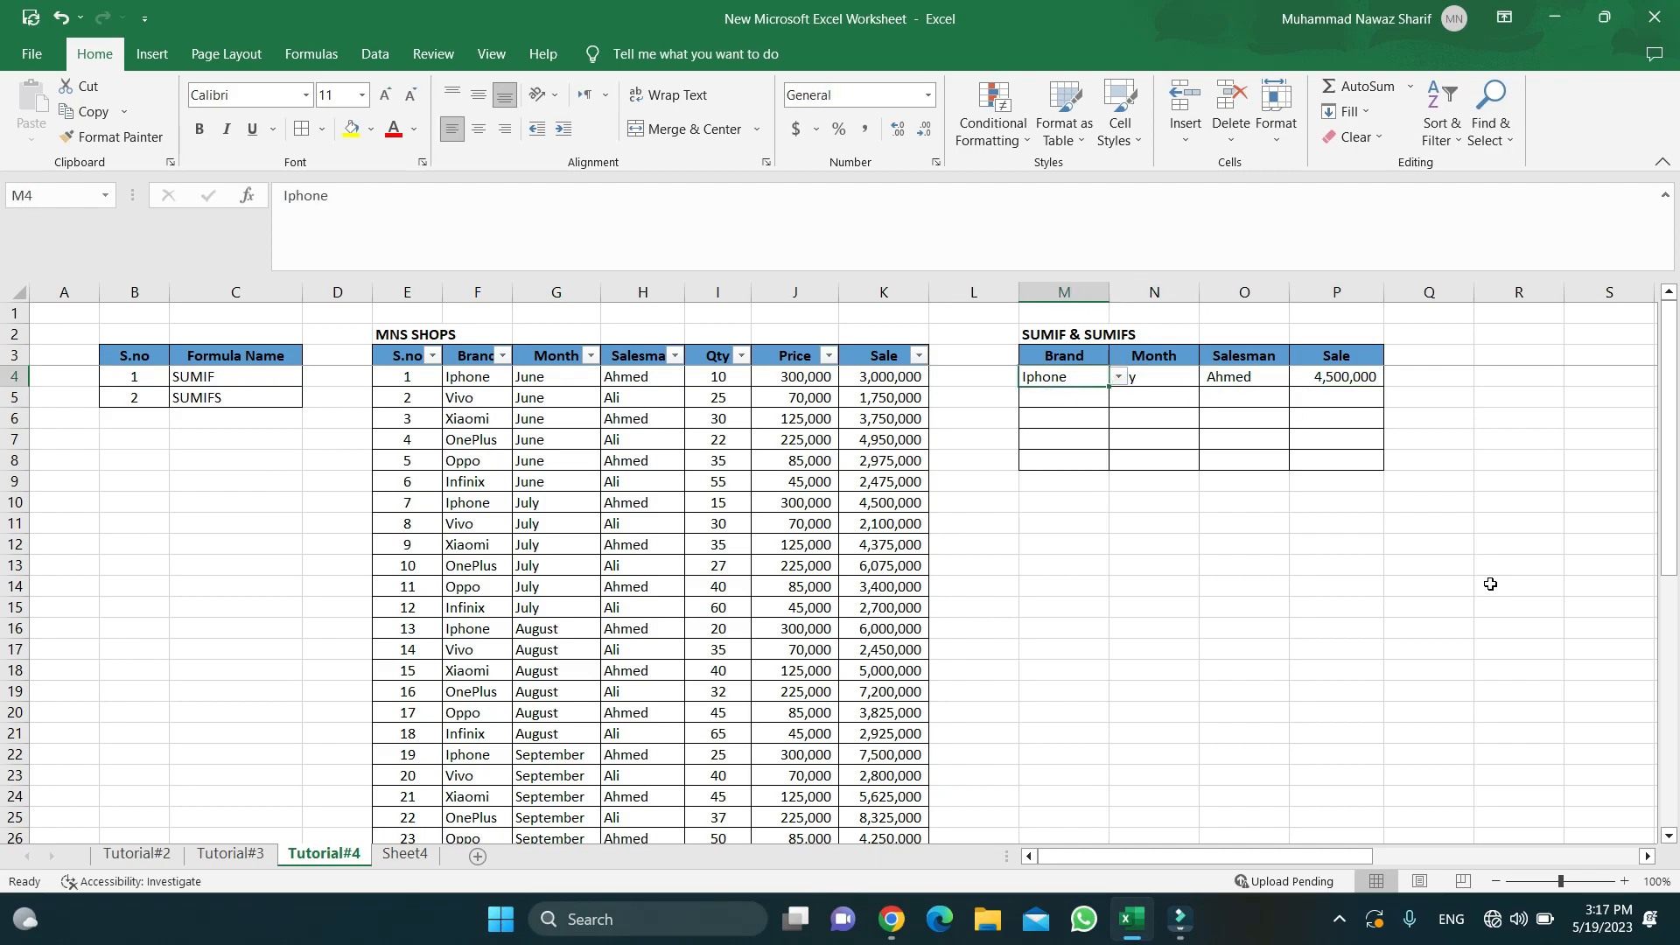
pyautogui.press('Right')
pyautogui.press('Right')
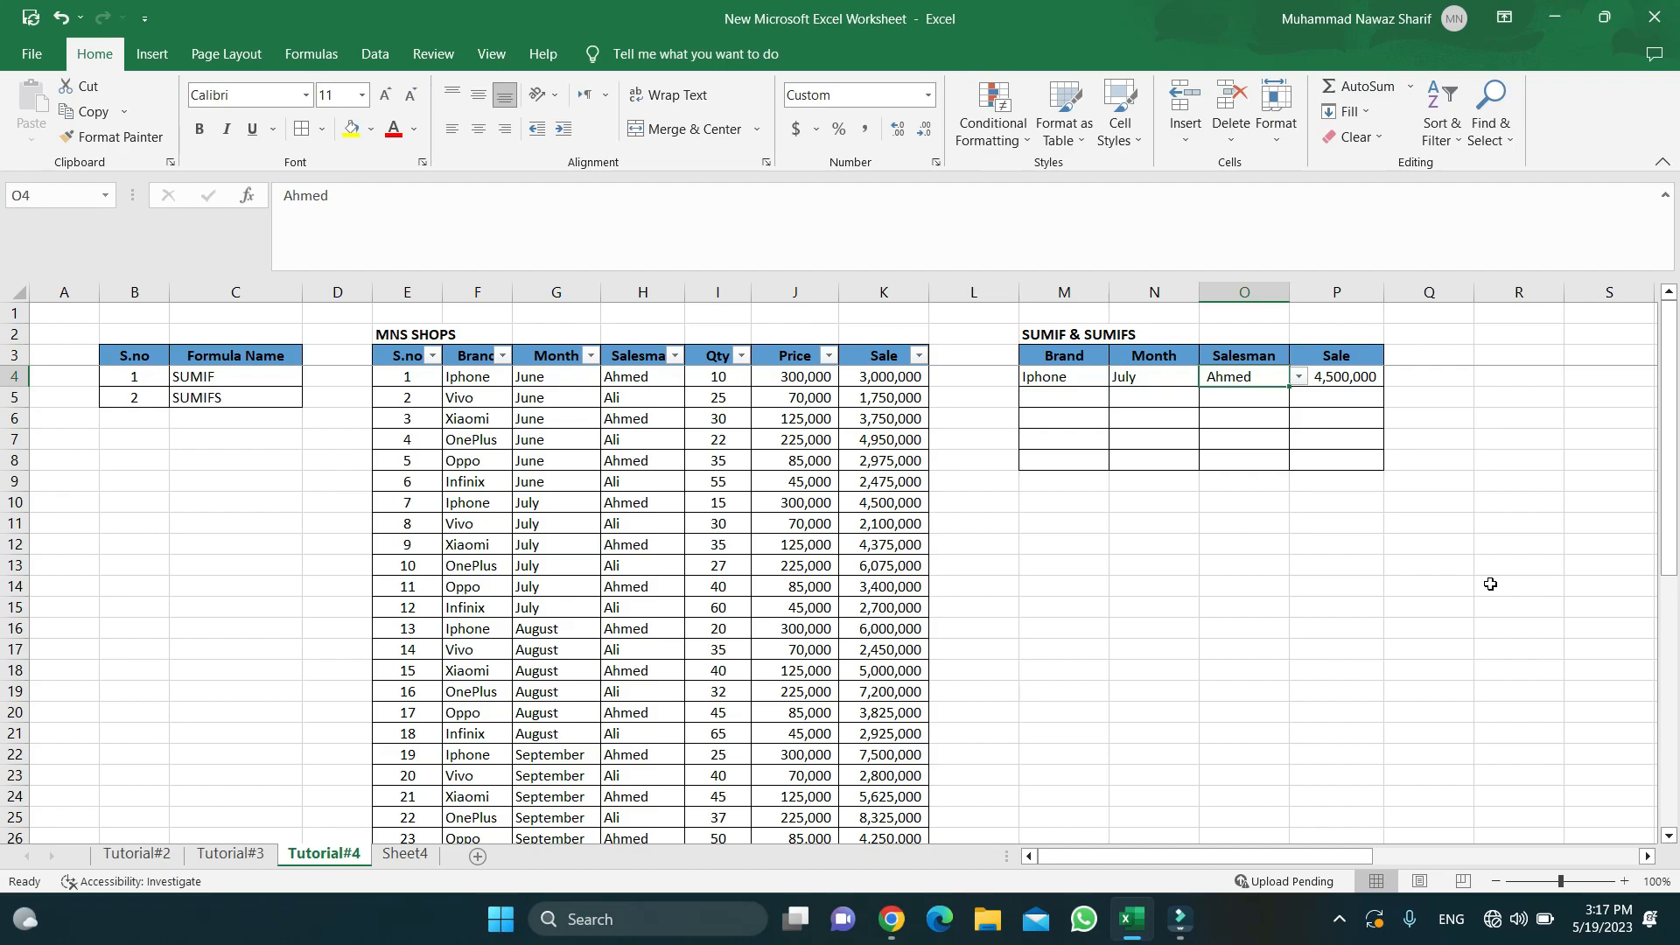
pyautogui.press('Left')
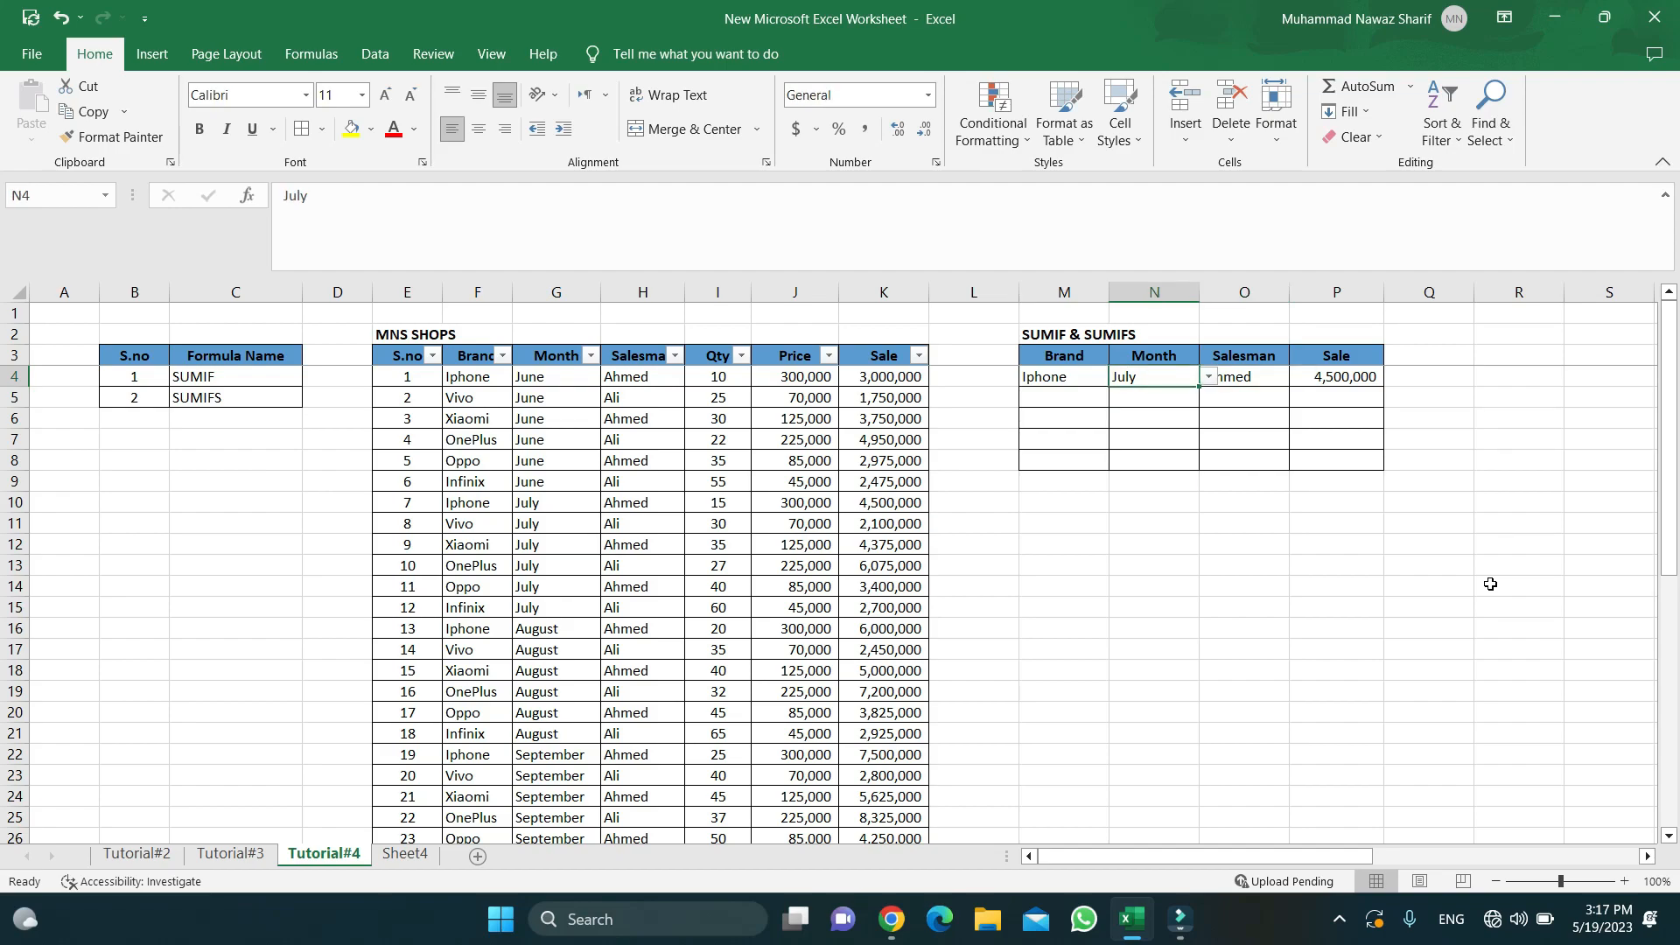
pyautogui.press('Right')
pyautogui.press('Right')
pyautogui.press('Left')
pyautogui.press('Left')
pyautogui.press('Left')
pyautogui.press('Left')
pyautogui.press('Left')
pyautogui.press('Left')
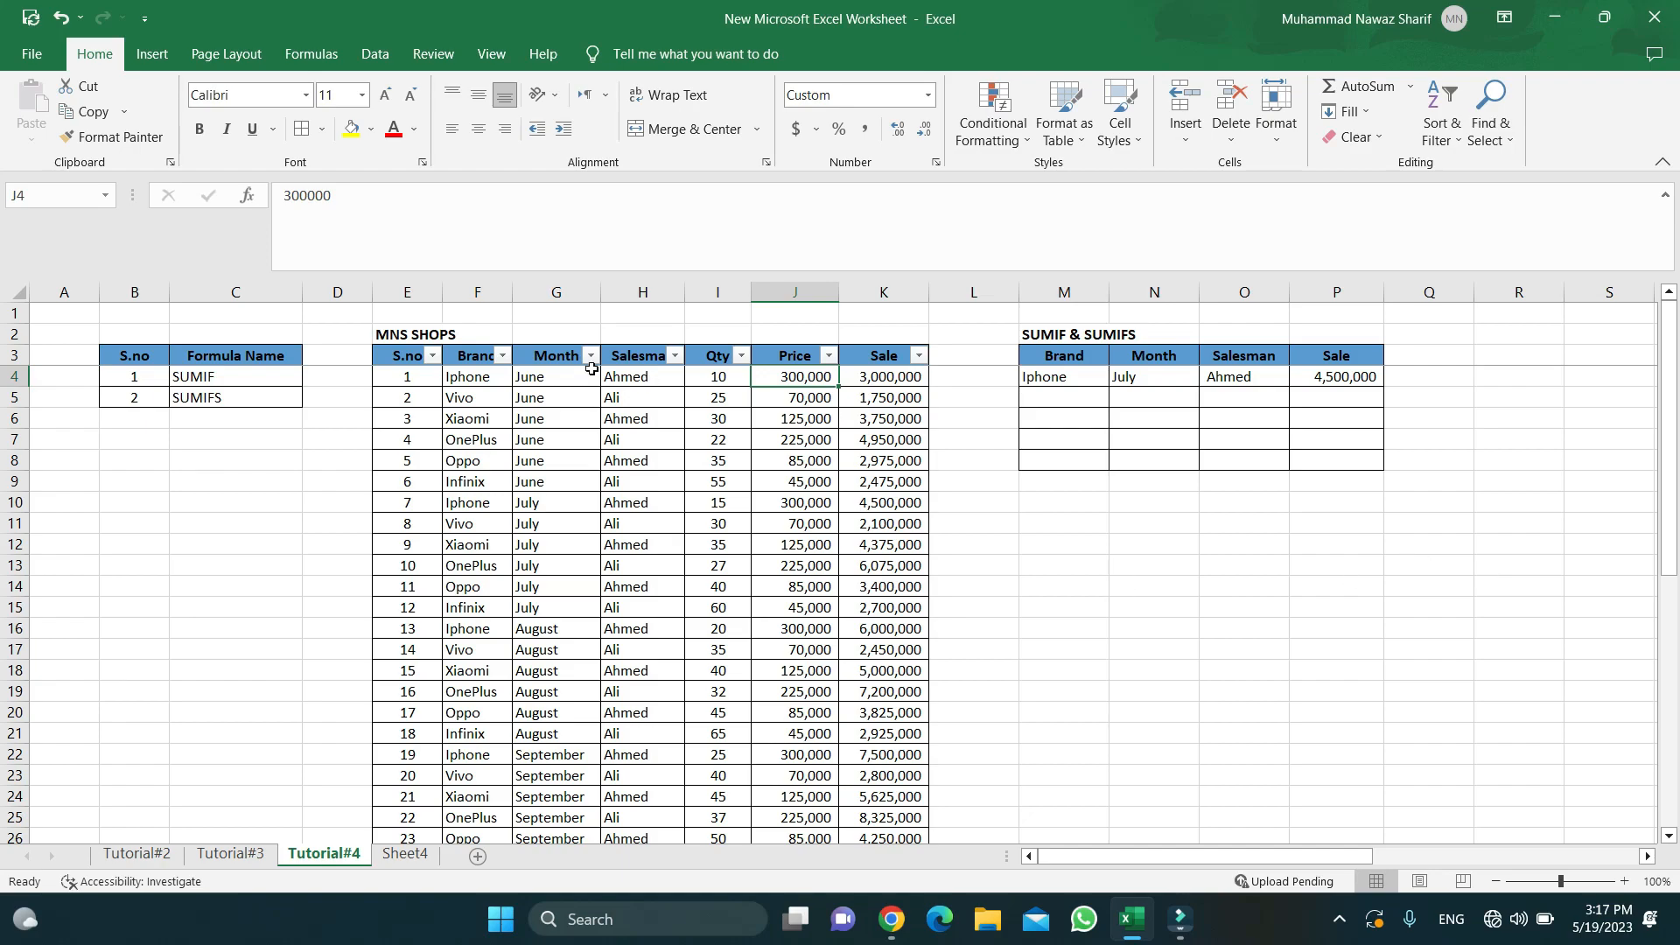
# - Filter the table to Brand Iphone and Month July, leaving one row
pyautogui.click(502, 355)
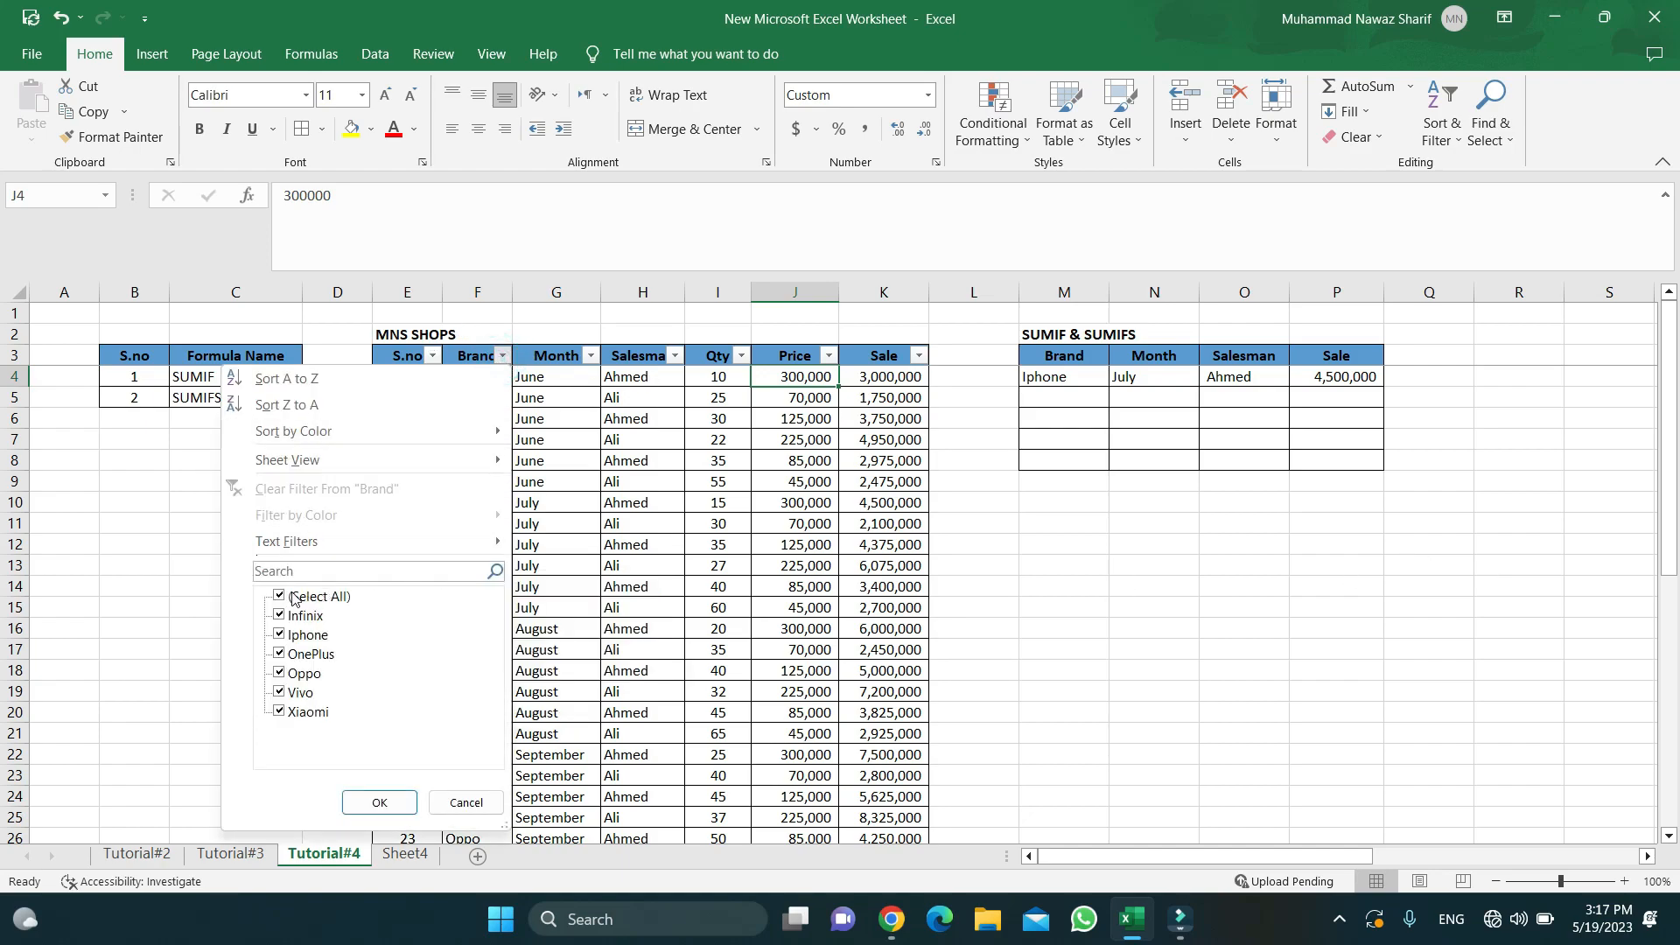
pyautogui.click(278, 596)
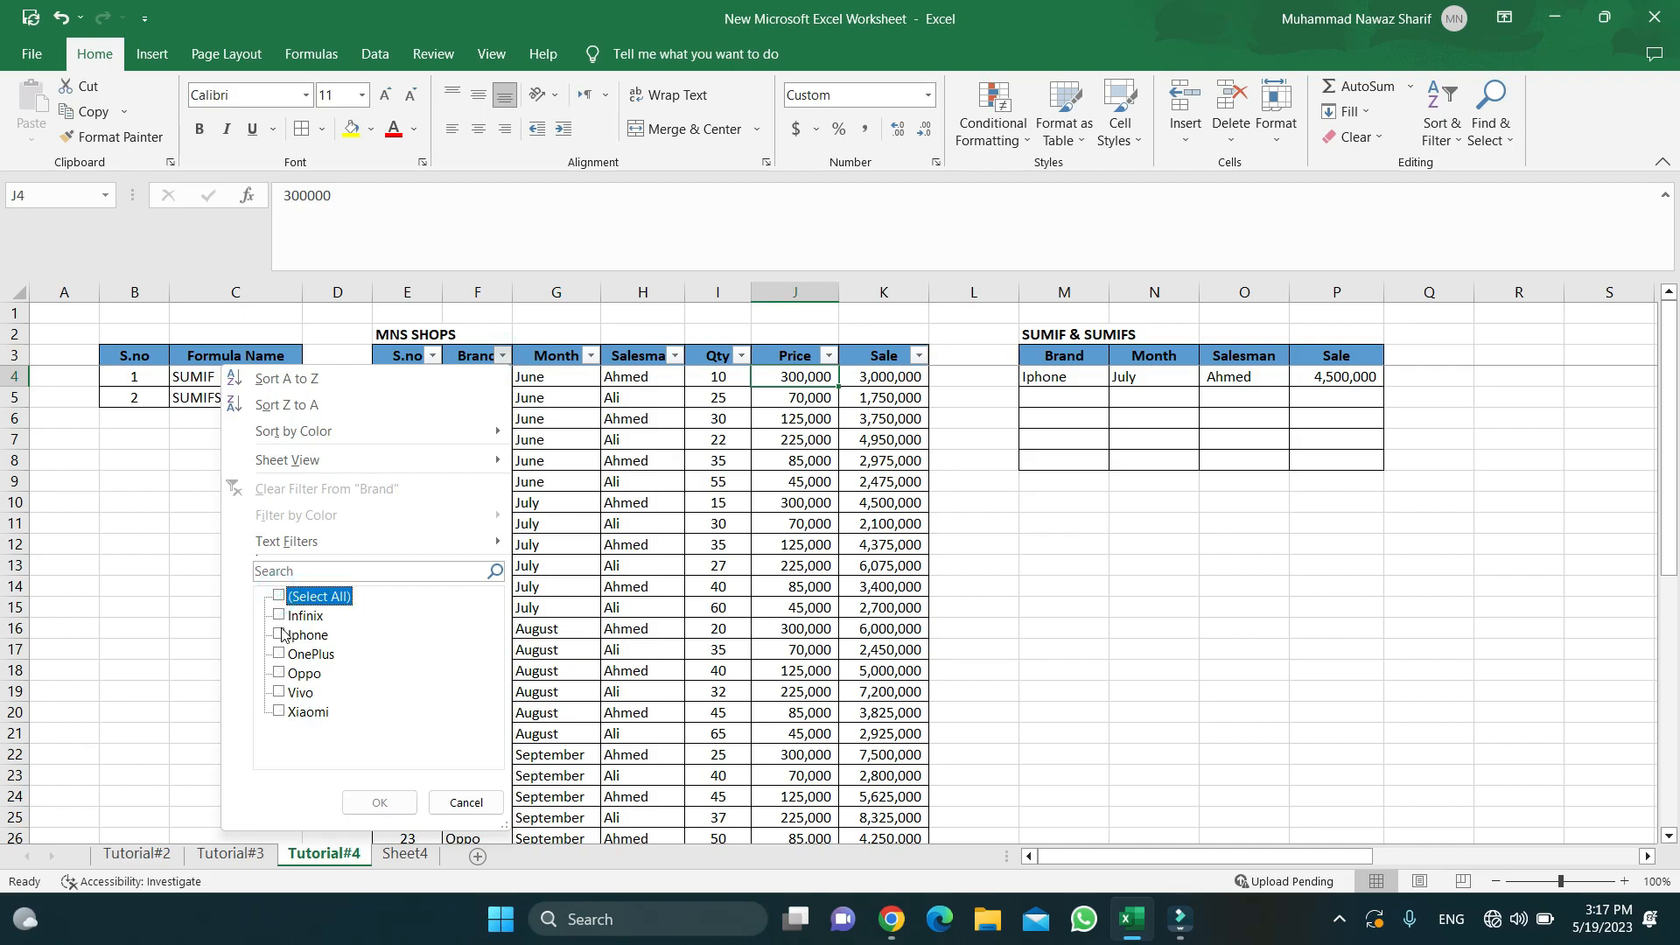
pyautogui.click(280, 635)
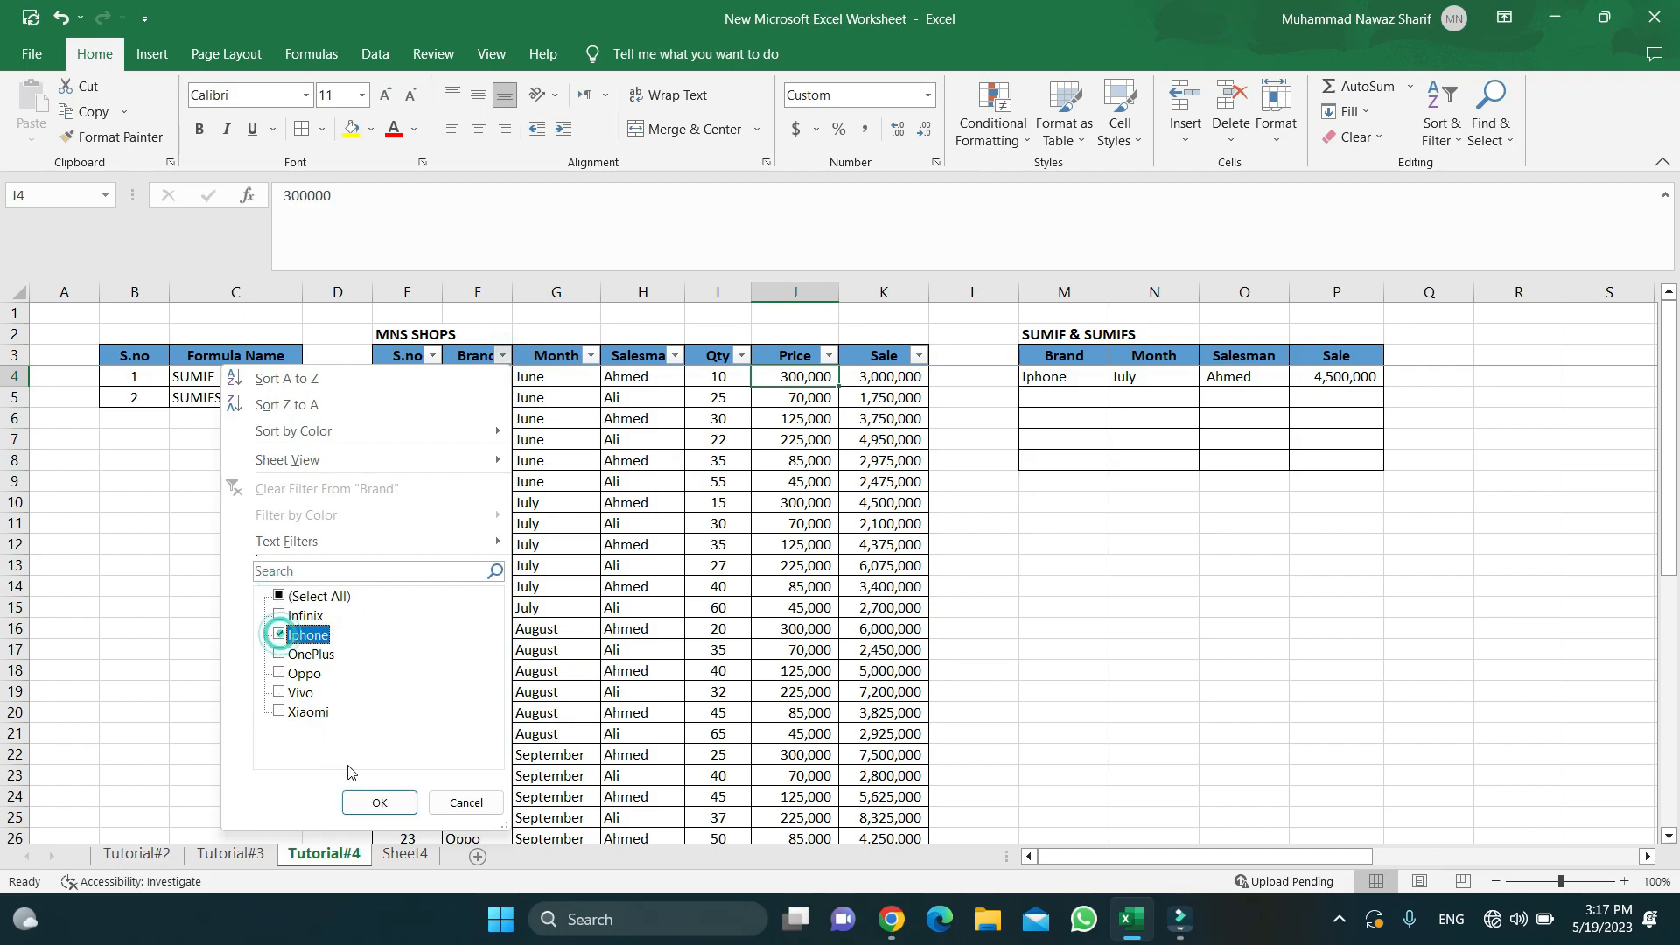
pyautogui.click(379, 802)
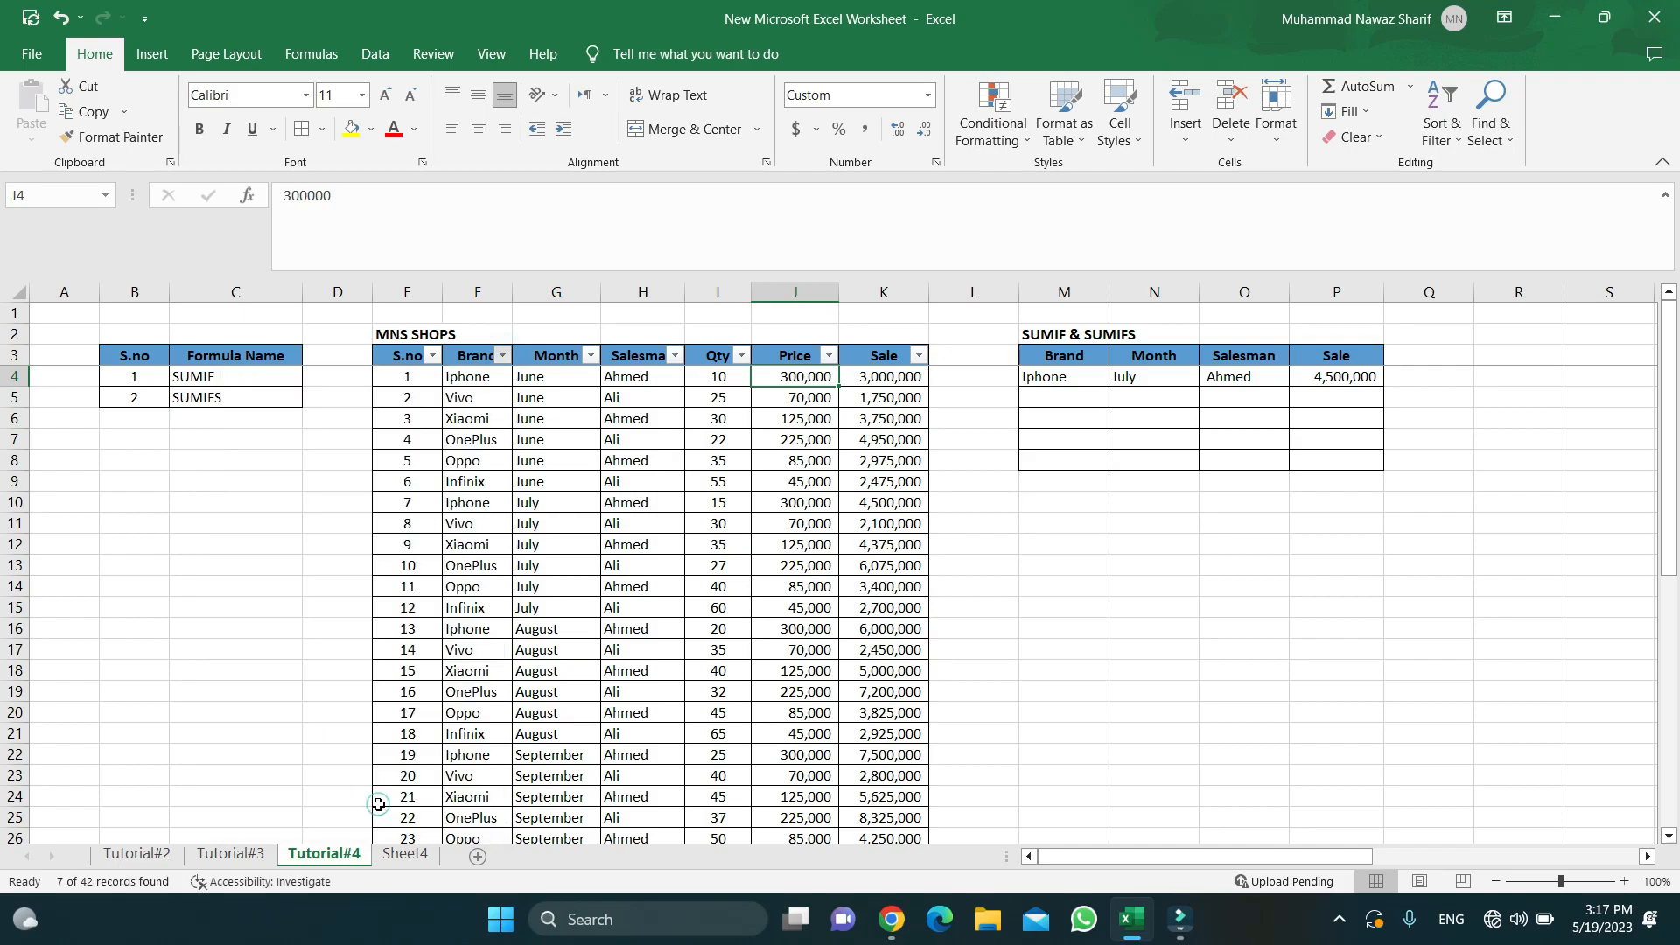
pyautogui.click(593, 356)
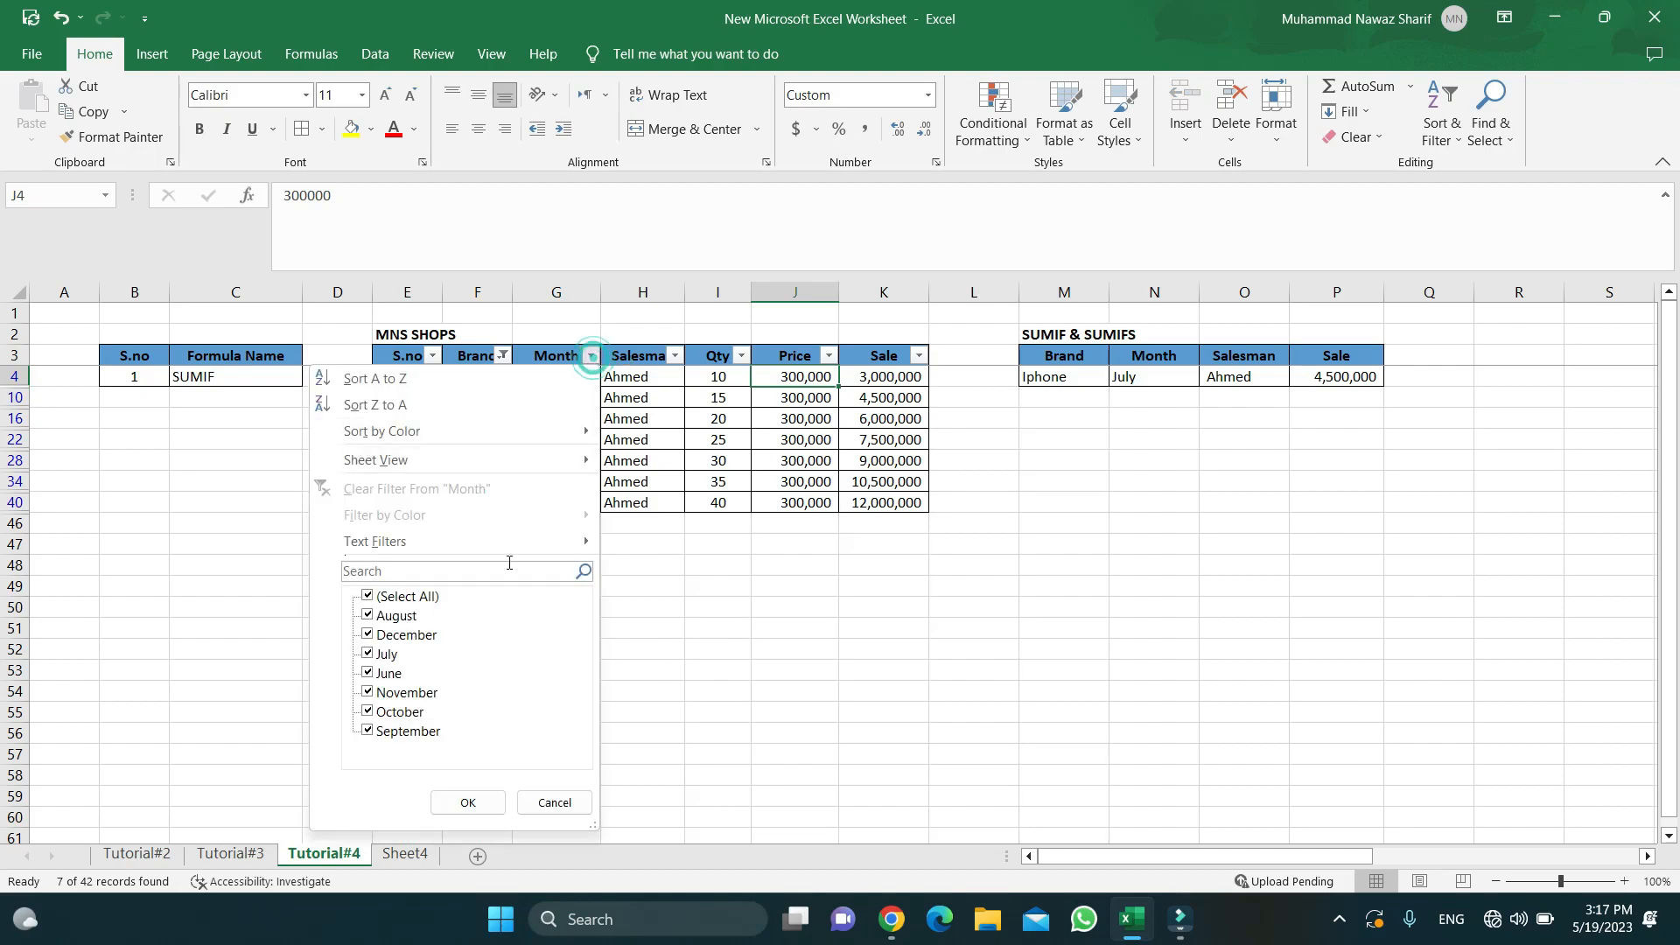
pyautogui.click(365, 596)
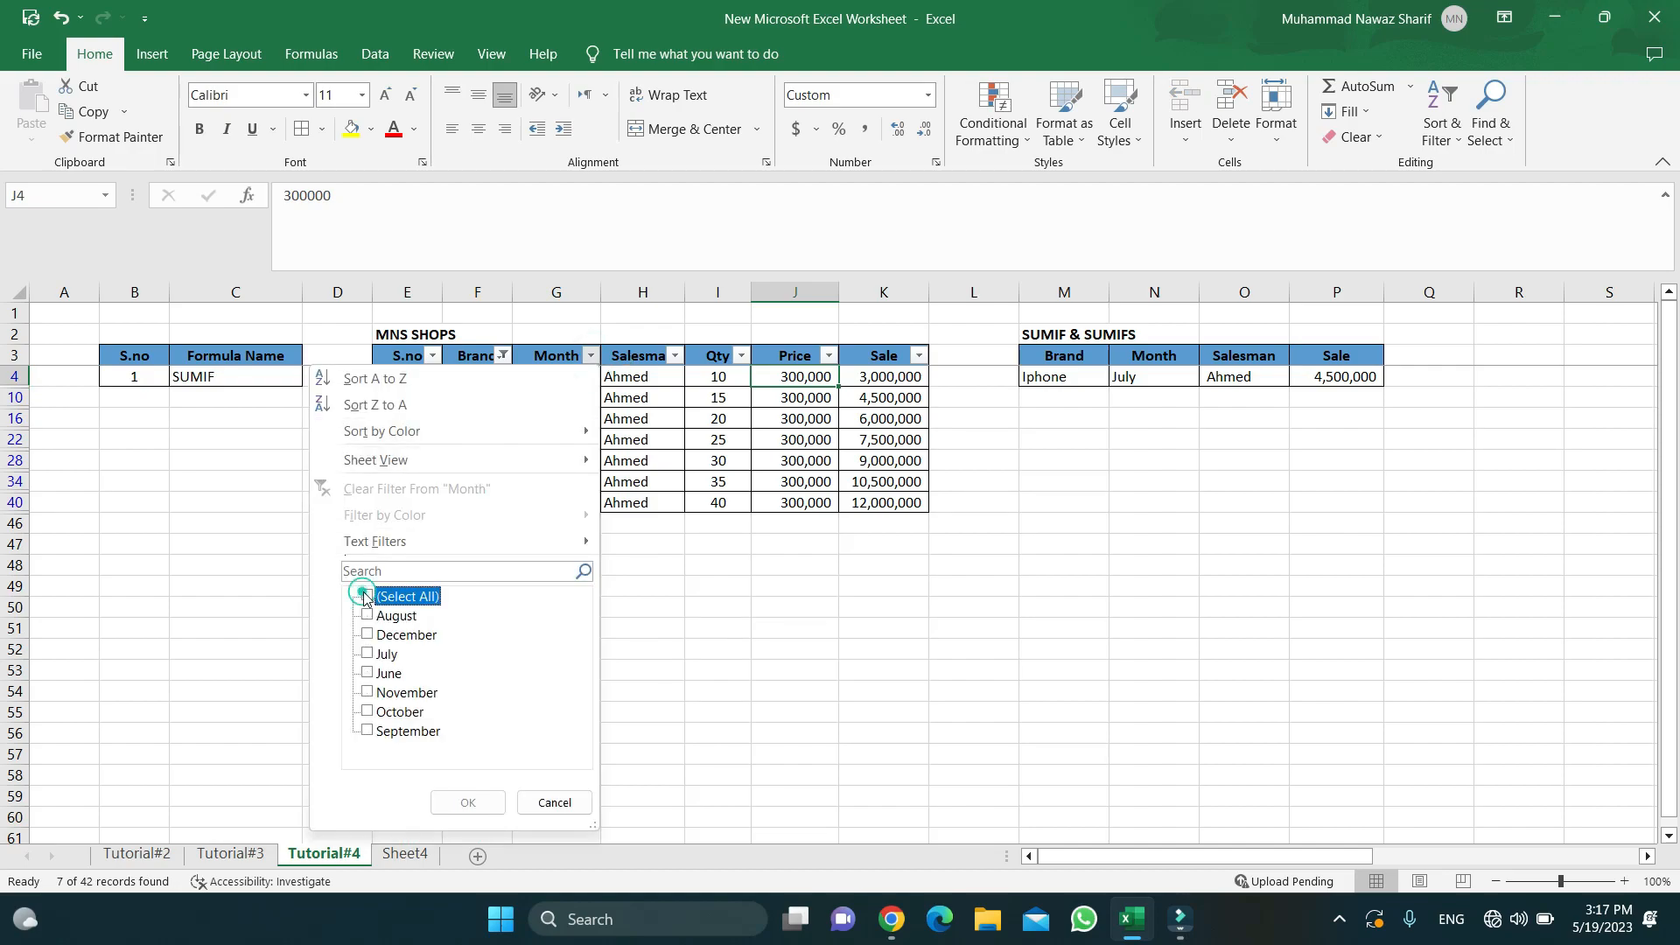
pyautogui.click(367, 653)
pyautogui.click(466, 800)
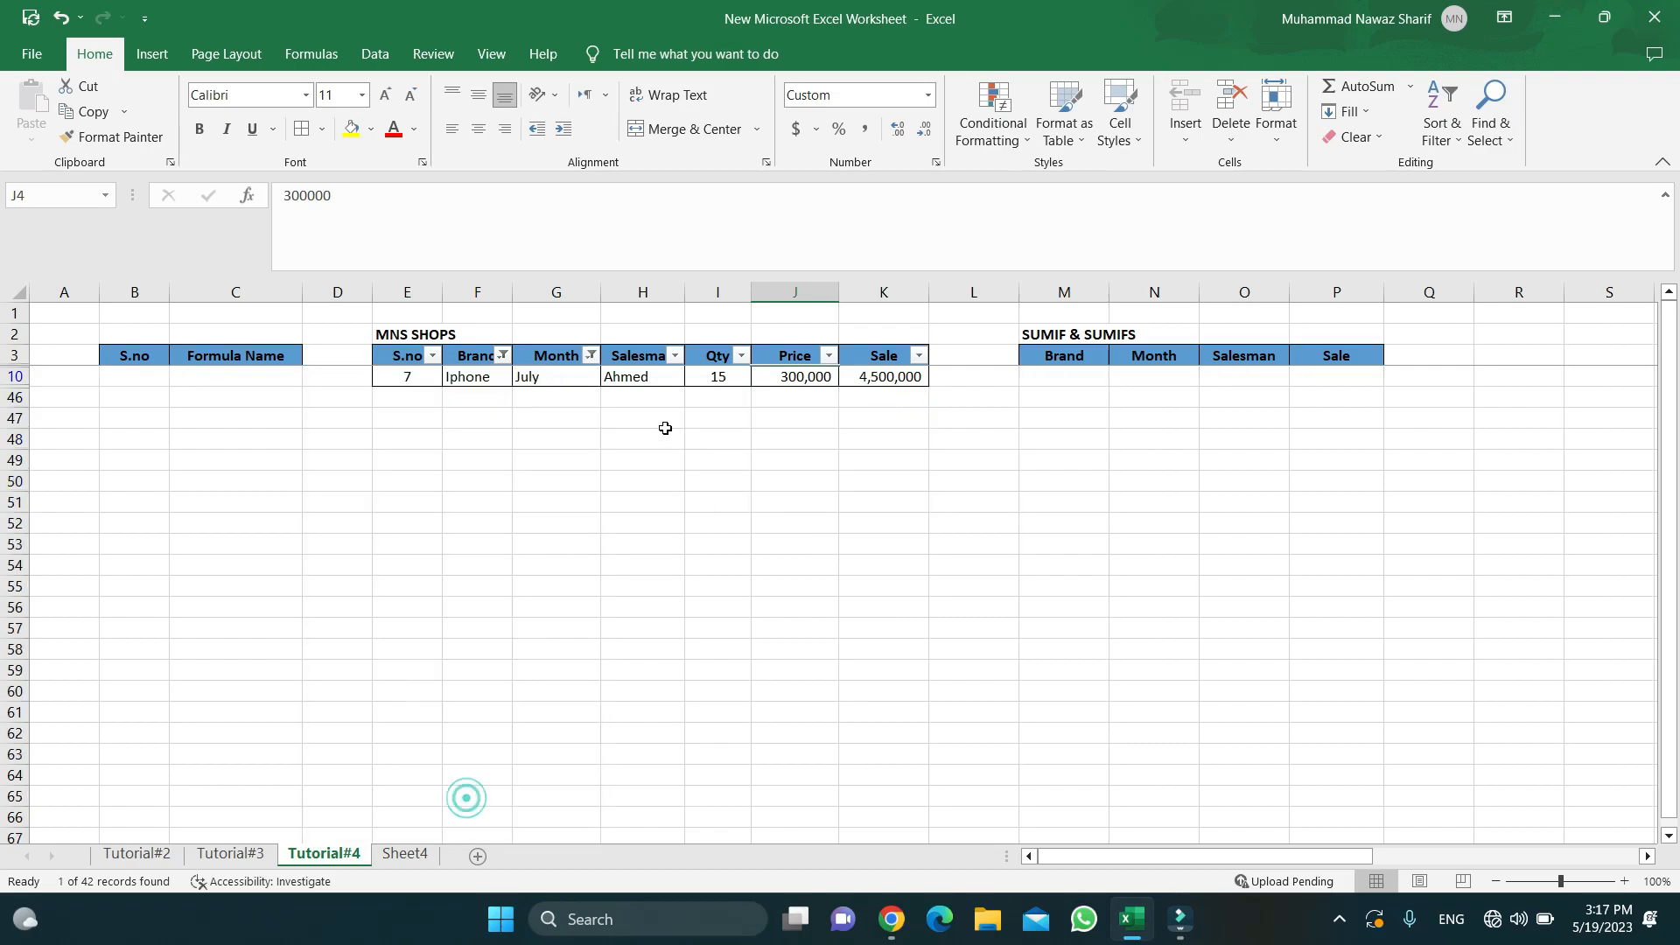
# - Check the filtered row's values: Ahmed, July, quantity 15, price 300,000, sale 4,500,000
pyautogui.click(625, 376)
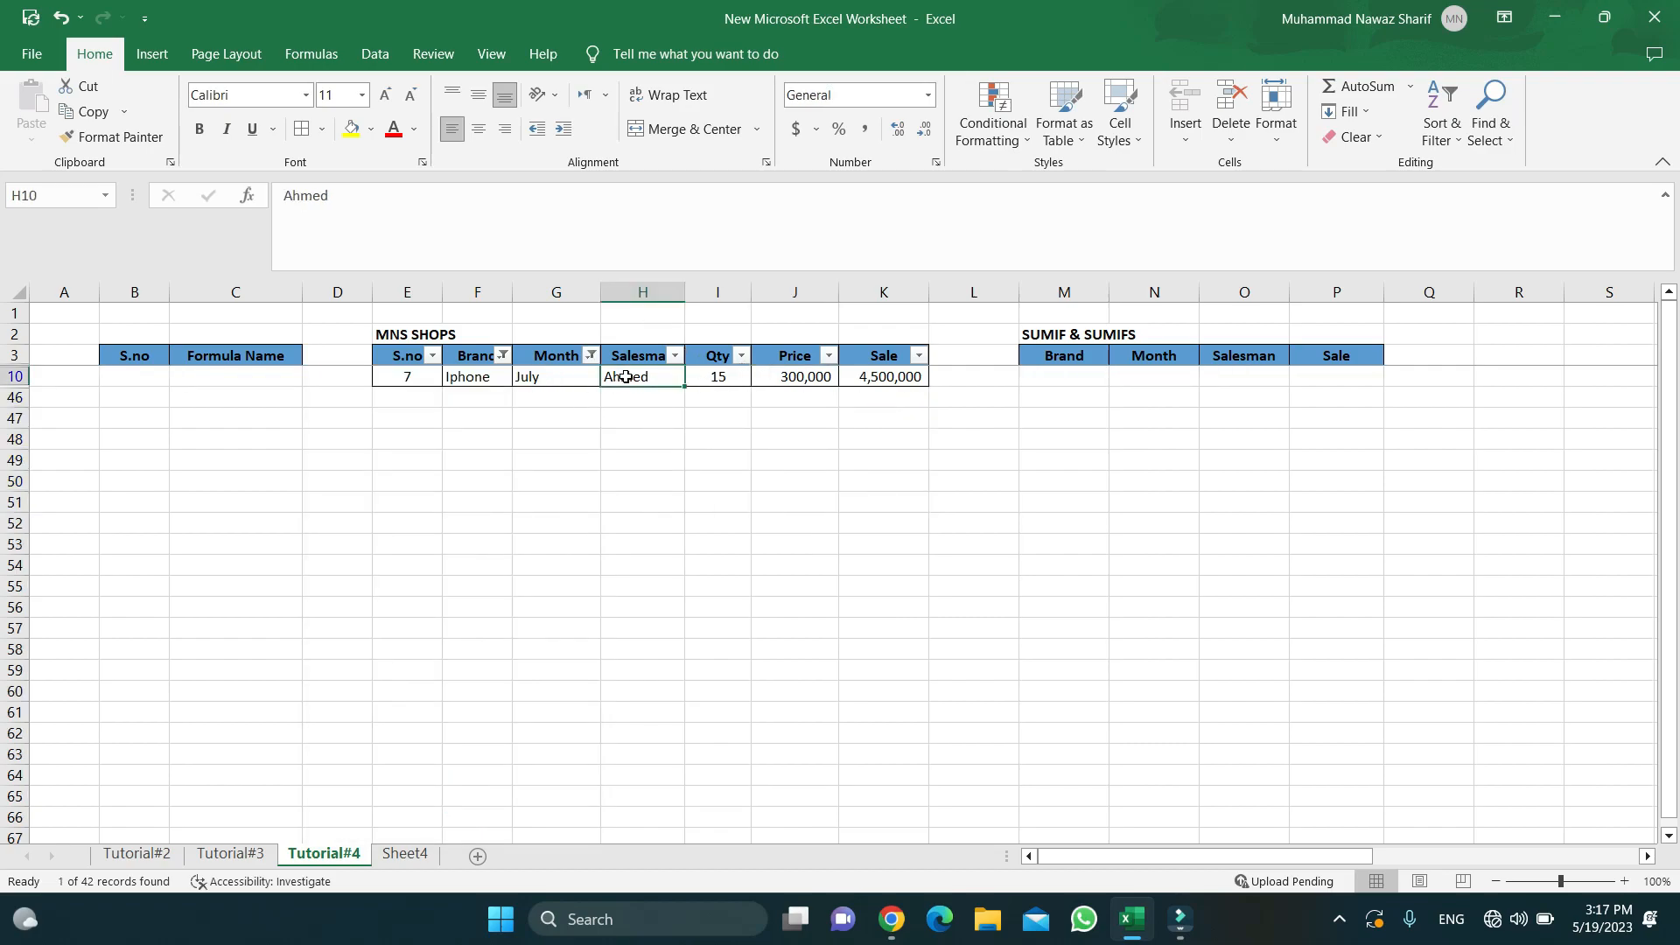
pyautogui.press('Right')
pyautogui.press('Right')
pyautogui.press('Right')
pyautogui.press('Right')
pyautogui.press('Left')
pyautogui.press('Left')
pyautogui.press('Left')
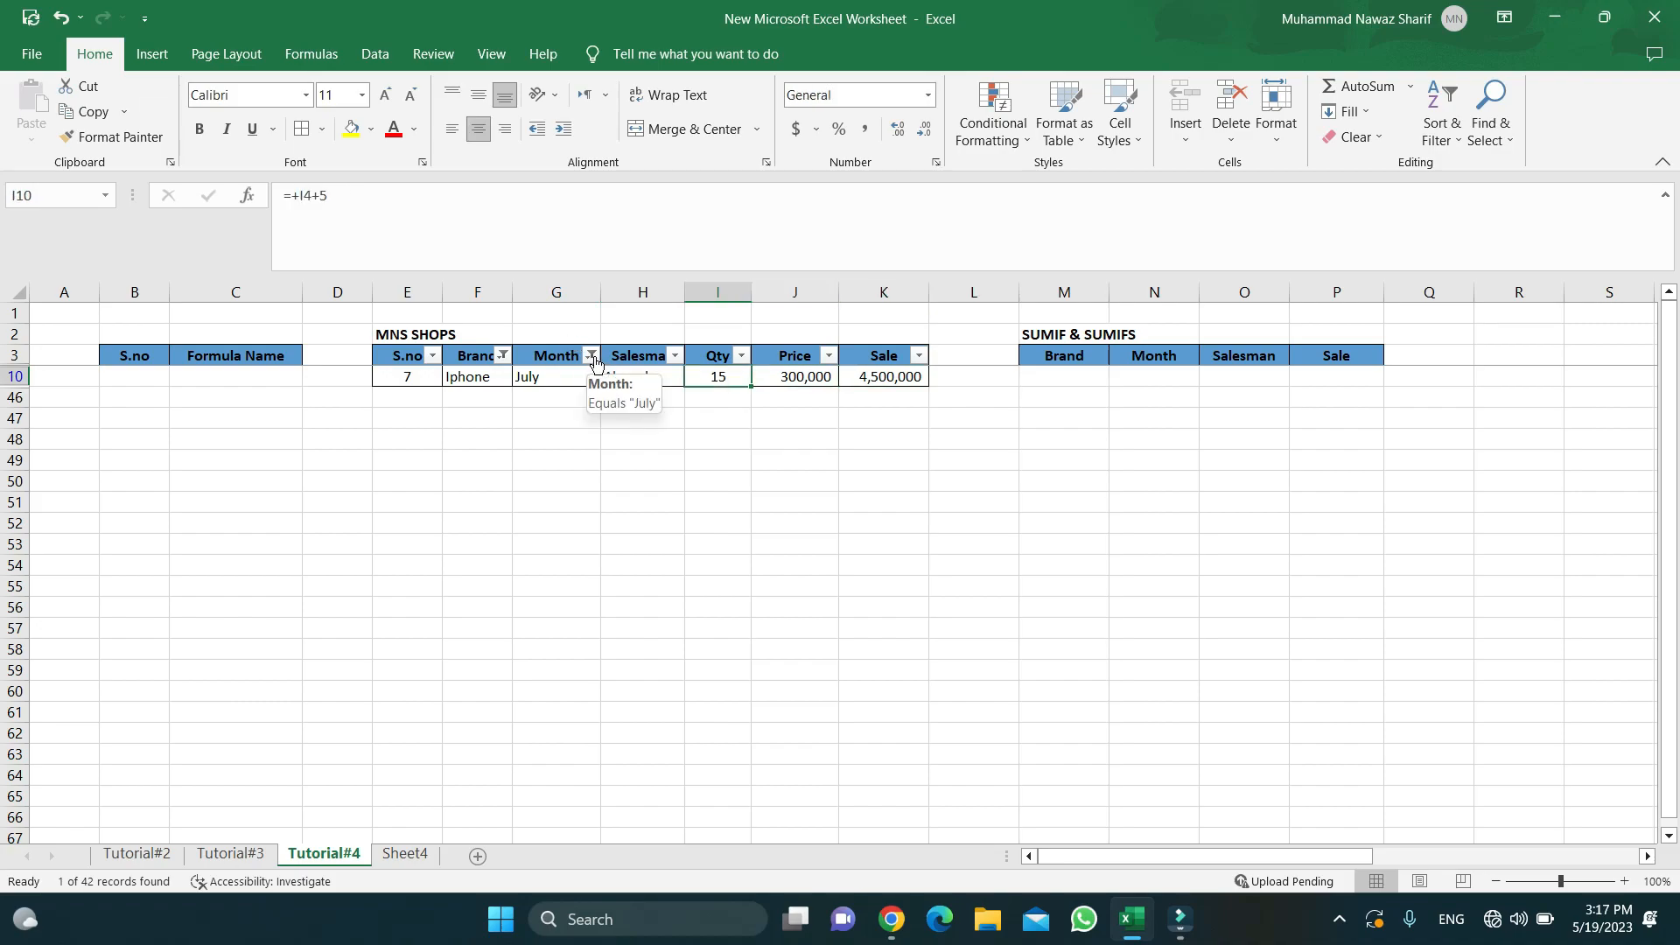
pyautogui.moveTo(489, 378); pyautogui.dragTo(870, 376)
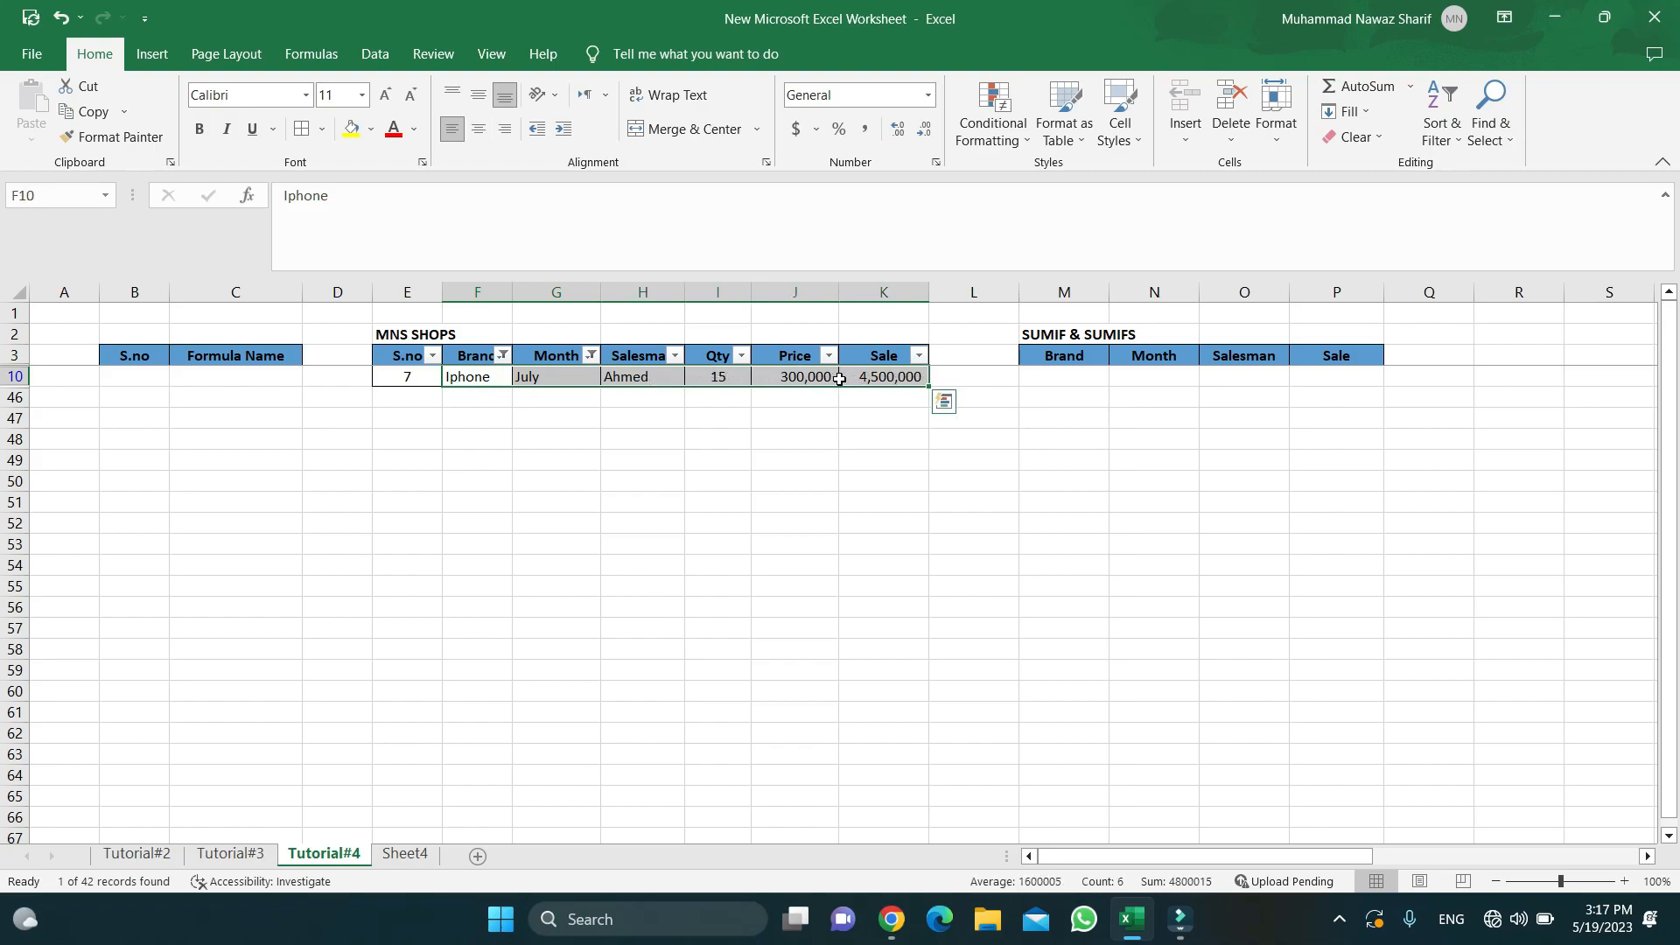
pyautogui.click(889, 378)
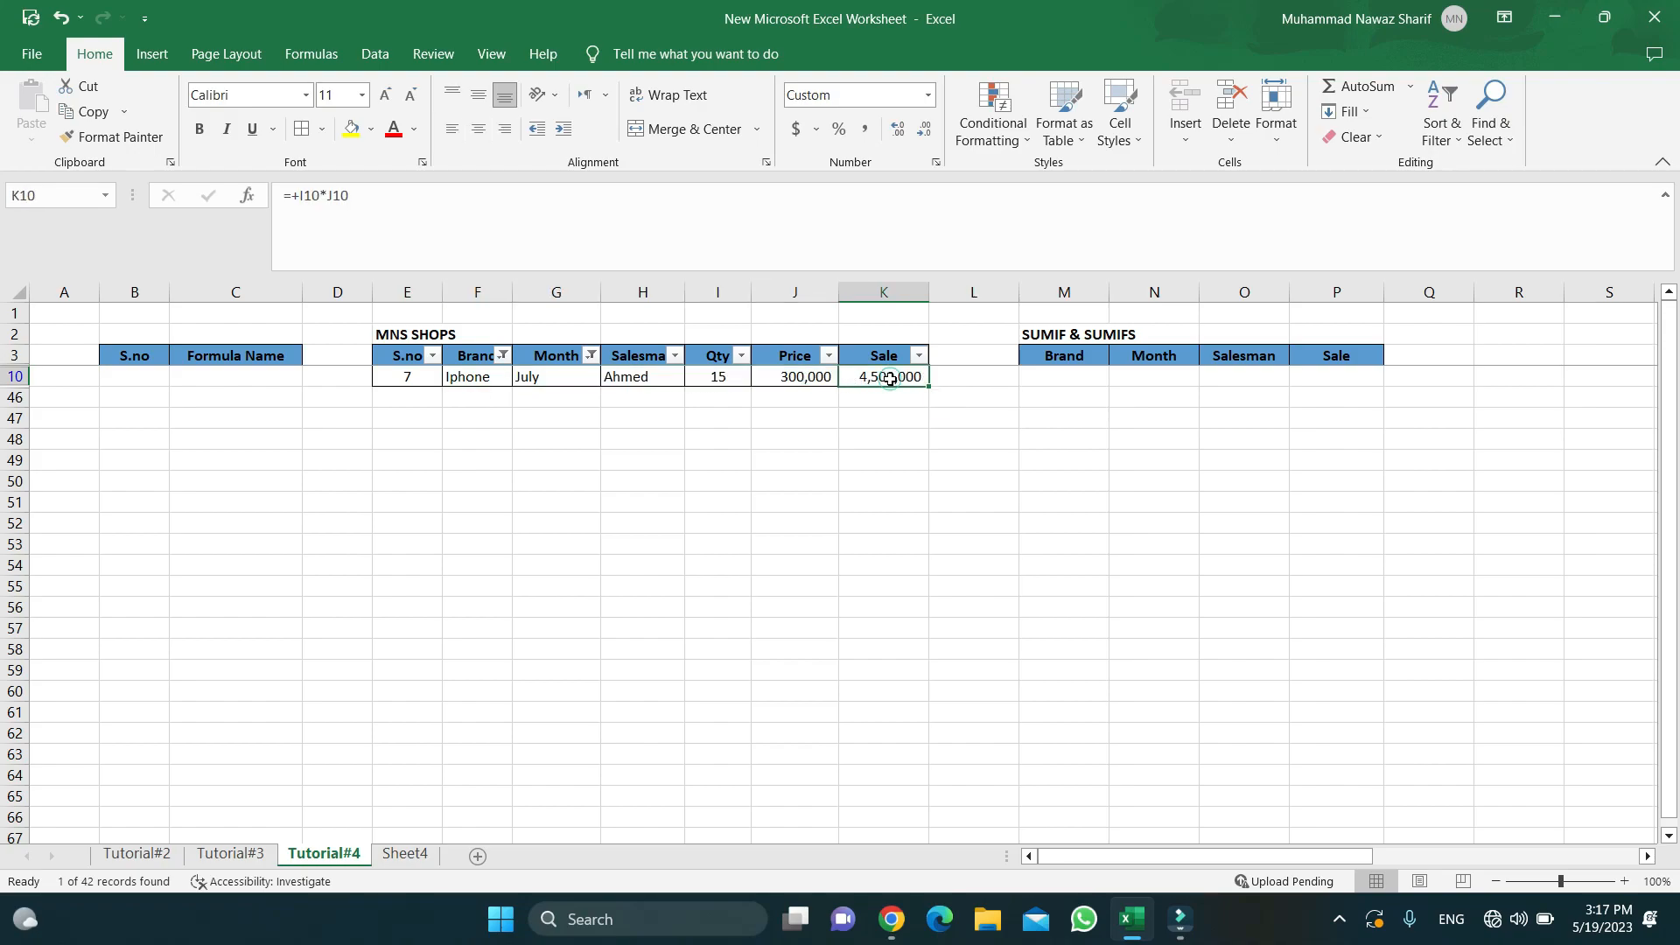
pyautogui.click(542, 376)
pyautogui.click(716, 377)
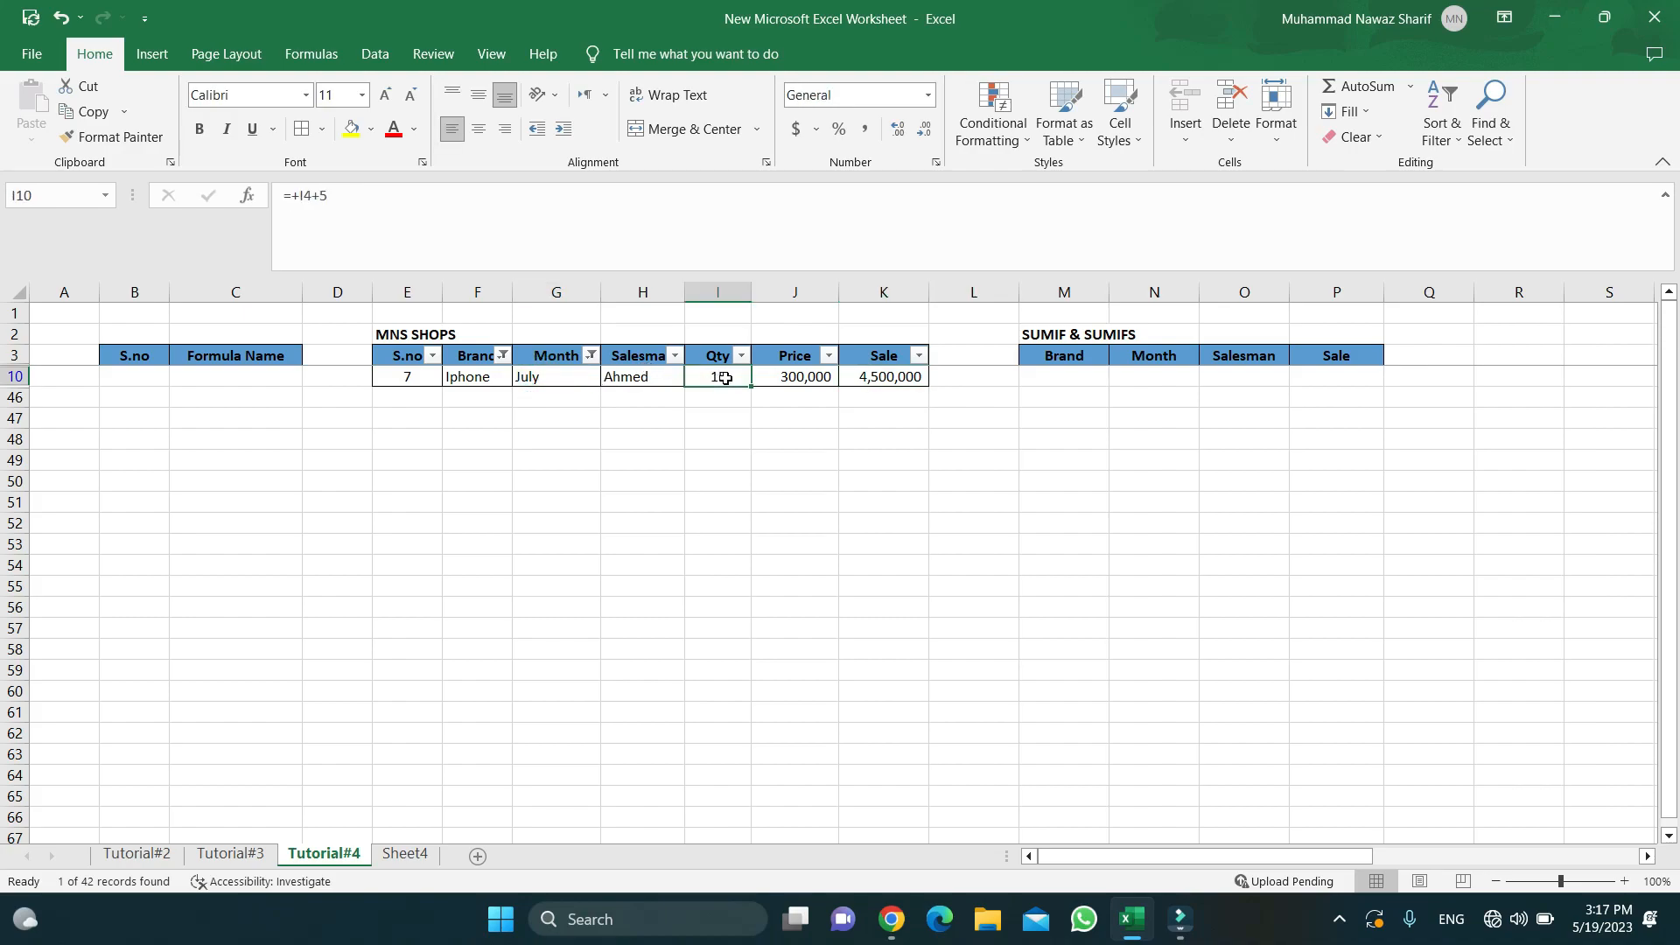
pyautogui.click(802, 378)
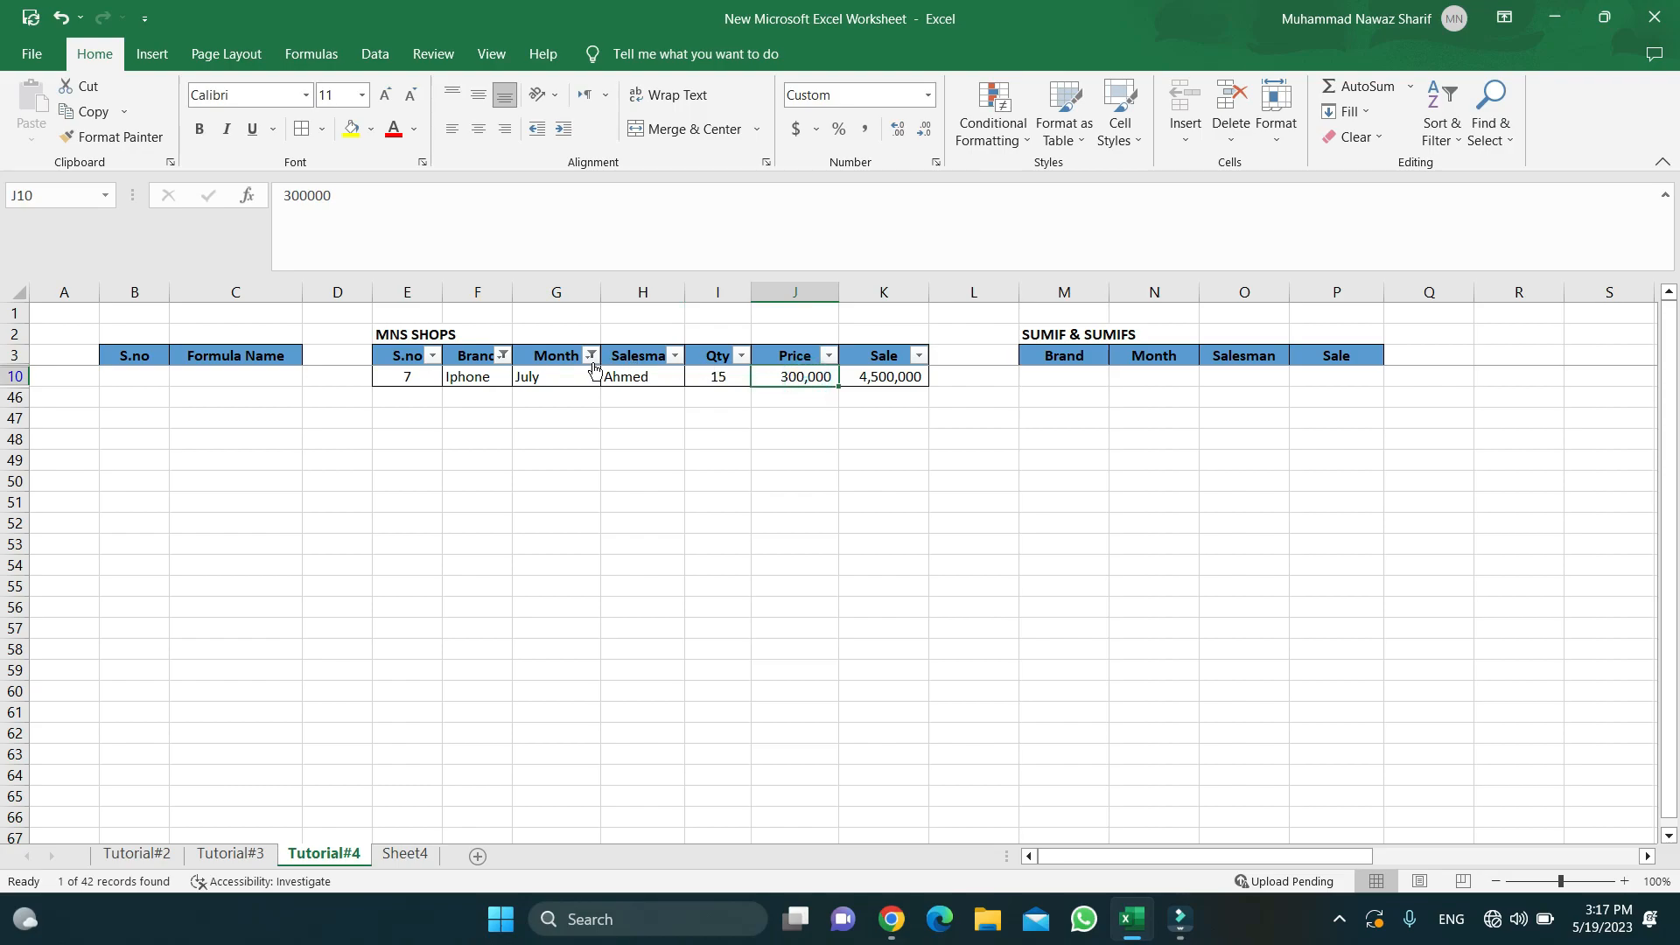
# - Clear the Brand and Month filters to show all rows again
pyautogui.click(504, 357)
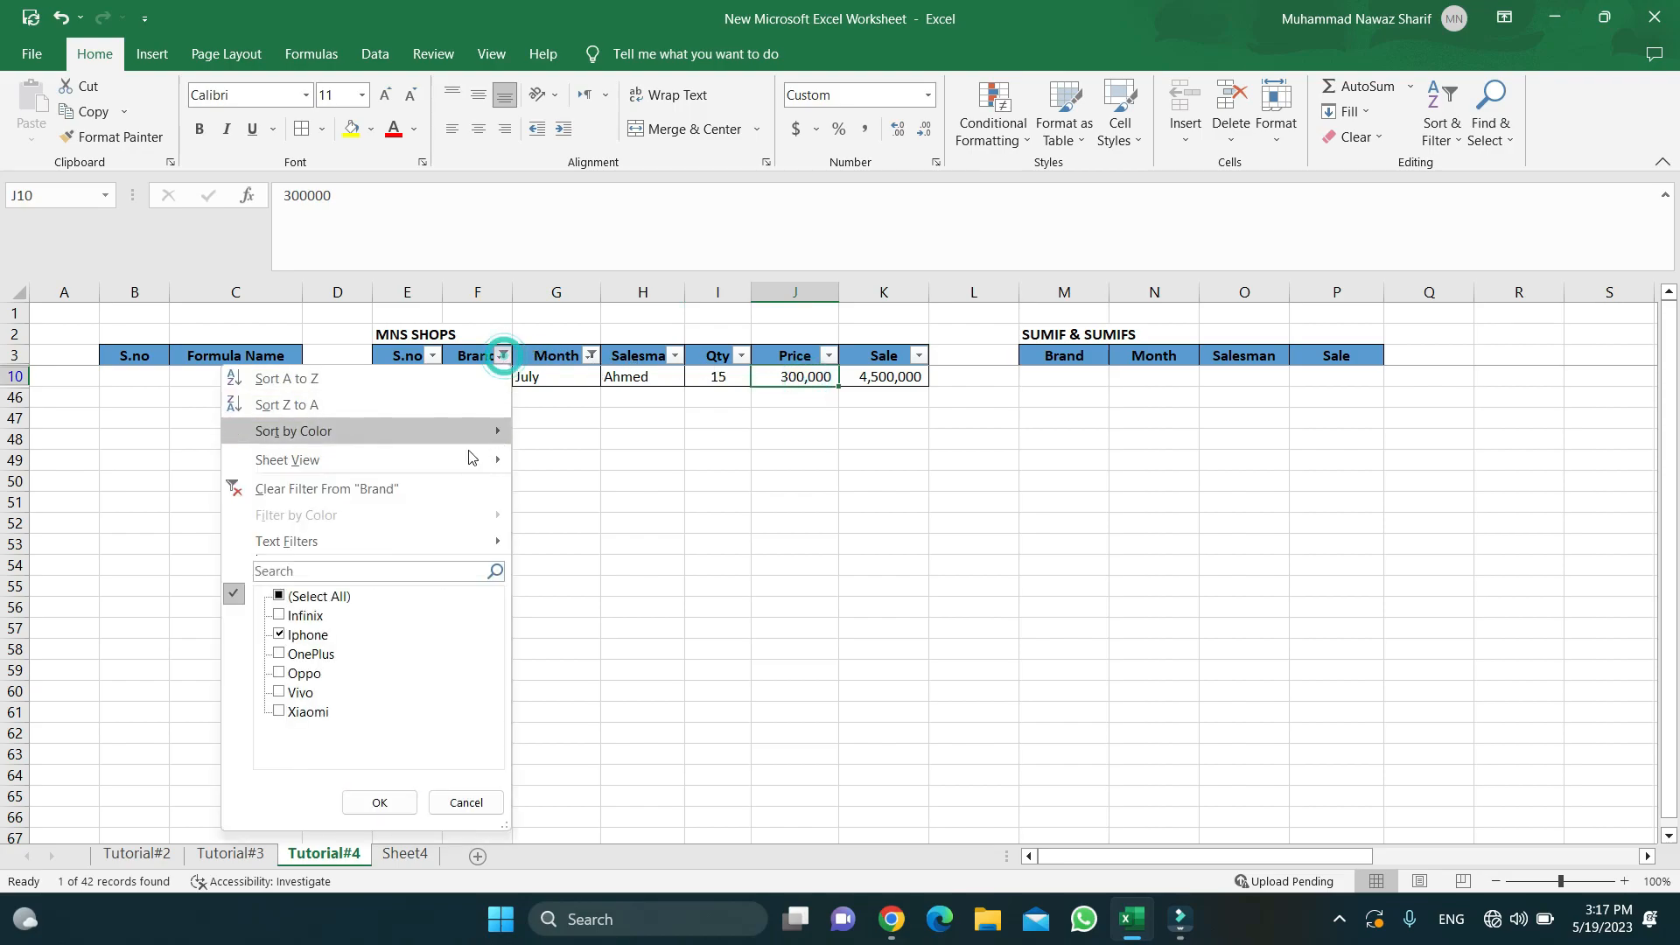
pyautogui.click(402, 490)
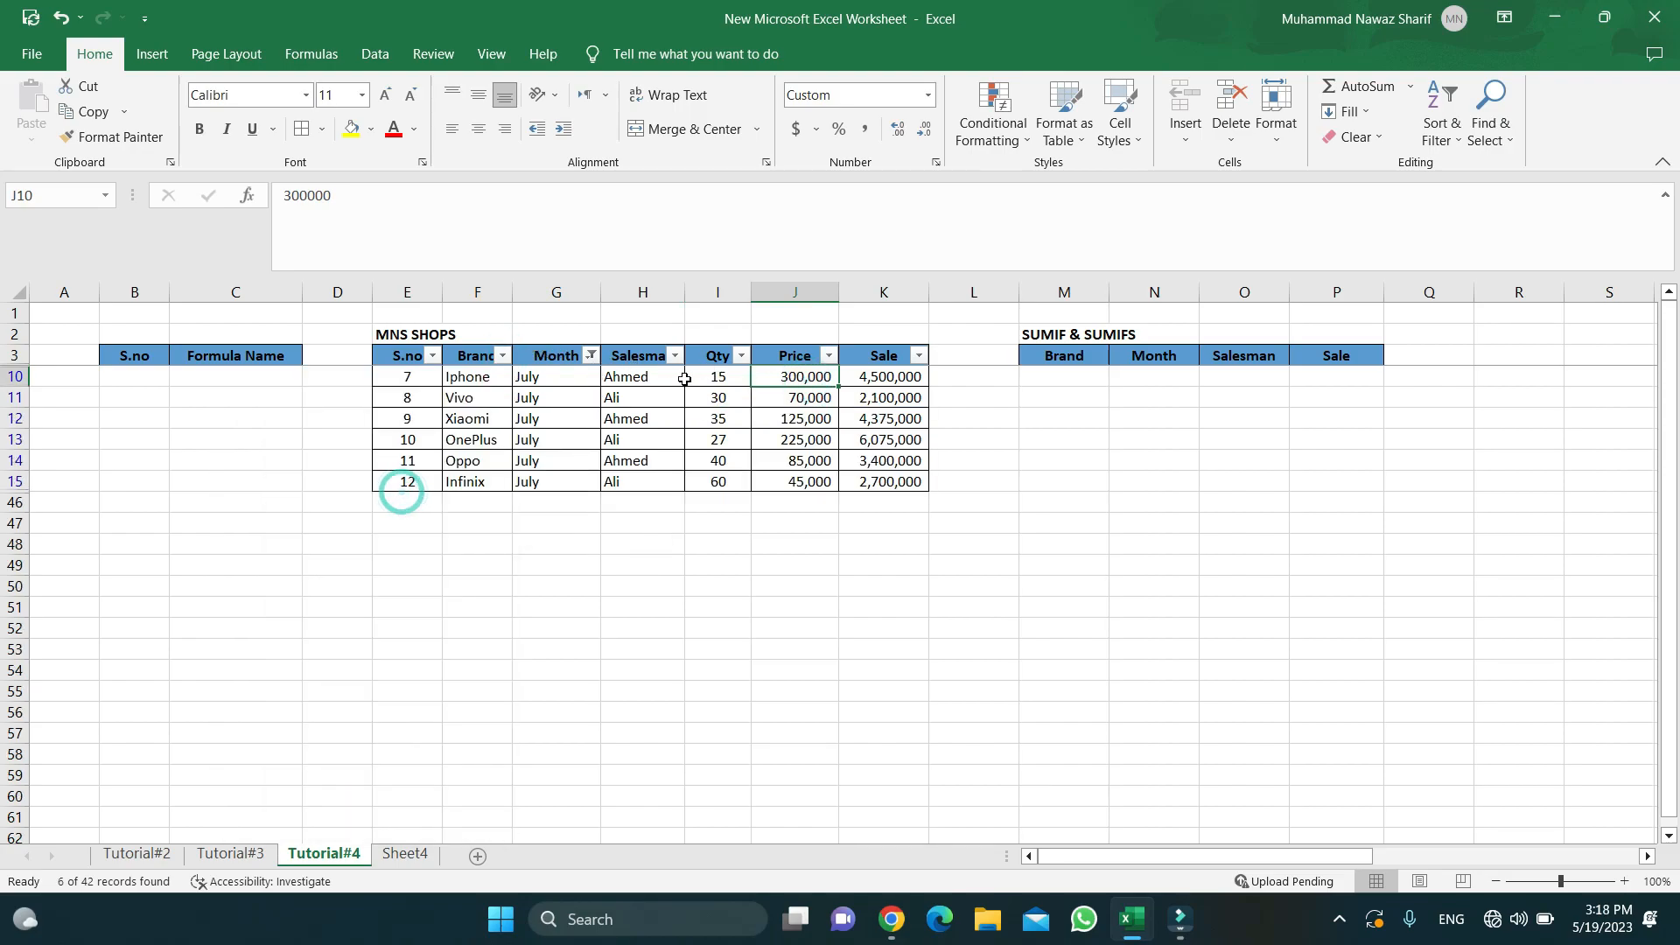
pyautogui.click(592, 355)
pyautogui.click(525, 486)
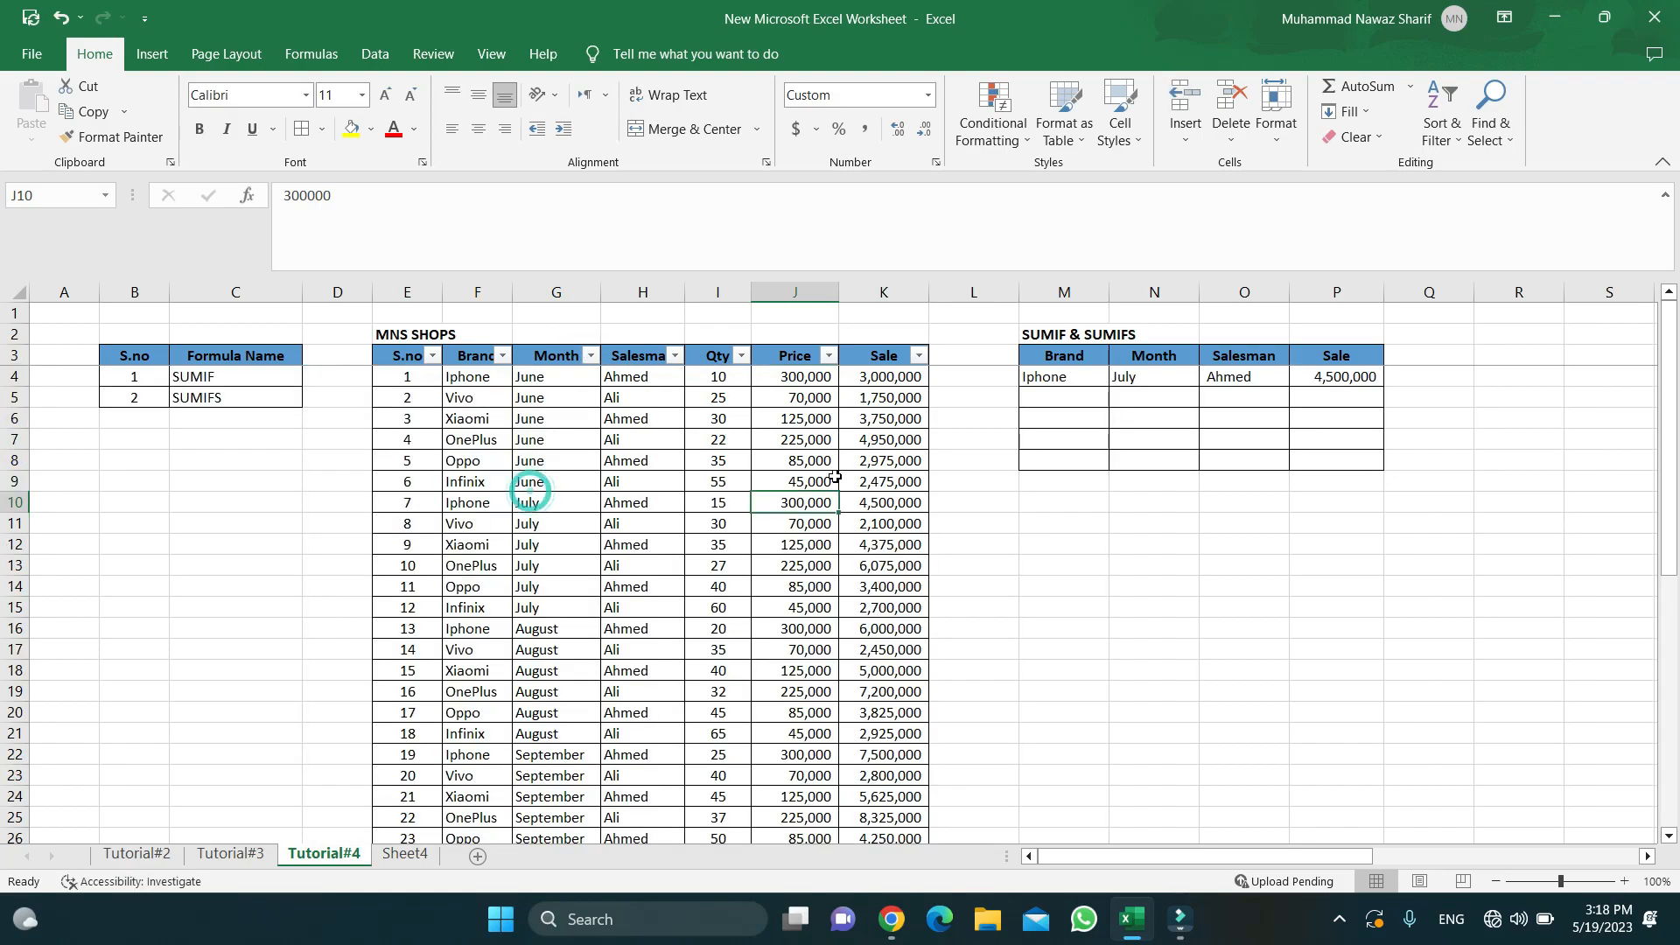
# - Set the second summary row's Brand cell M5 to Vivo
pyautogui.click(1231, 397)
pyautogui.press('Up')
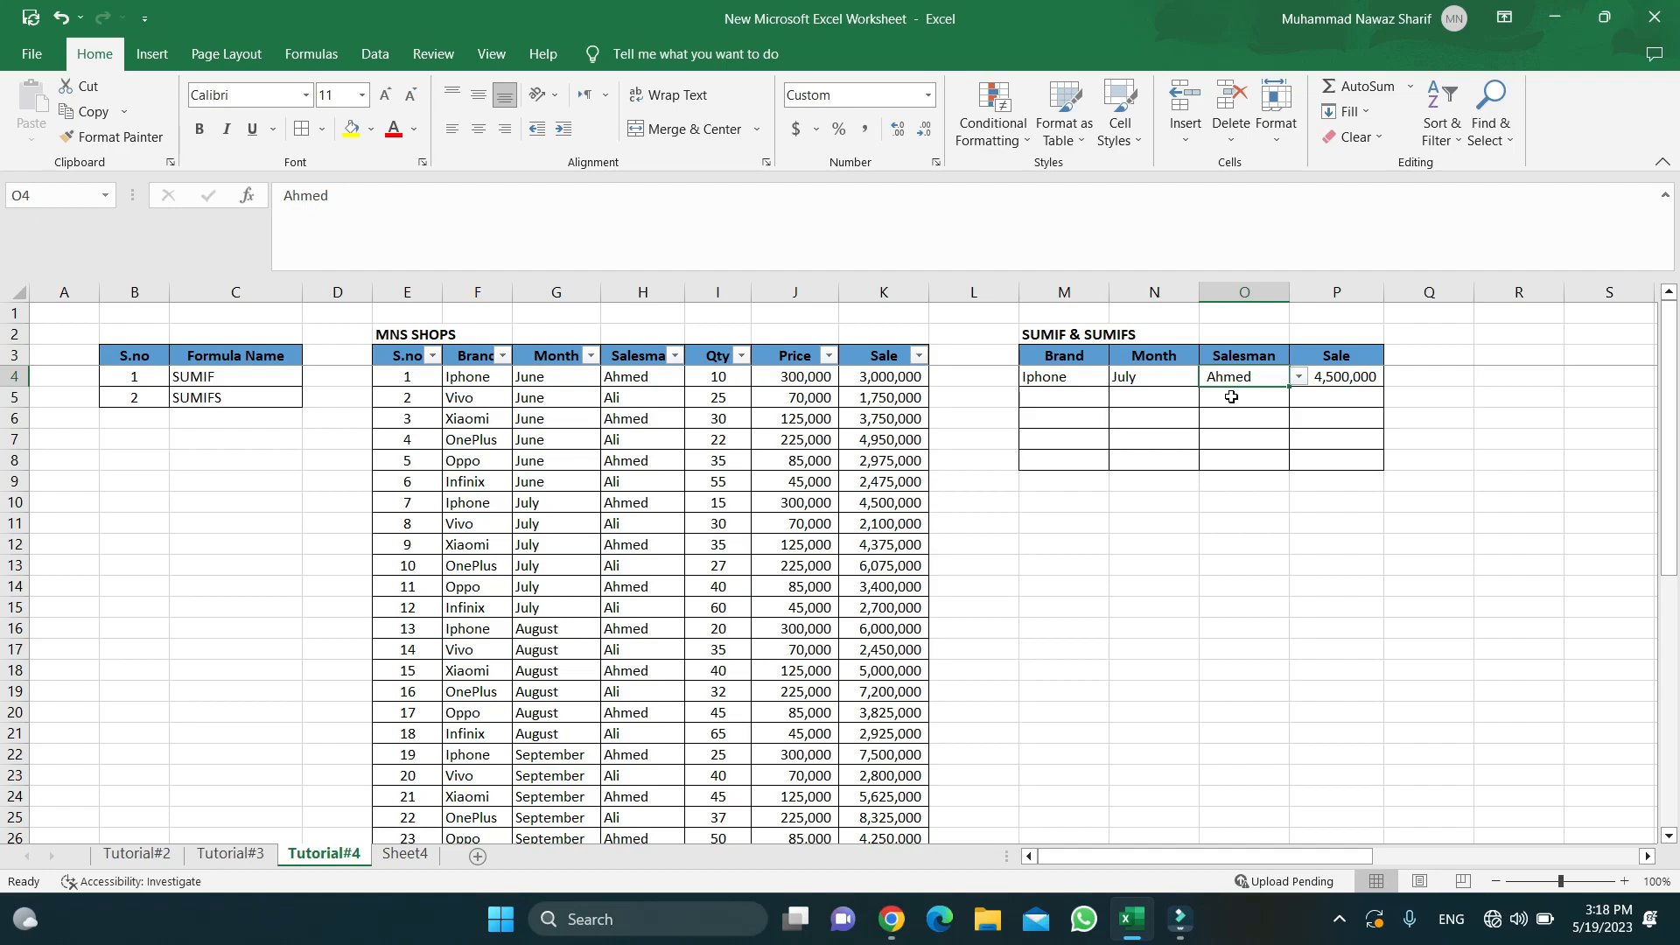
pyautogui.press('Down')
pyautogui.press('Down')
pyautogui.press('Up')
pyautogui.press('Up')
pyautogui.press('Down')
pyautogui.press('Left')
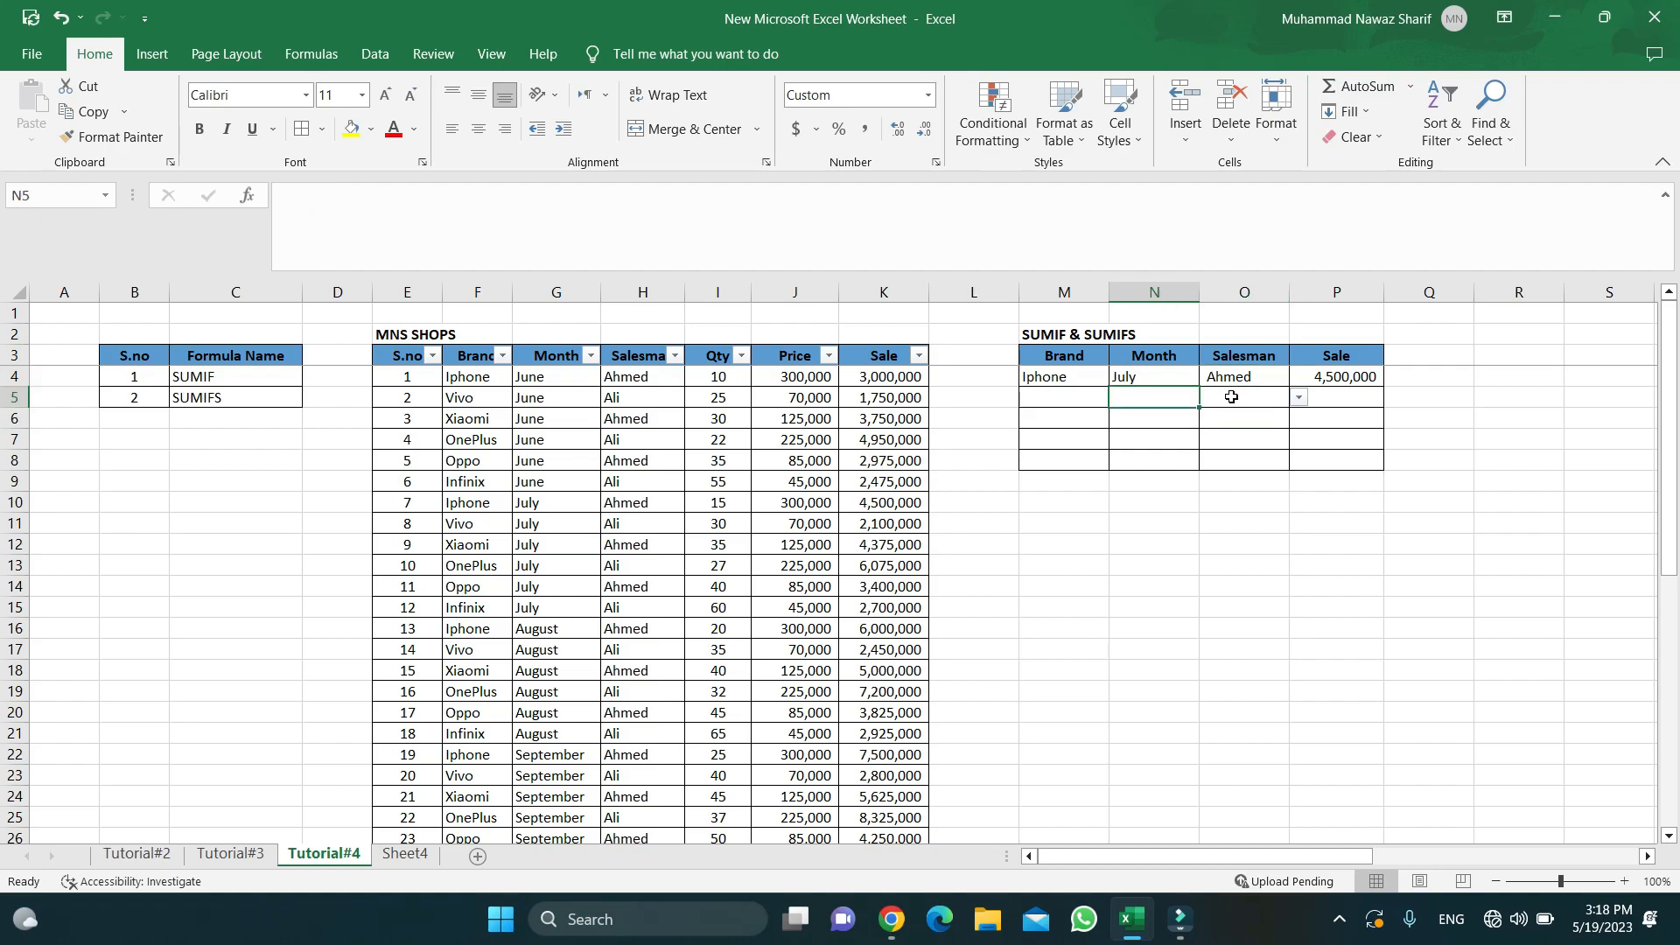
pyautogui.press('Left')
pyautogui.press('Left')
pyautogui.press('Right')
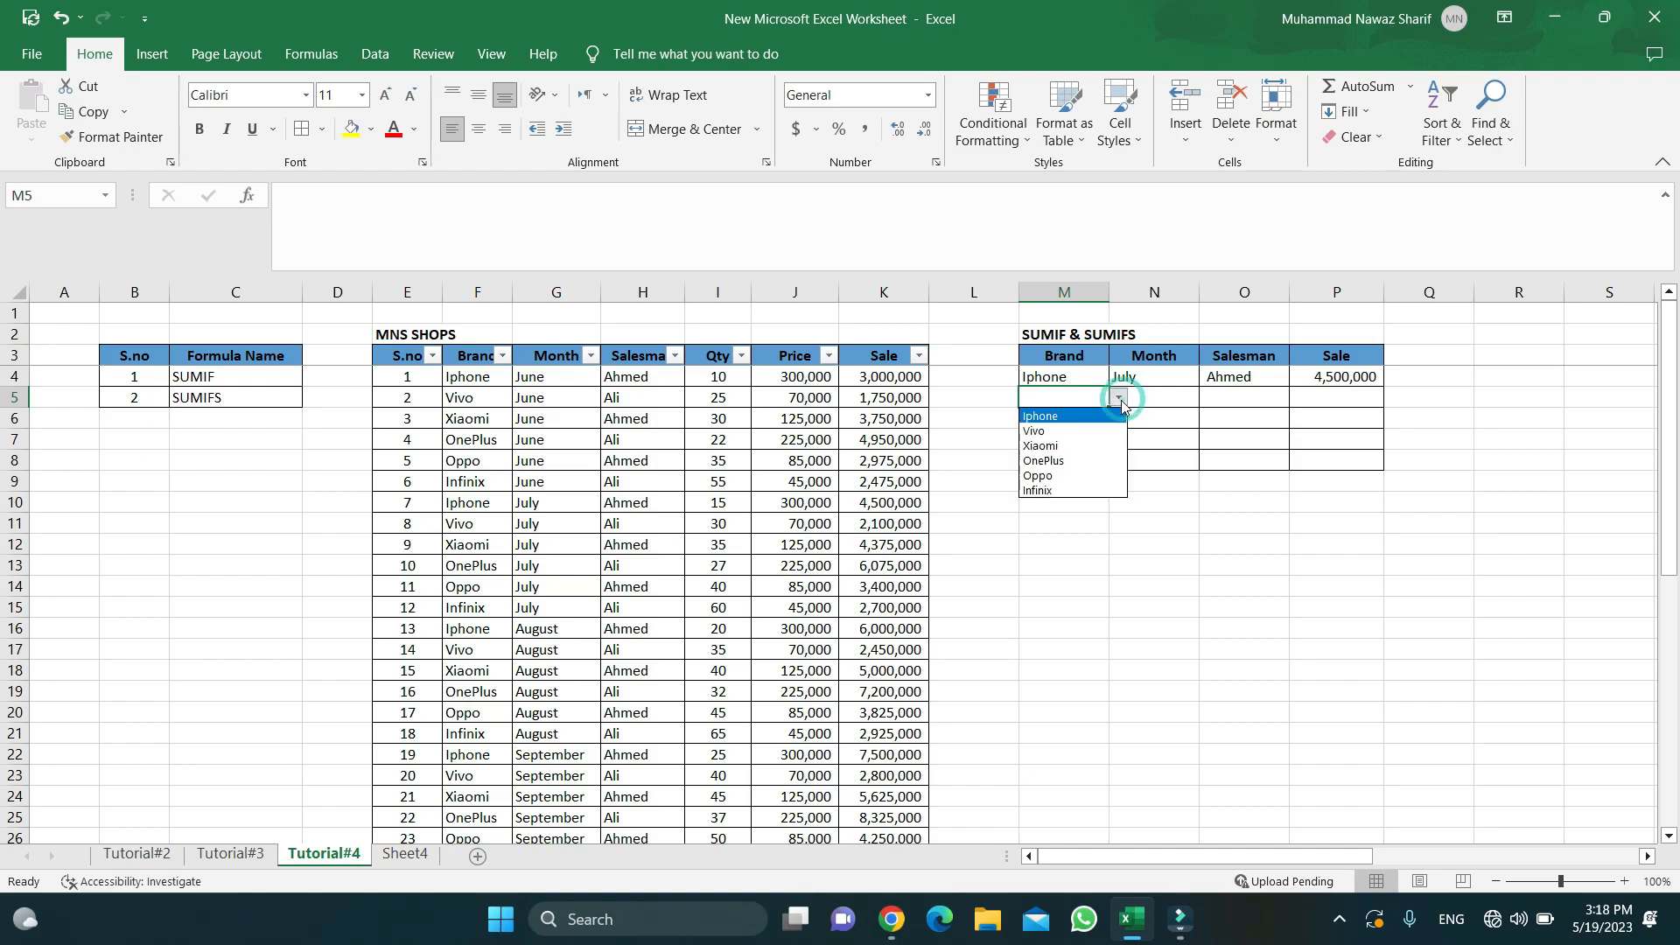
pyautogui.click(1063, 431)
# - Set Month N5 to August and Salesman O5 to Ali, then begin =sumifs( in P5
pyautogui.click(1148, 399)
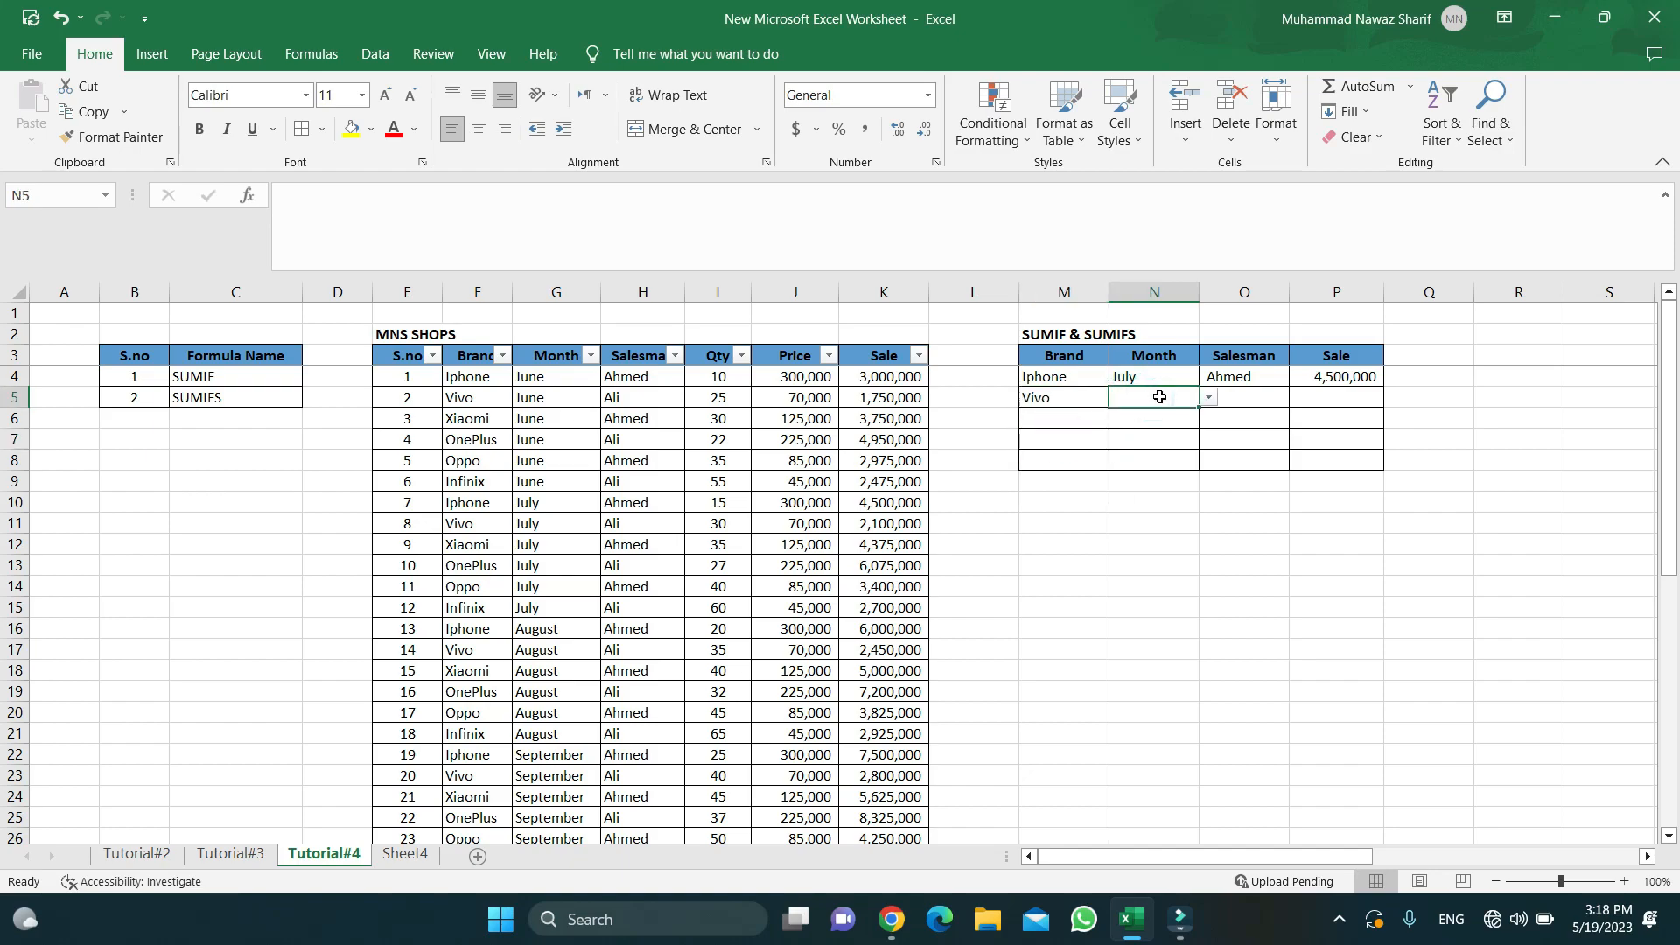
pyautogui.click(1209, 401)
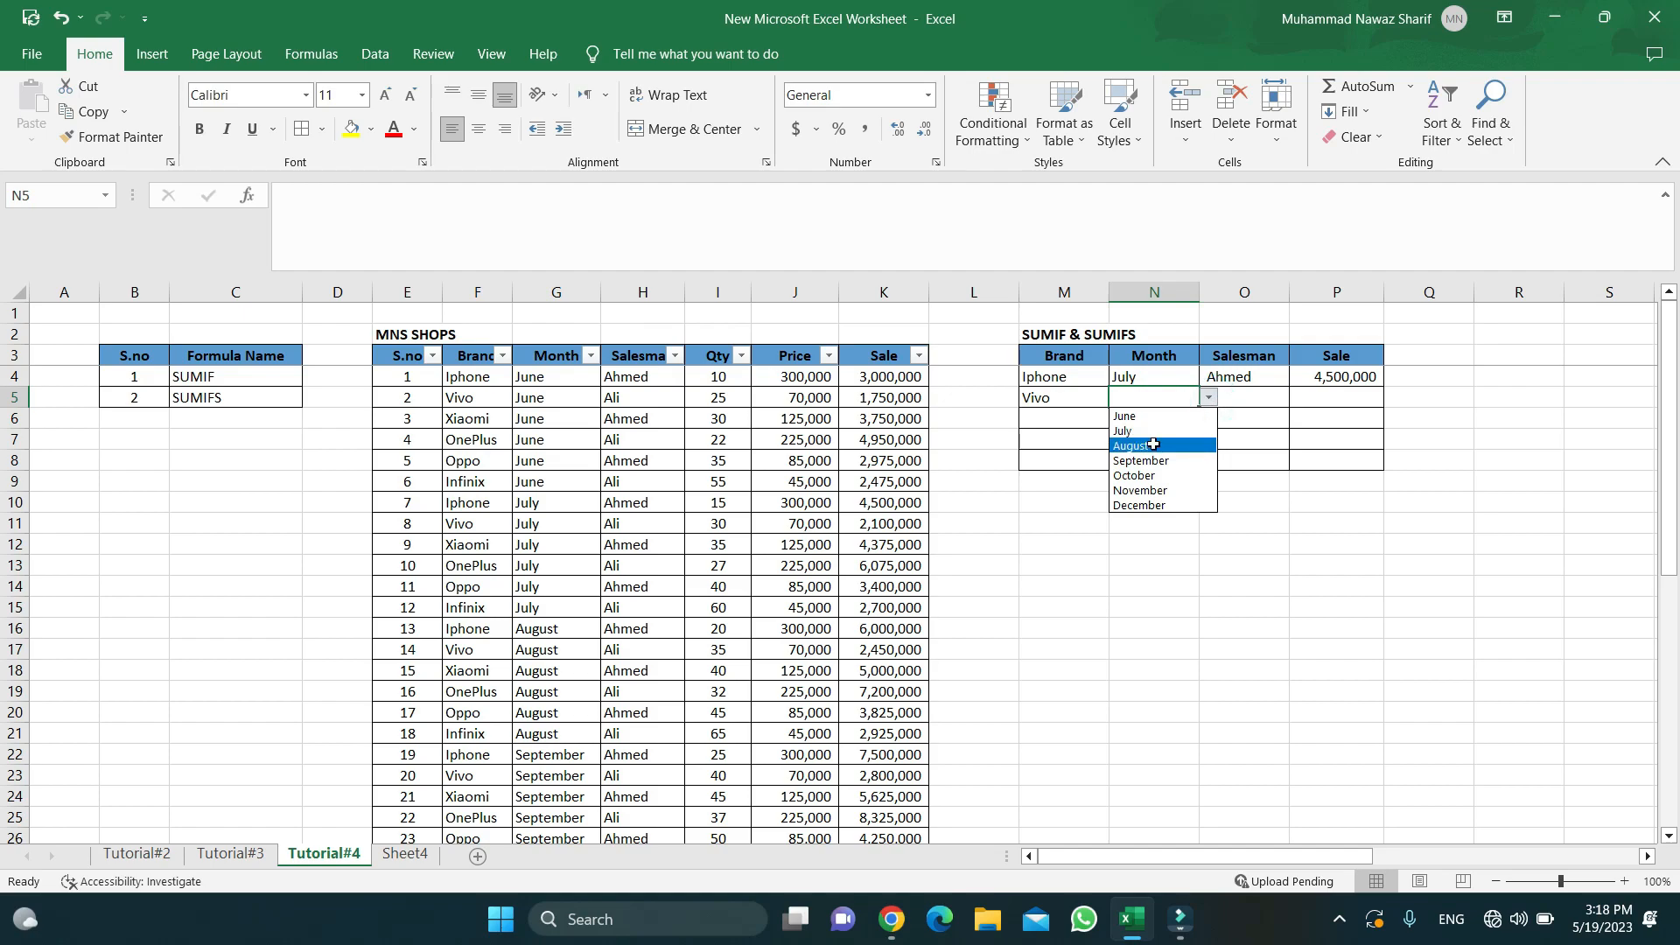
pyautogui.click(1153, 443)
pyautogui.click(1242, 395)
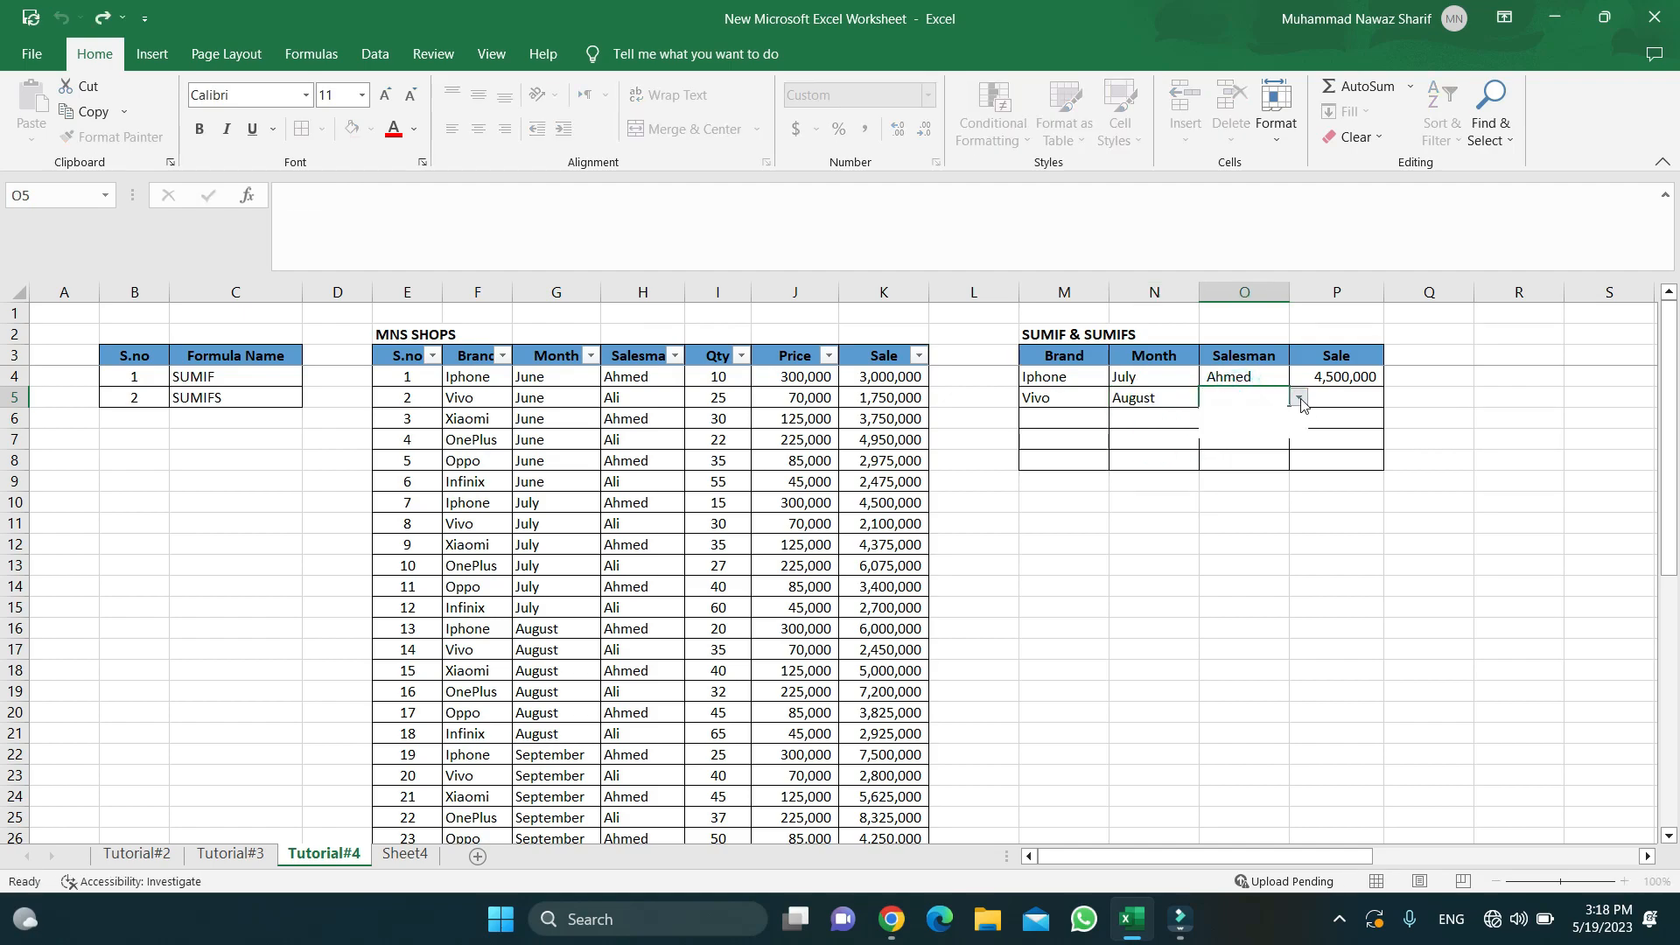
pyautogui.click(1299, 398)
pyautogui.click(1286, 429)
pyautogui.click(1339, 398)
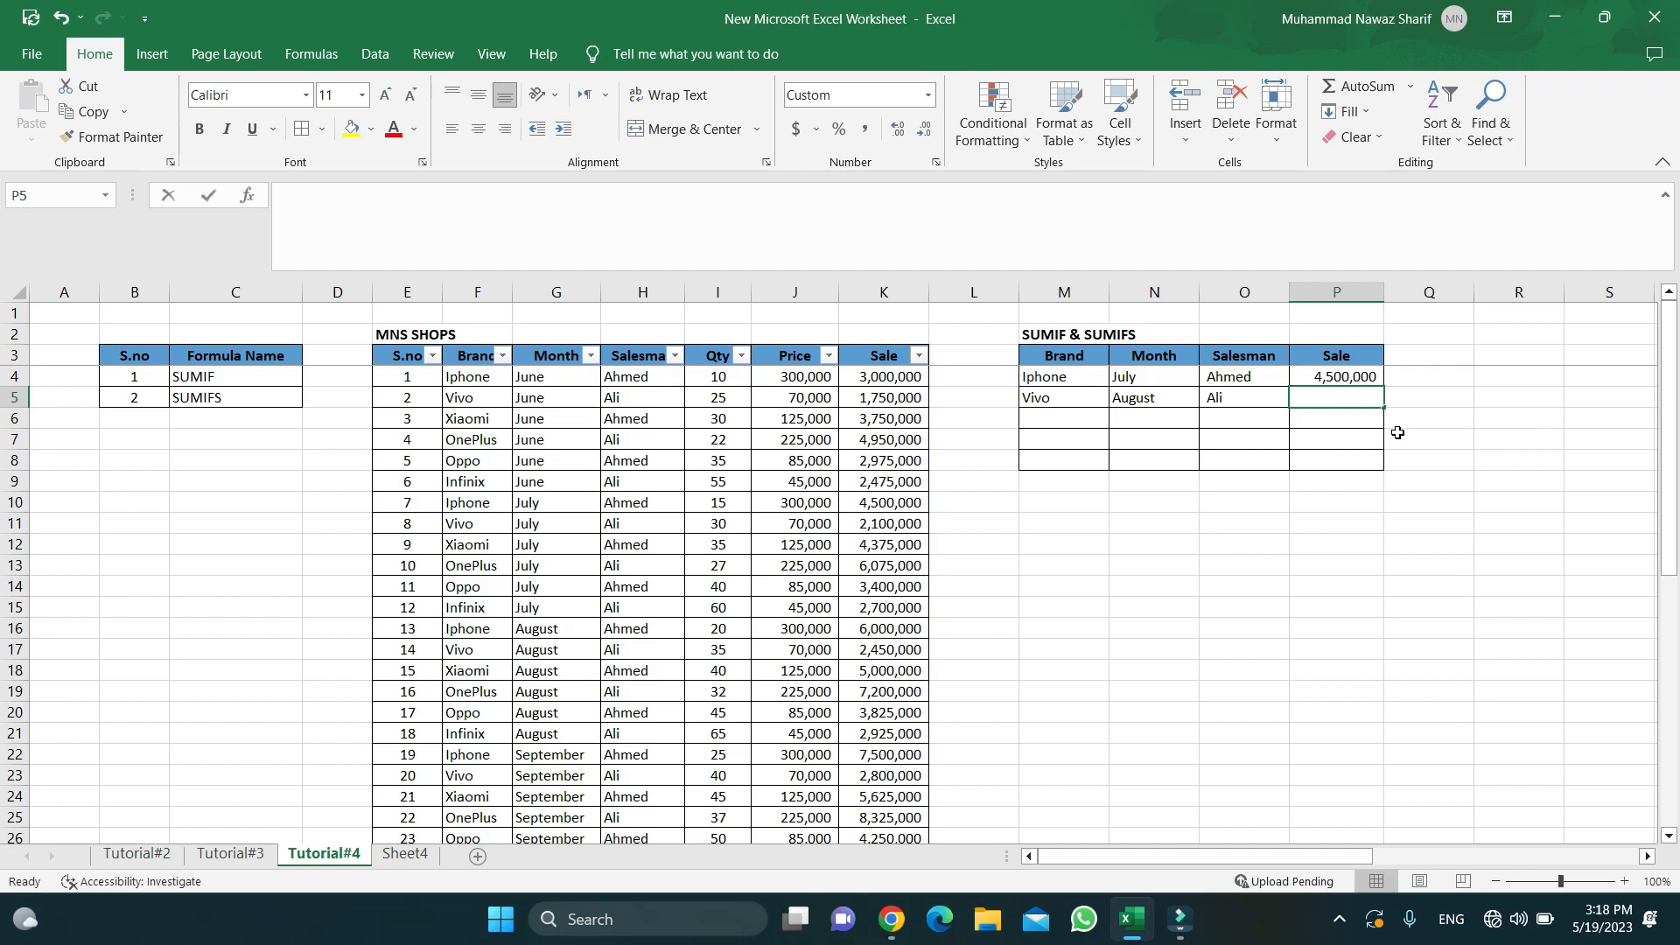
pyautogui.write('=sumif')
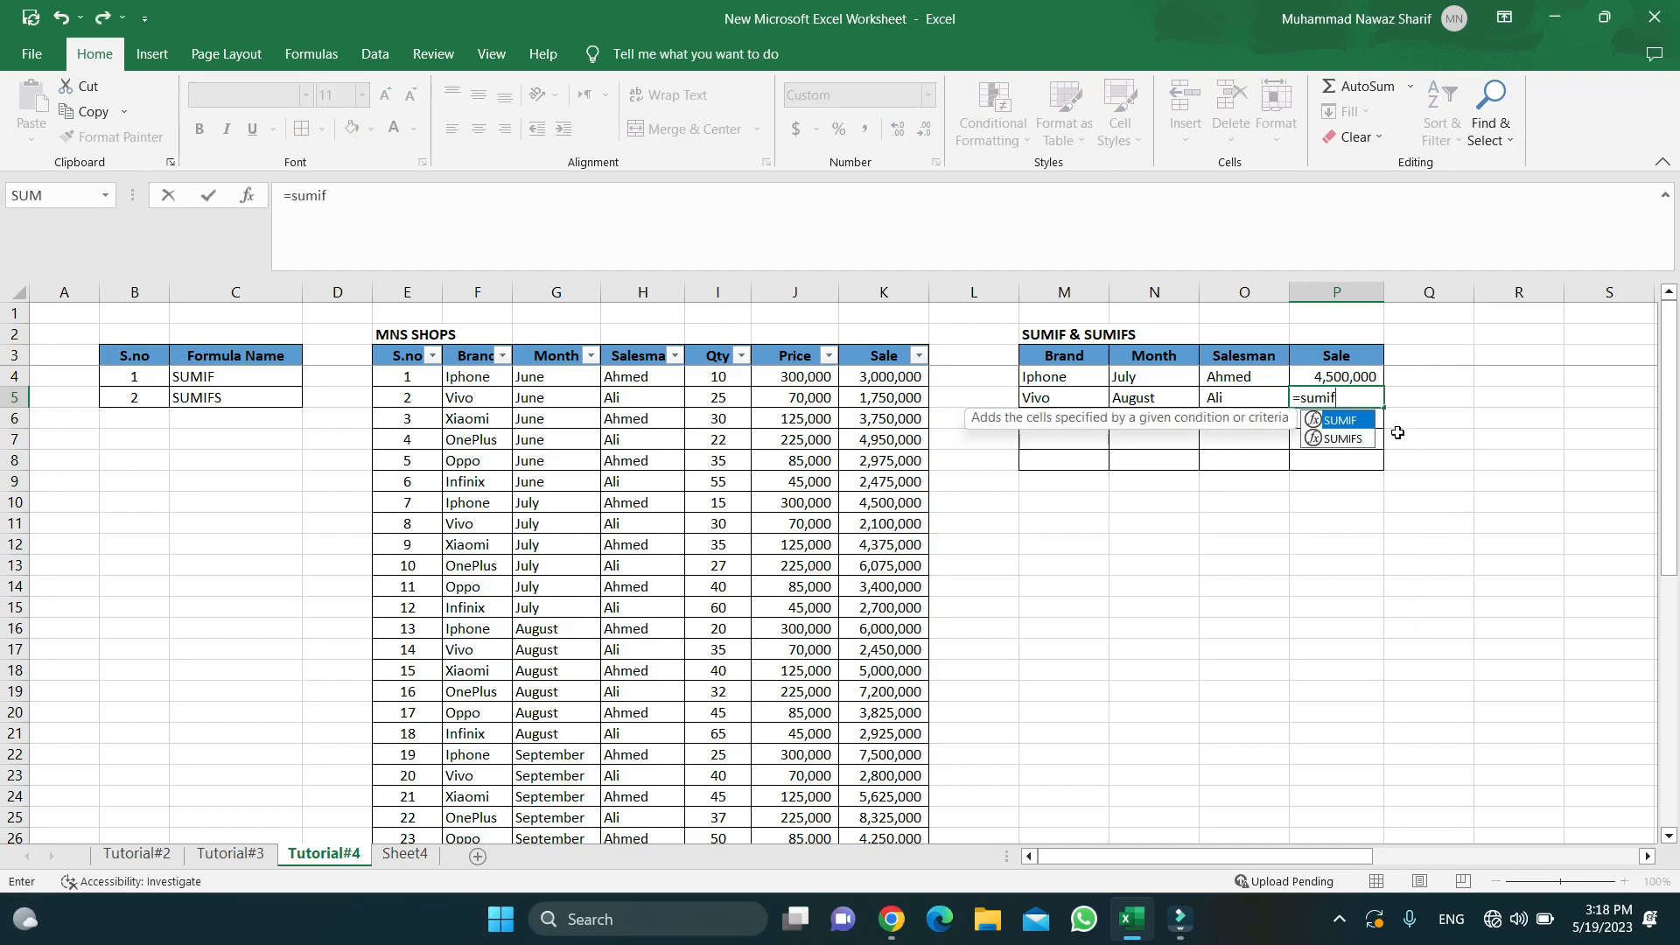
pyautogui.write('s(')
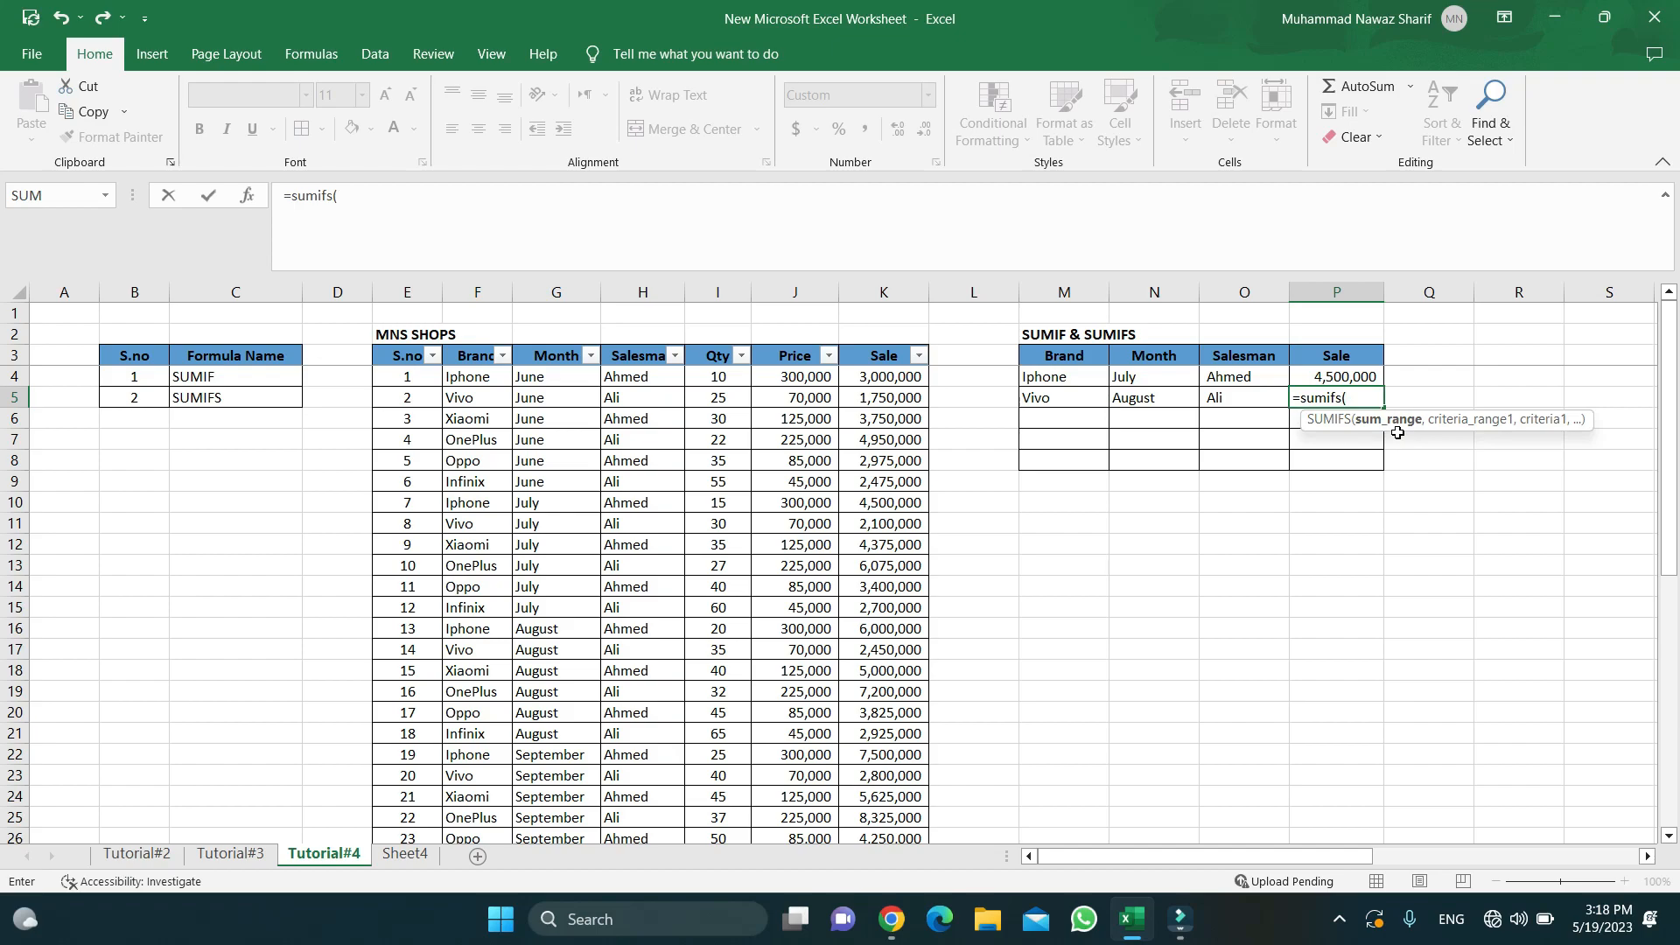
# - Give the P5 SUMIFS sum range K4:K45 and brand criterion F4:F45 matching M5
pyautogui.press('Left')
pyautogui.press('Left')
pyautogui.press('Left')
pyautogui.press('Left')
pyautogui.press('Left')
pyautogui.press('Up')
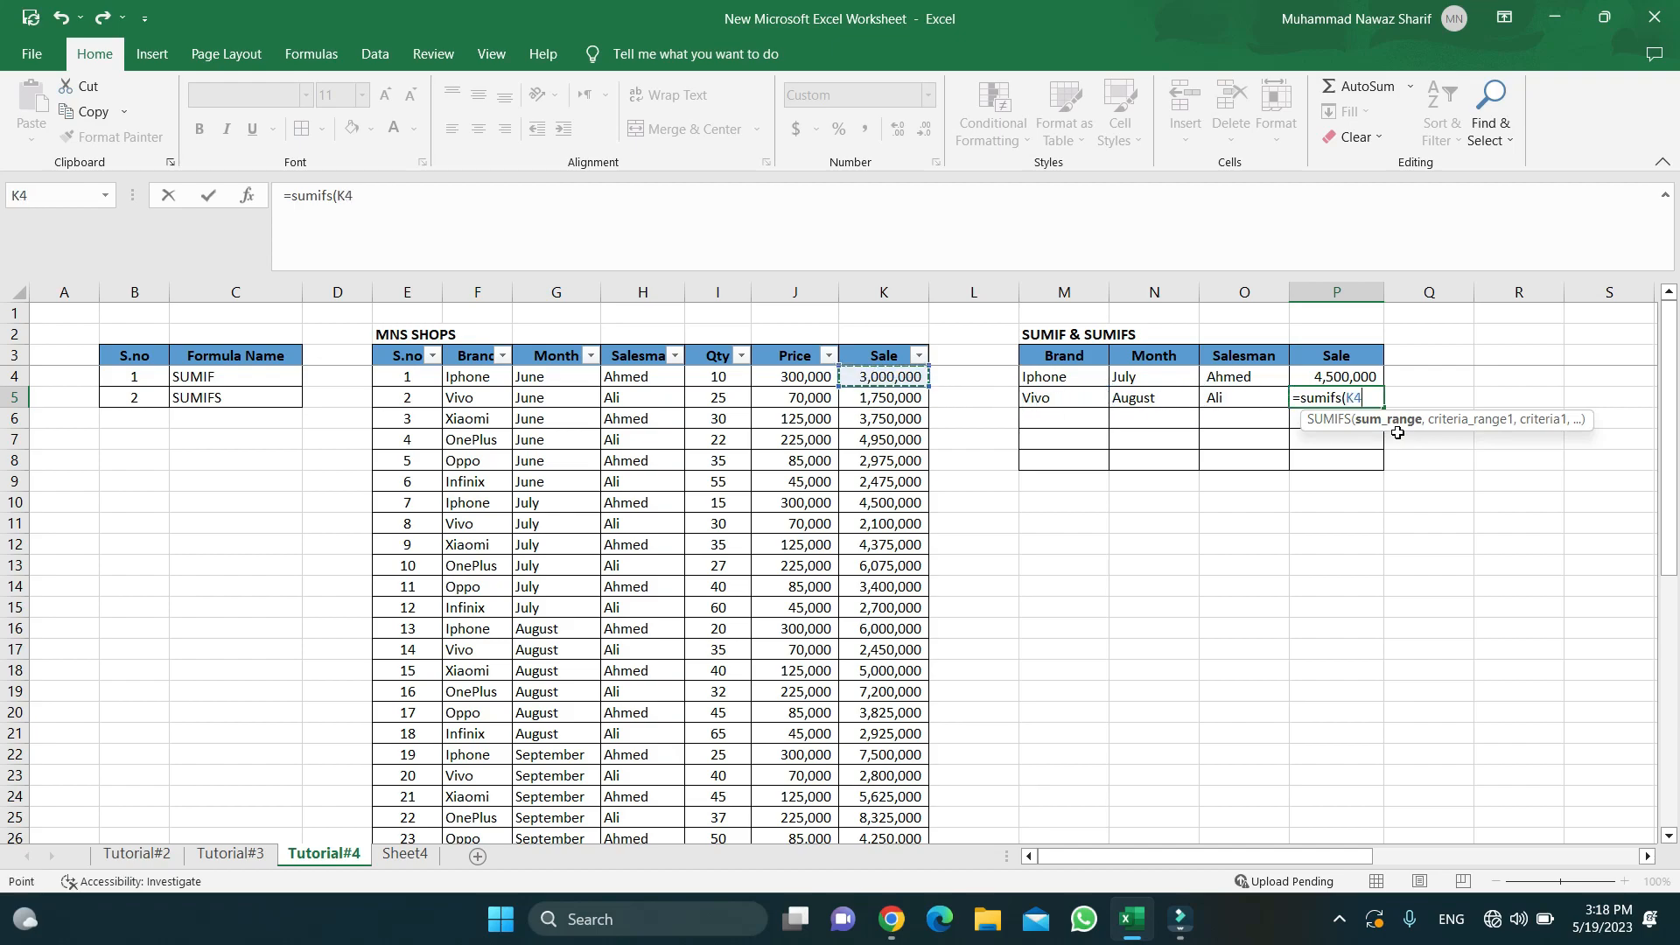
pyautogui.hotkey('ctrl', 'shift', 'Down')
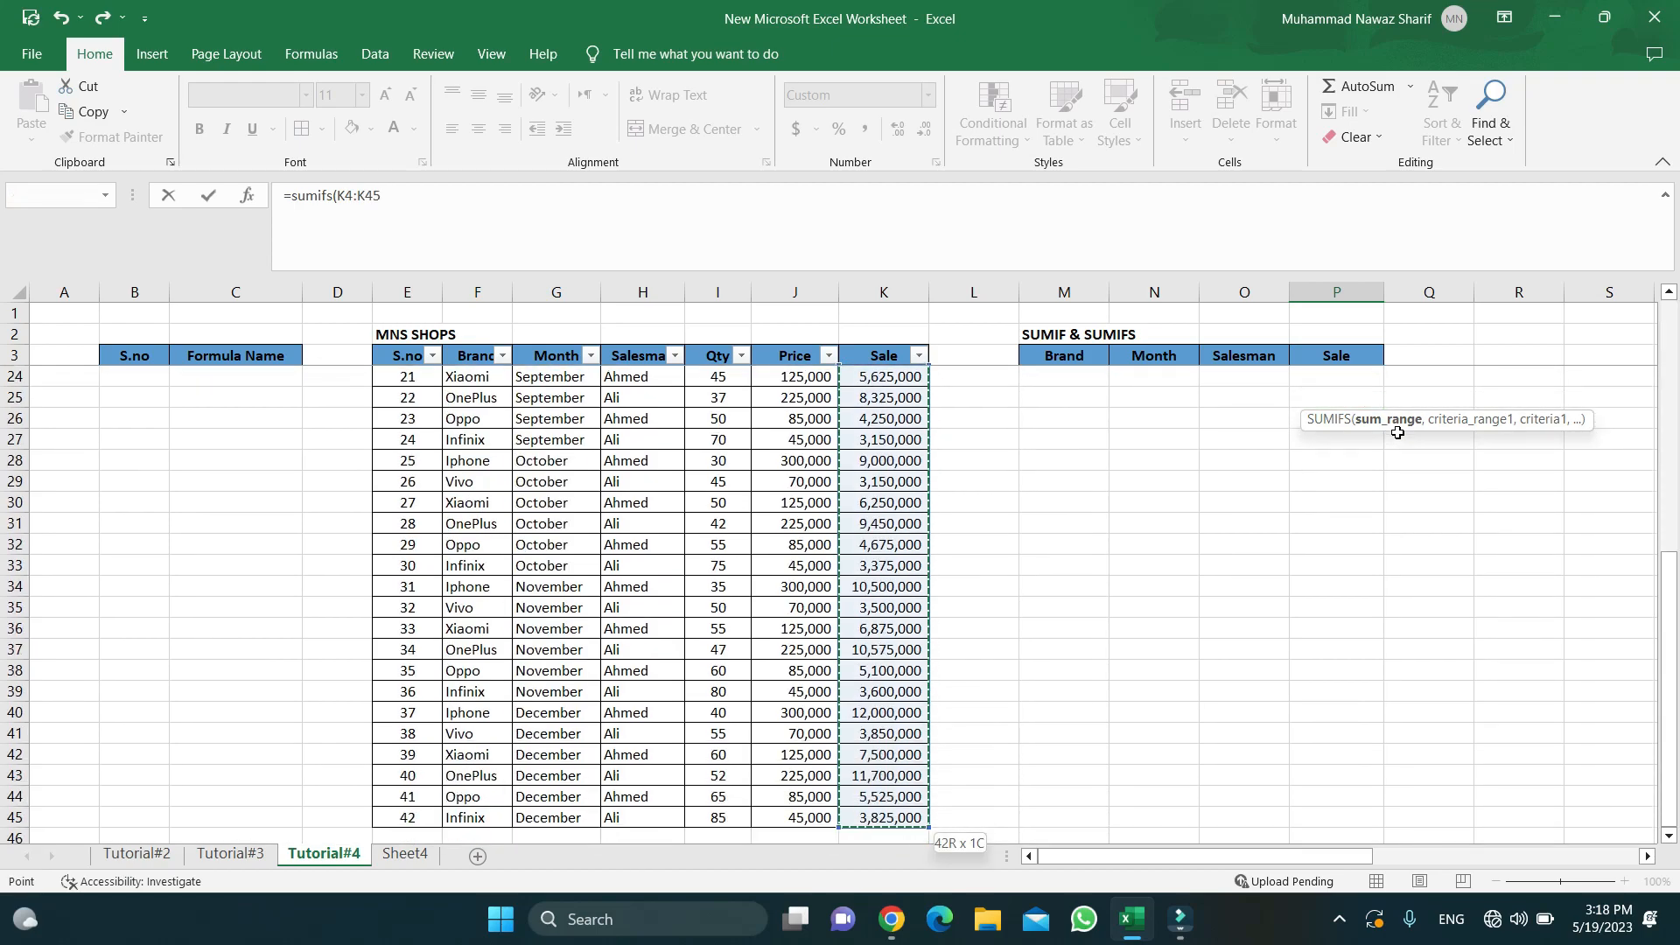
pyautogui.write(',')
pyautogui.scroll(8, 1160, 514)
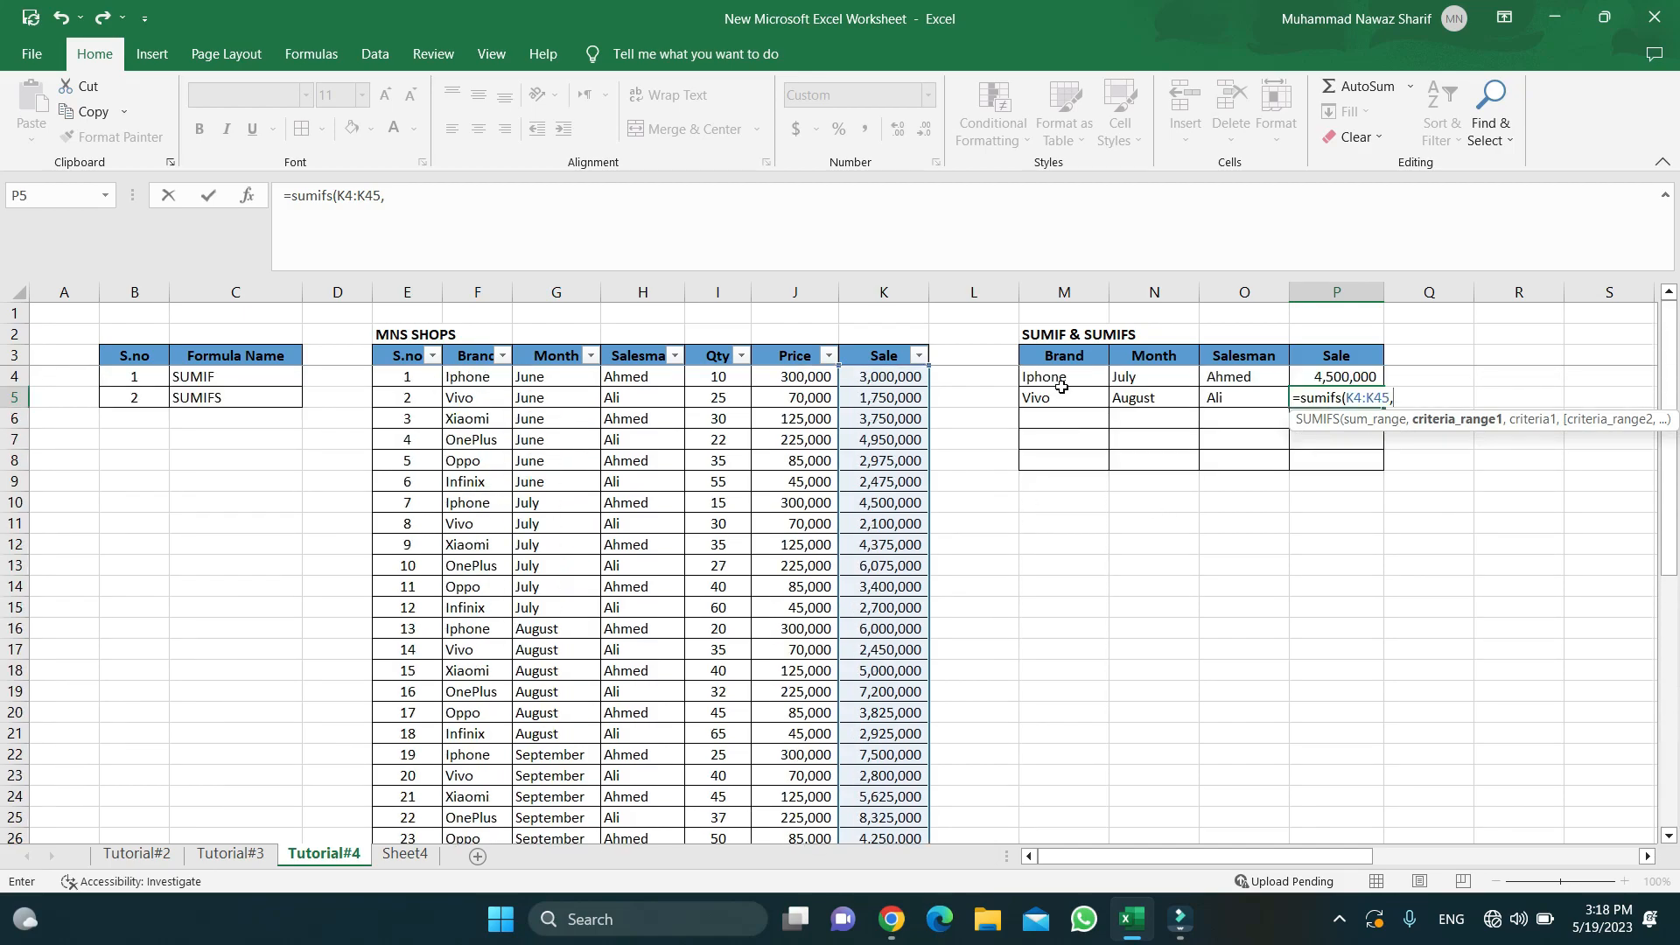
pyautogui.click(467, 374)
pyautogui.hotkey('ctrl', 'shift', 'Down')
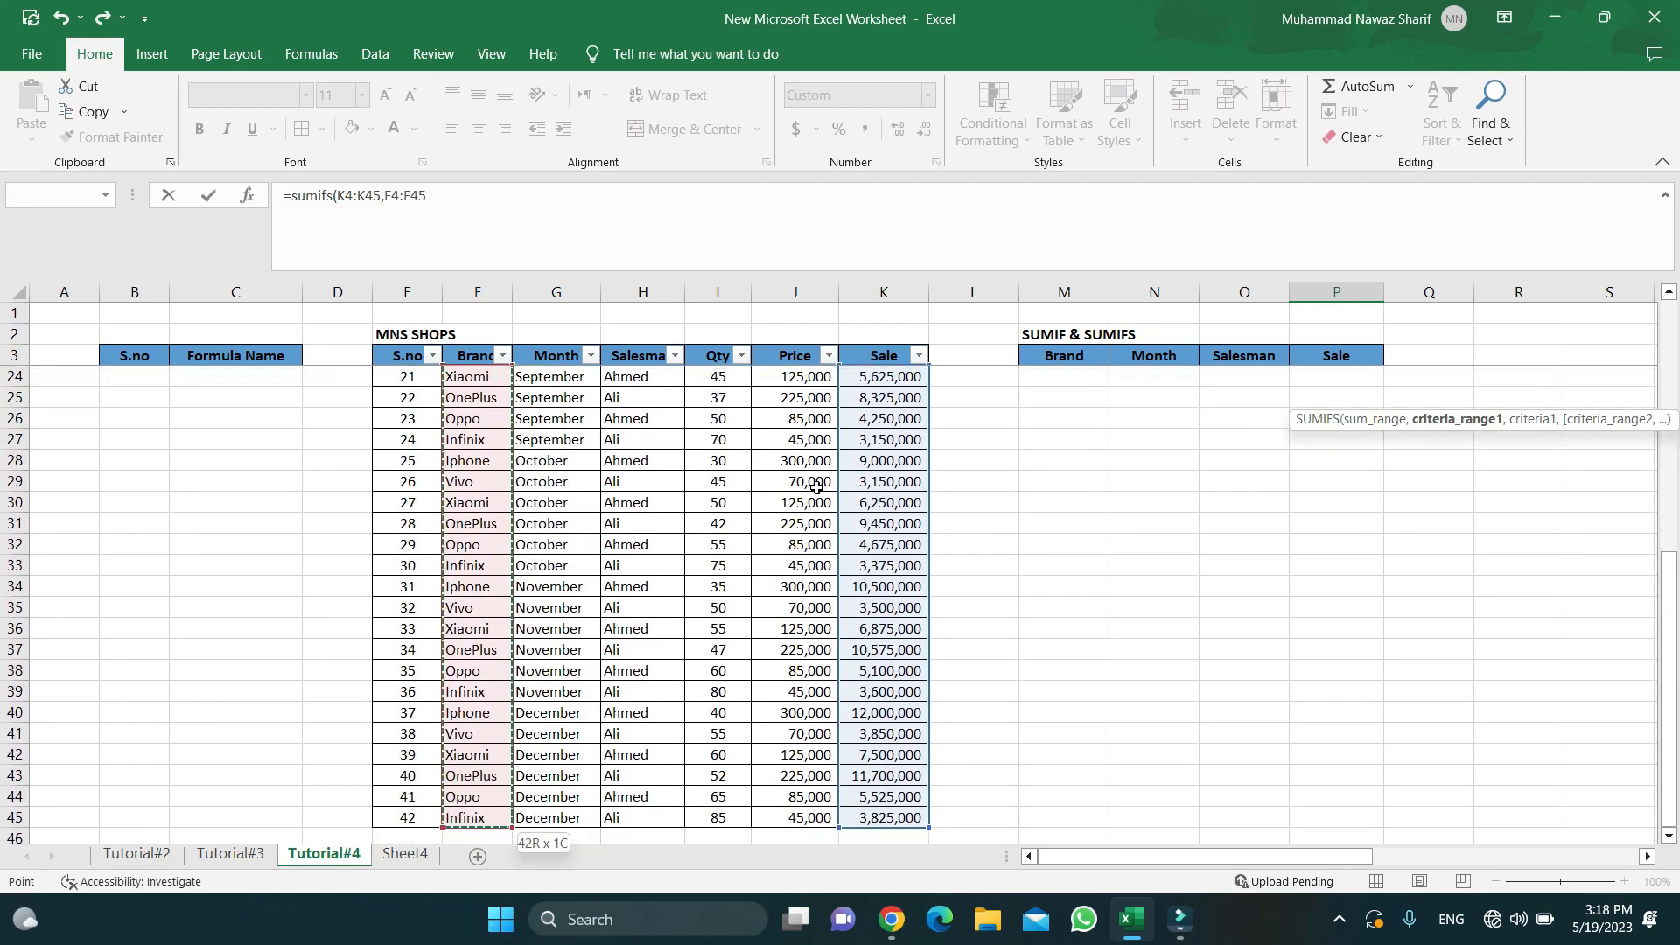
pyautogui.write(',')
pyautogui.scroll(7, 969, 480)
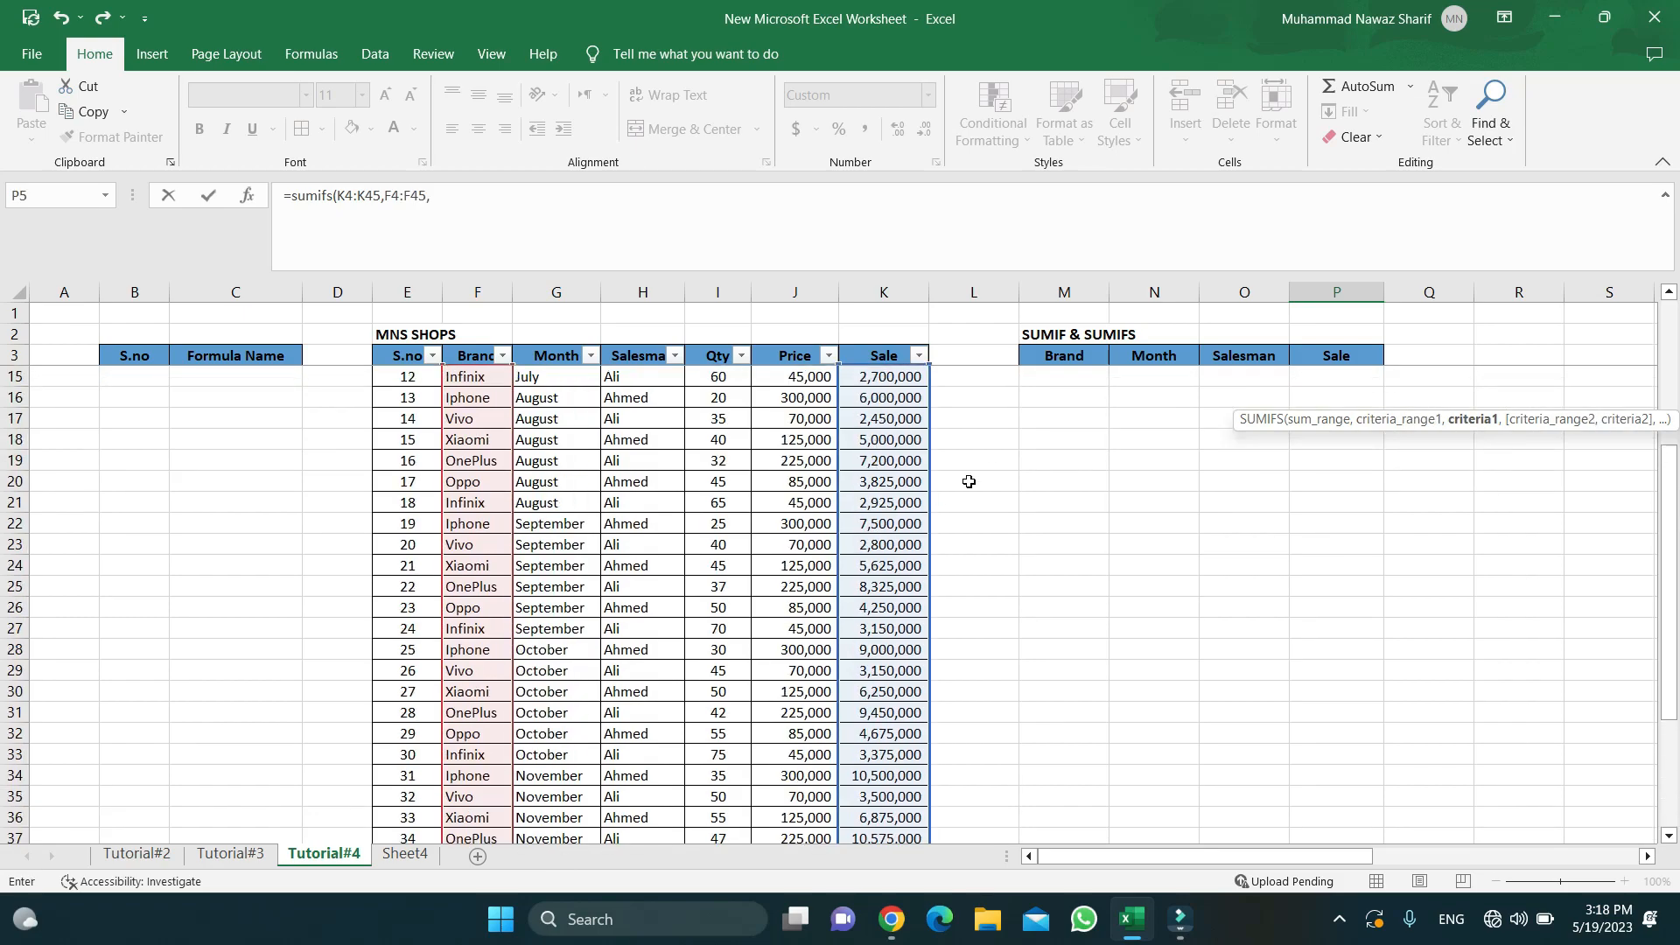
pyautogui.scroll(-1, 980, 422)
pyautogui.scroll(1, 1064, 425)
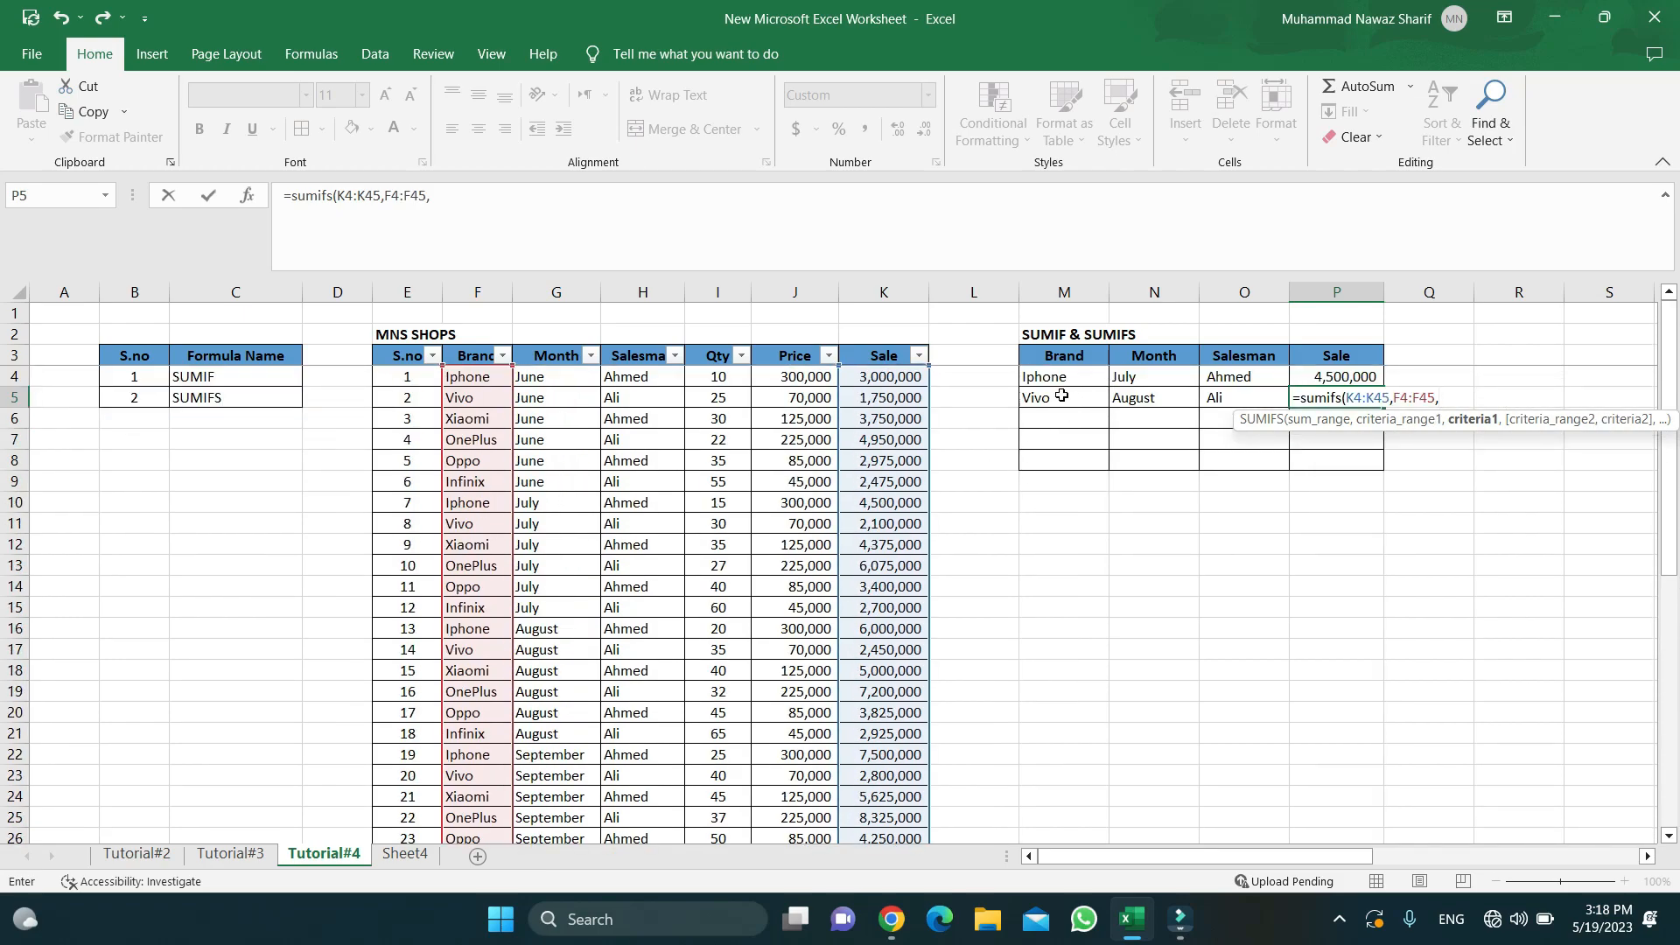
pyautogui.click(1063, 399)
pyautogui.write(',')
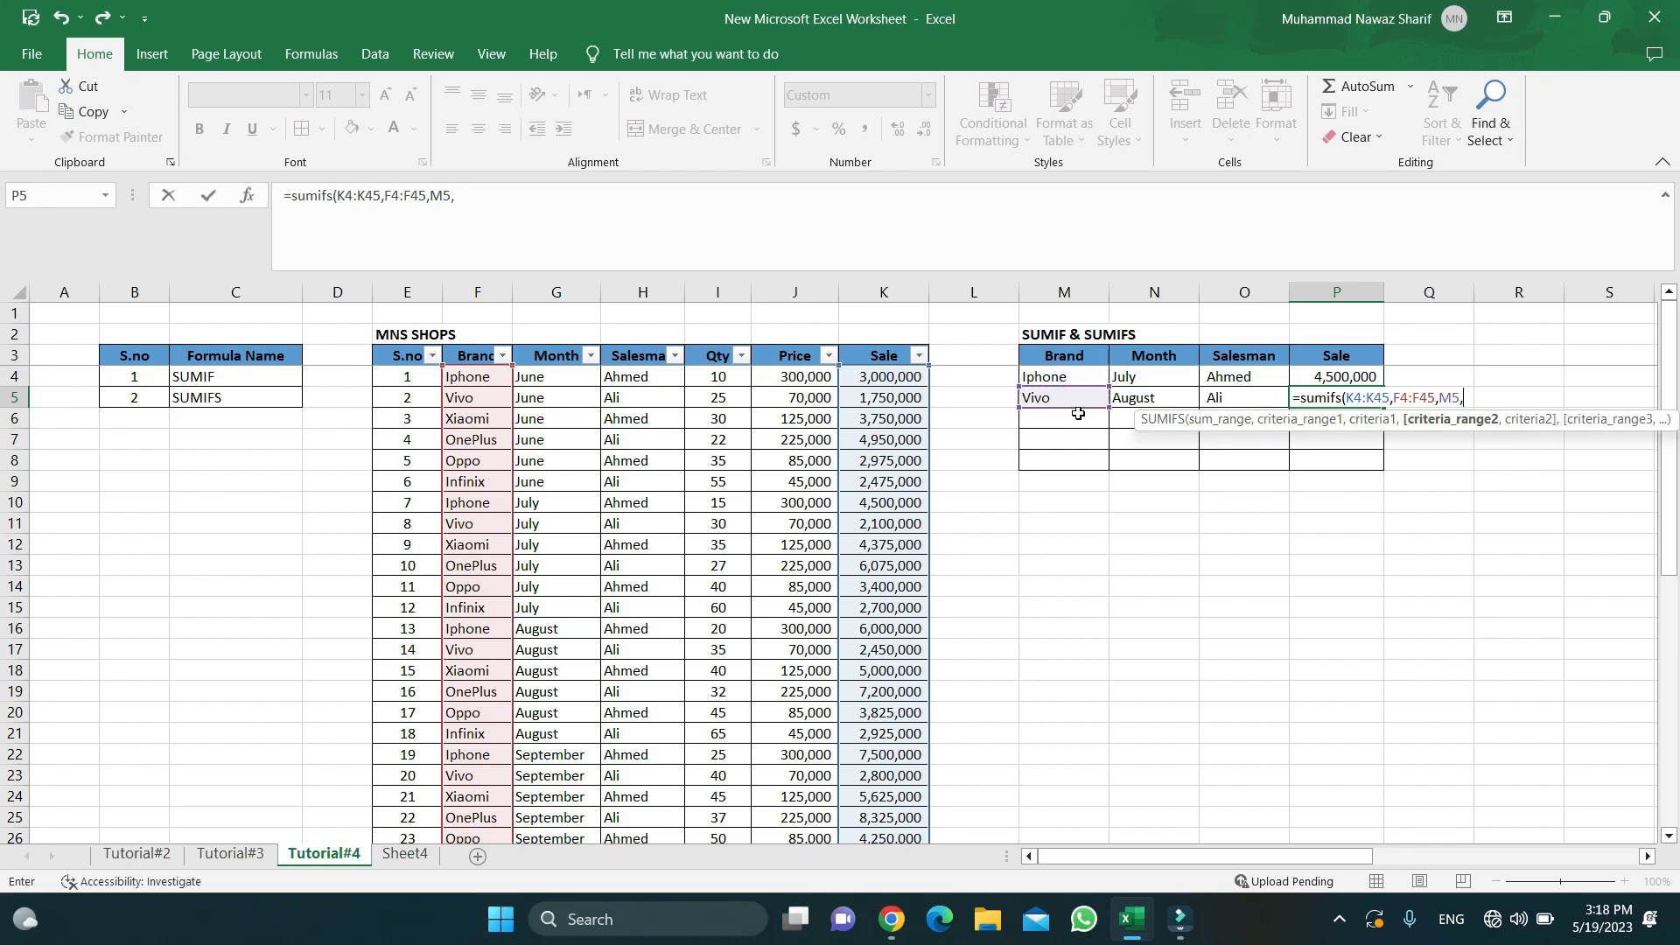
# - Add month (G4:G45, N5) and salesman (H4:H45, O5) criteria and close the formula
pyautogui.click(548, 382)
pyautogui.hotkey('ctrl', 'shift', 'Down')
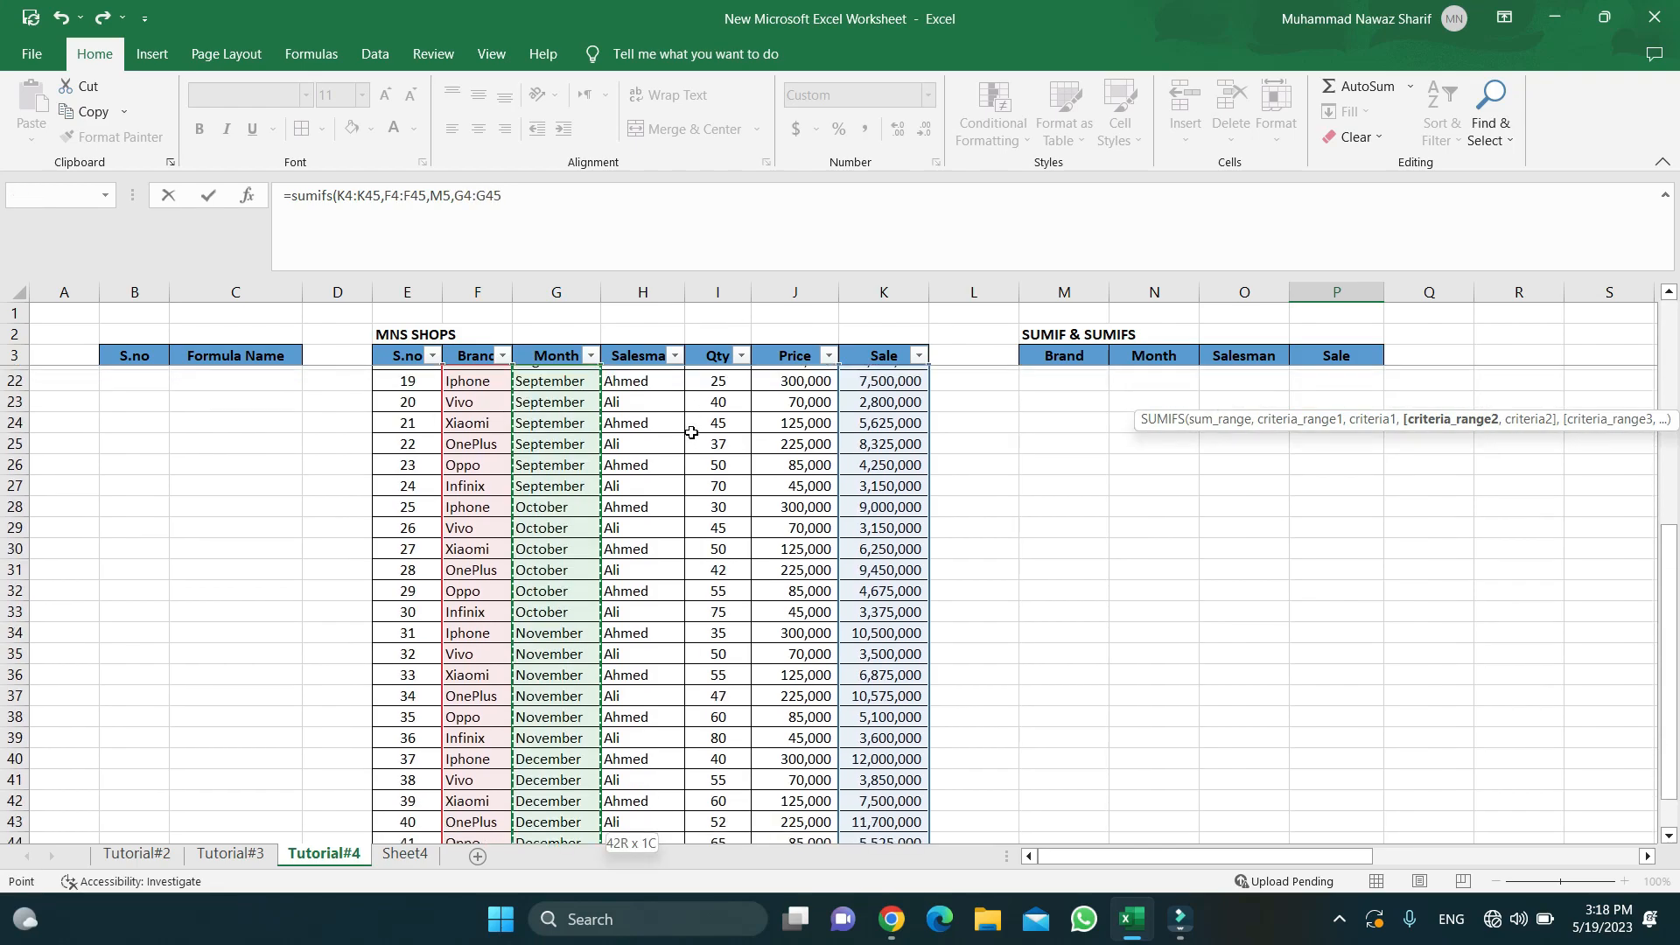
pyautogui.write(',')
pyautogui.scroll(8, 1168, 455)
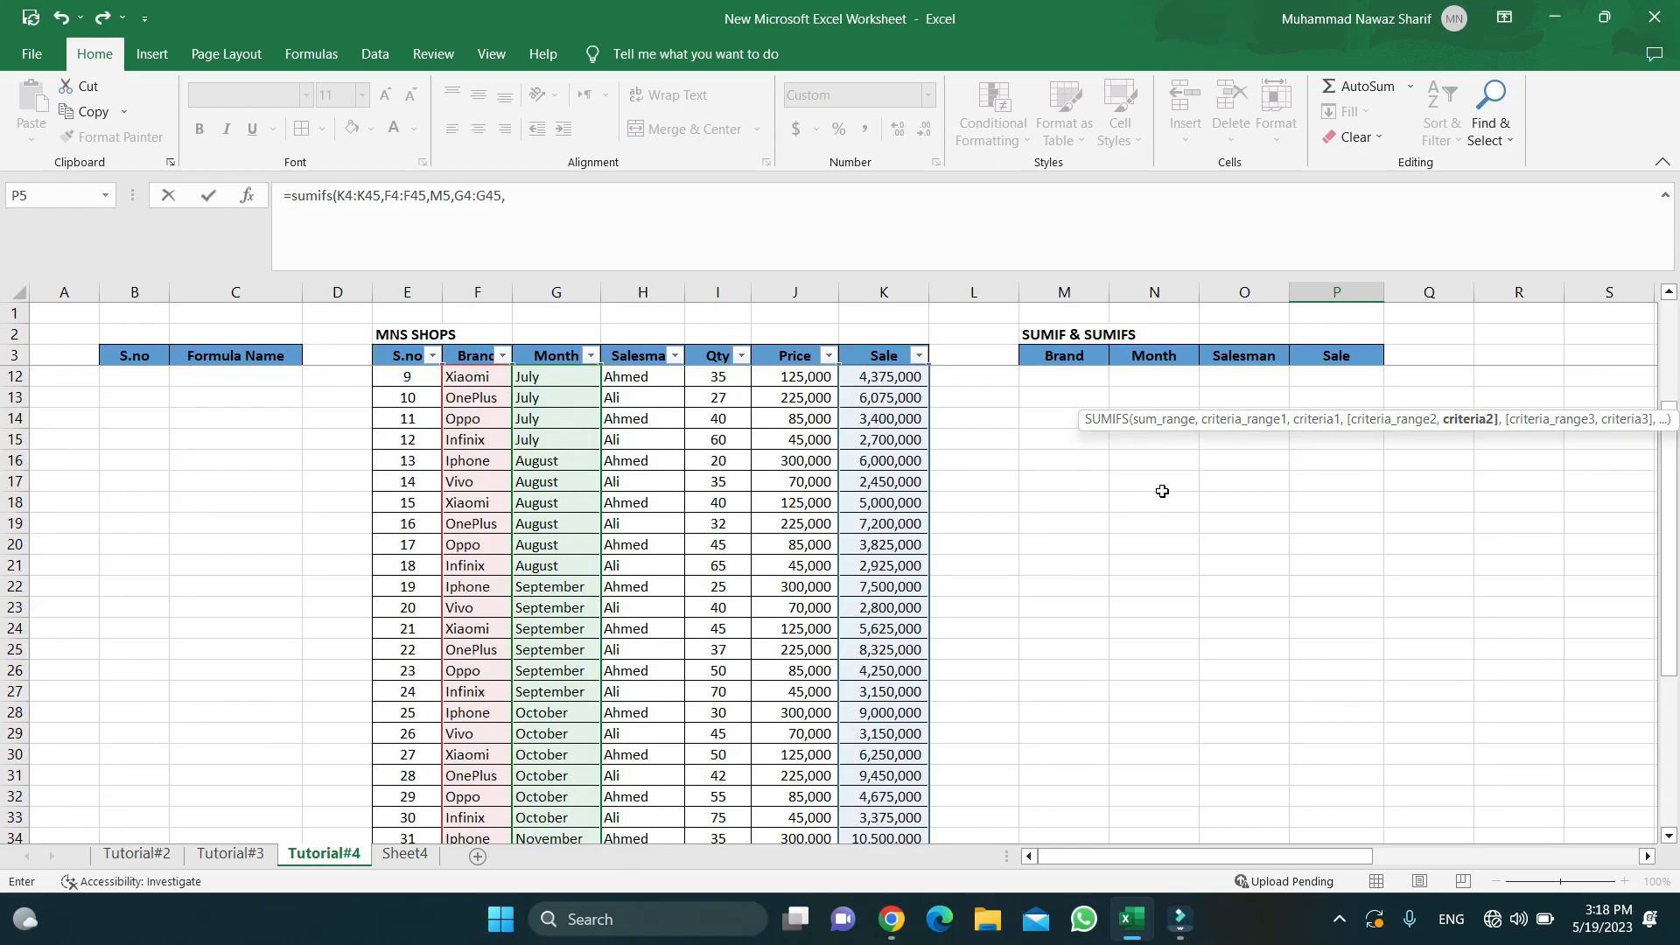
pyautogui.click(1166, 395)
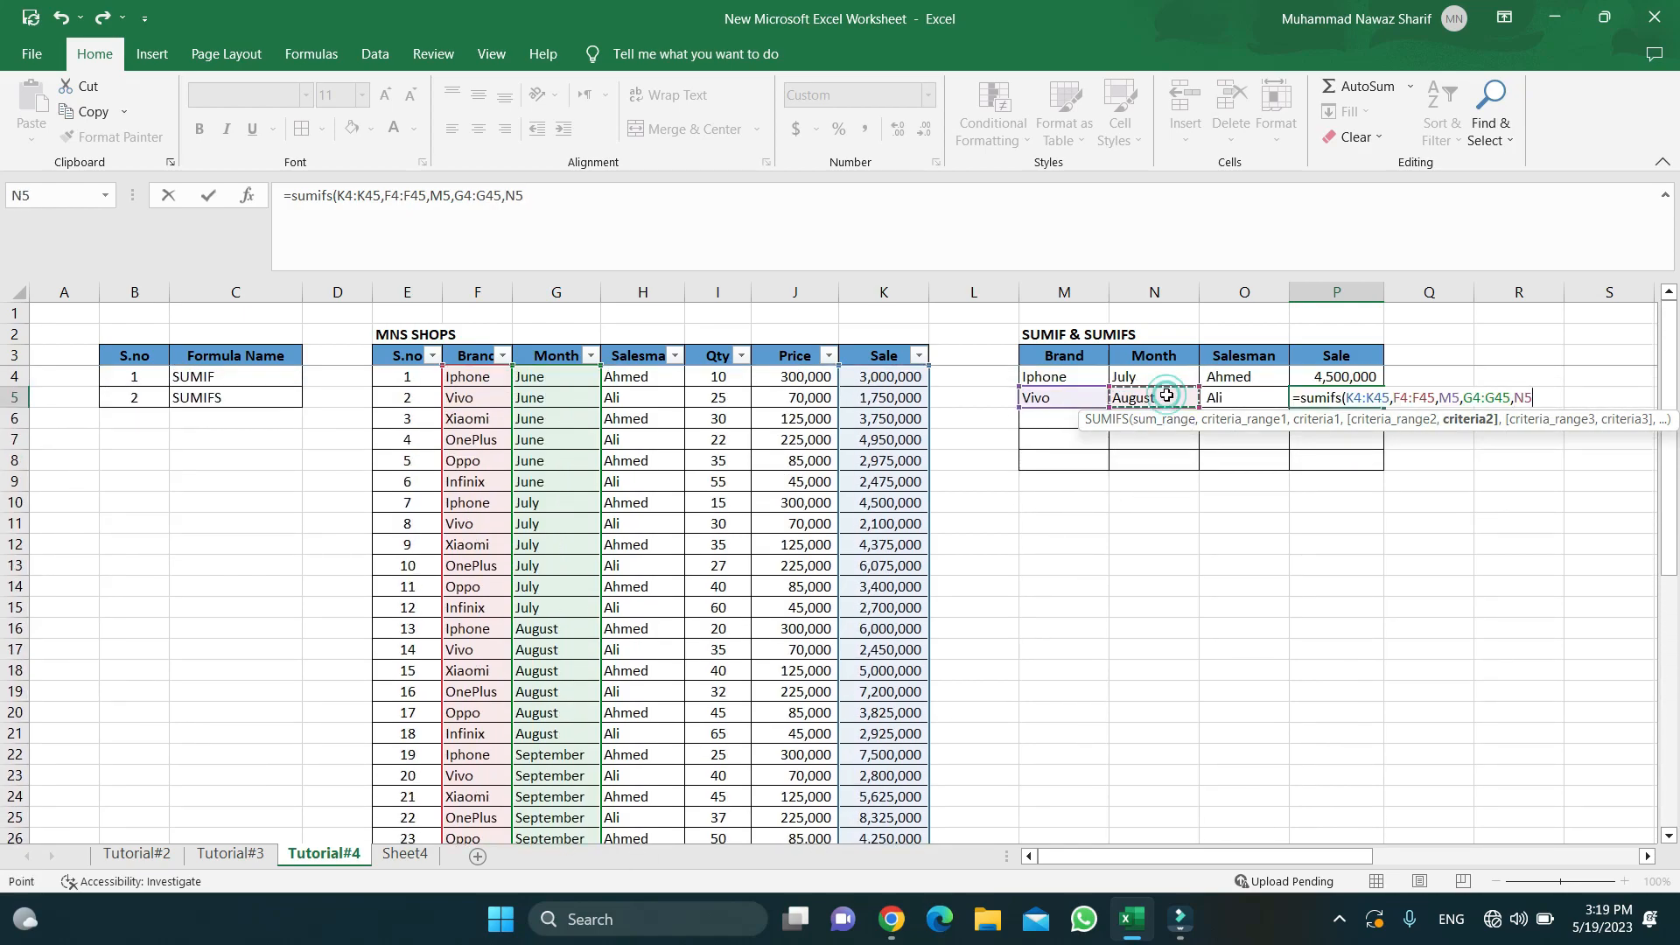
pyautogui.write(',')
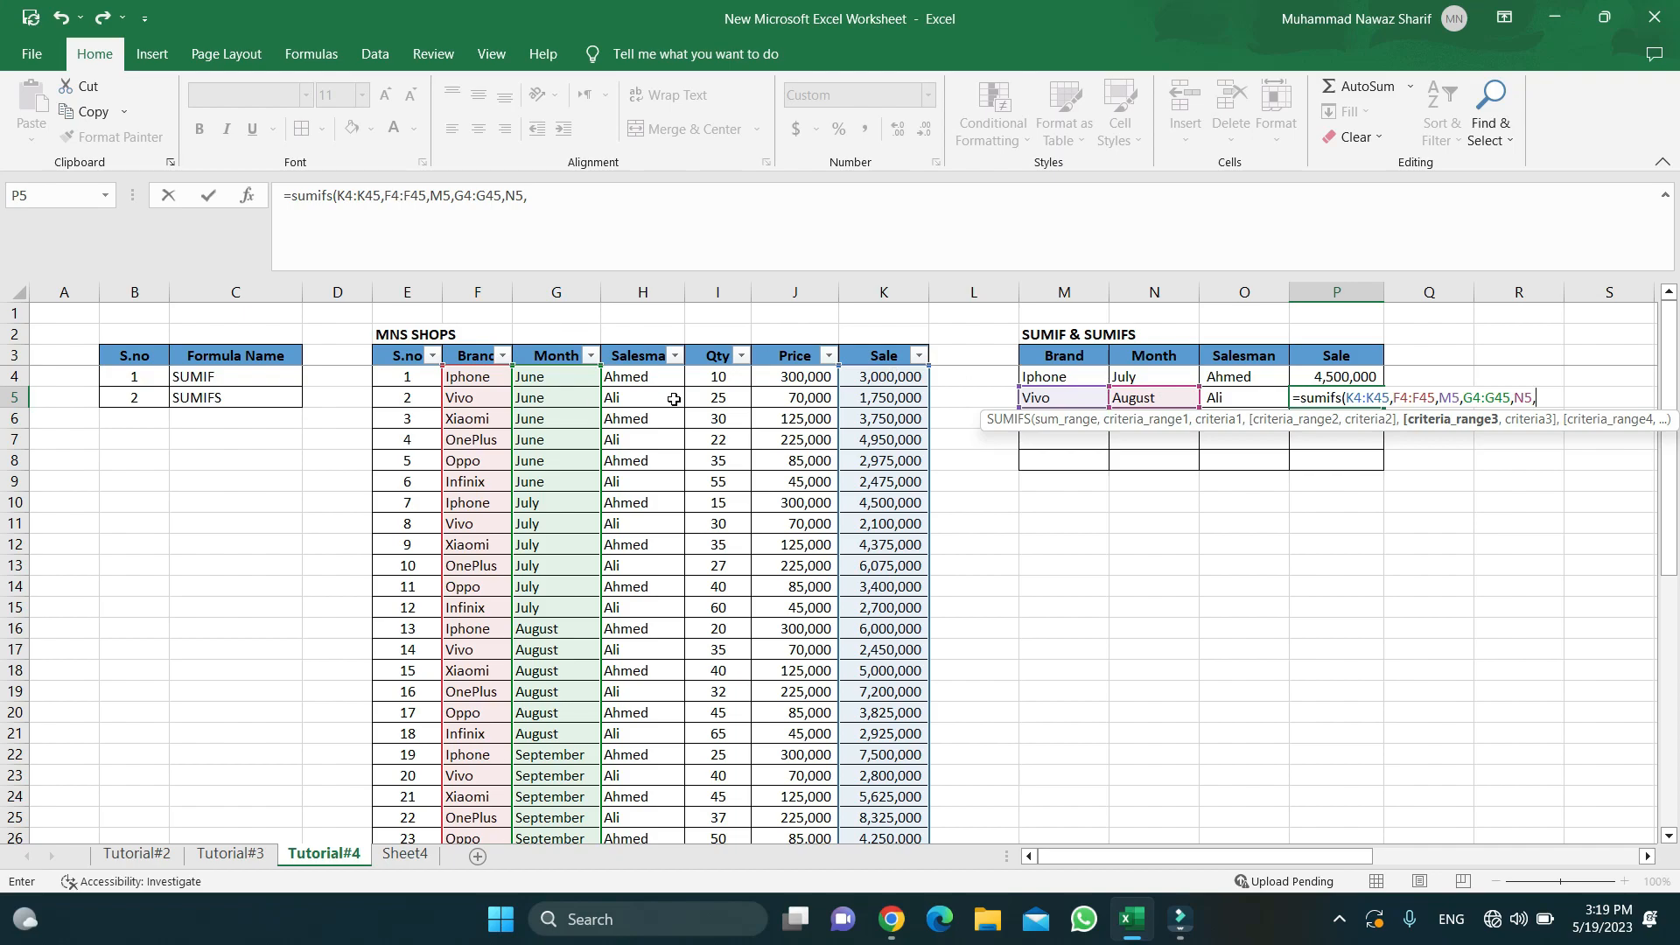
pyautogui.click(656, 376)
pyautogui.hotkey('ctrl', 'shift', 'Down')
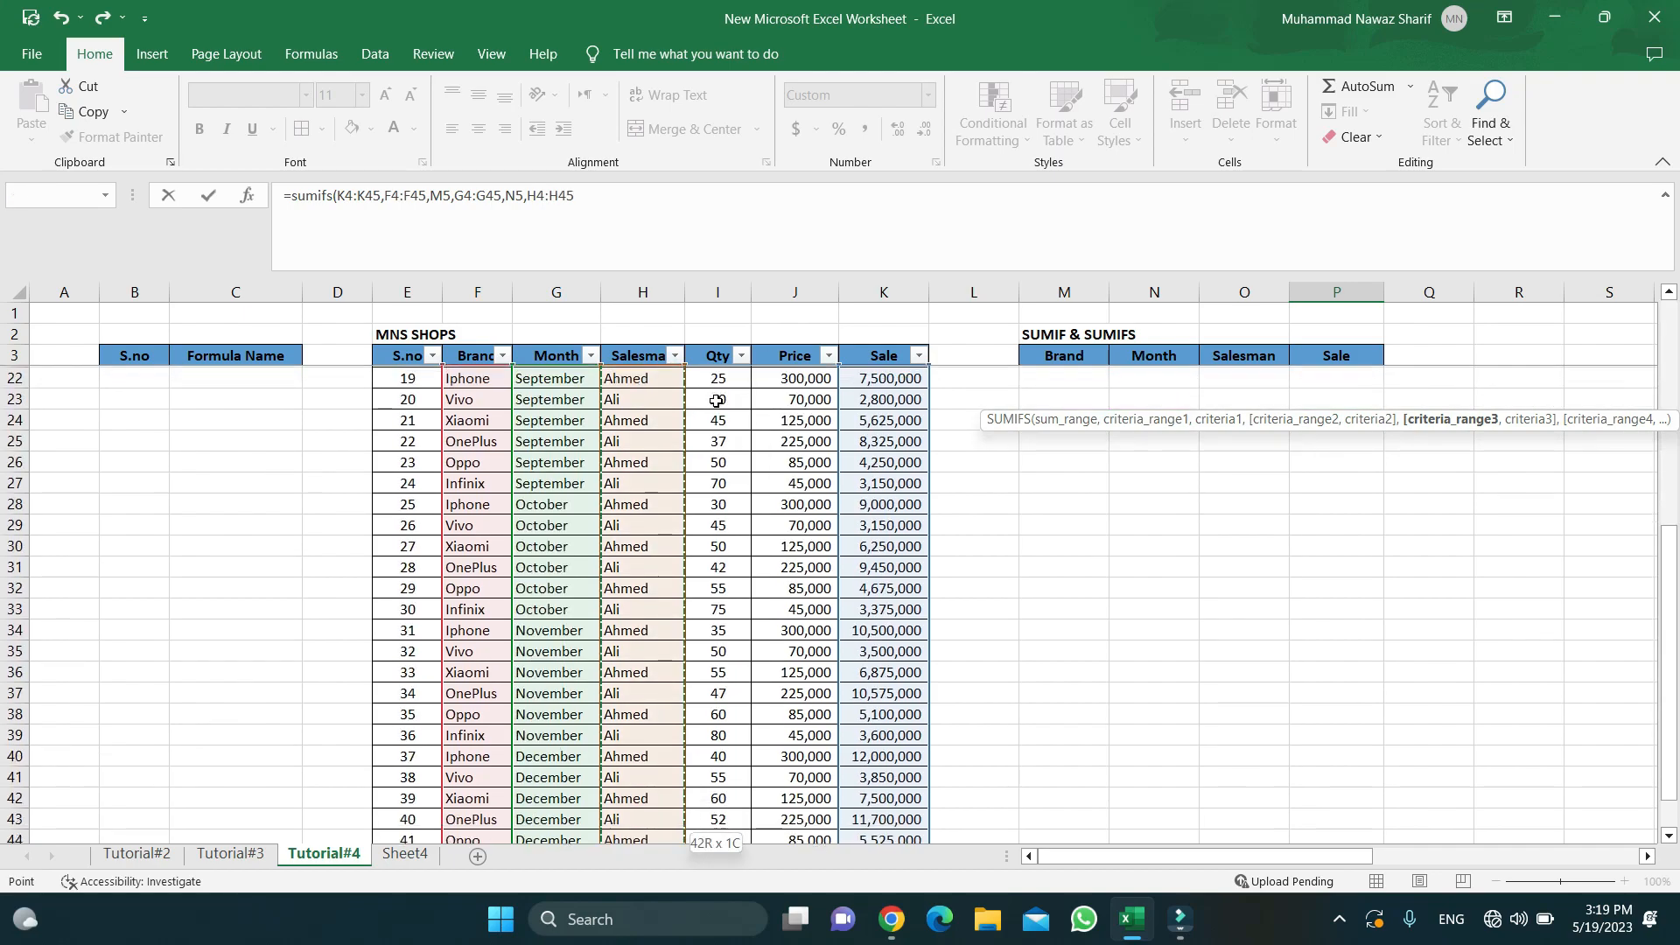
pyautogui.write(',')
pyautogui.scroll(8, 1080, 472)
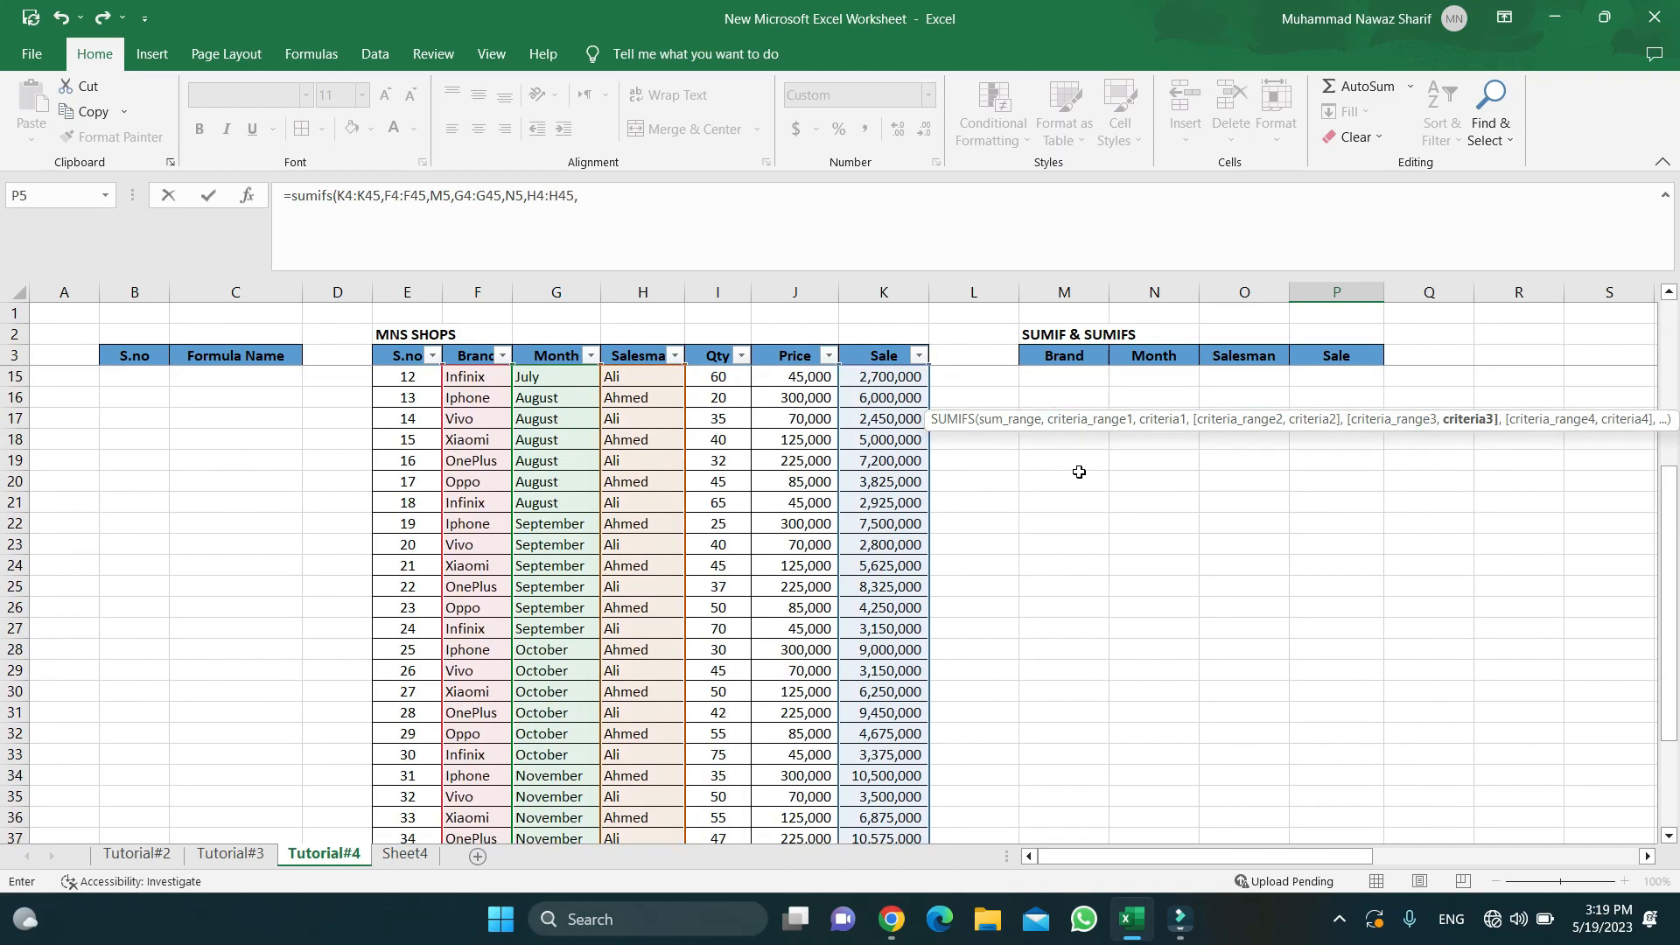
pyautogui.click(1259, 396)
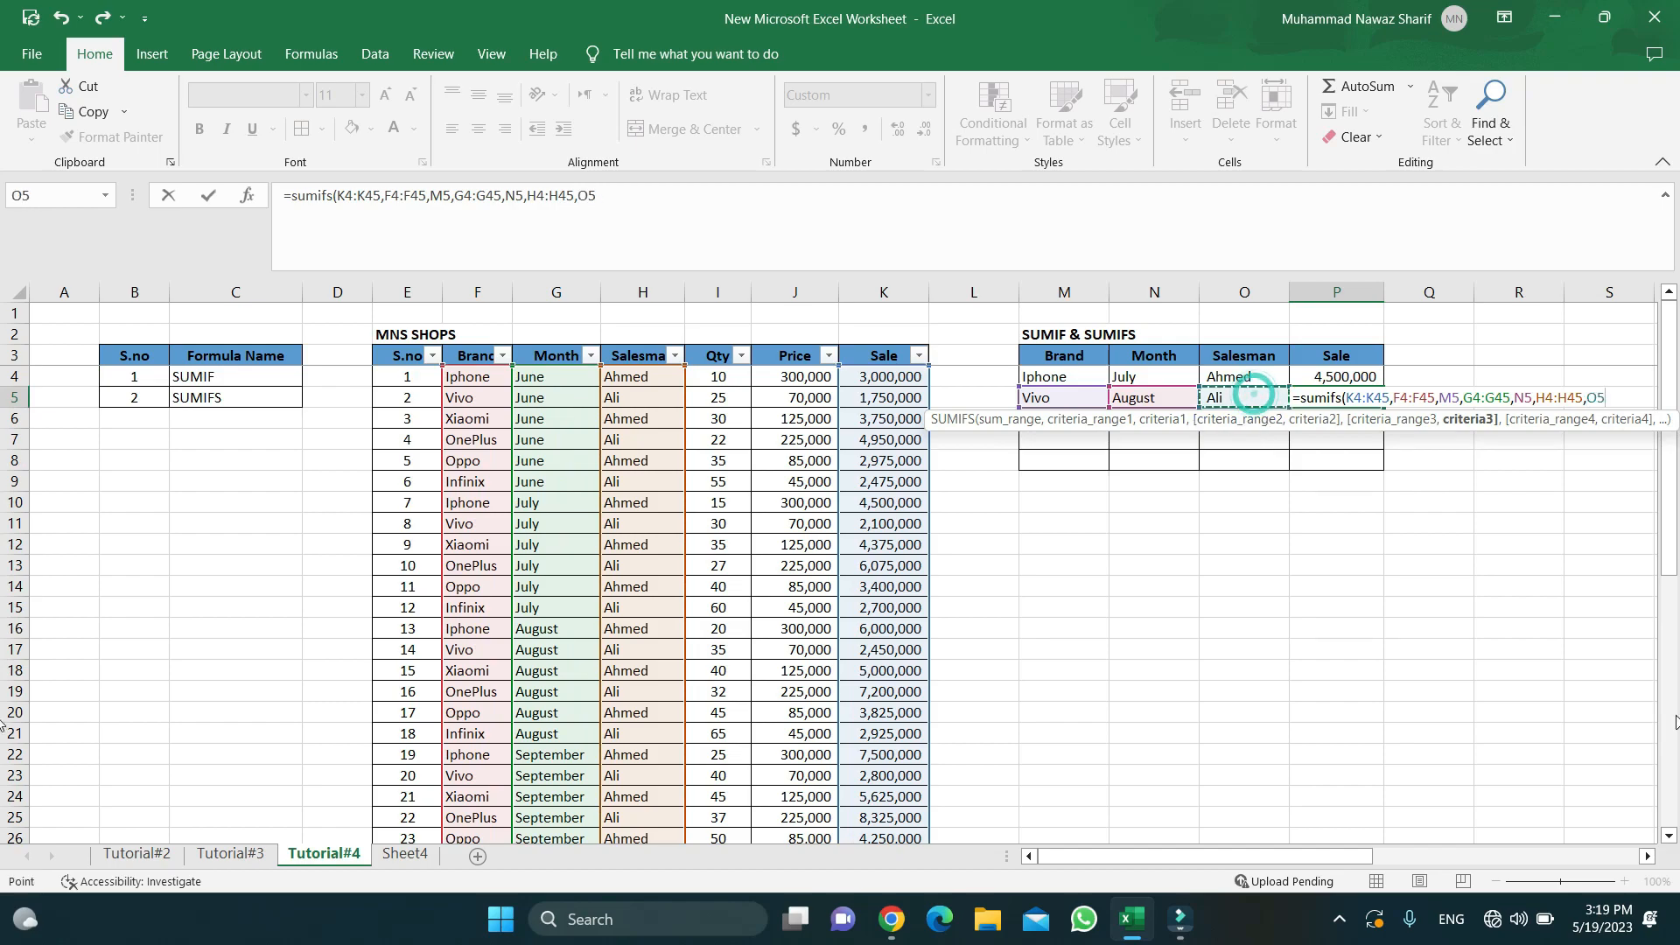
pyautogui.write(')')
pyautogui.press('Return')
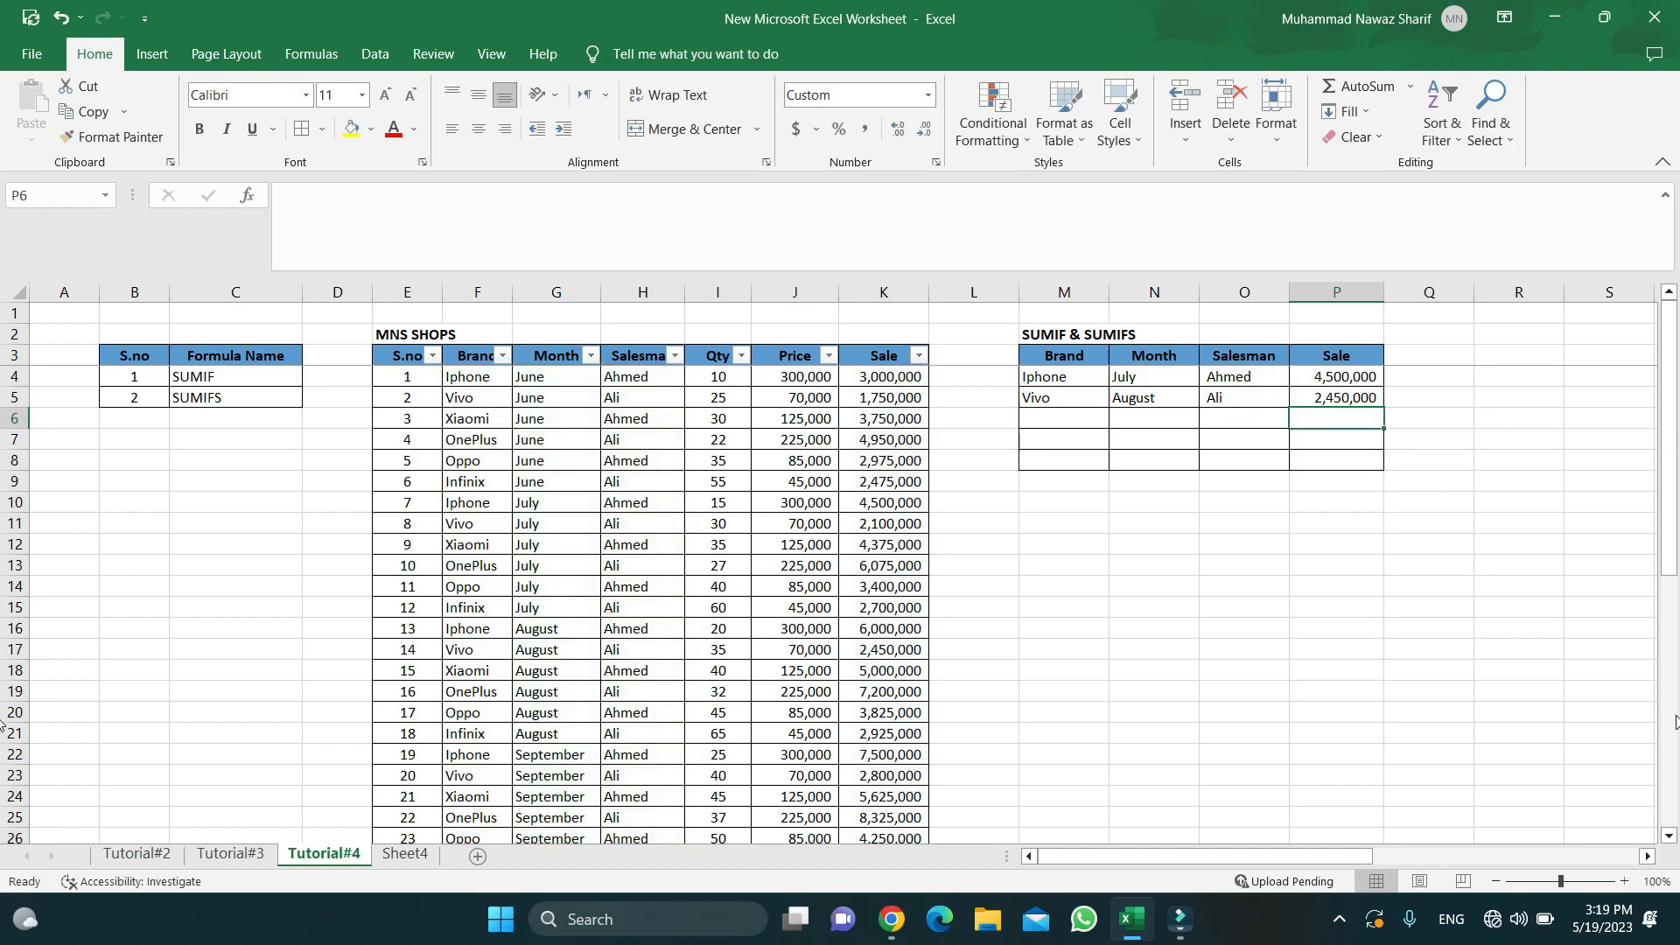
pyautogui.press('Up')
pyautogui.press('Left')
pyautogui.press('Left')
pyautogui.press('Left')
pyautogui.press('Left')
pyautogui.press('Right')
pyautogui.press('Right')
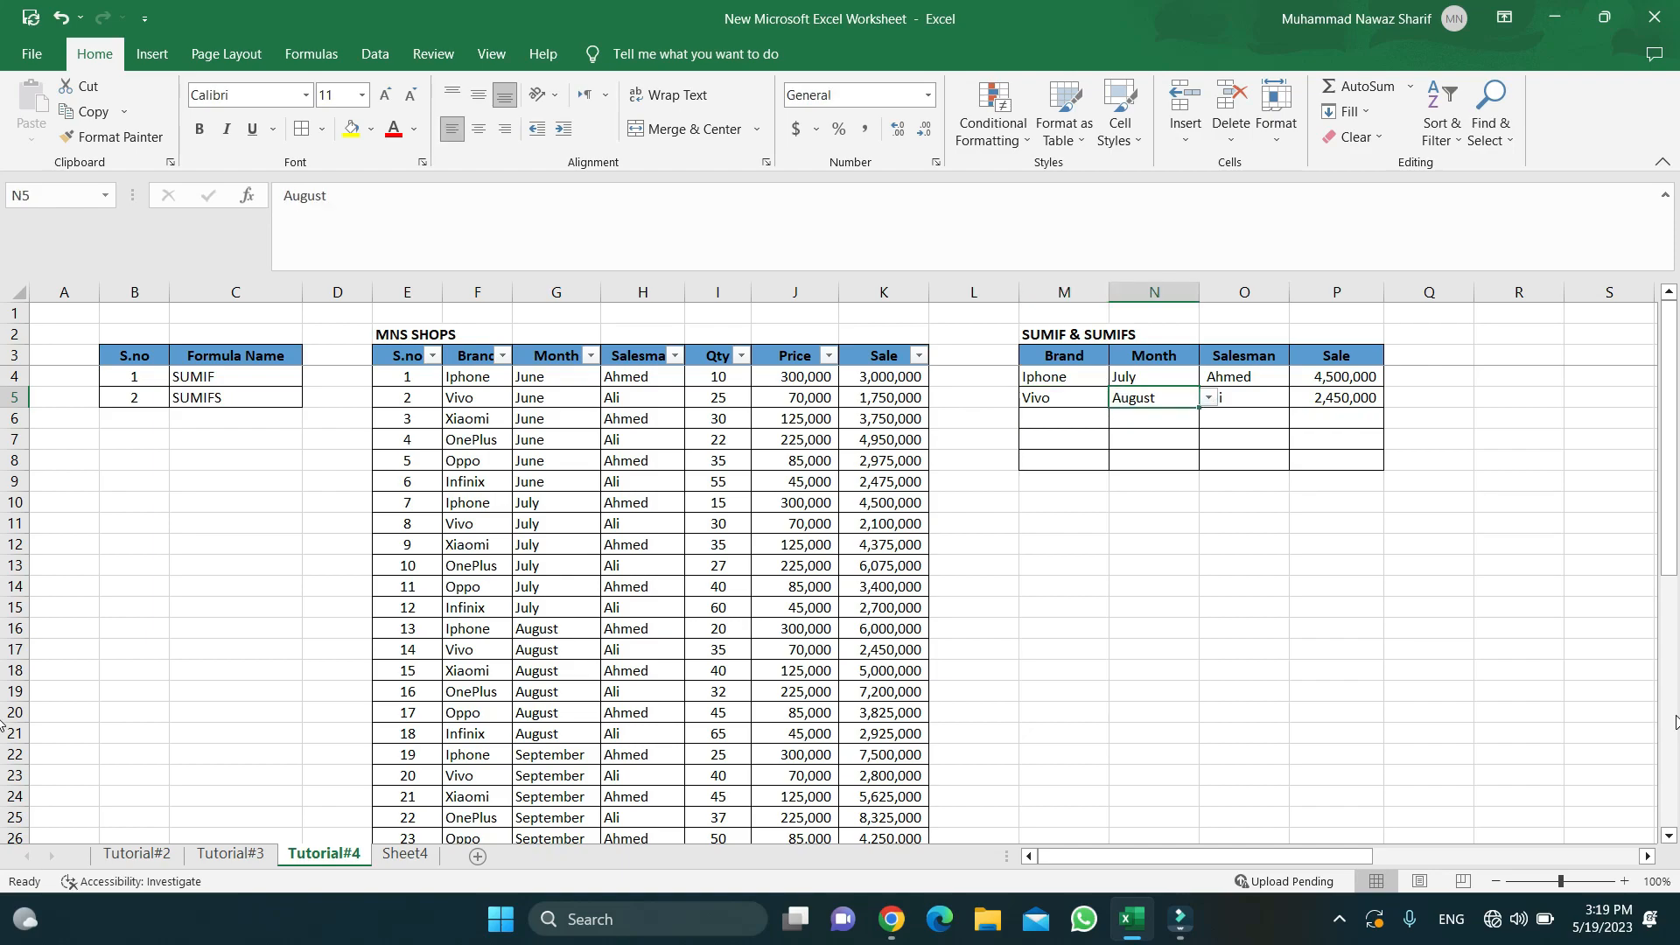
pyautogui.press('Right')
pyautogui.press('Right')
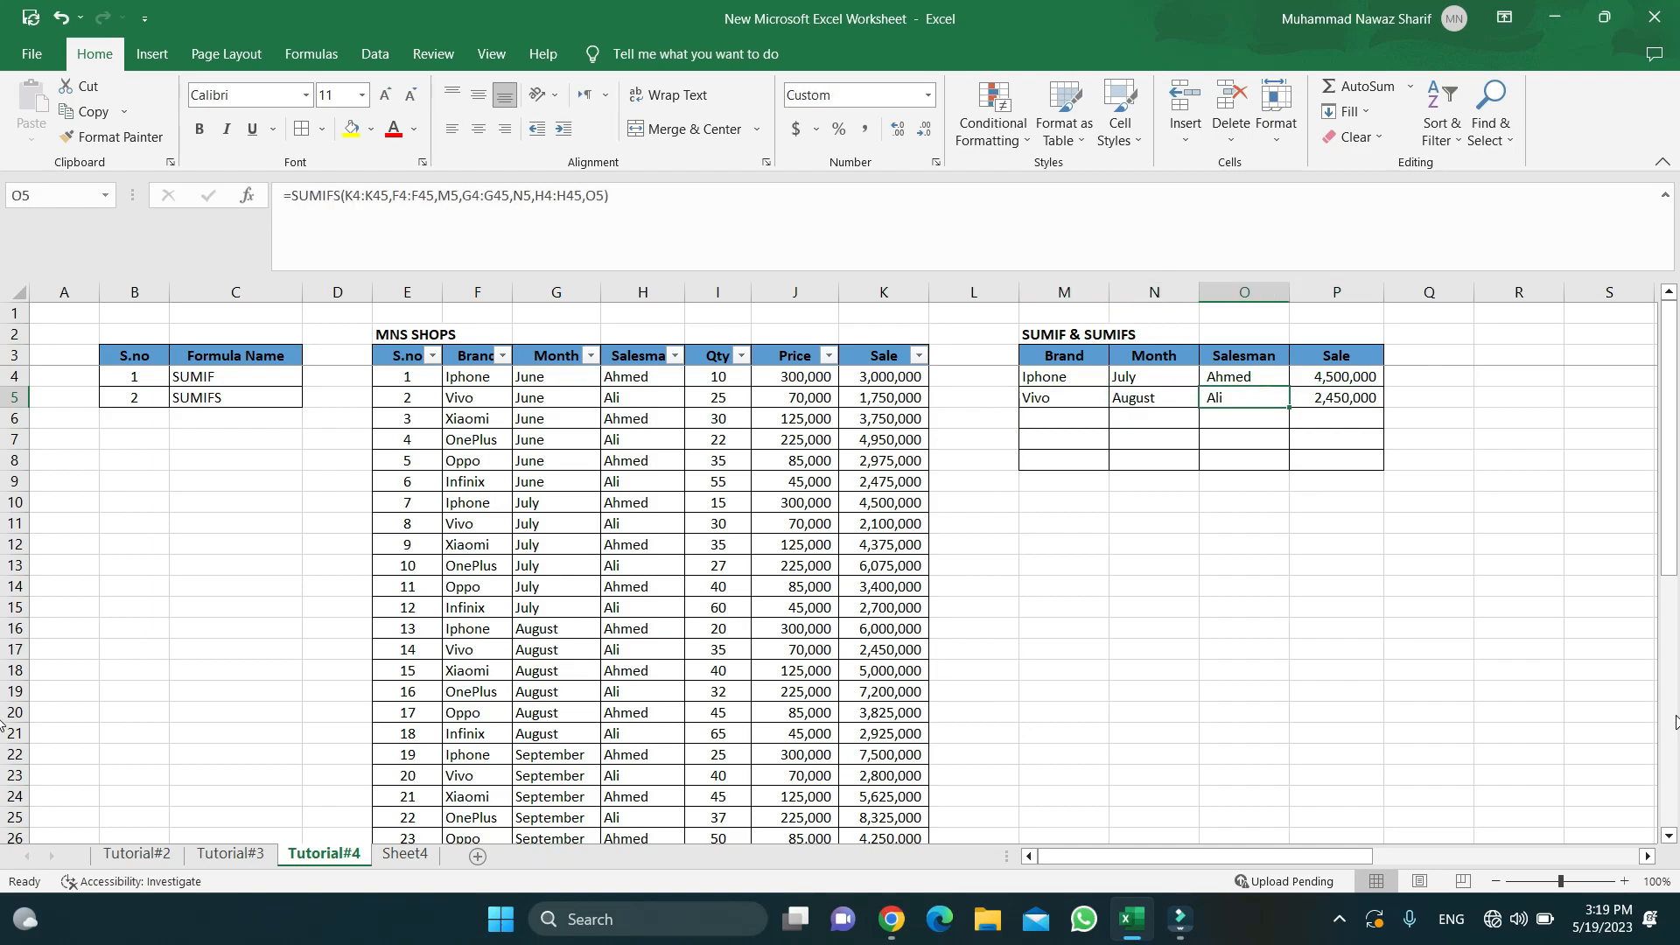
pyautogui.press('Left')
pyautogui.press('Right')
pyautogui.press('Left')
pyautogui.press('Left')
pyautogui.press('Right')
pyautogui.press('Right')
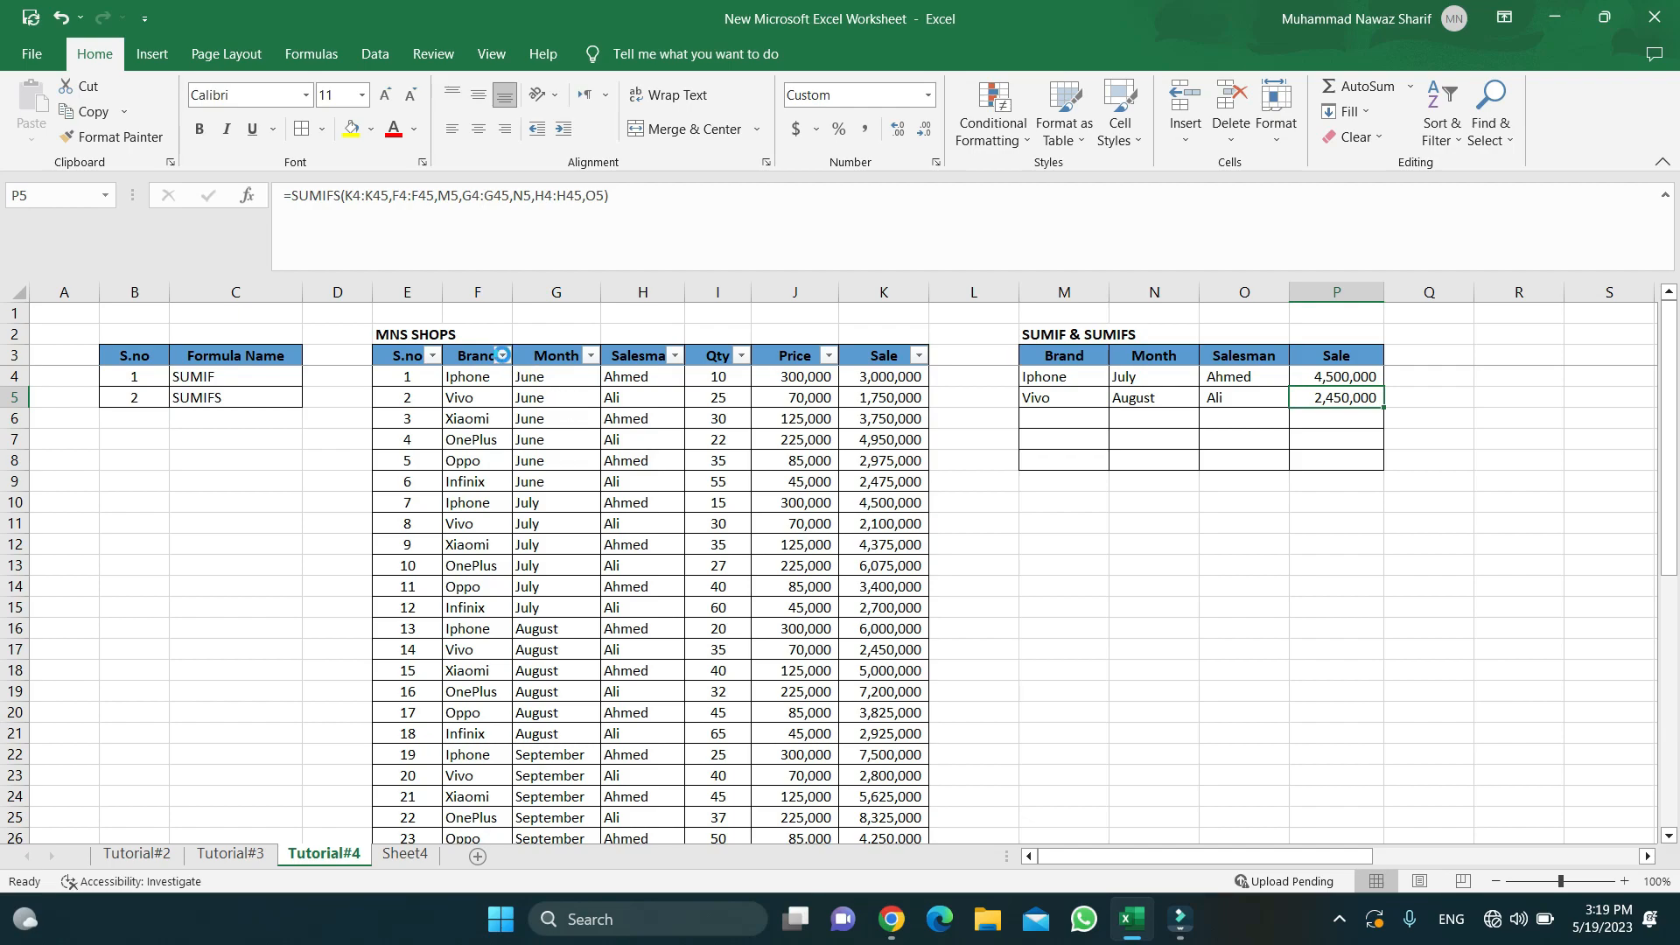
# - Filter the table to Brand Vivo and Month August, leaving a single row
pyautogui.click(505, 350)
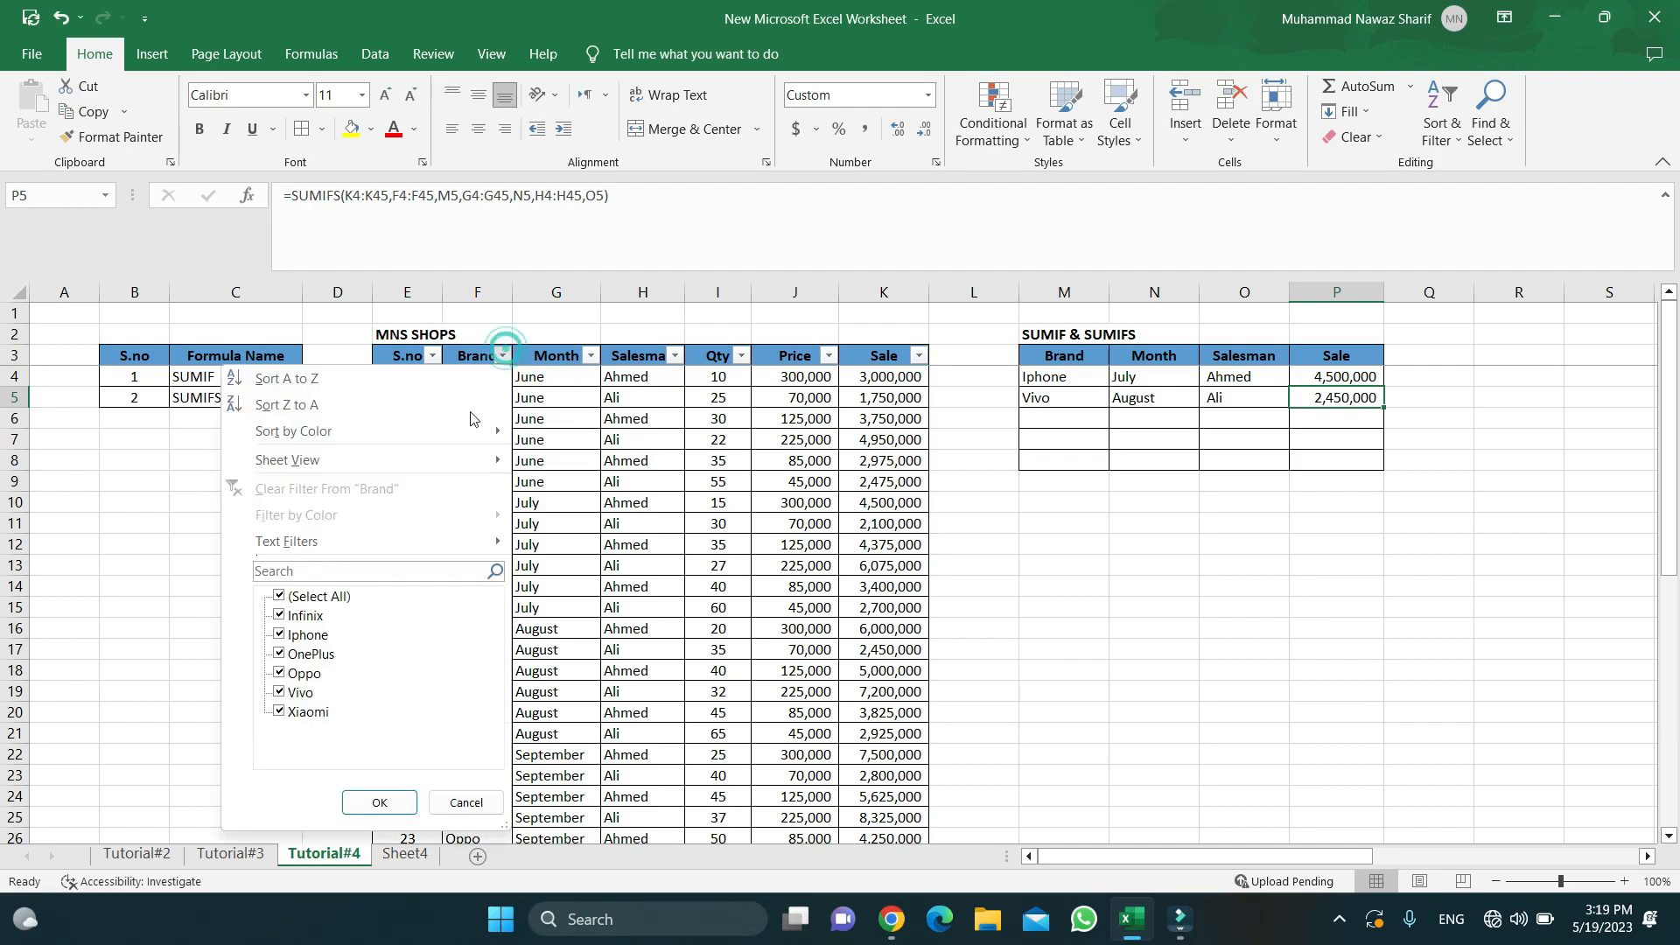
pyautogui.click(280, 597)
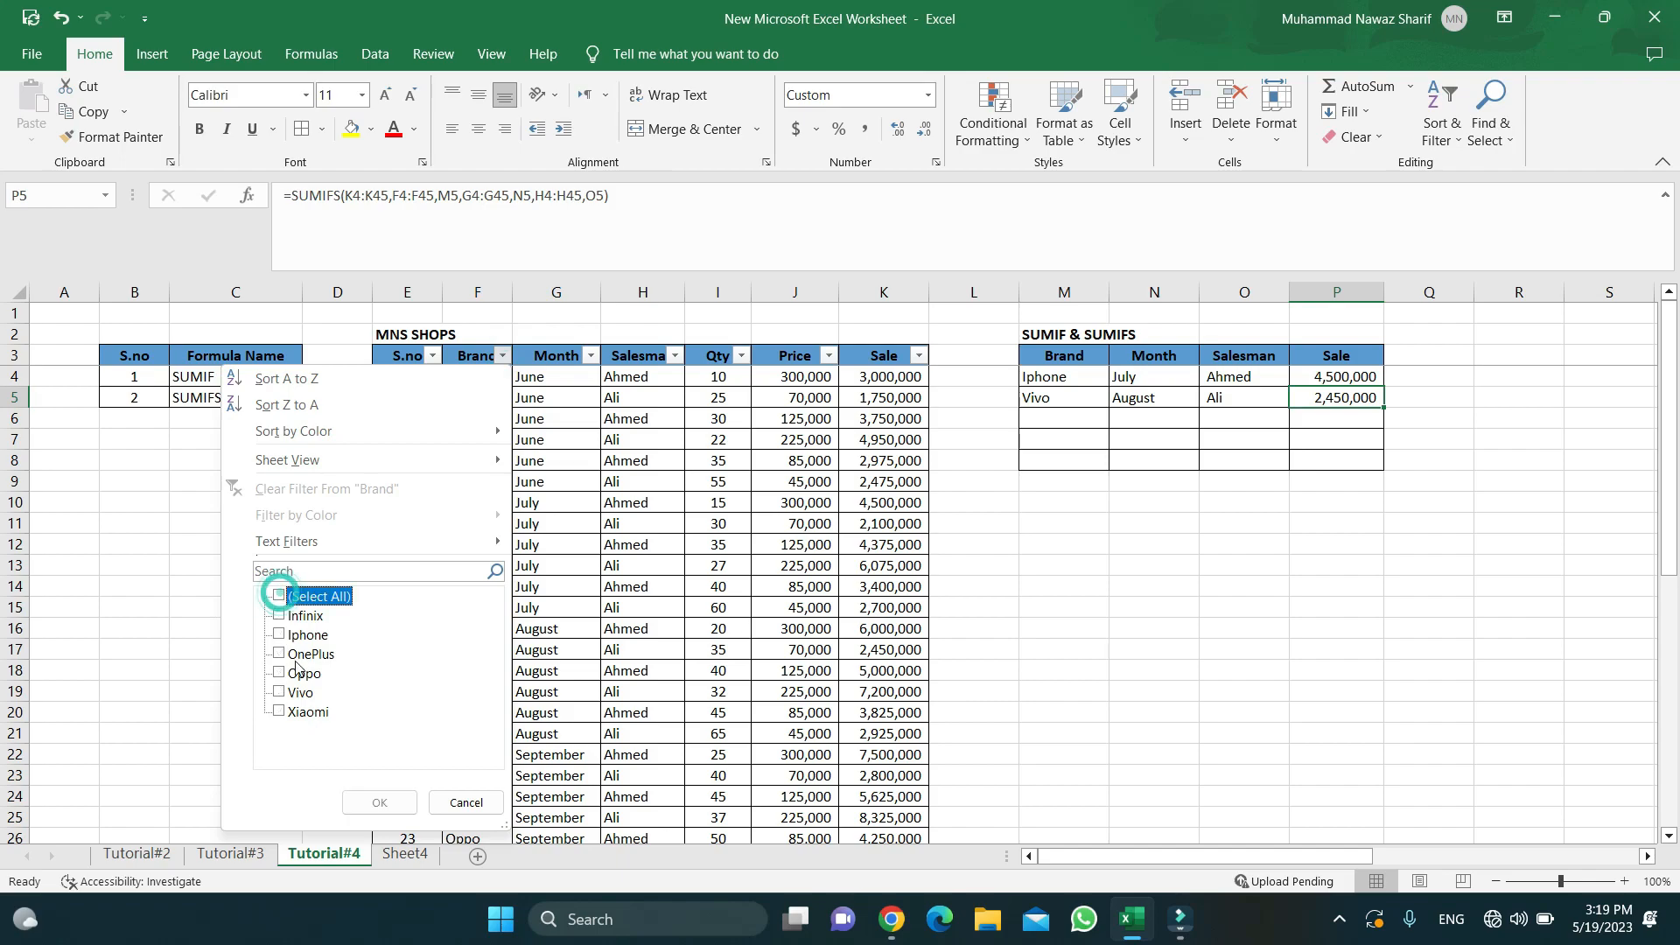
pyautogui.click(279, 692)
pyautogui.click(380, 803)
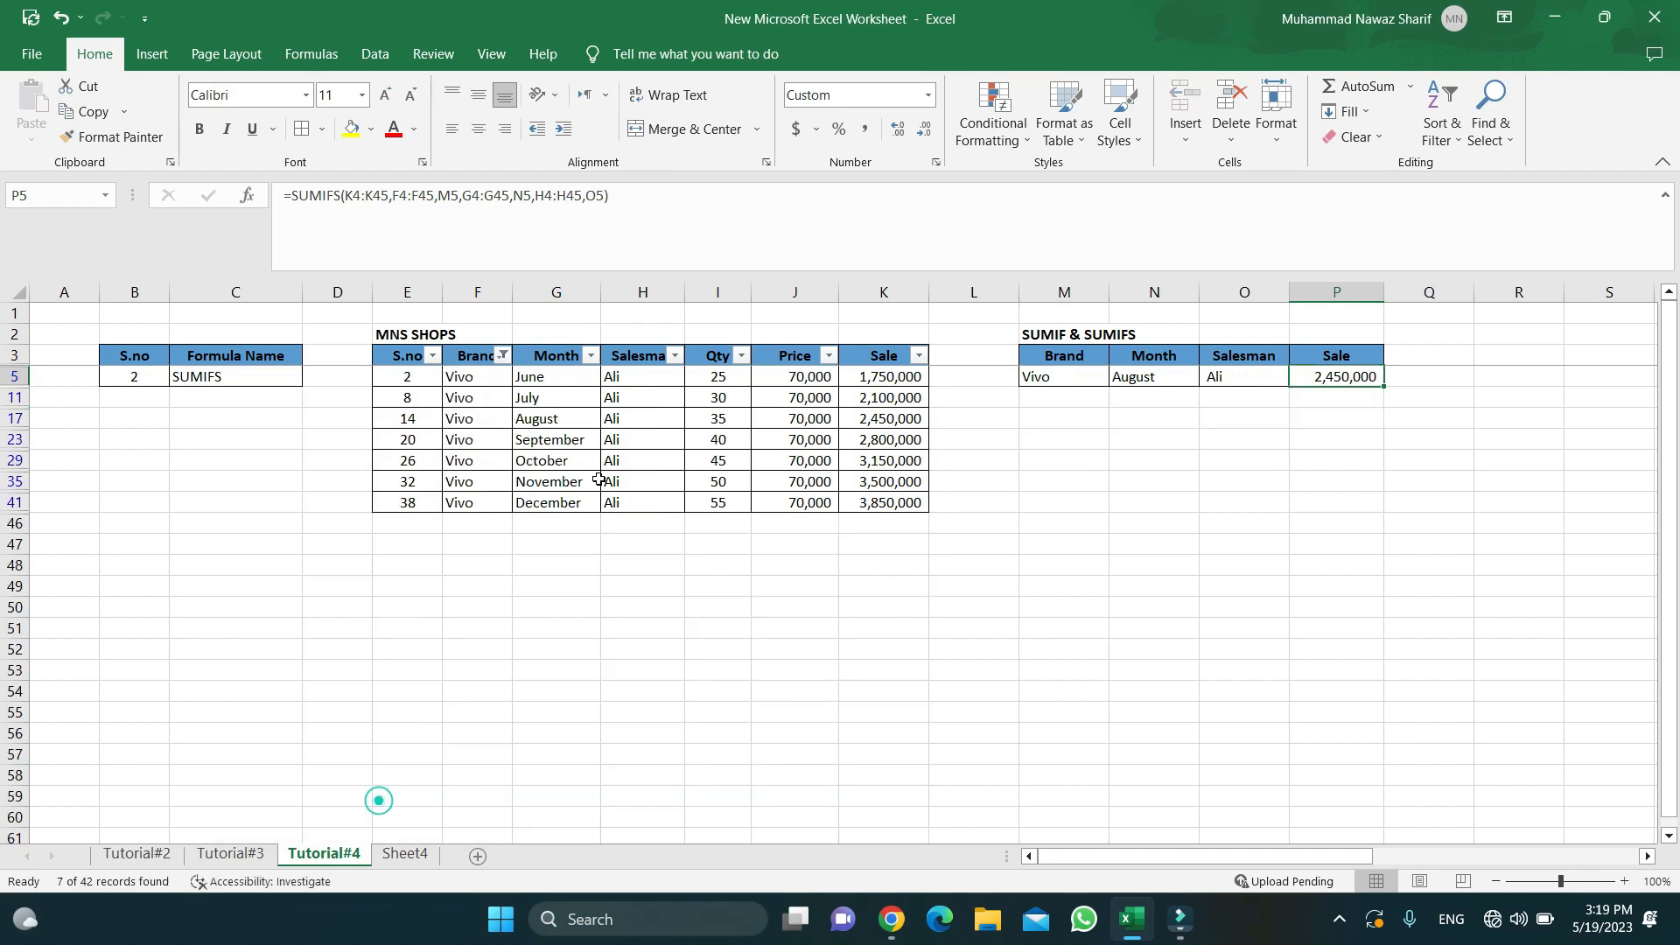
pyautogui.click(591, 355)
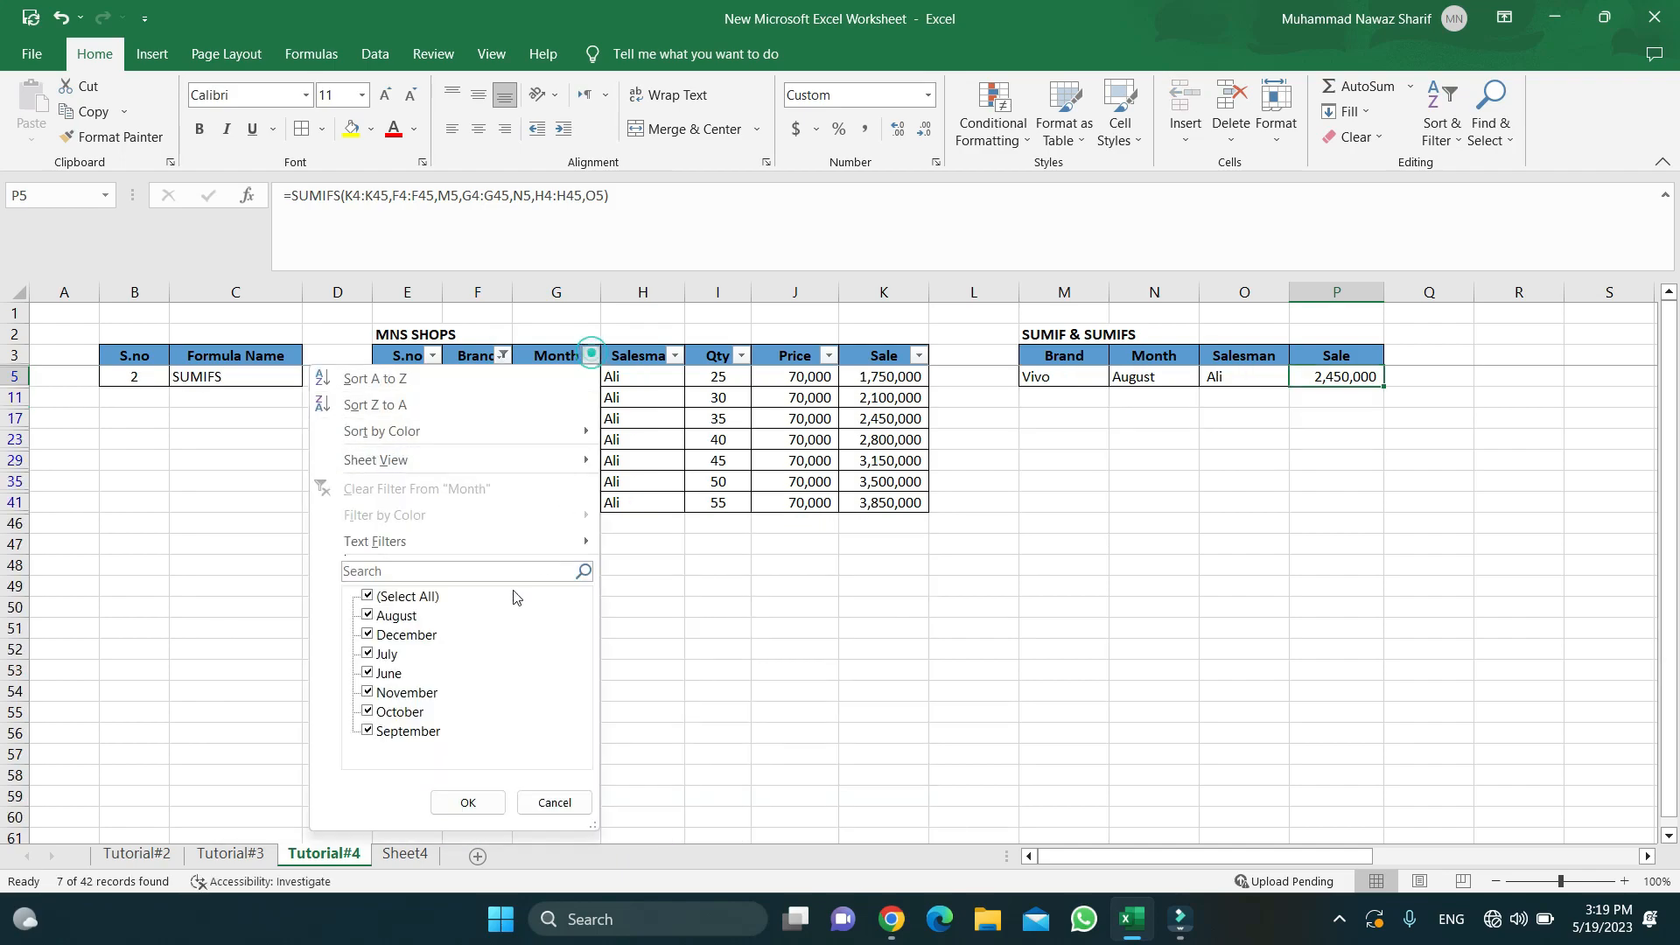
pyautogui.click(369, 597)
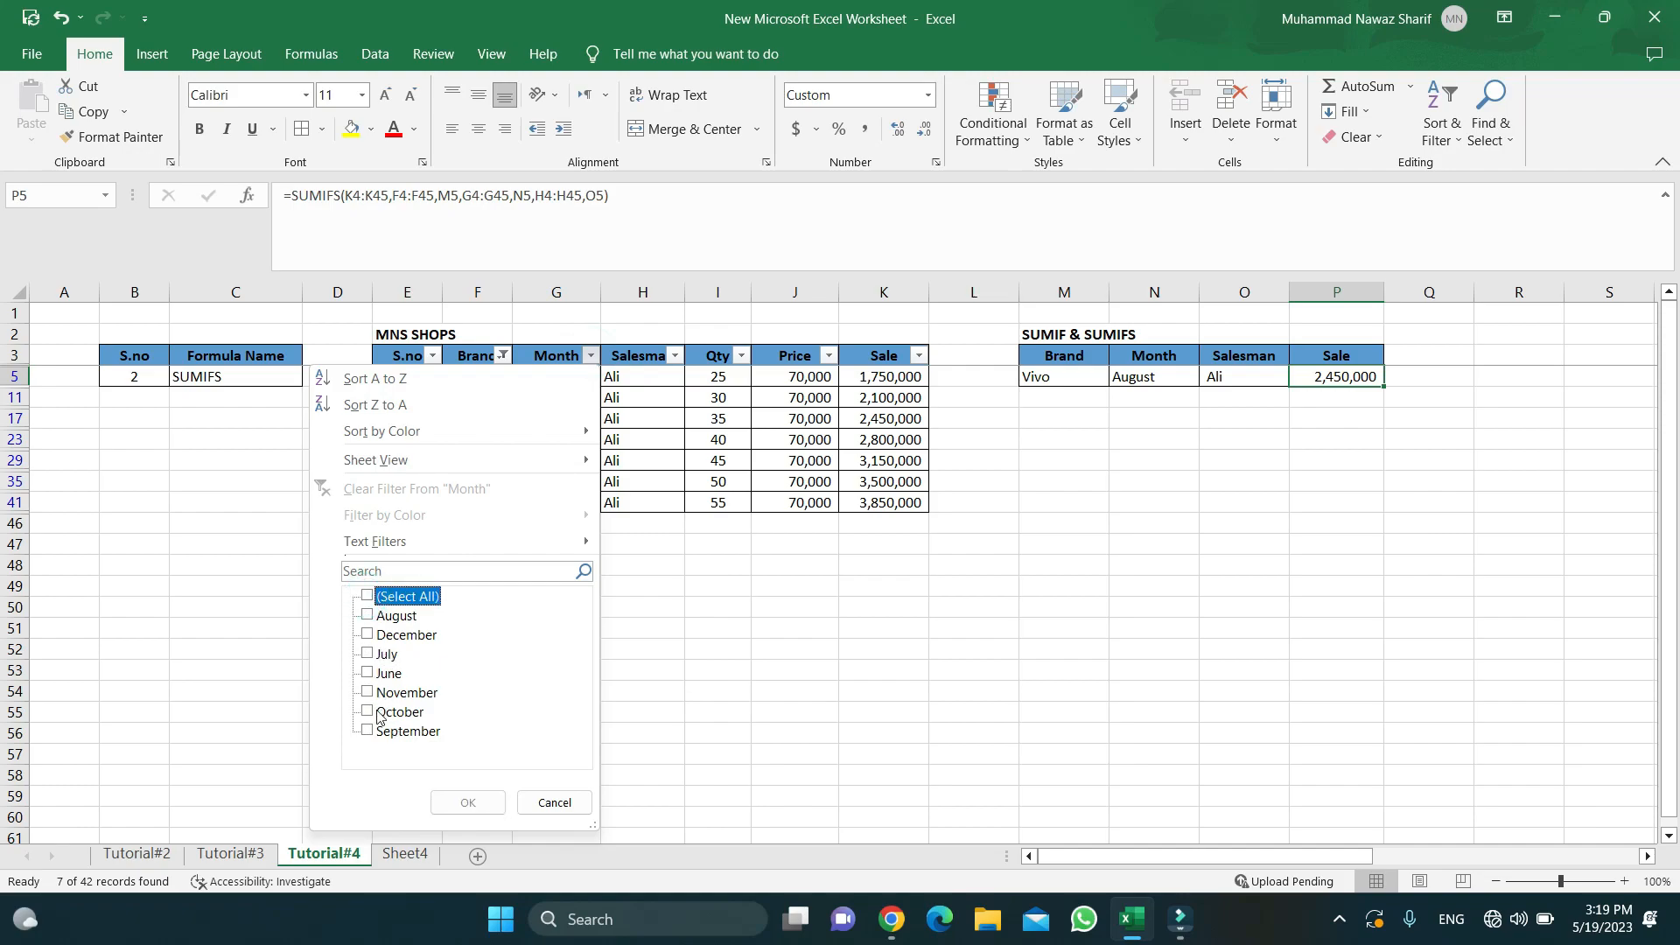
pyautogui.click(367, 615)
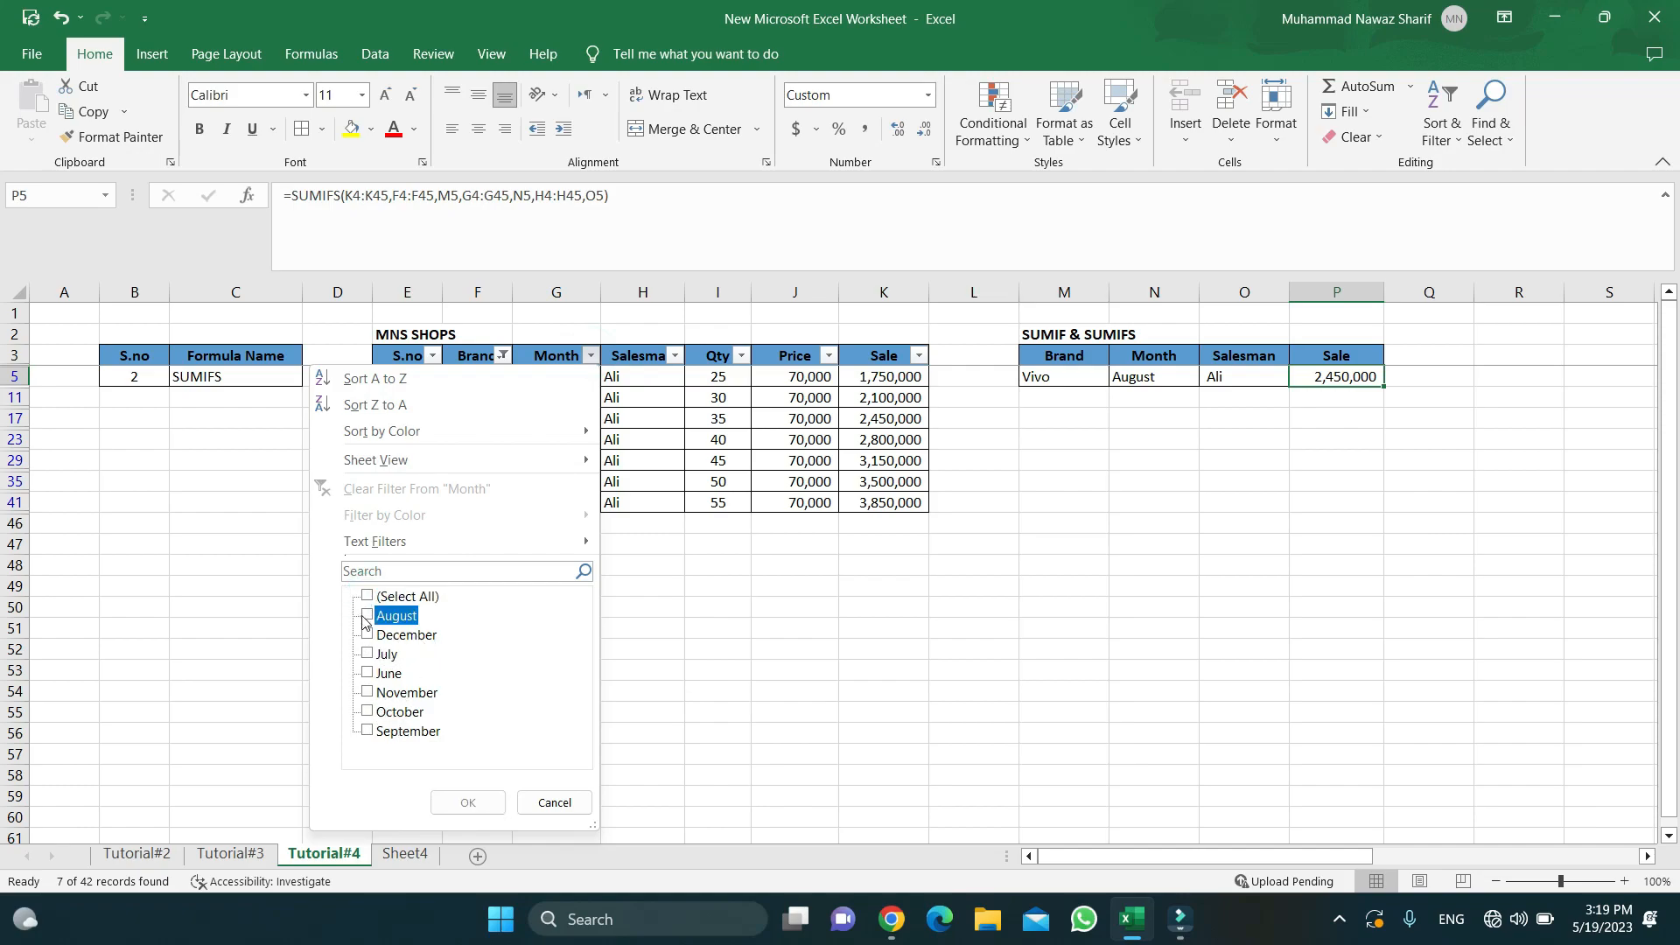
pyautogui.click(466, 802)
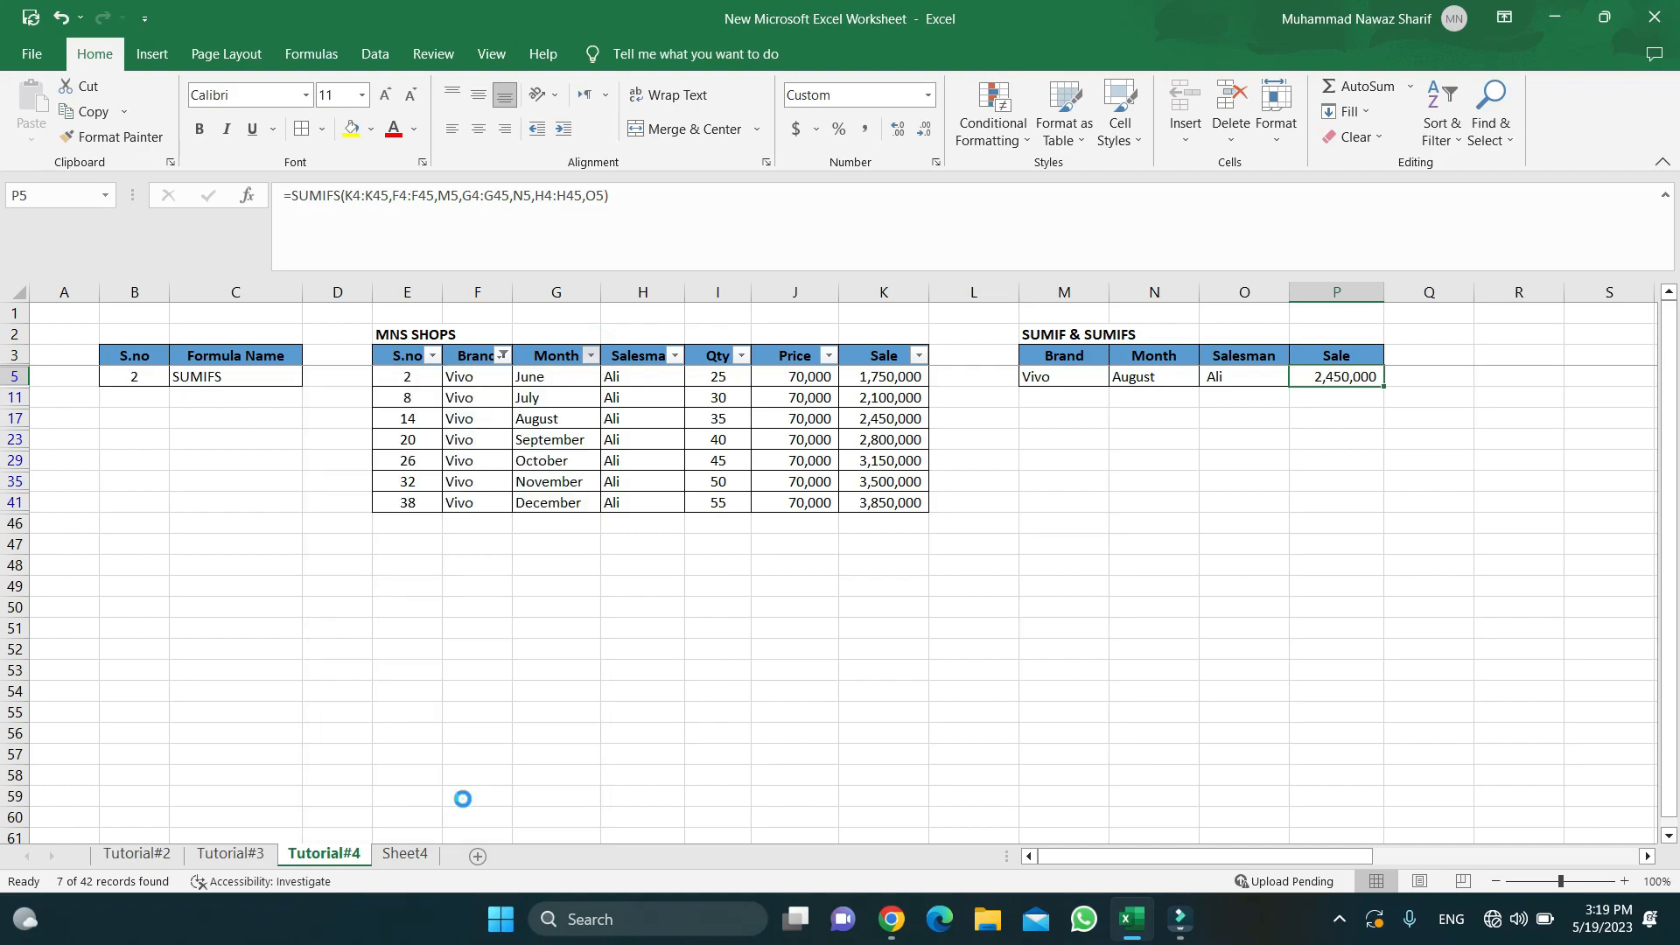
# - Verify the Vivo/August/Ali sale of 35 × 70,000 = 2,450,000, then clear the Month filter
pyautogui.click(674, 375)
pyautogui.press('Right')
pyautogui.press('Right')
pyautogui.press('Left')
pyautogui.press('Left')
pyautogui.press('Left')
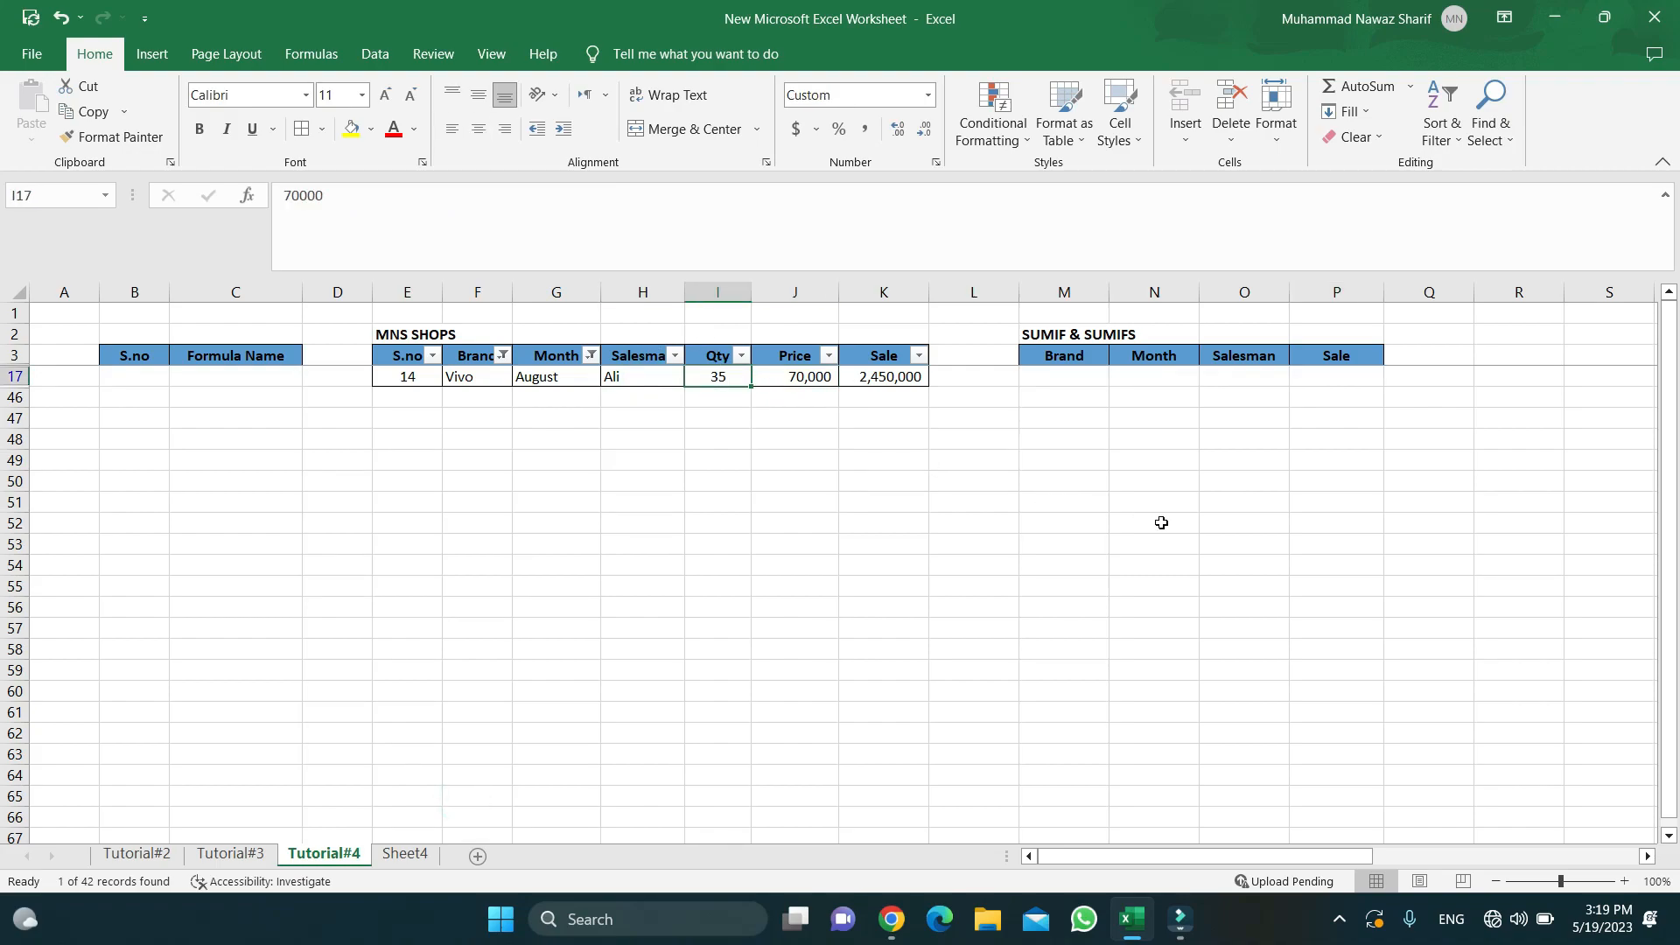
pyautogui.press('Right')
pyautogui.press('Right')
pyautogui.press('Right')
pyautogui.press('Left')
pyautogui.press('Left')
pyautogui.press('Left')
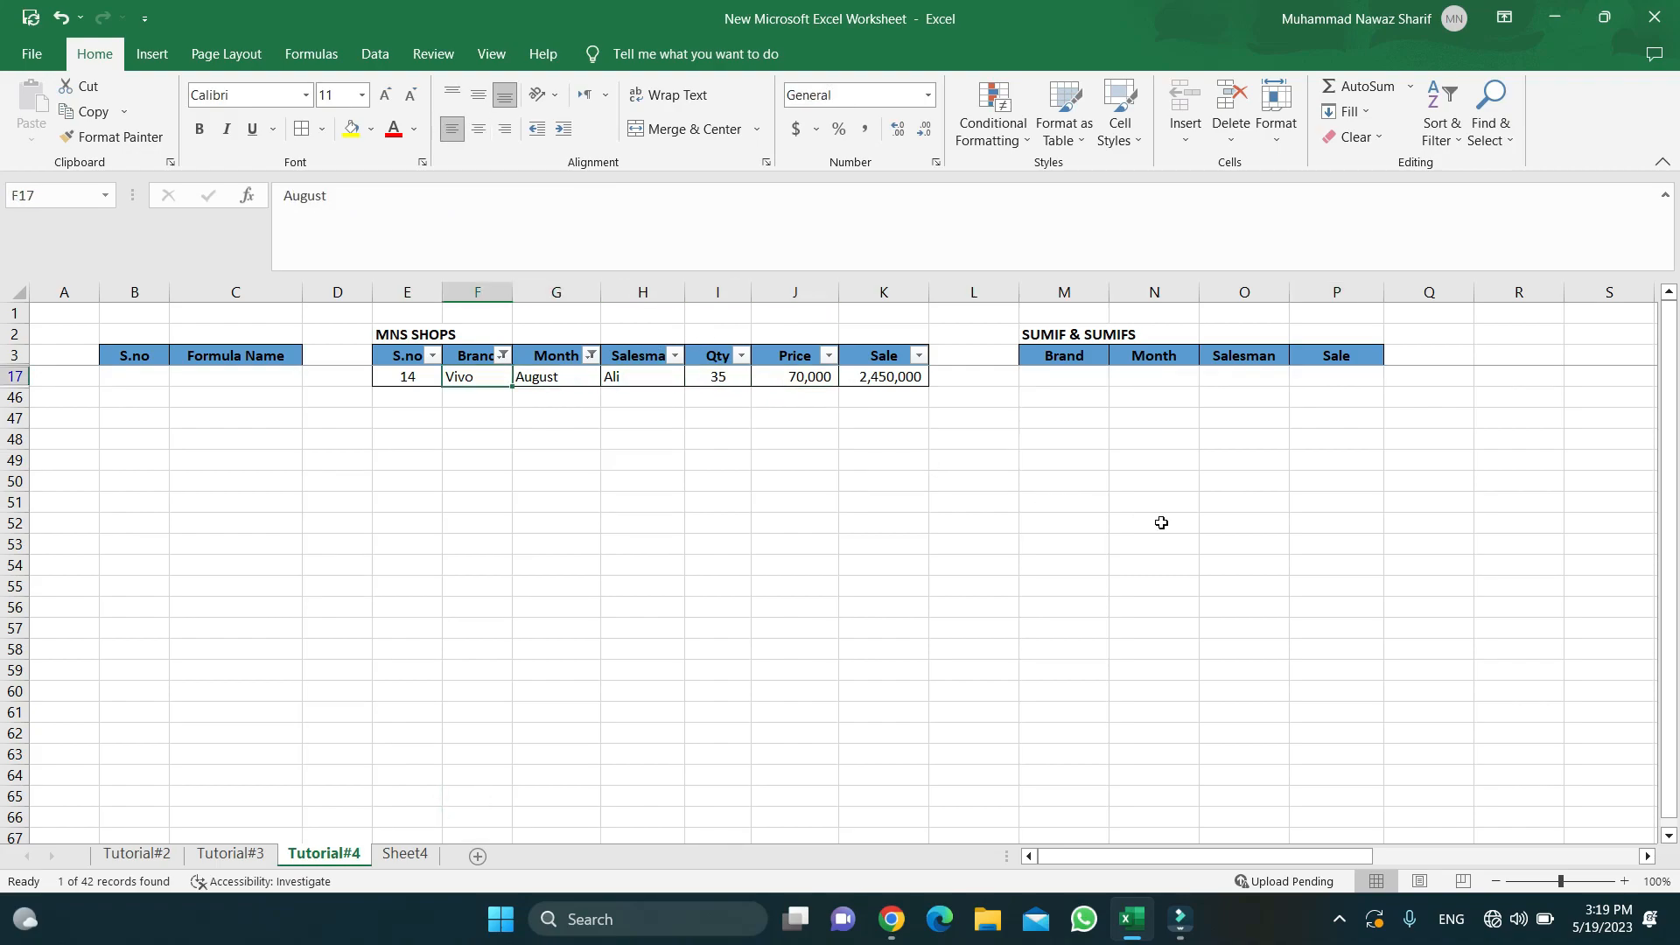
pyautogui.press('Left')
pyautogui.press('Right')
pyautogui.press('Right')
pyautogui.press('Right')
pyautogui.press('Left')
pyautogui.press('Left')
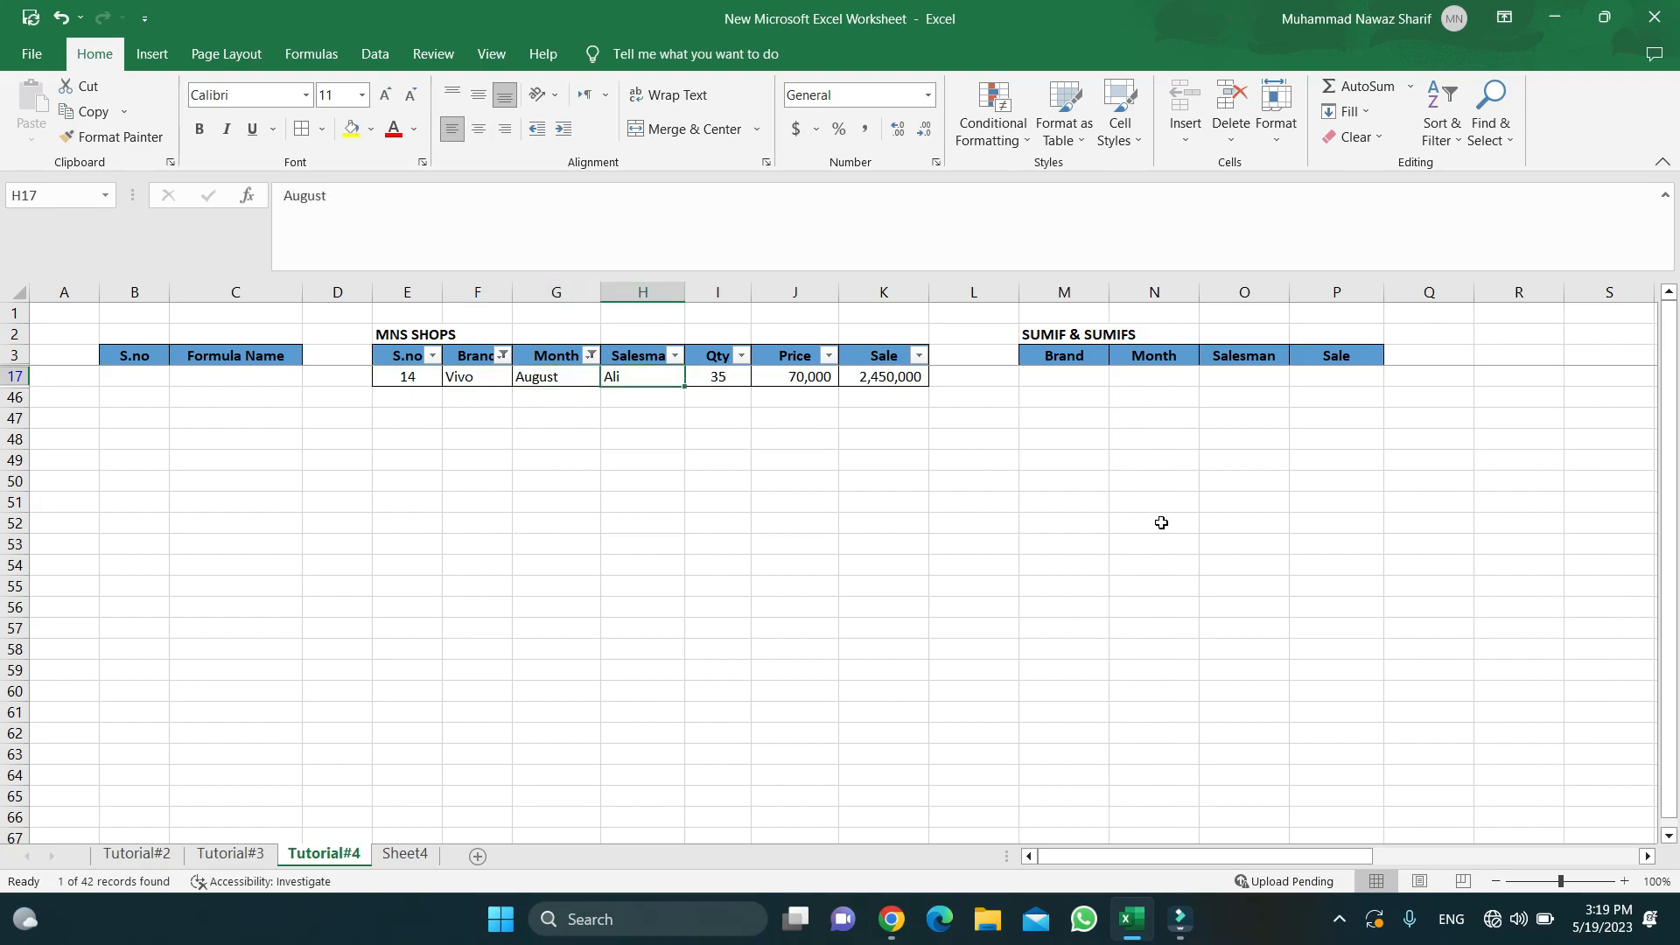
pyautogui.press('Right')
pyautogui.press('Right')
pyautogui.press('Right')
pyautogui.press('Right')
pyautogui.press('Right')
pyautogui.press('Left')
pyautogui.press('Left')
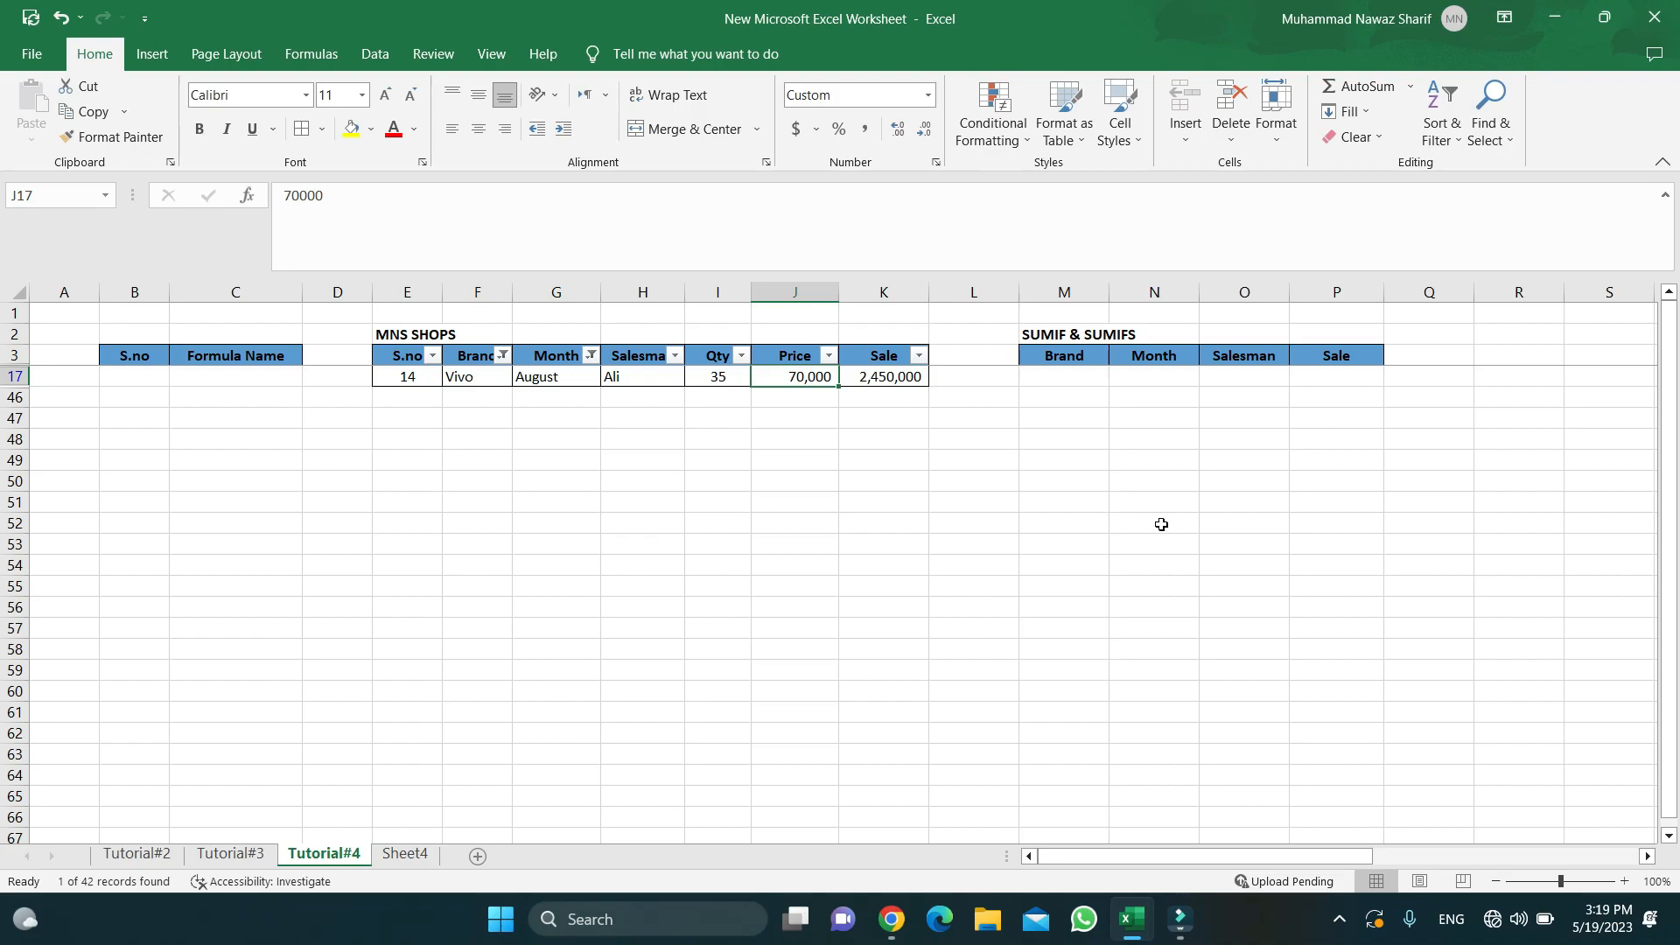
pyautogui.click(897, 377)
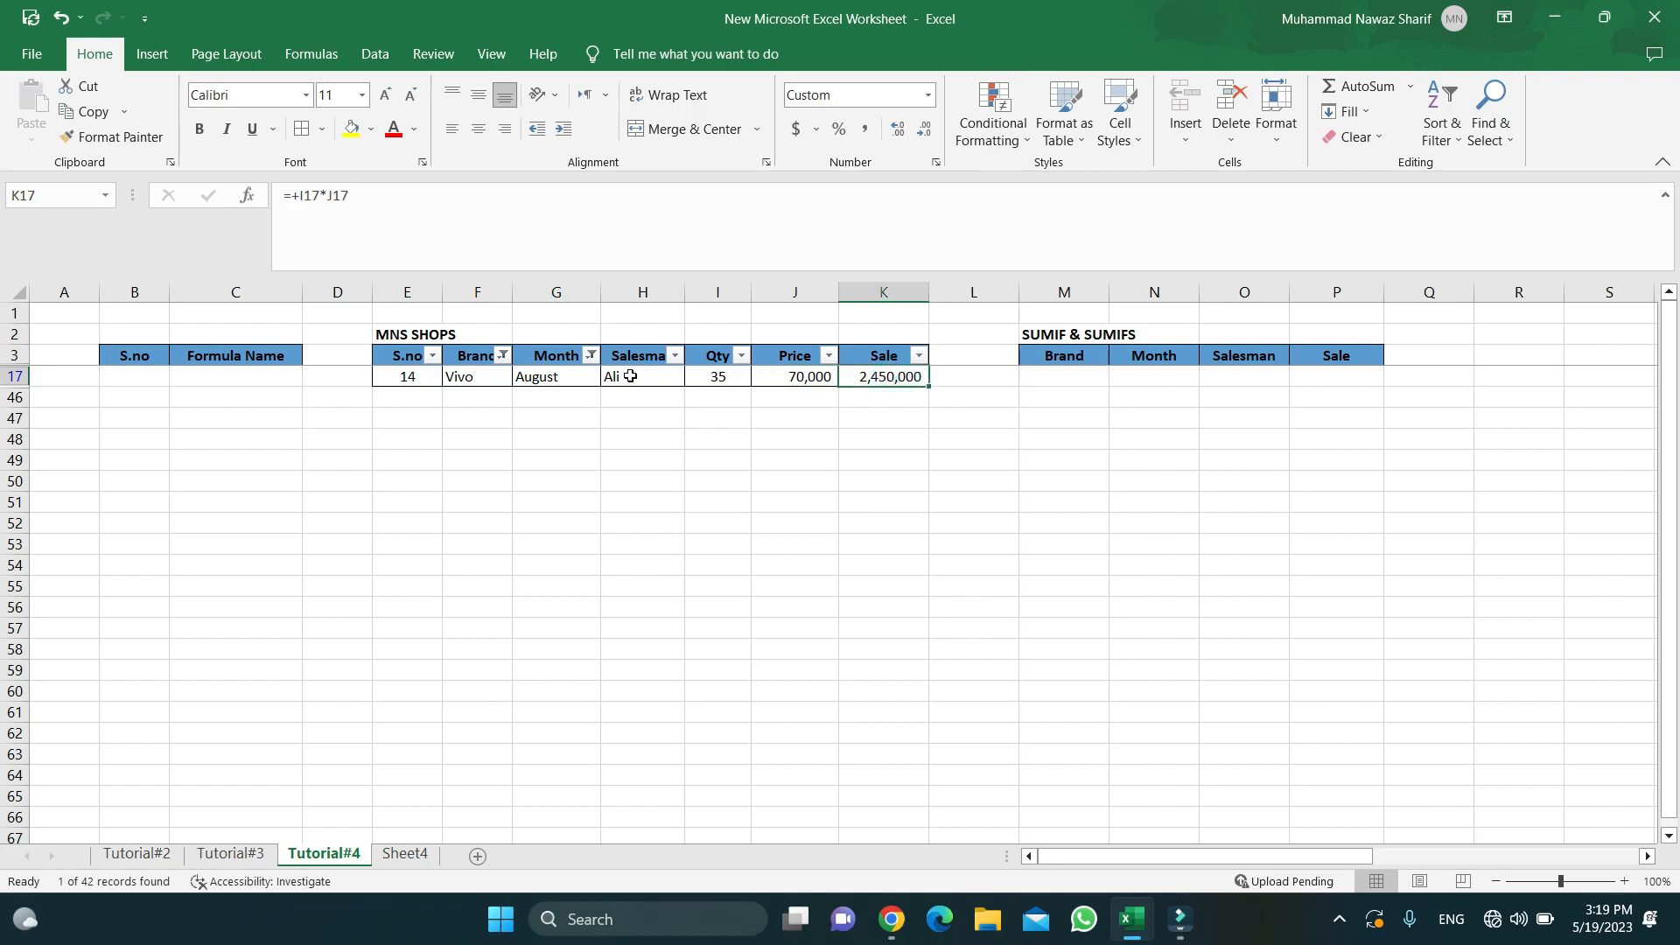
pyautogui.click(590, 355)
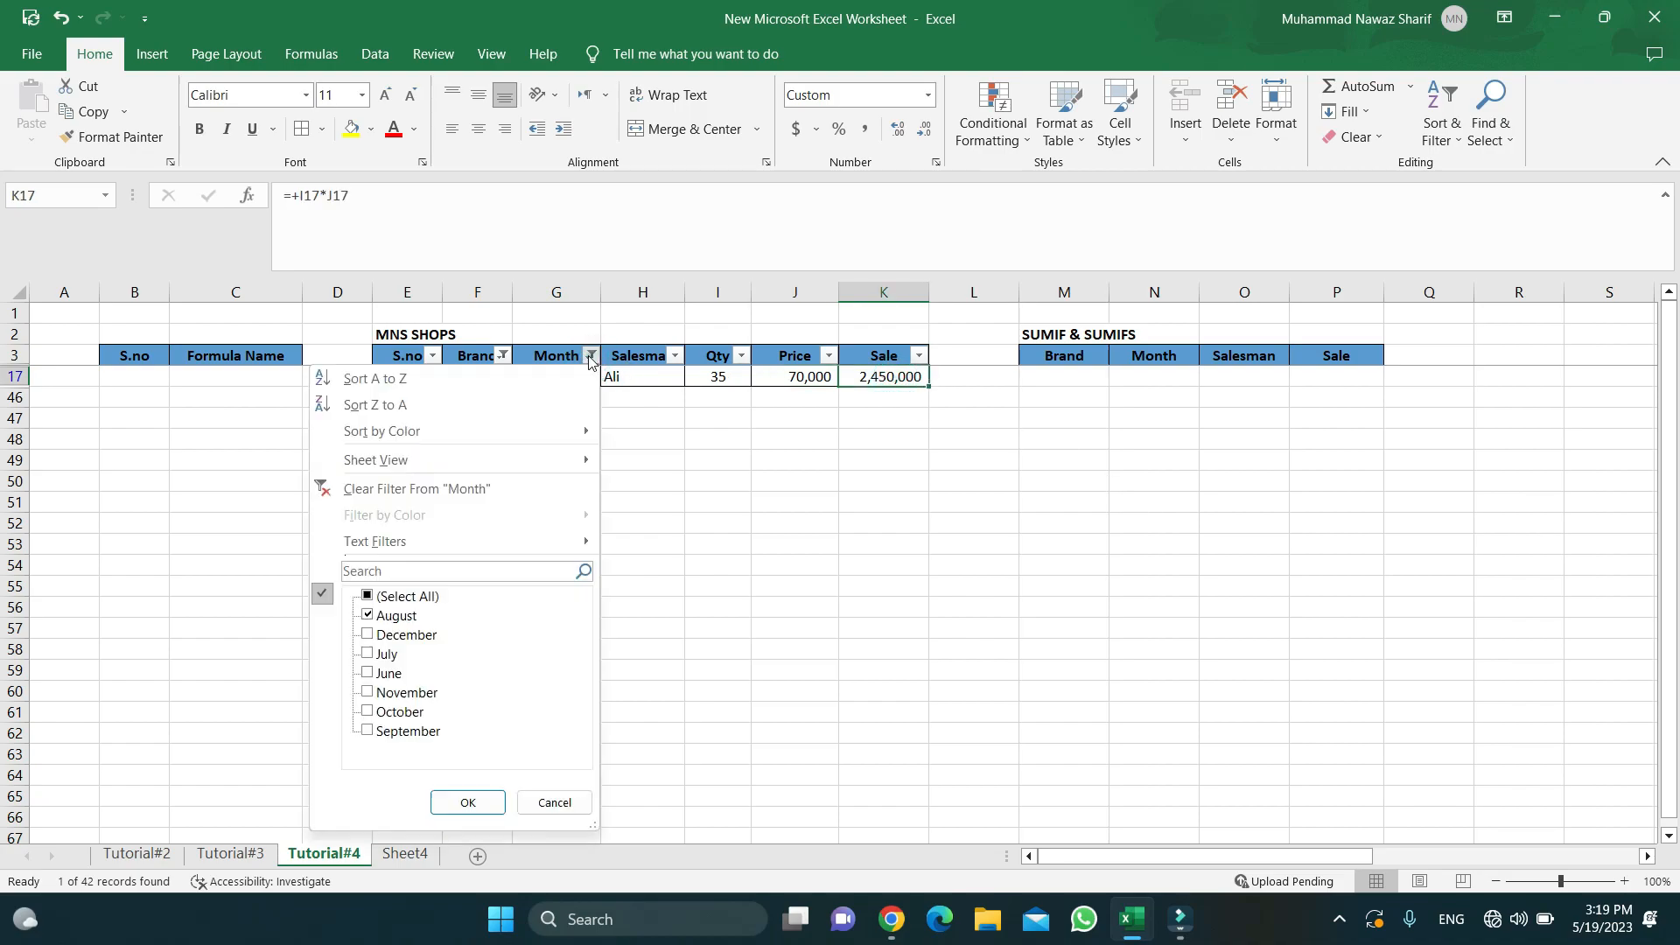
pyautogui.click(492, 488)
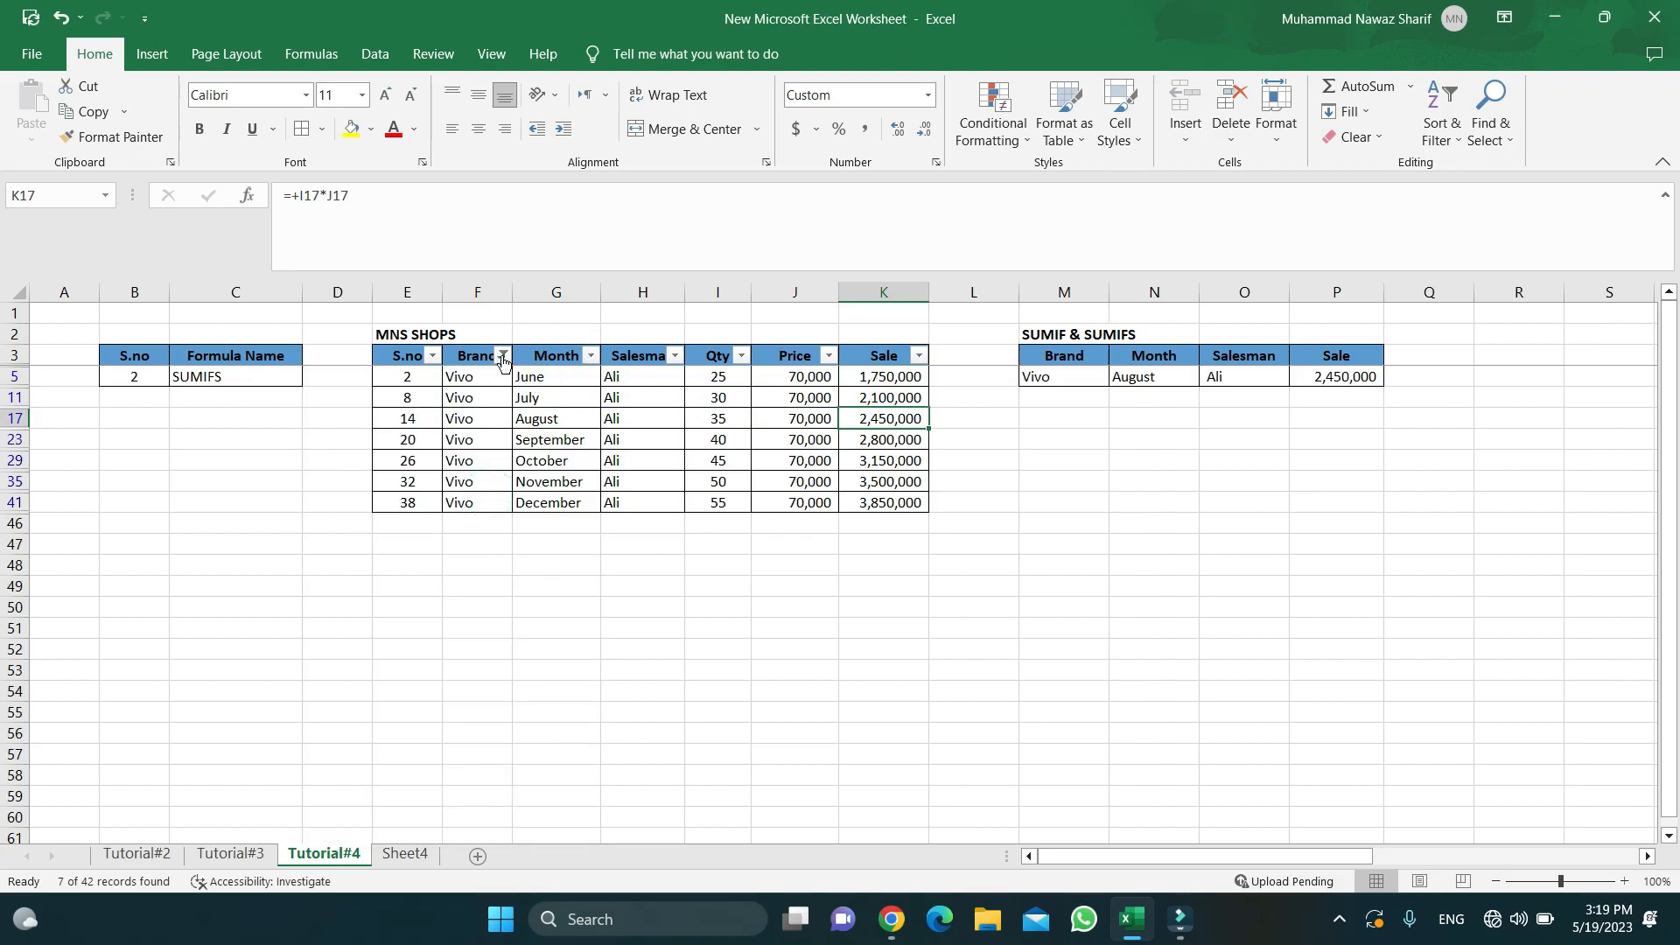
# - Clear the Vivo filter from the Brand column so all MNS SHOPS rows show again
pyautogui.click(503, 355)
pyautogui.click(396, 489)
pyautogui.click(397, 491)
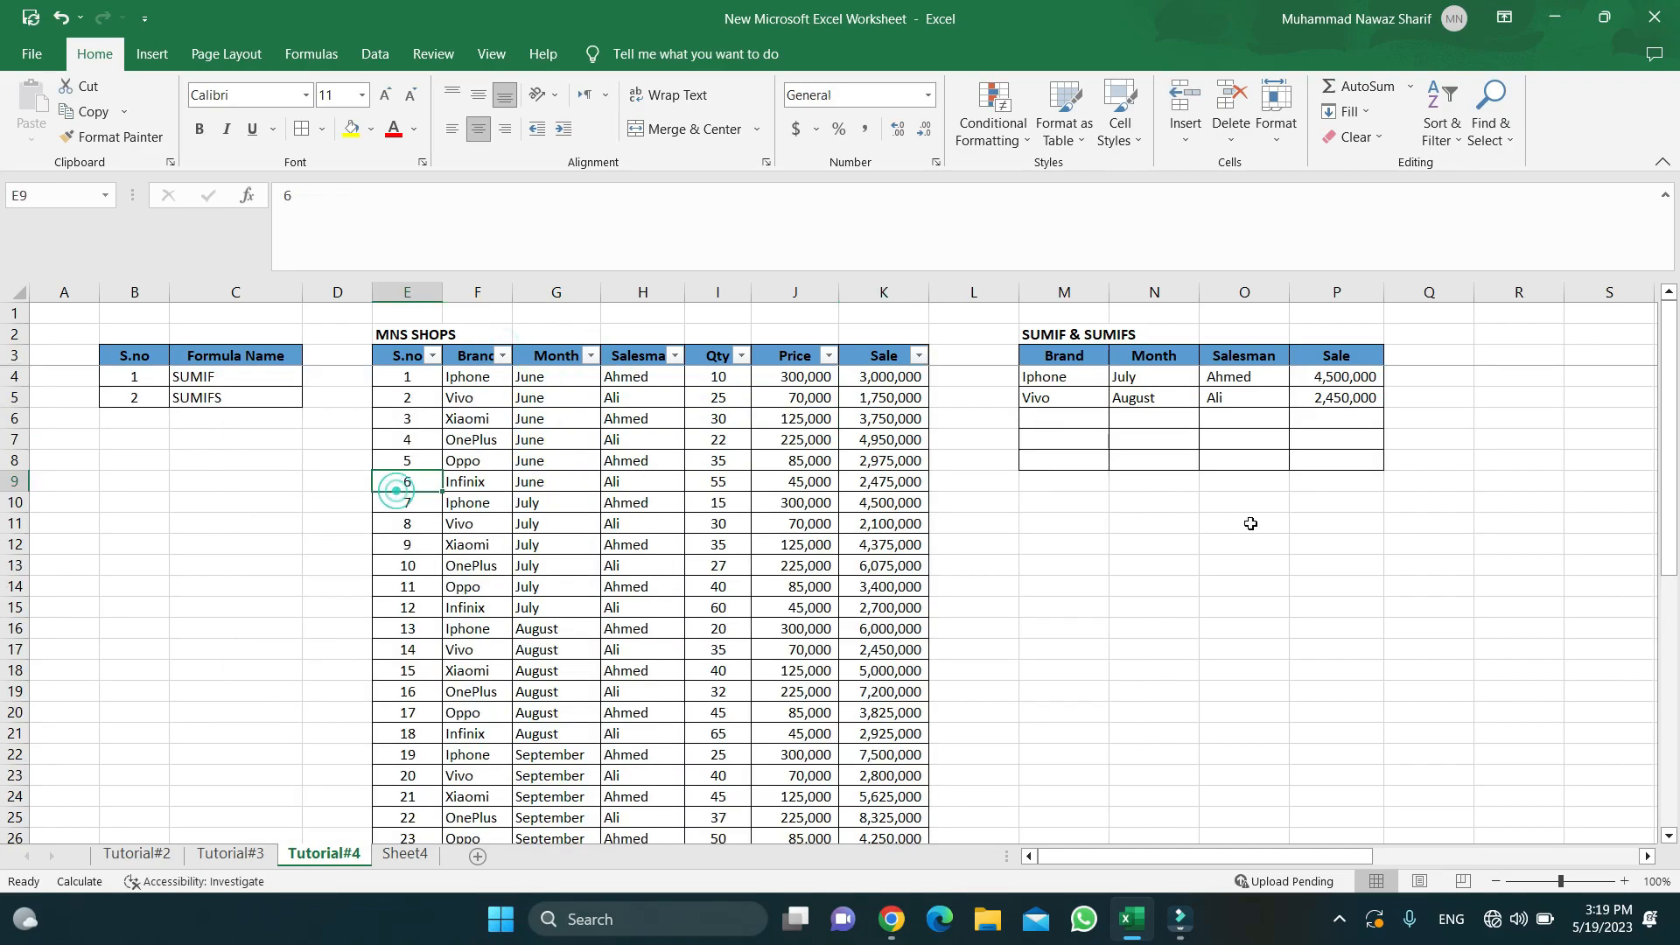
pyautogui.click(1043, 401)
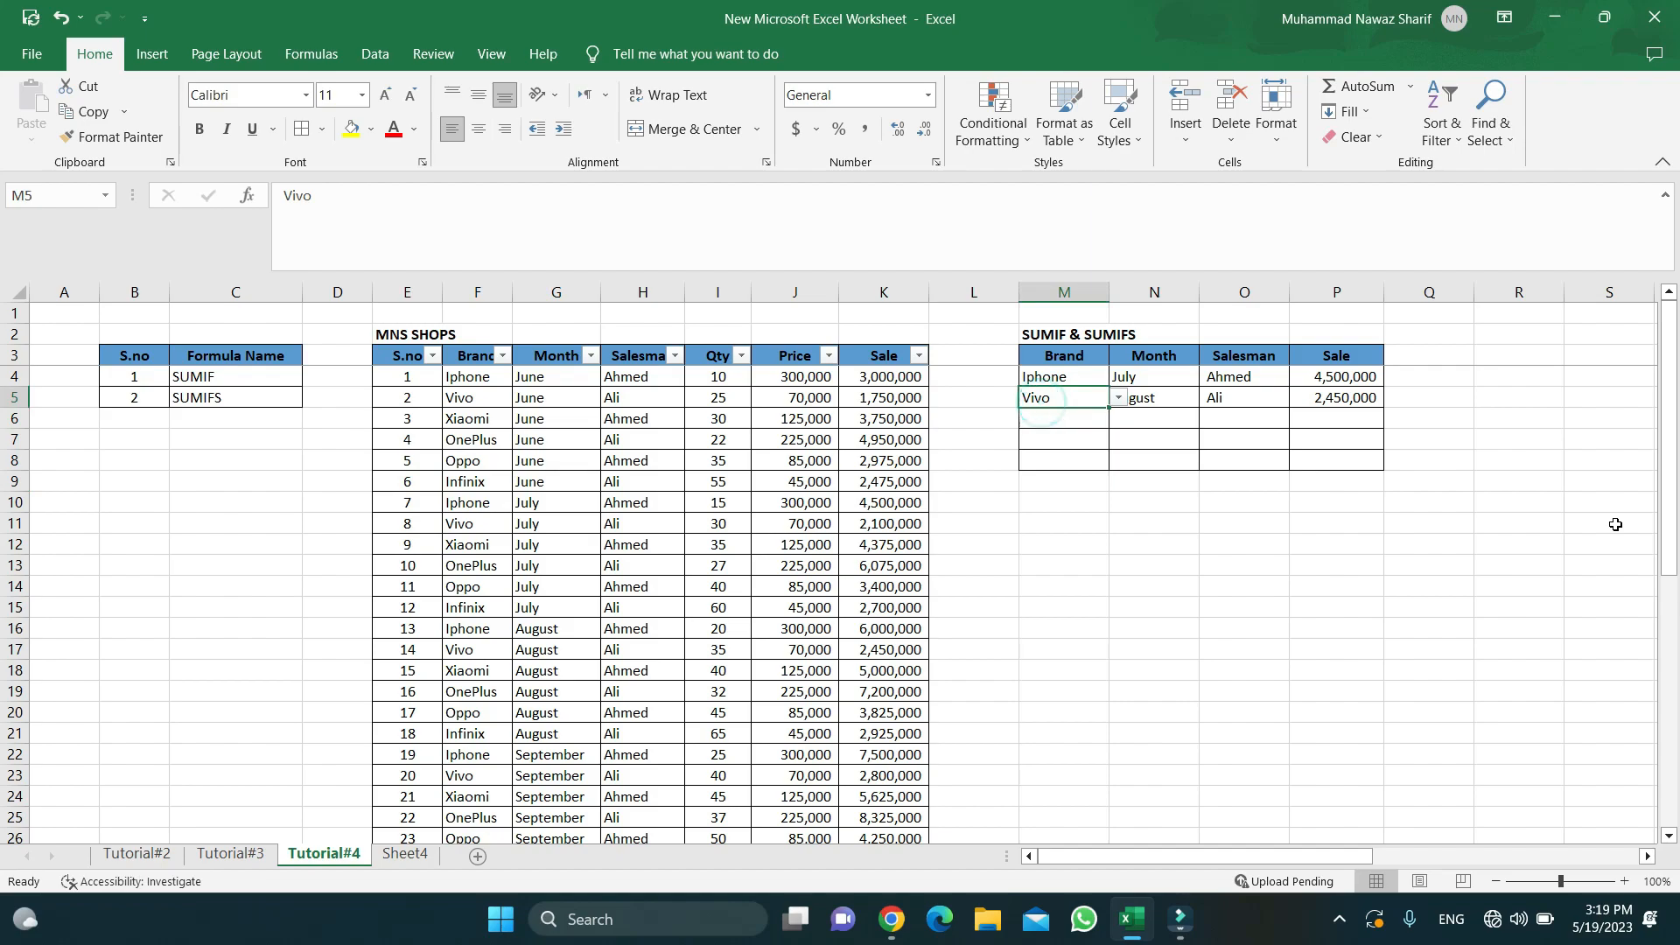
pyautogui.press('Right')
pyautogui.press('Right')
pyautogui.press('Right')
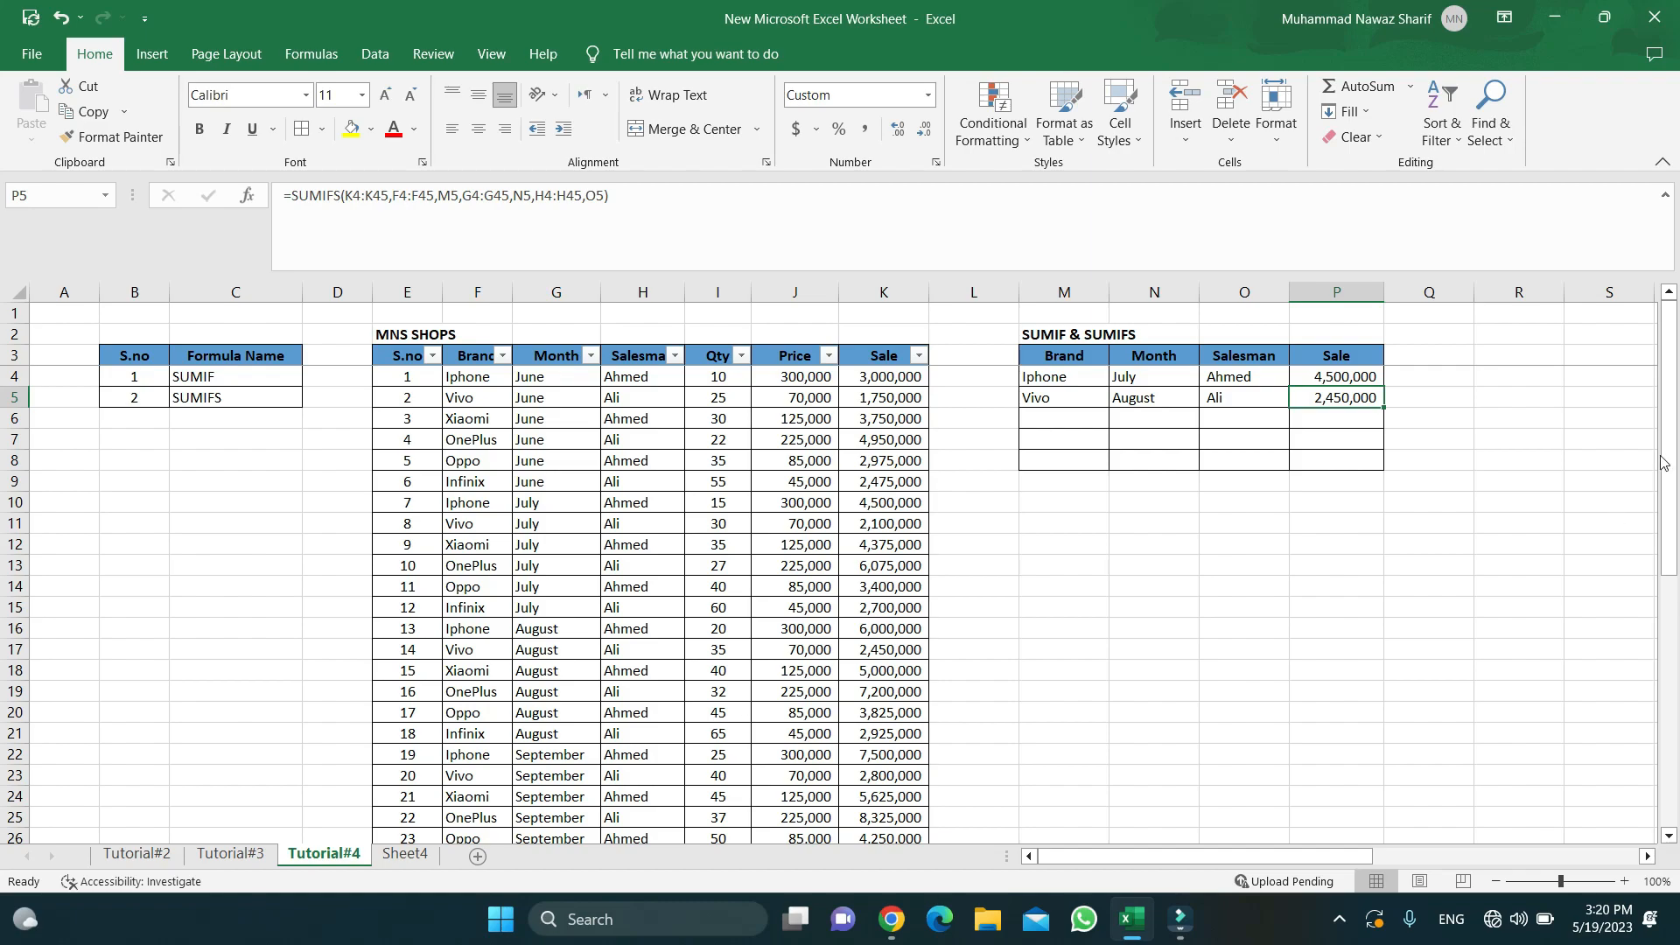
# - Close Excel saving the workbook, then start Filmora's Record PC Screen
pyautogui.click(1656, 20)
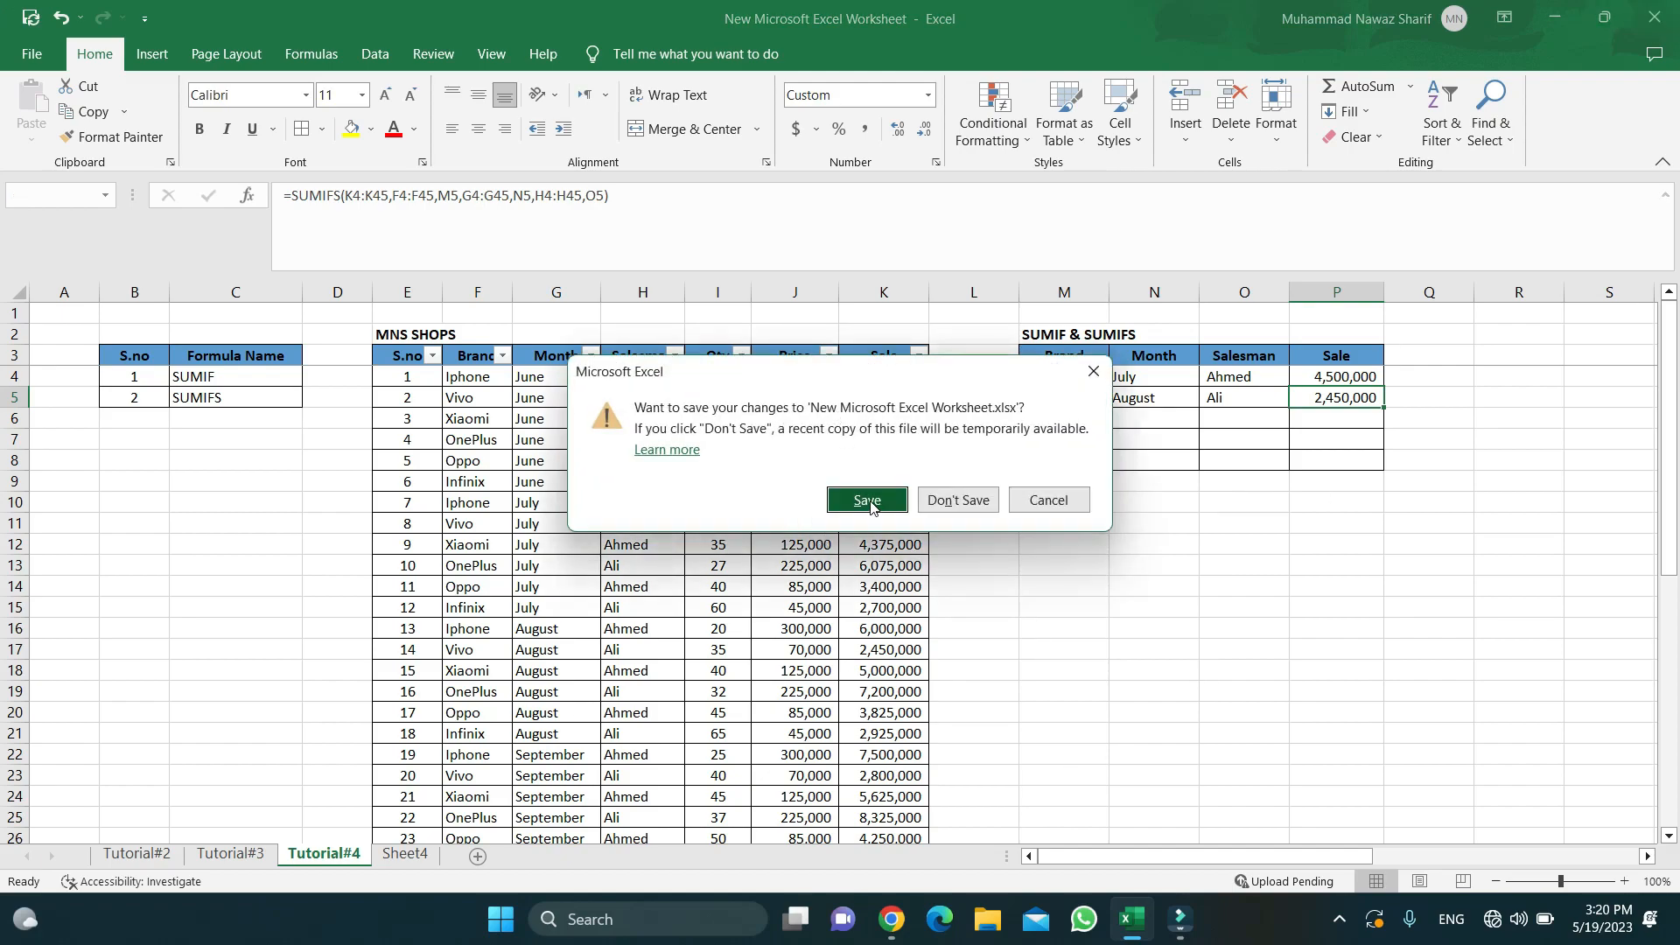
pyautogui.click(867, 501)
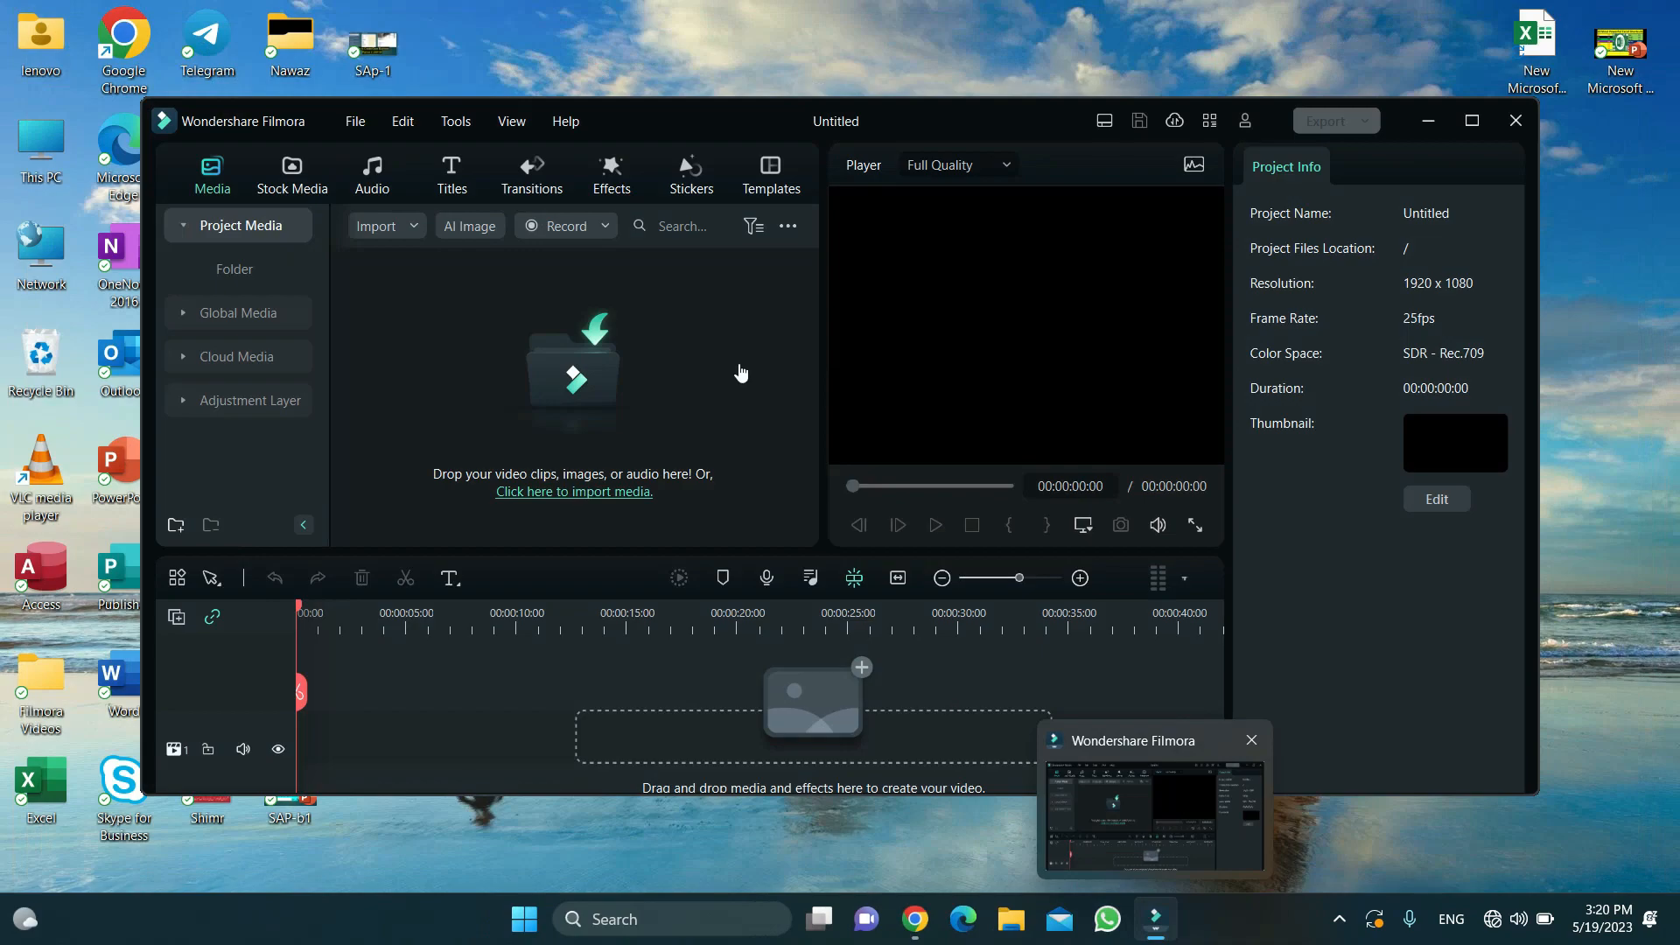
pyautogui.click(606, 226)
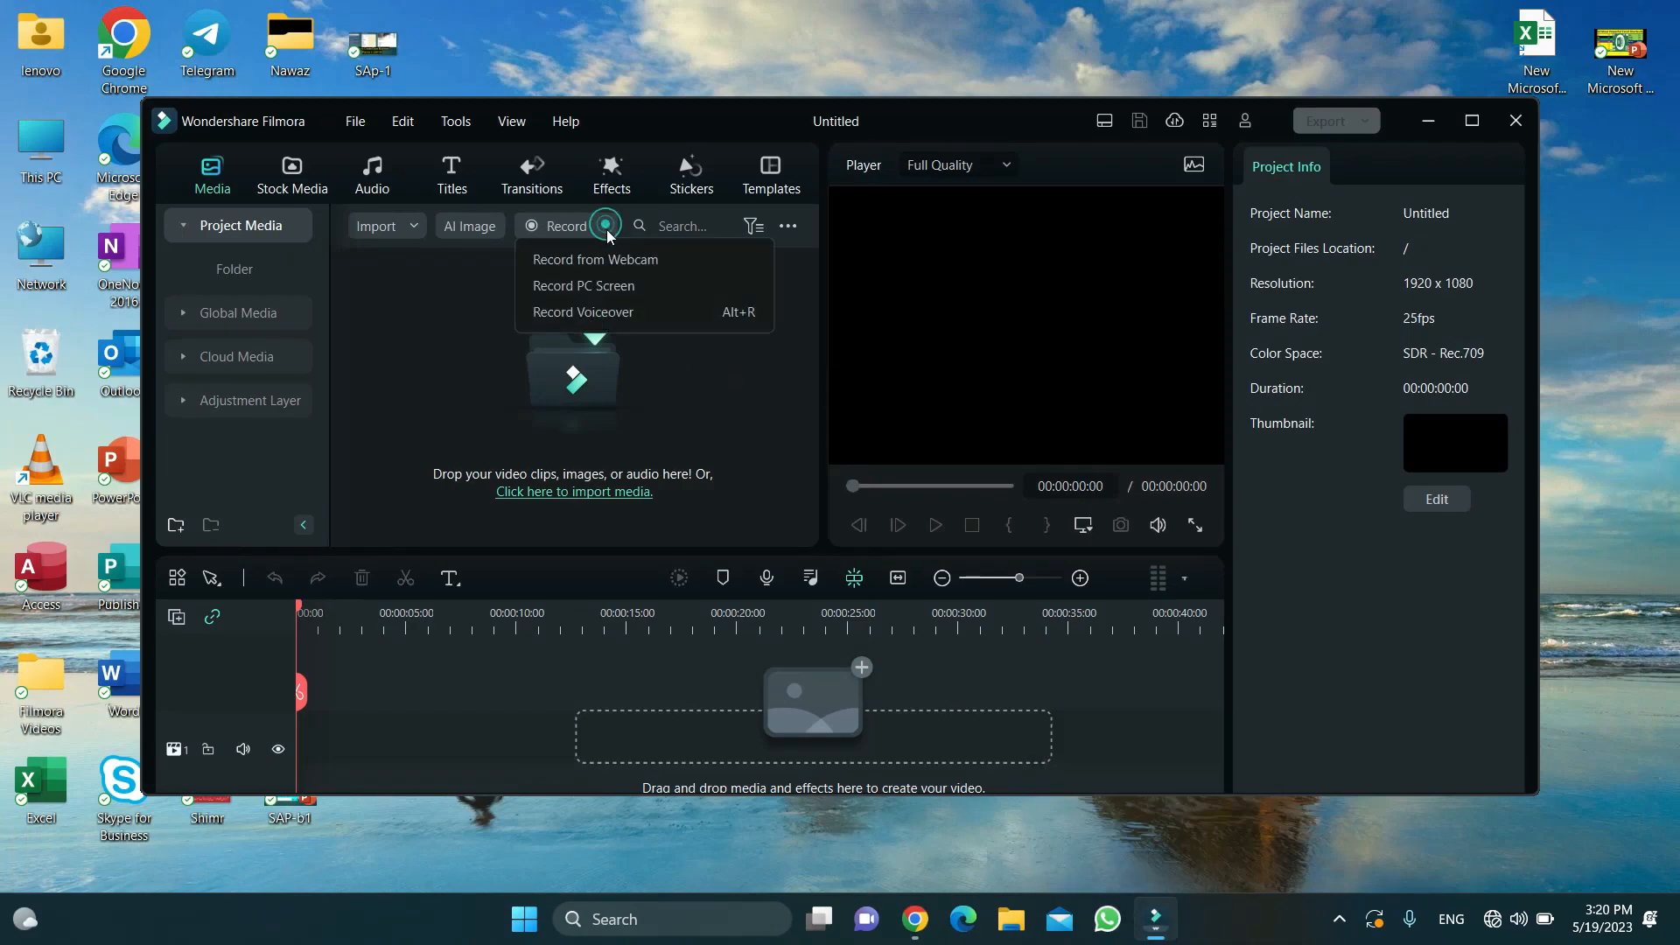